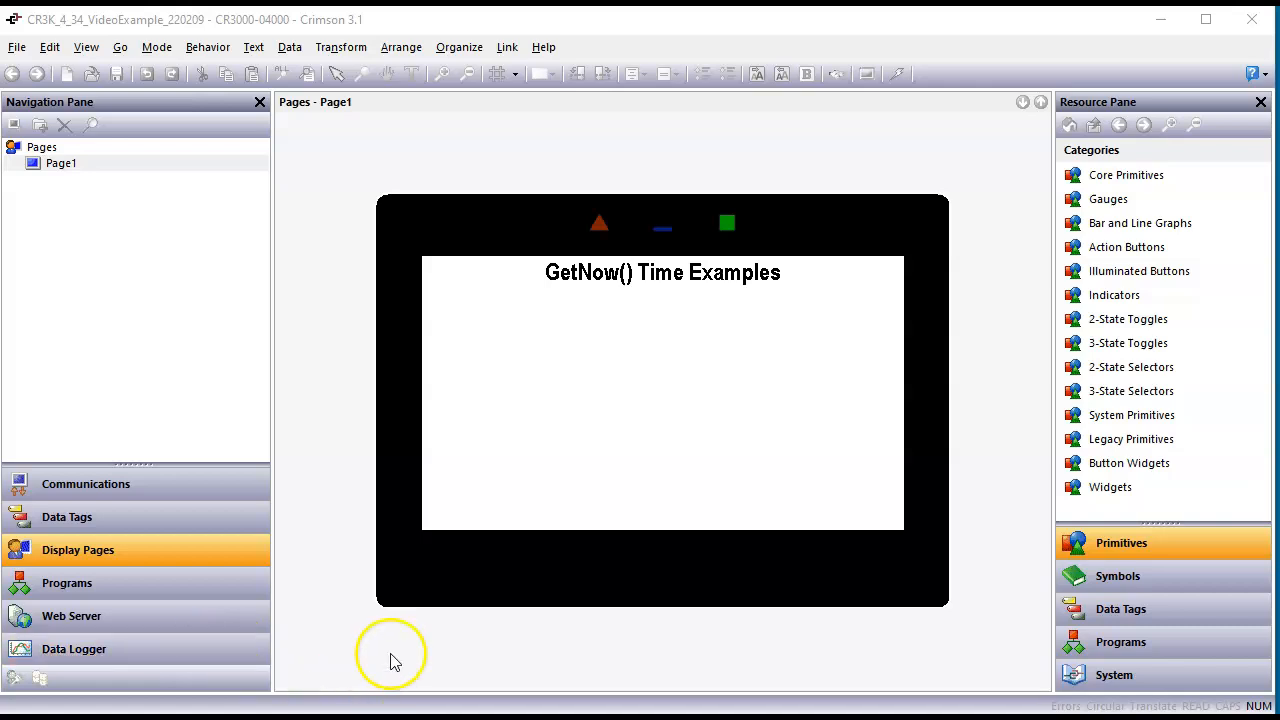
Step: Examine the available Time functions in the system function library
{"action": "left_click", "coordinate": [600, 424]}
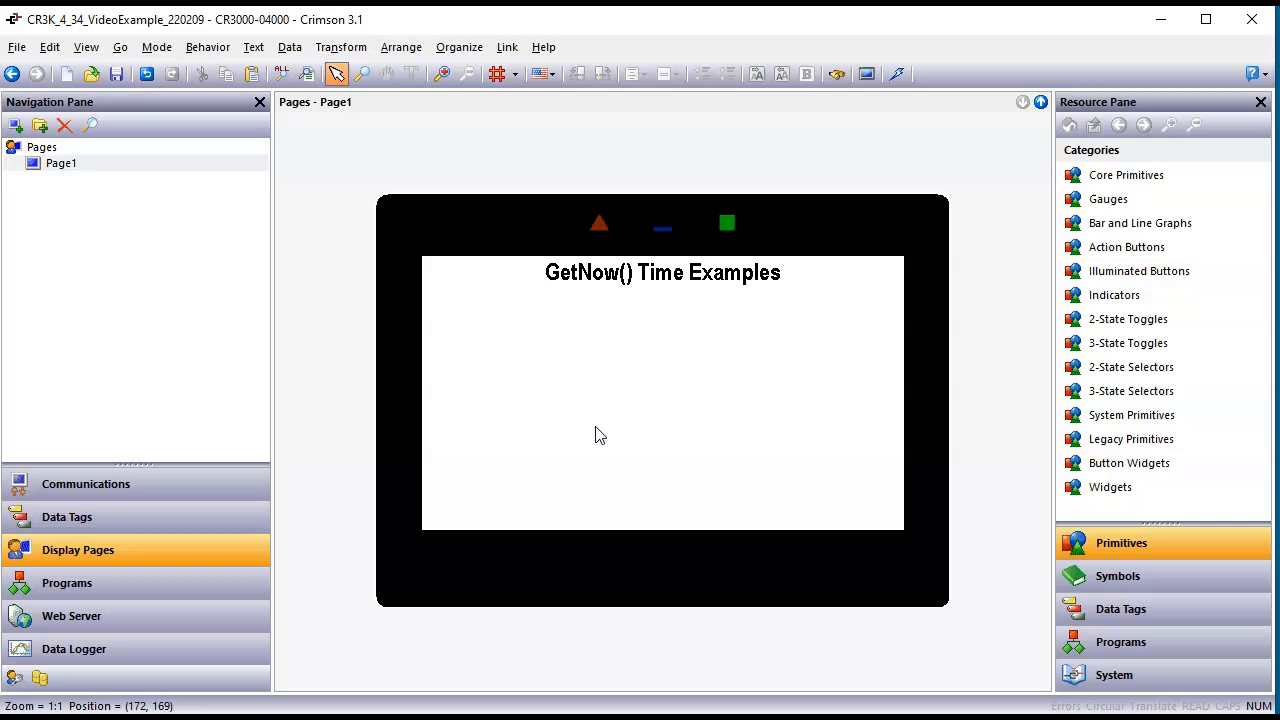
{"action": "left_click", "coordinate": [1106, 677]}
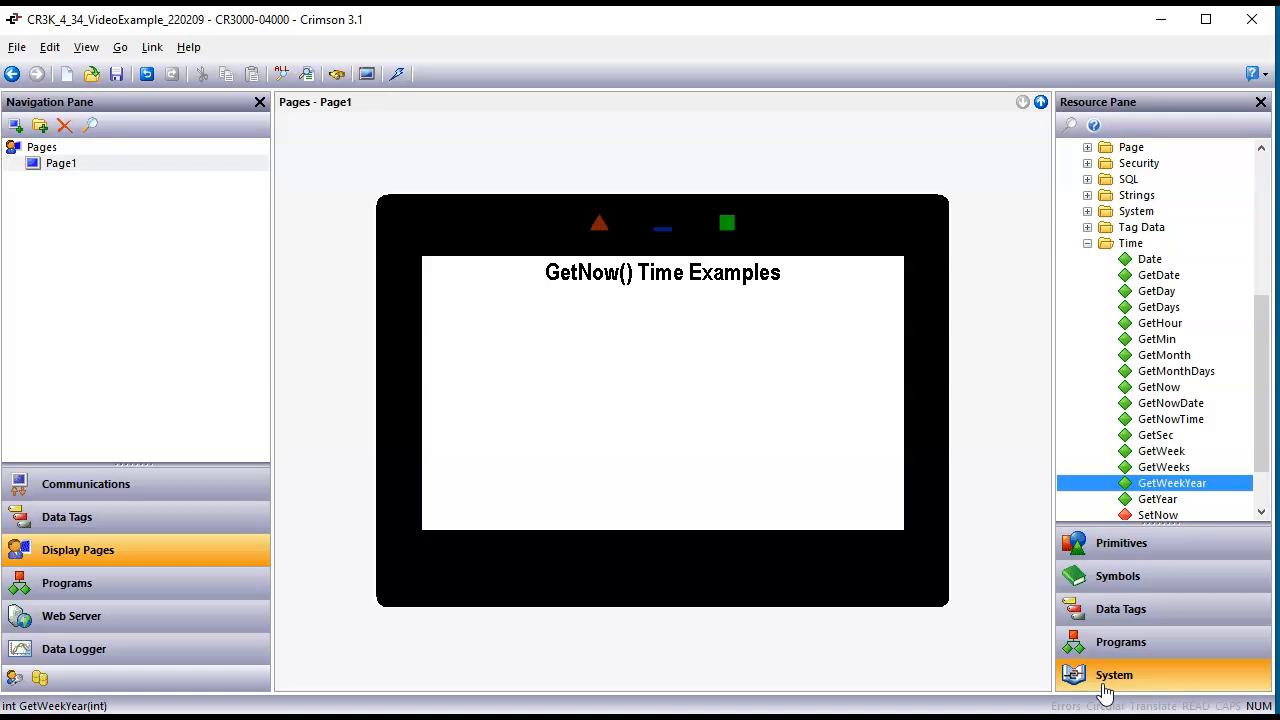
{"action": "left_click", "coordinate": [1090, 262]}
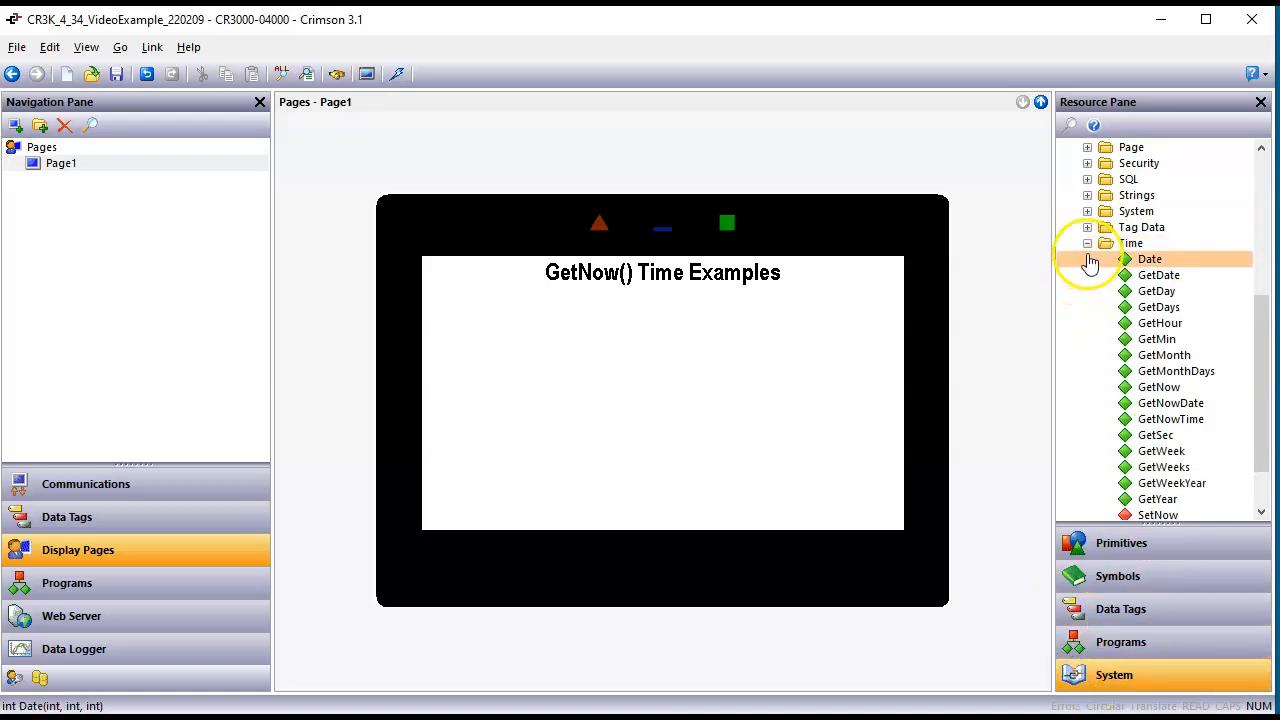
{"action": "left_click", "coordinate": [1087, 244]}
{"action": "scroll", "coordinate": [1078, 230], "scroll_direction": "up", "scroll_amount": 2}
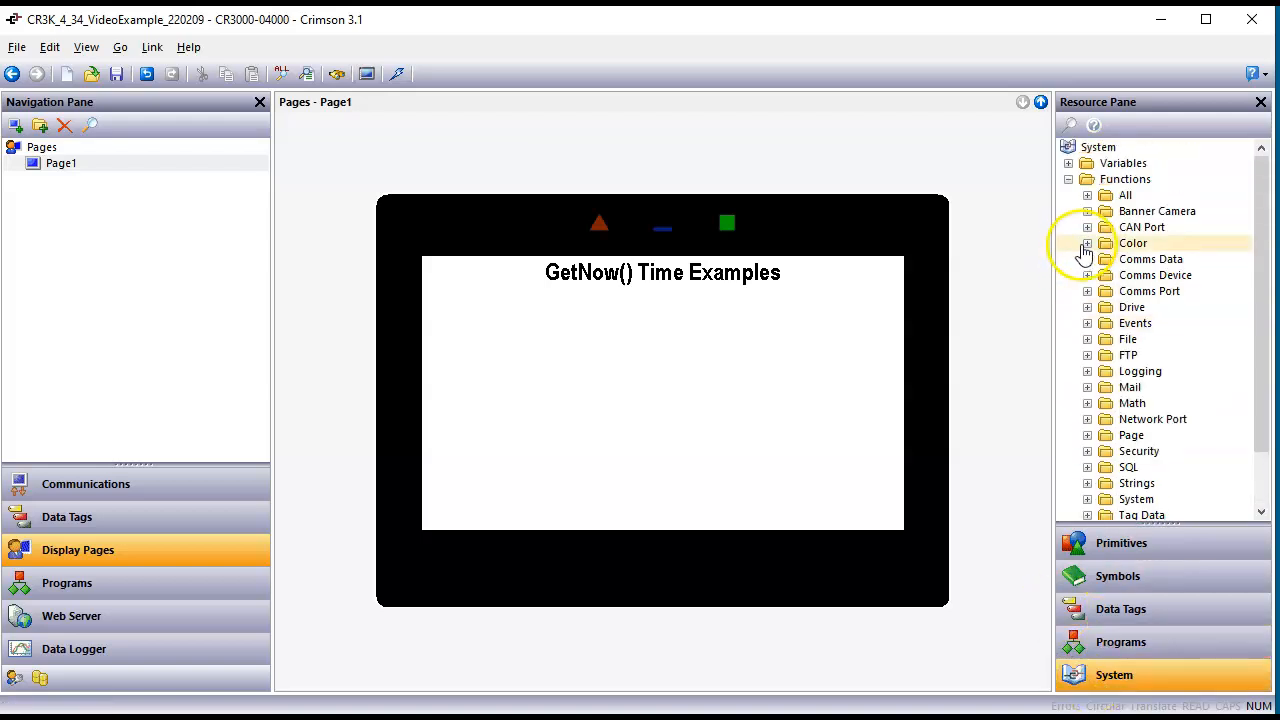
{"action": "left_click", "coordinate": [1061, 184]}
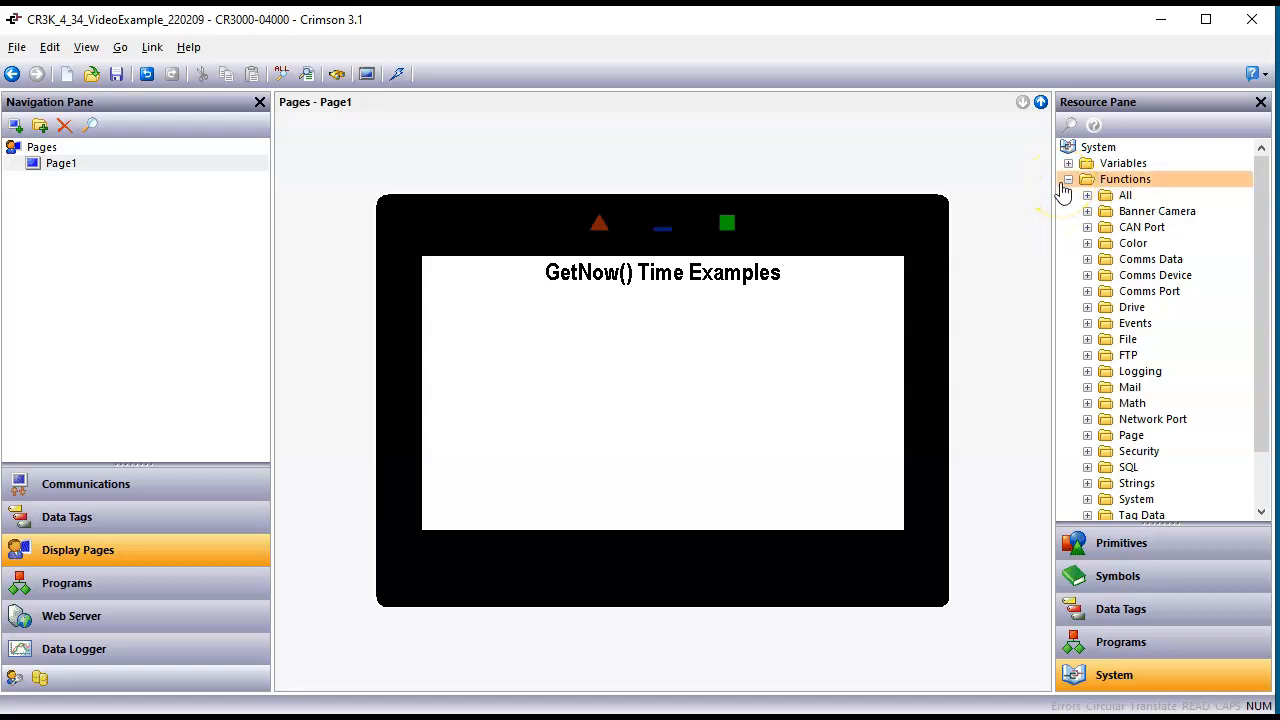
{"action": "left_click", "coordinate": [1067, 181]}
{"action": "left_click", "coordinate": [1067, 181]}
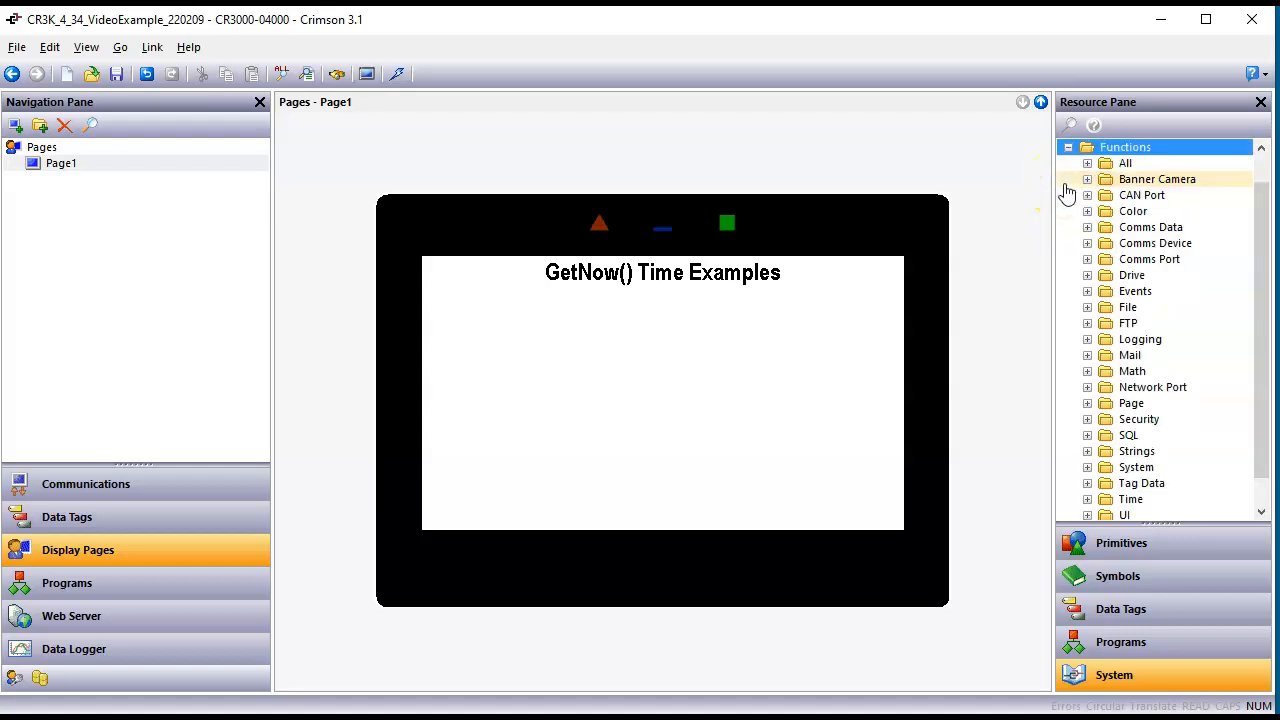
{"action": "left_click", "coordinate": [1088, 500]}
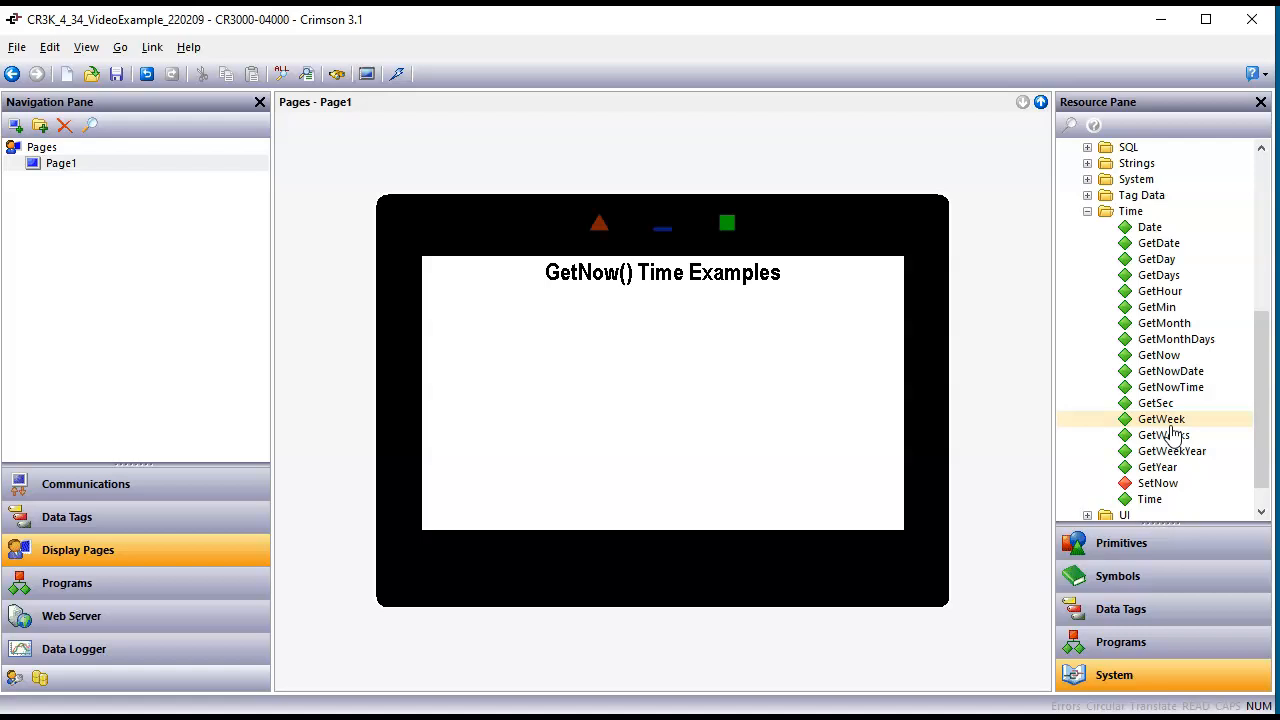
Step: Create a new data tag and name it Seconds
{"action": "left_click", "coordinate": [97, 522]}
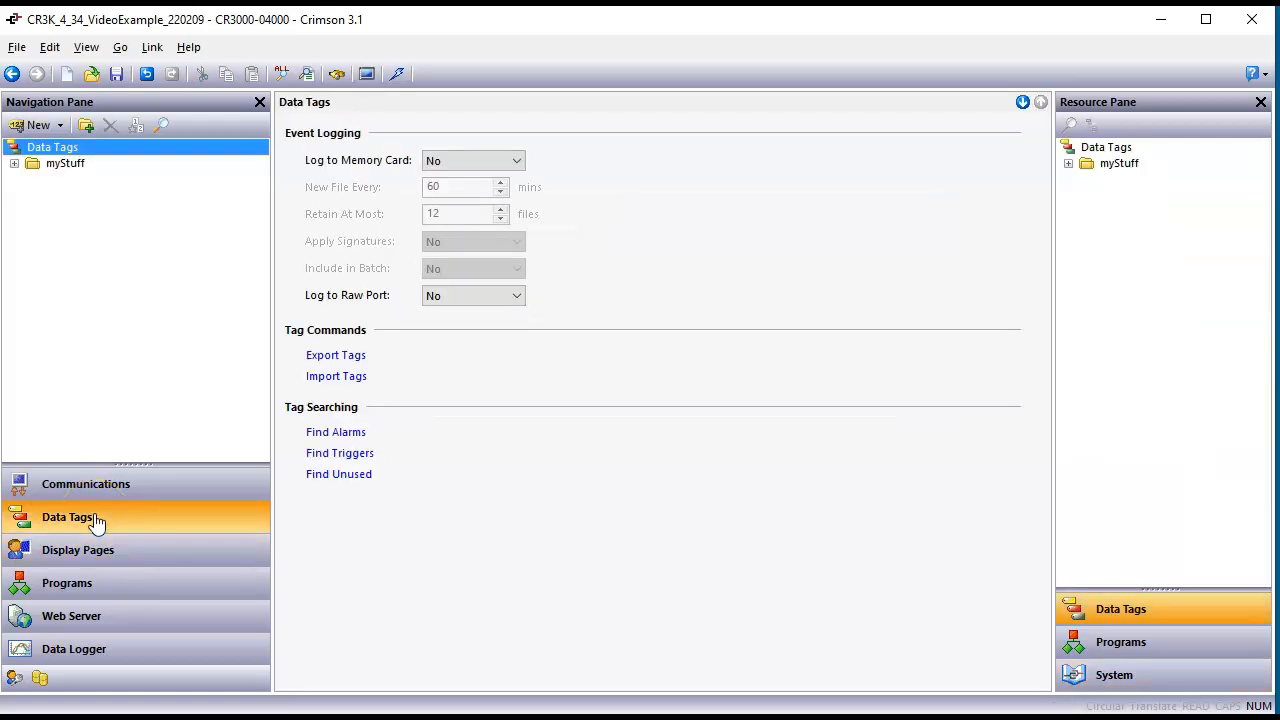
{"action": "left_click", "coordinate": [18, 129]}
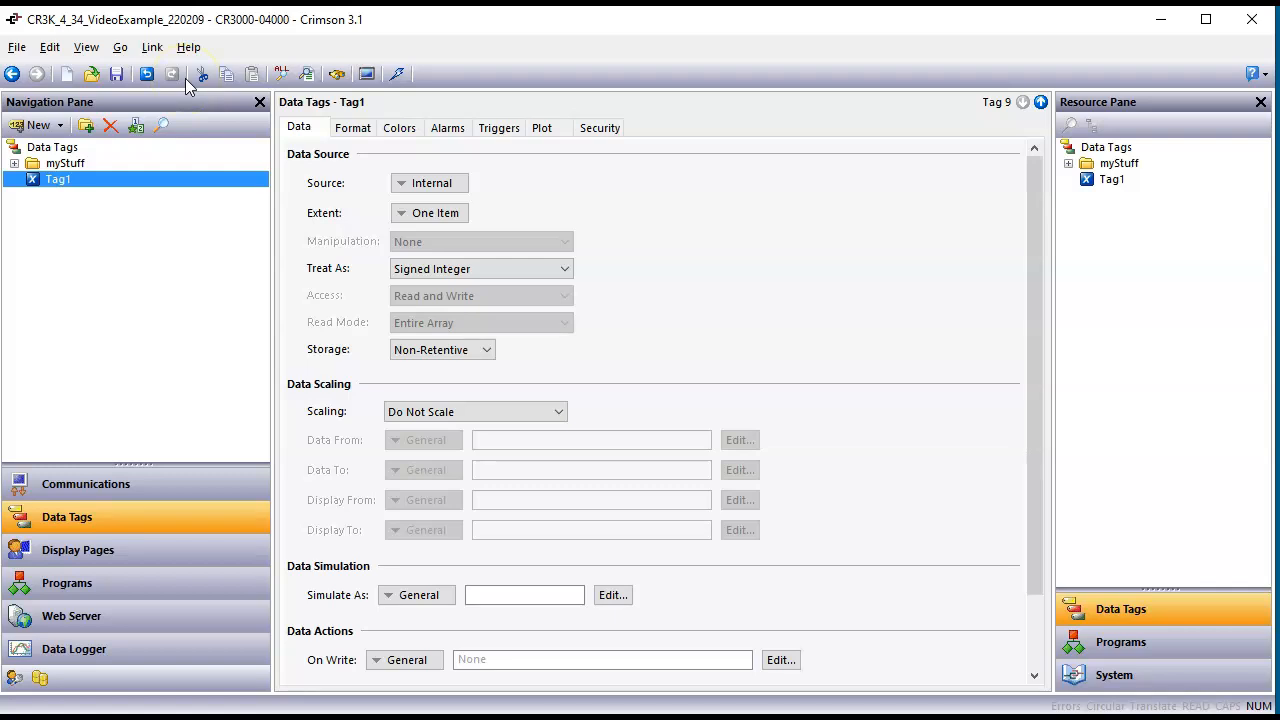
{"action": "left_click", "coordinate": [70, 180]}
{"action": "type", "text": "Seconds"}
{"action": "key", "text": "Return"}
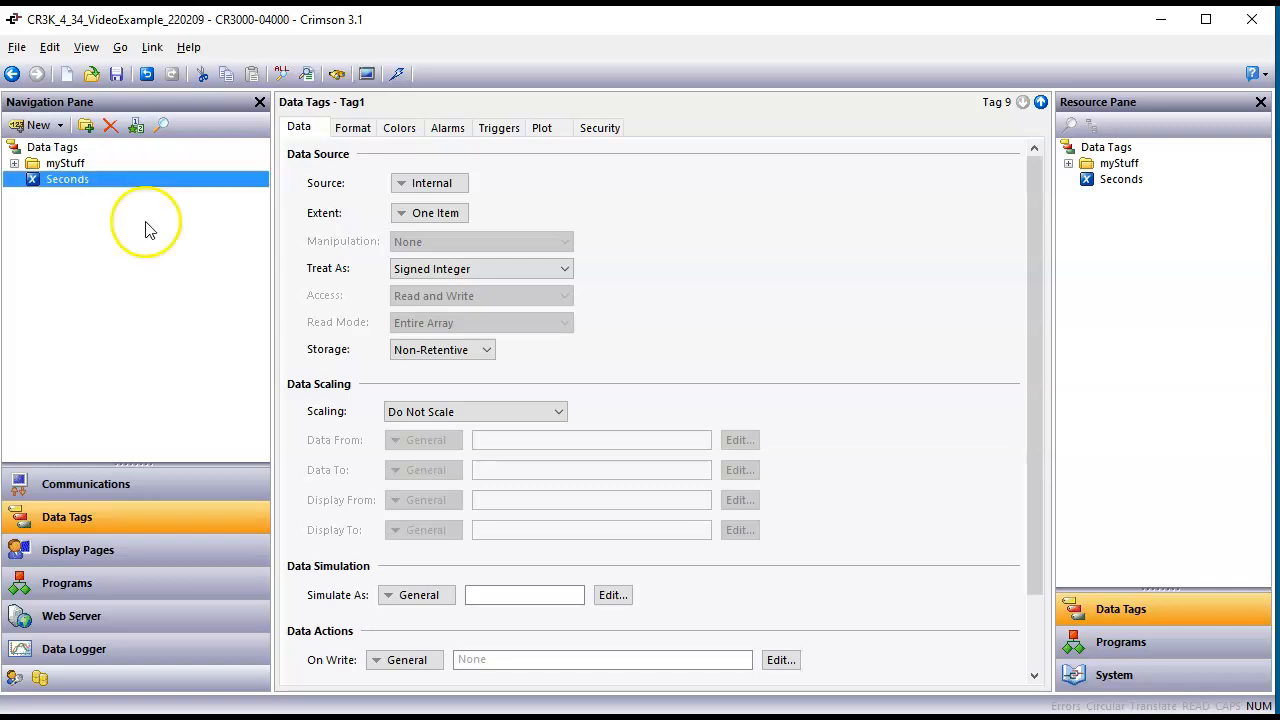
Step: Set the Seconds tag's data source to the general expression GetSec(GetNow())
{"action": "left_click", "coordinate": [400, 183]}
{"action": "left_click", "coordinate": [554, 166]}
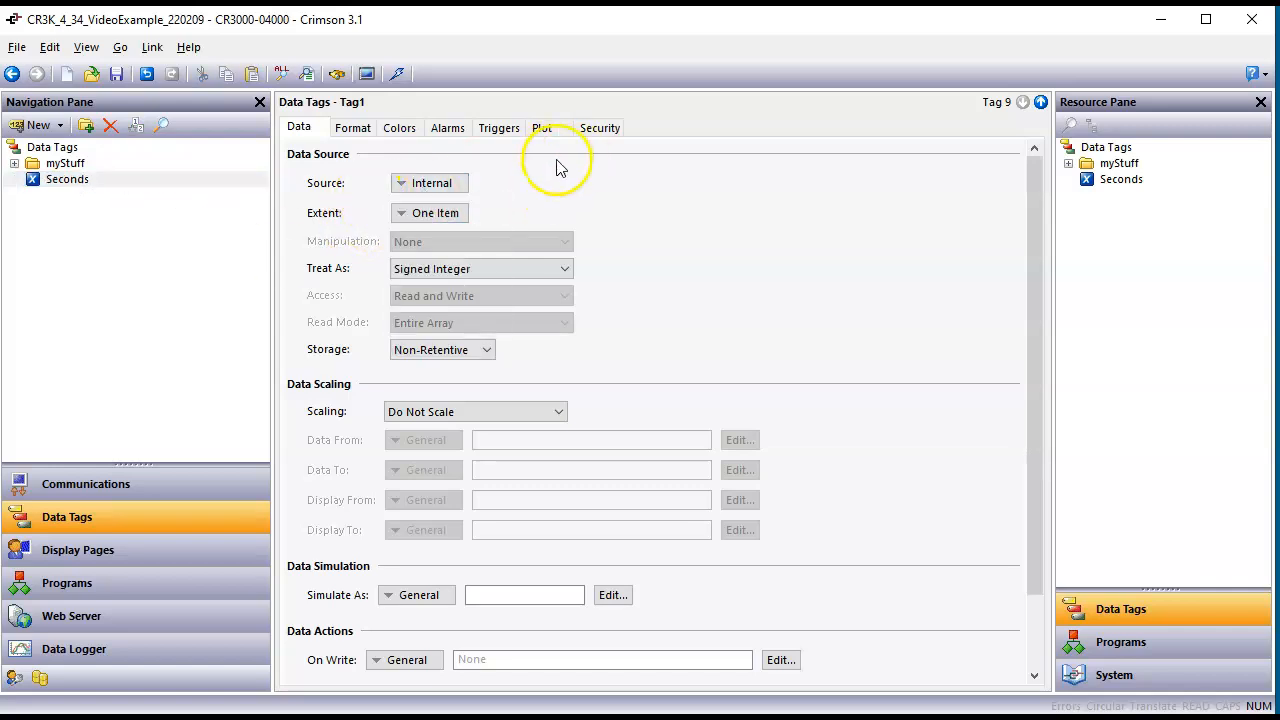
{"action": "left_click", "coordinate": [455, 186]}
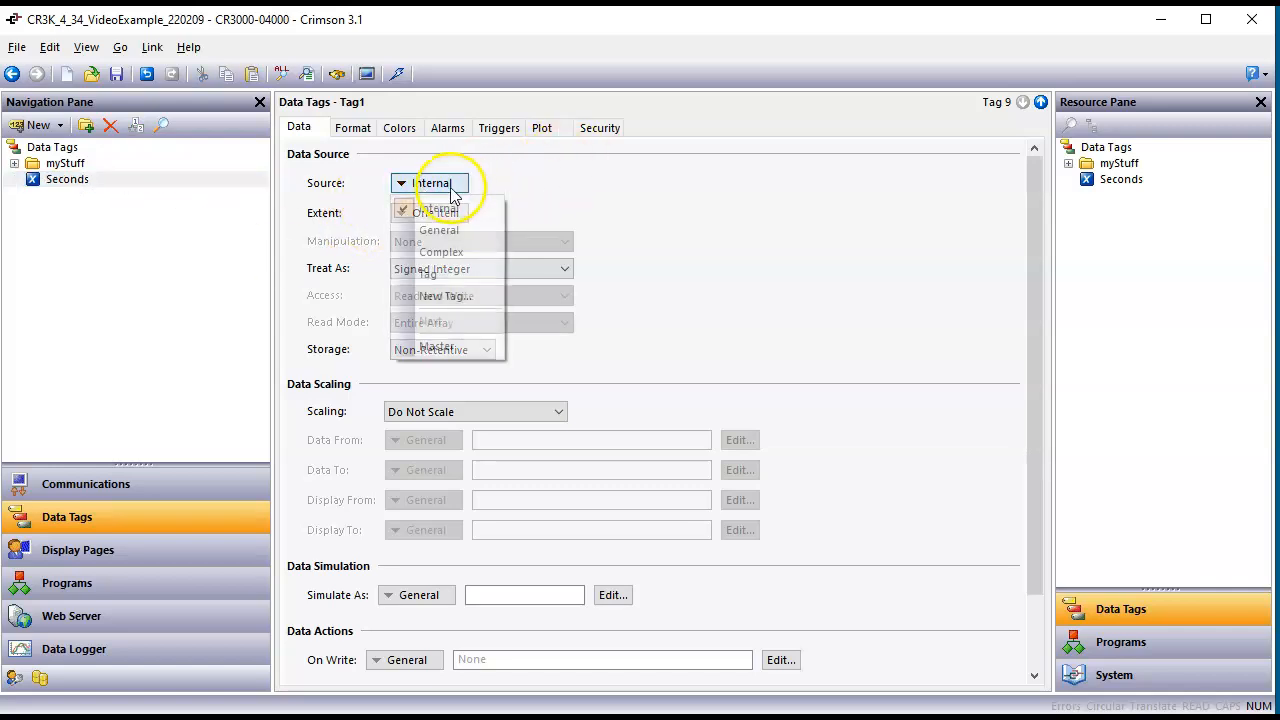
{"action": "left_click", "coordinate": [450, 229]}
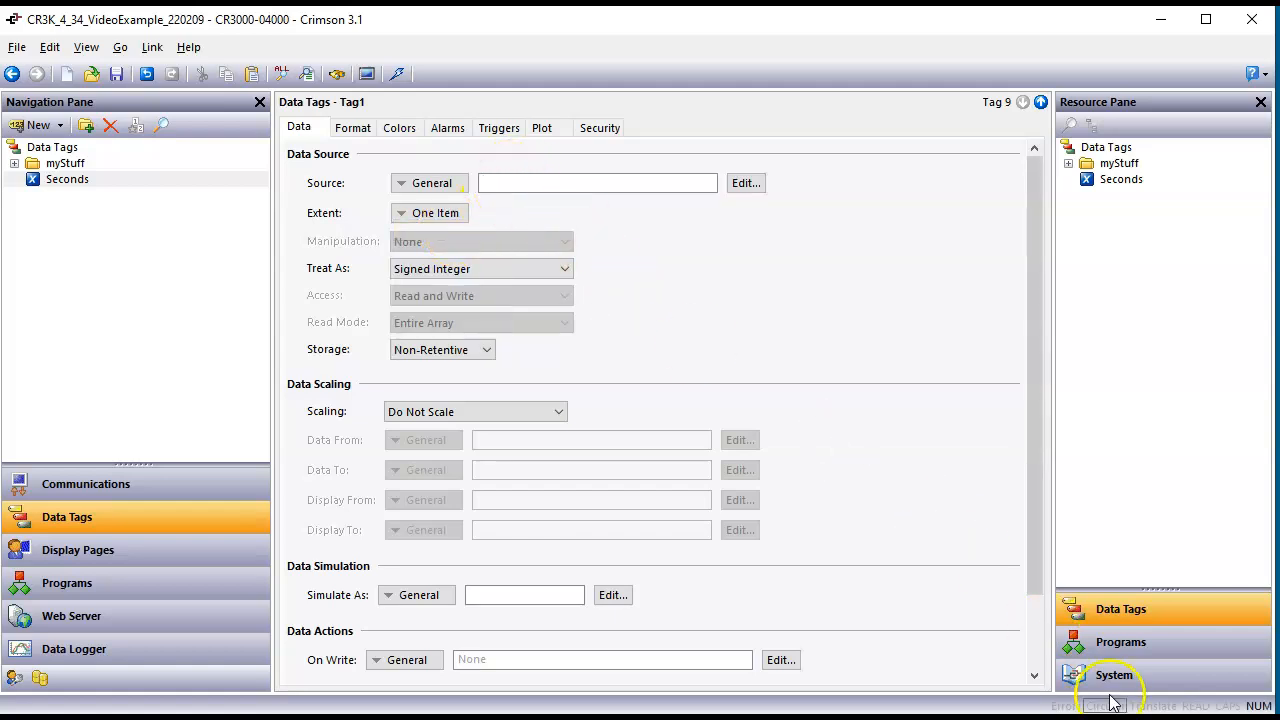
{"action": "left_click", "coordinate": [1150, 680]}
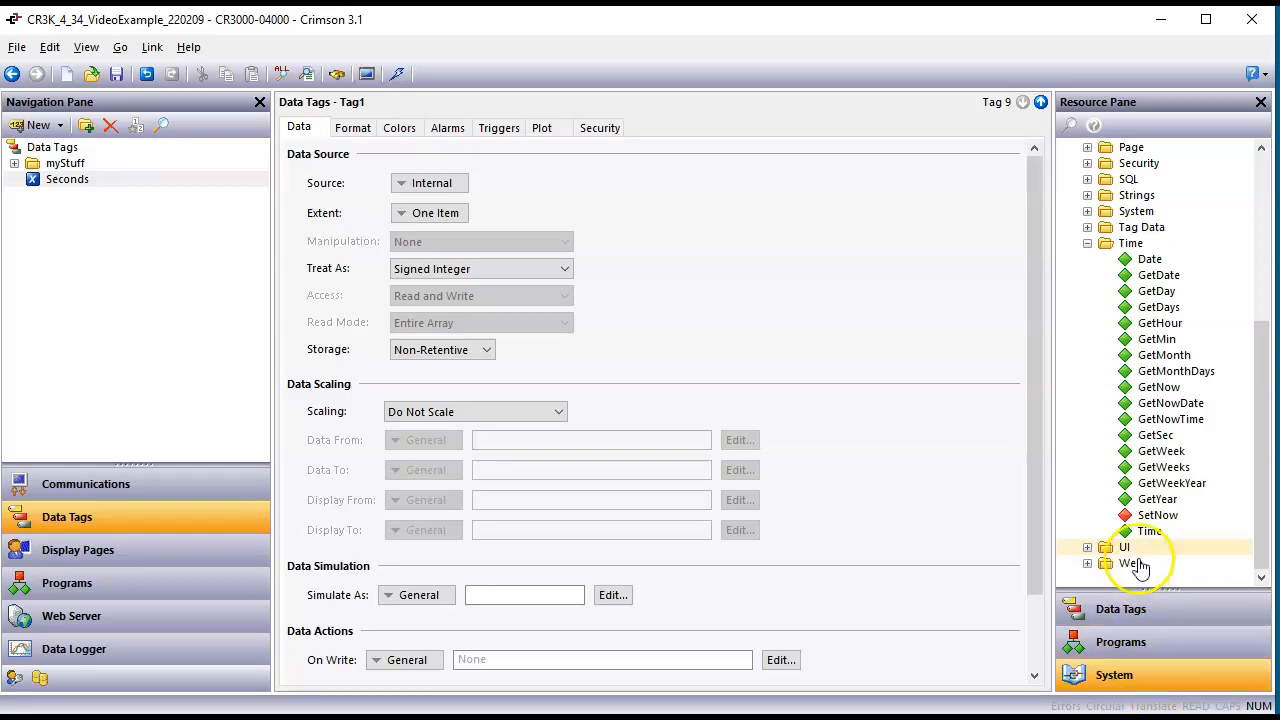
{"action": "left_click", "coordinate": [1163, 439]}
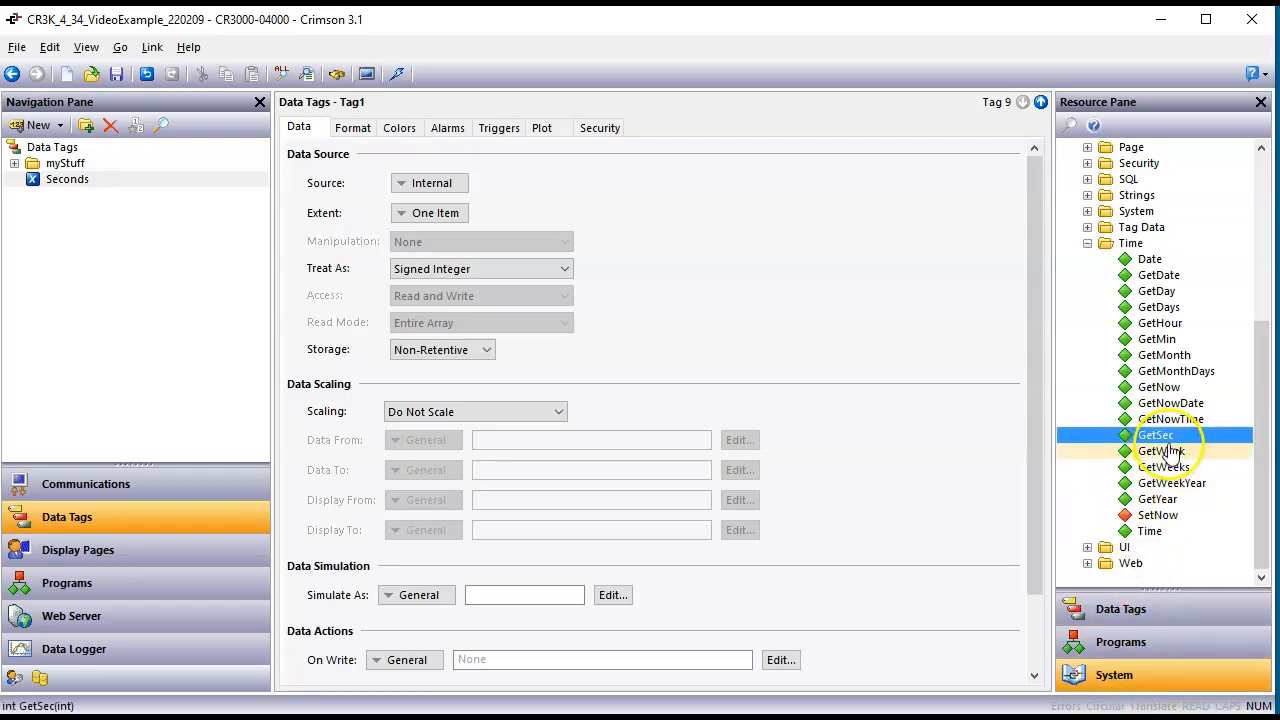
{"action": "left_click_drag", "start_coordinate": [1172, 443], "coordinate": [446, 192]}
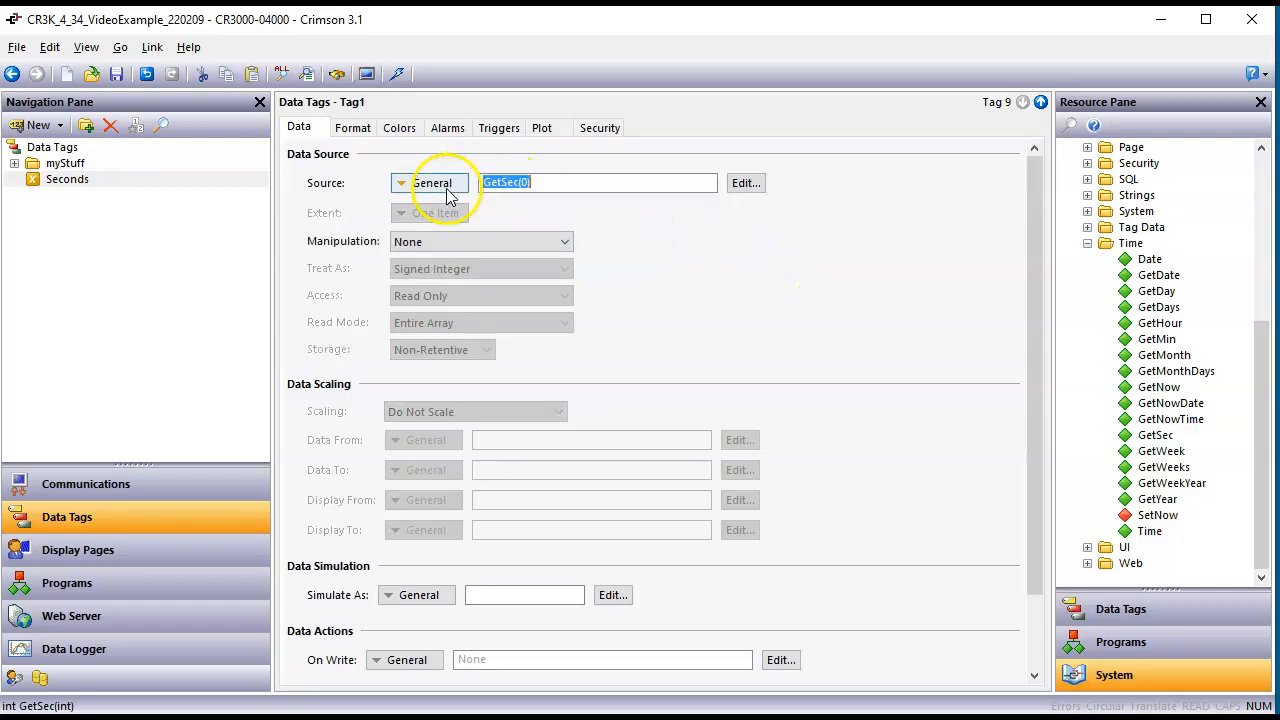
{"action": "left_click", "coordinate": [540, 183]}
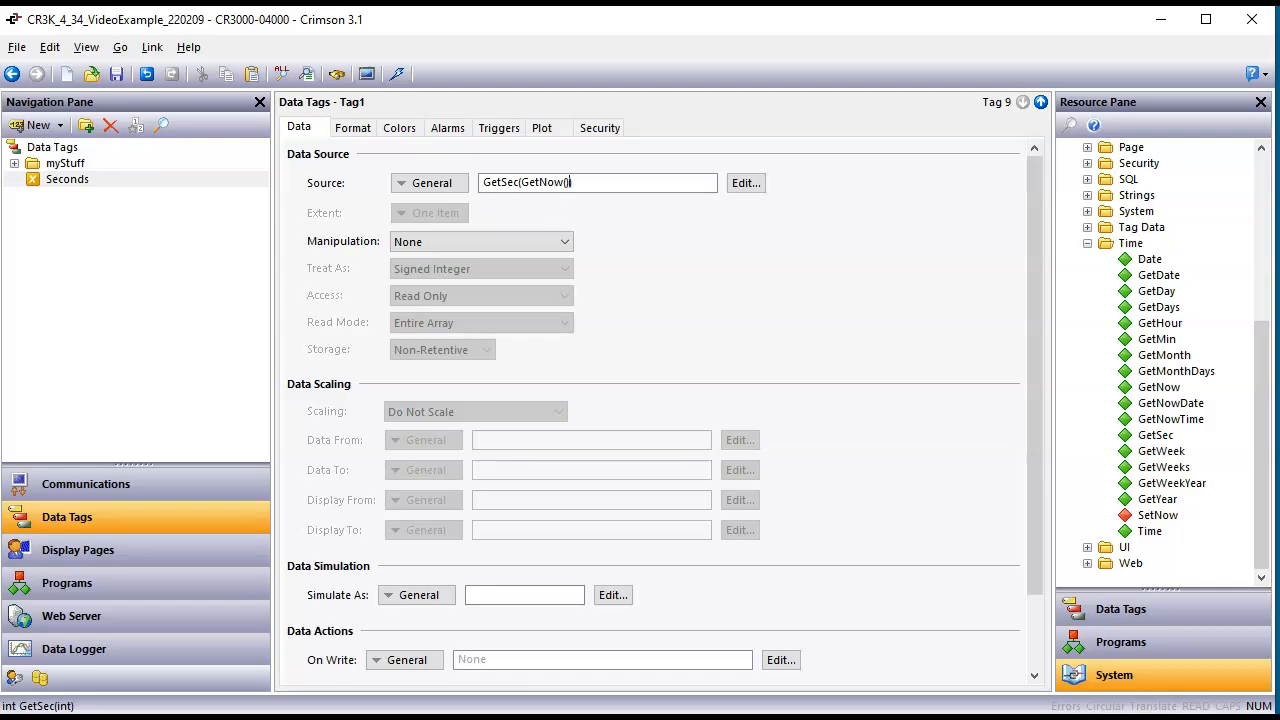
{"action": "key", "text": "Return"}
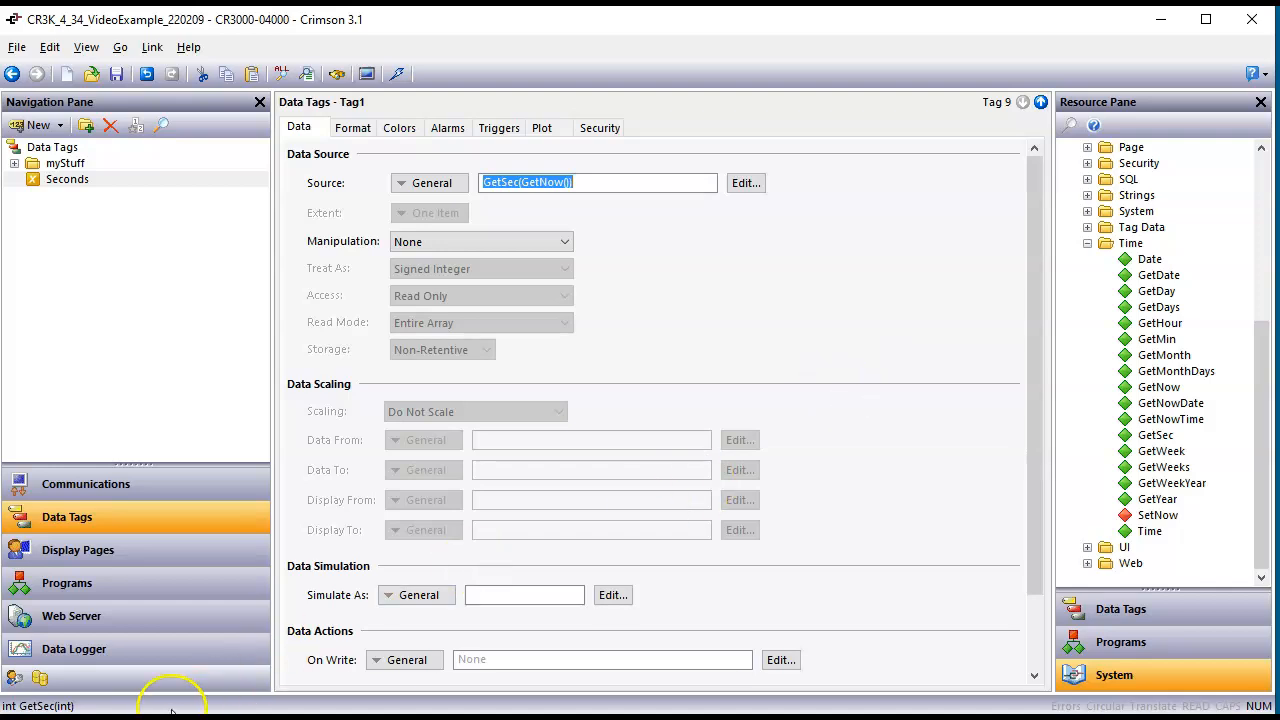
Step: Place the Seconds tag on Page1 below the title near the display's left edge, enlarged to about 106 by 29 pixels
{"action": "left_click", "coordinate": [116, 560]}
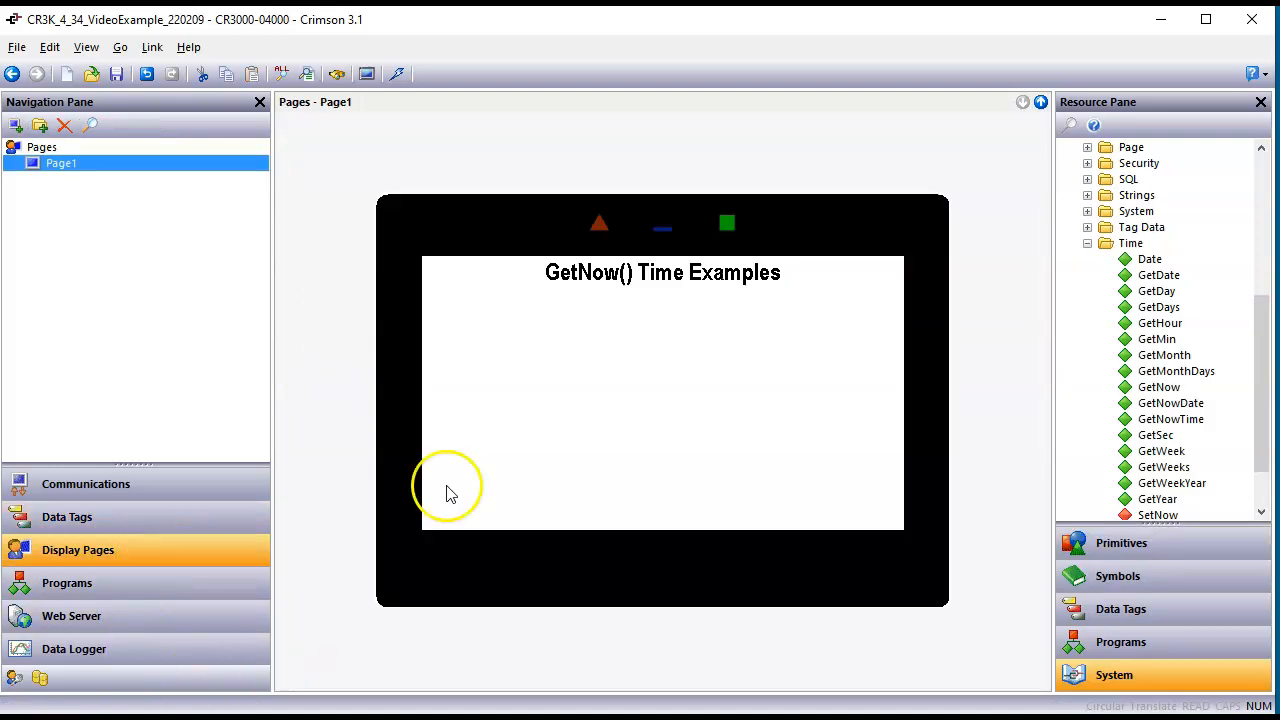
{"action": "left_click", "coordinate": [1166, 615]}
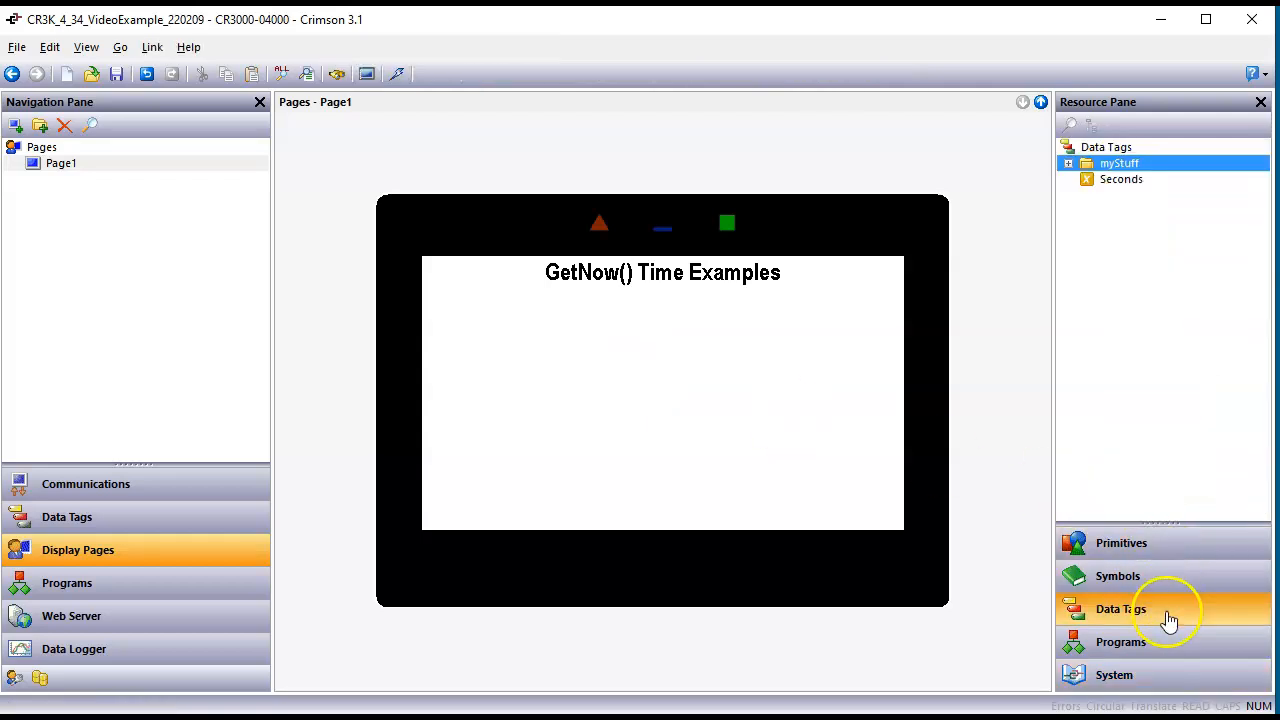
{"action": "left_click_drag", "start_coordinate": [1124, 184], "coordinate": [491, 347]}
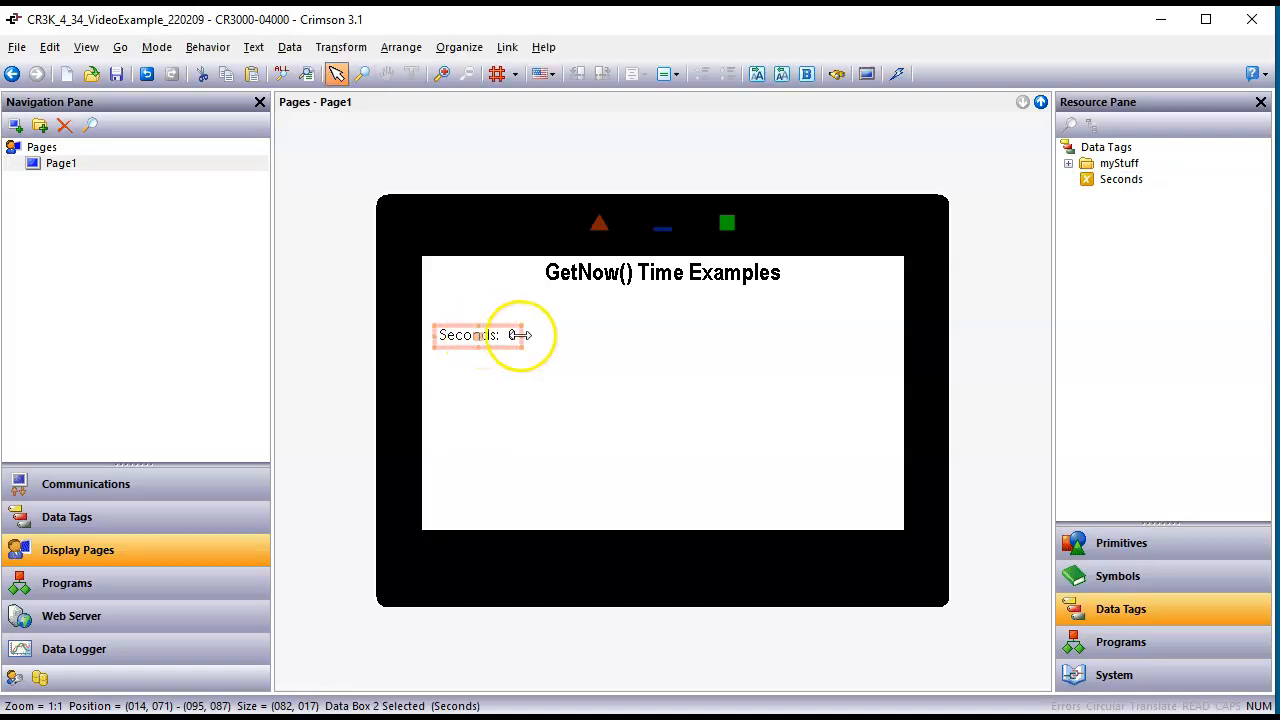
{"action": "left_click", "coordinate": [514, 337]}
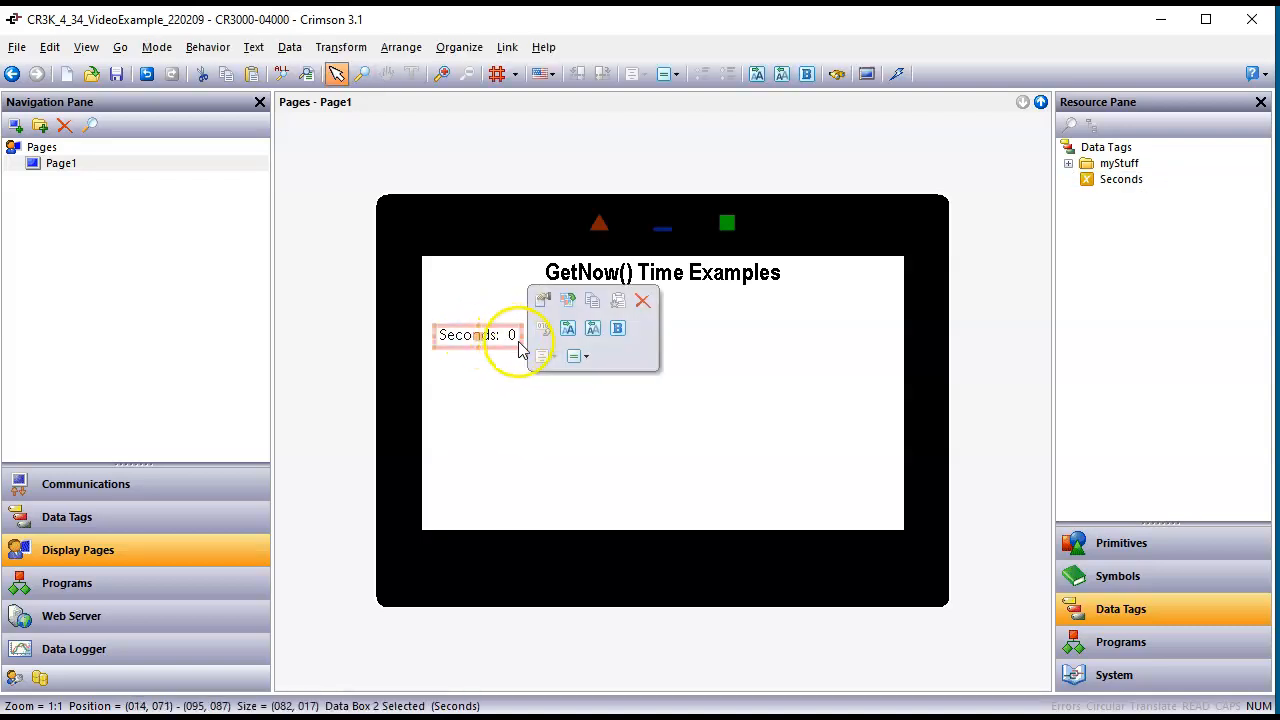
{"action": "left_click_drag", "start_coordinate": [523, 350], "coordinate": [489, 322]}
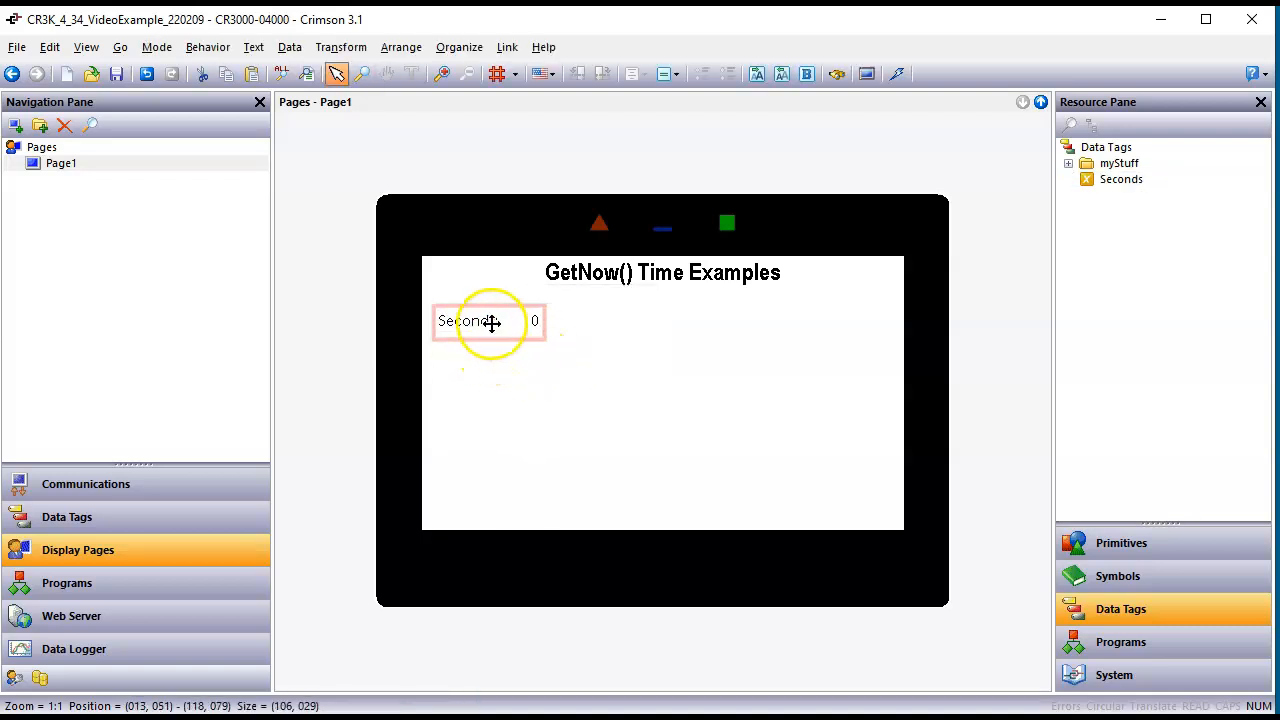
{"action": "left_click", "coordinate": [598, 362]}
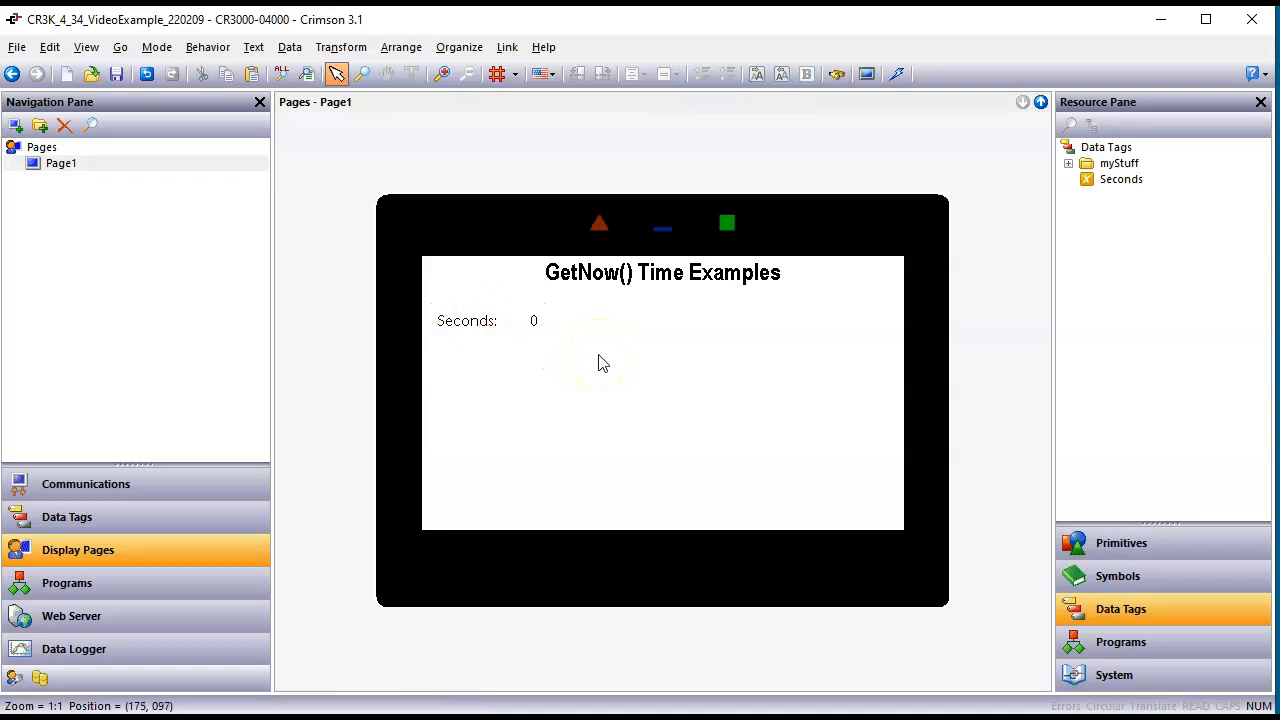
Step: Add a Time and Date core primitive, about 302 by 16 pixels, at the lower right corner of the Page1 display
{"action": "left_click", "coordinate": [1123, 556]}
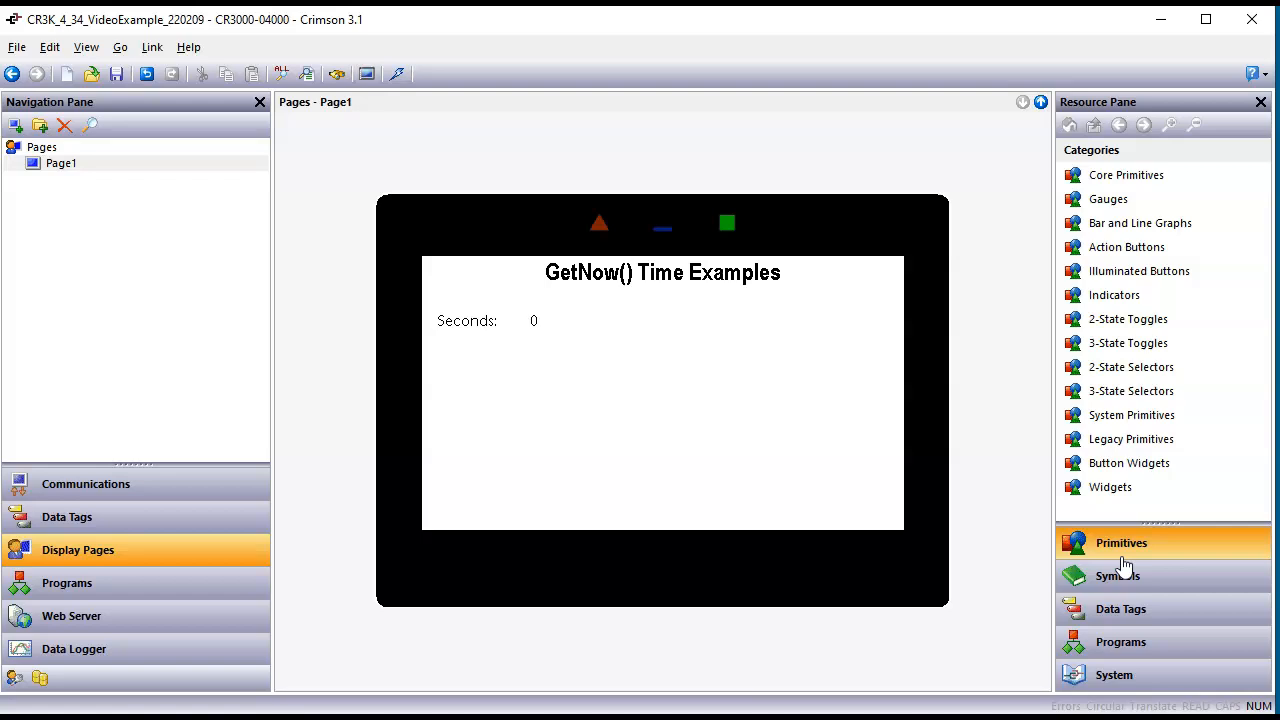
{"action": "double_click", "coordinate": [1150, 174]}
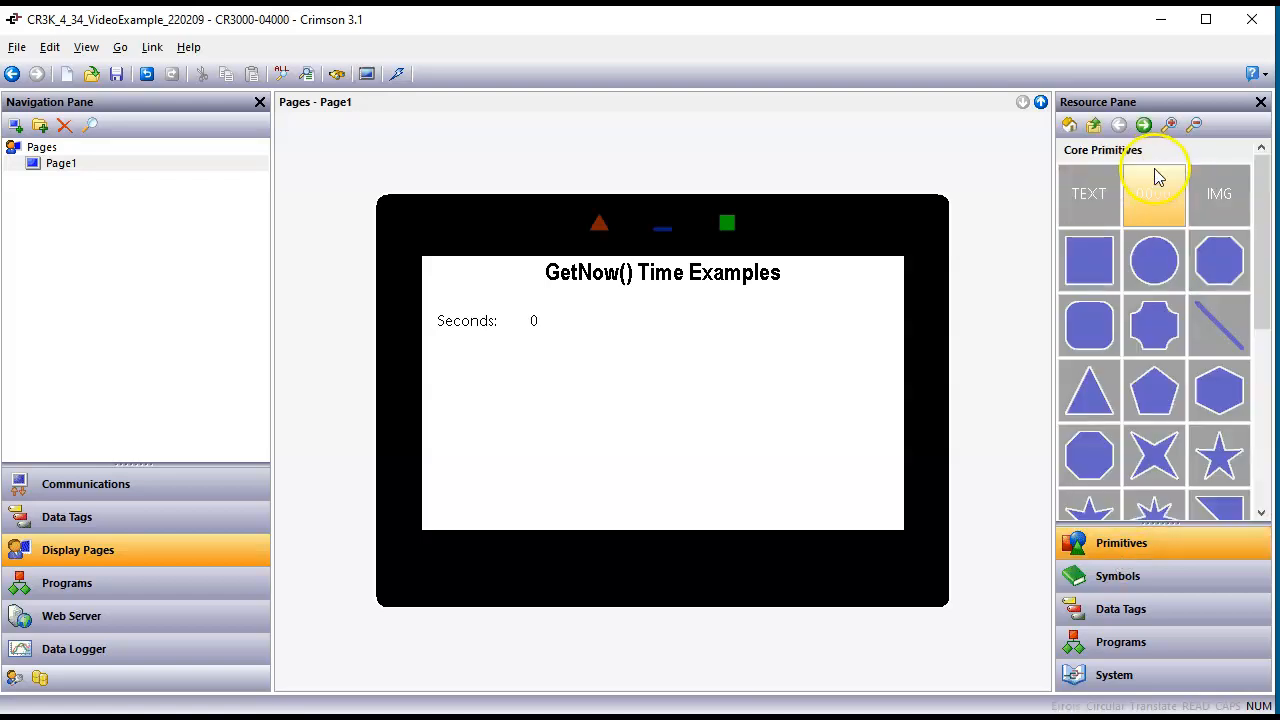
{"action": "left_click_drag", "start_coordinate": [1262, 298], "coordinate": [1266, 475]}
{"action": "mouse_move", "coordinate": [1087, 508]}
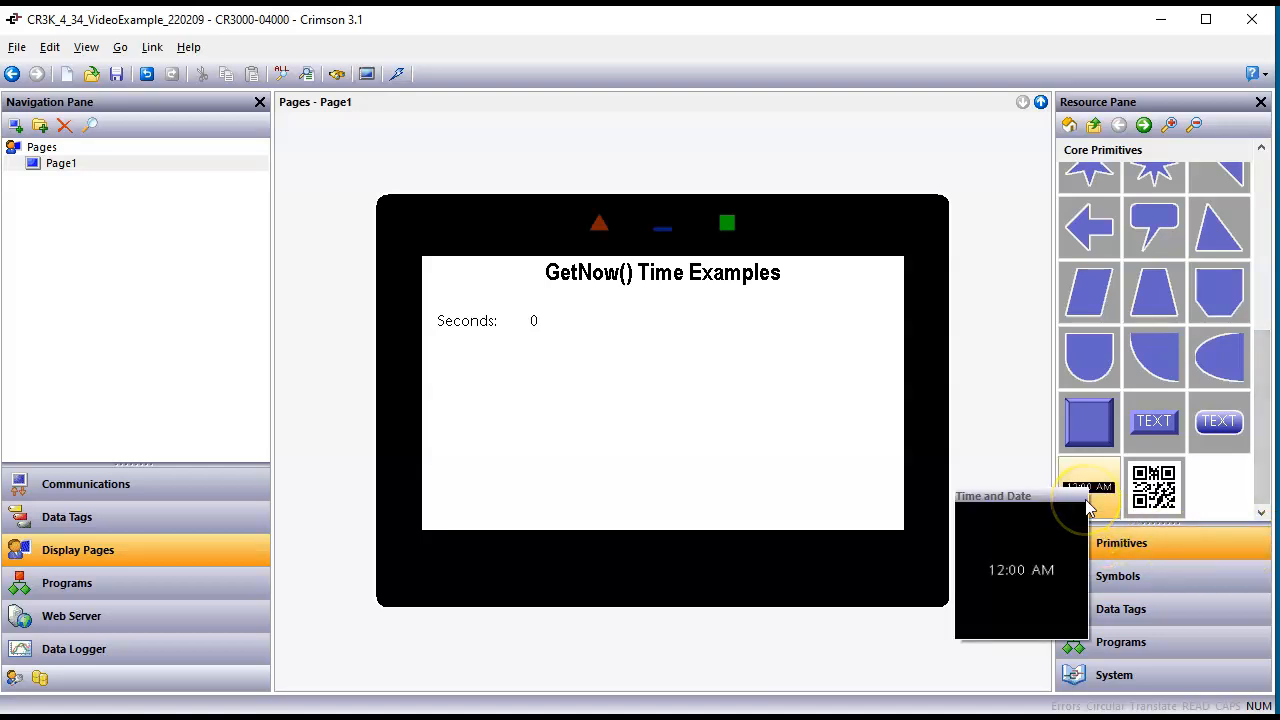
{"action": "left_click_drag", "start_coordinate": [1087, 508], "coordinate": [600, 530]}
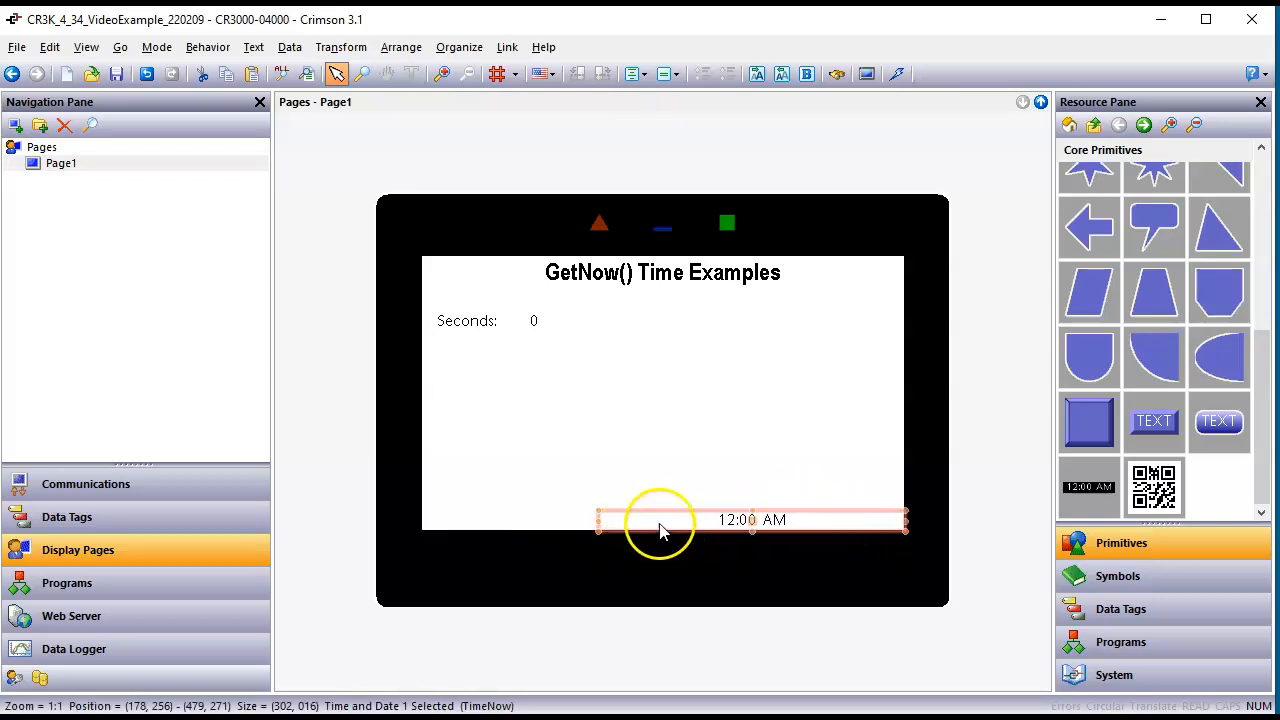
Step: Format the Time and Date primitive to show Date Then Time with the 24 Hour (Military) time format
{"action": "double_click", "coordinate": [735, 525]}
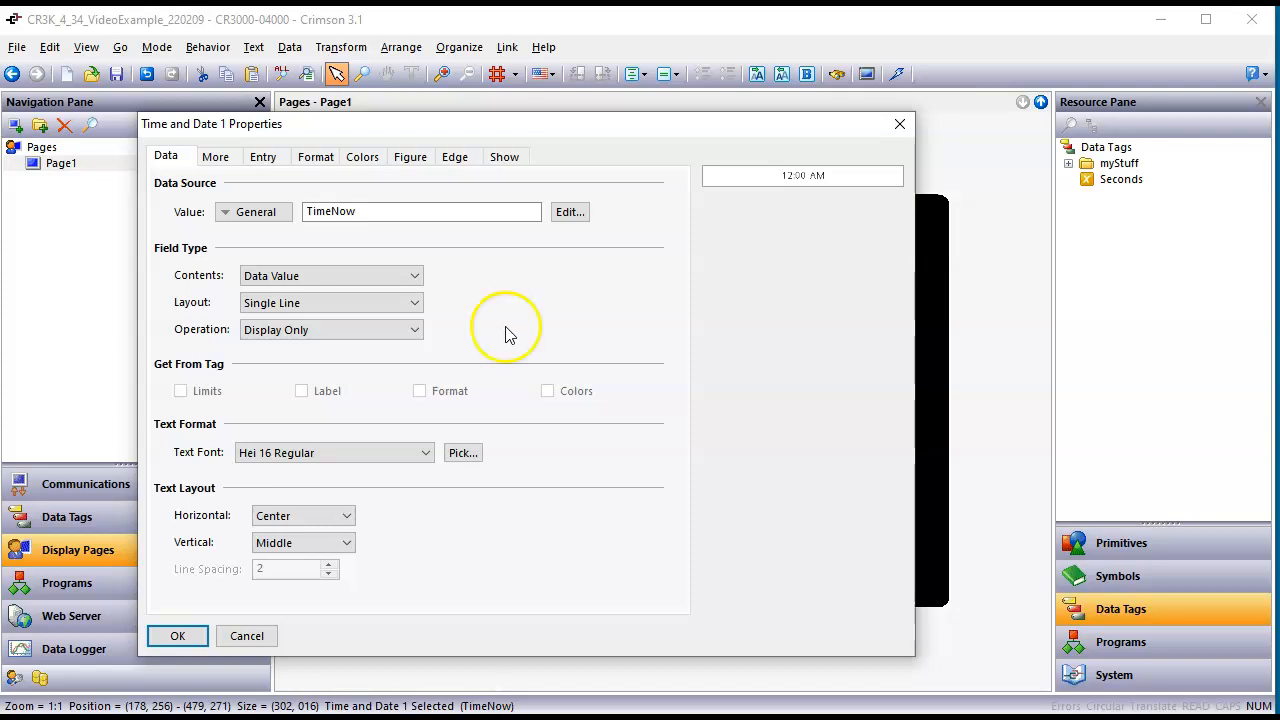
{"action": "left_click", "coordinate": [316, 160]}
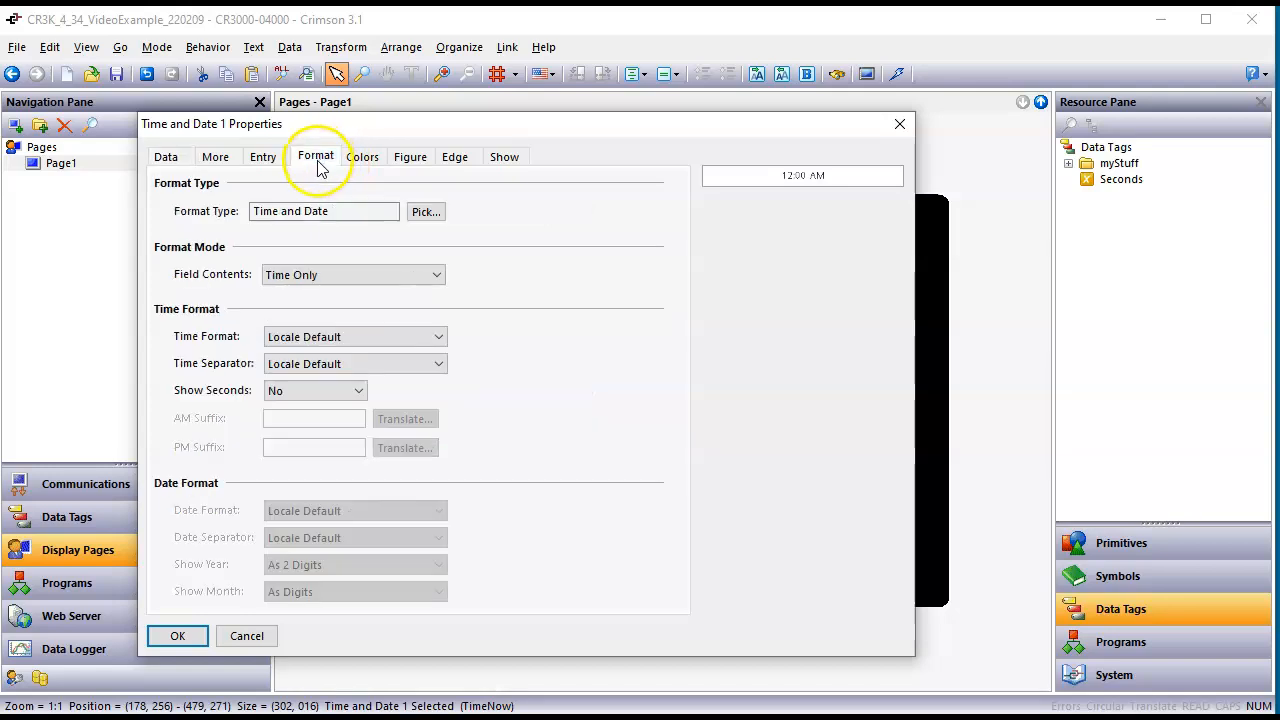
{"action": "left_click", "coordinate": [372, 276]}
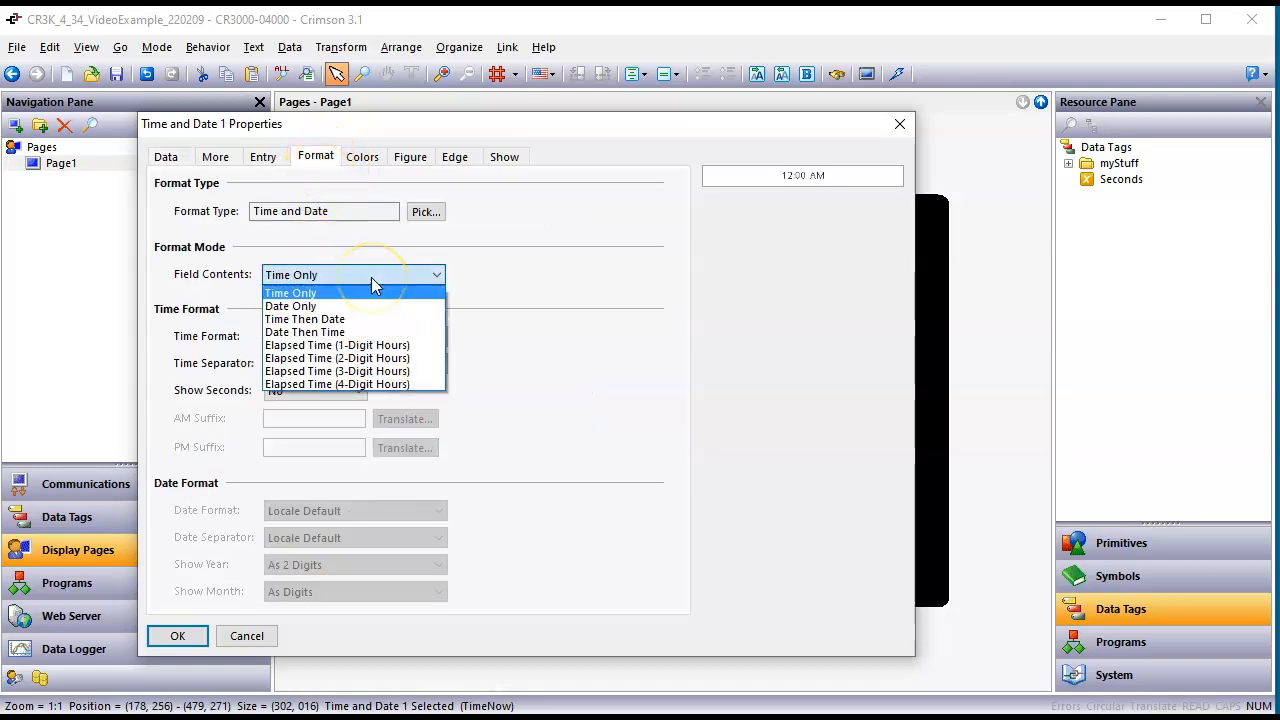
{"action": "left_click", "coordinate": [365, 333]}
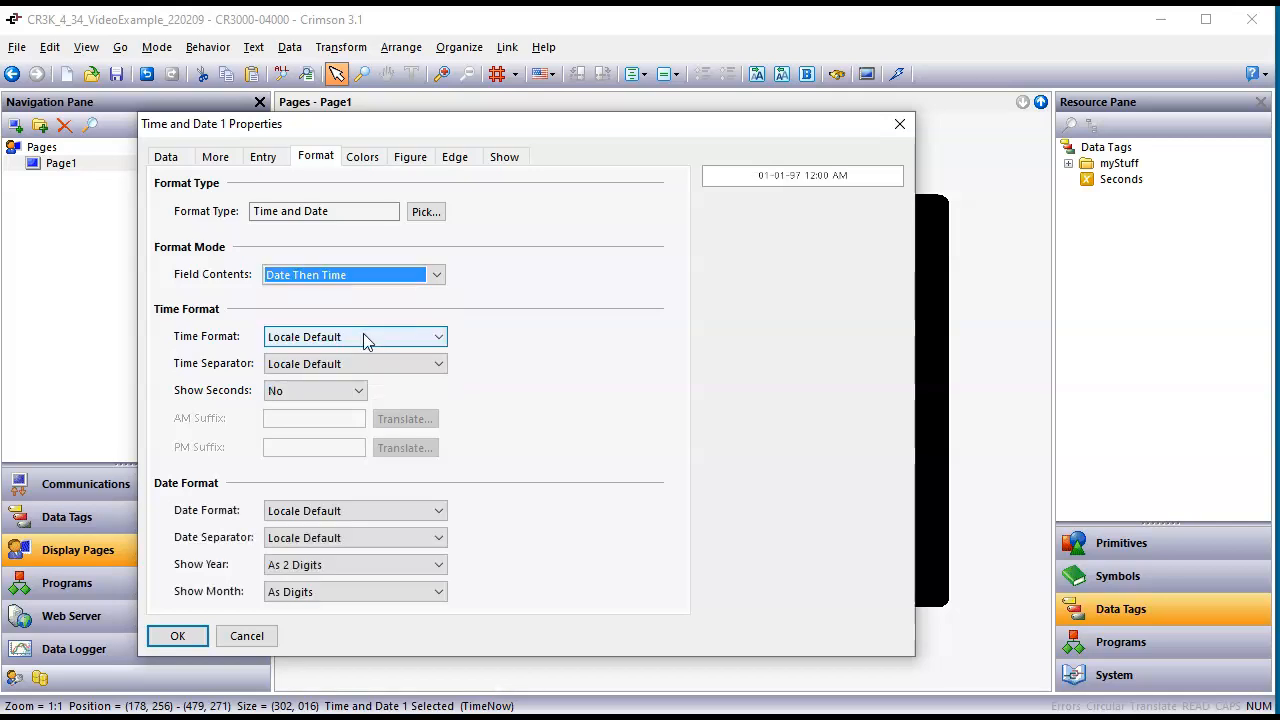
{"action": "left_click", "coordinate": [364, 337]}
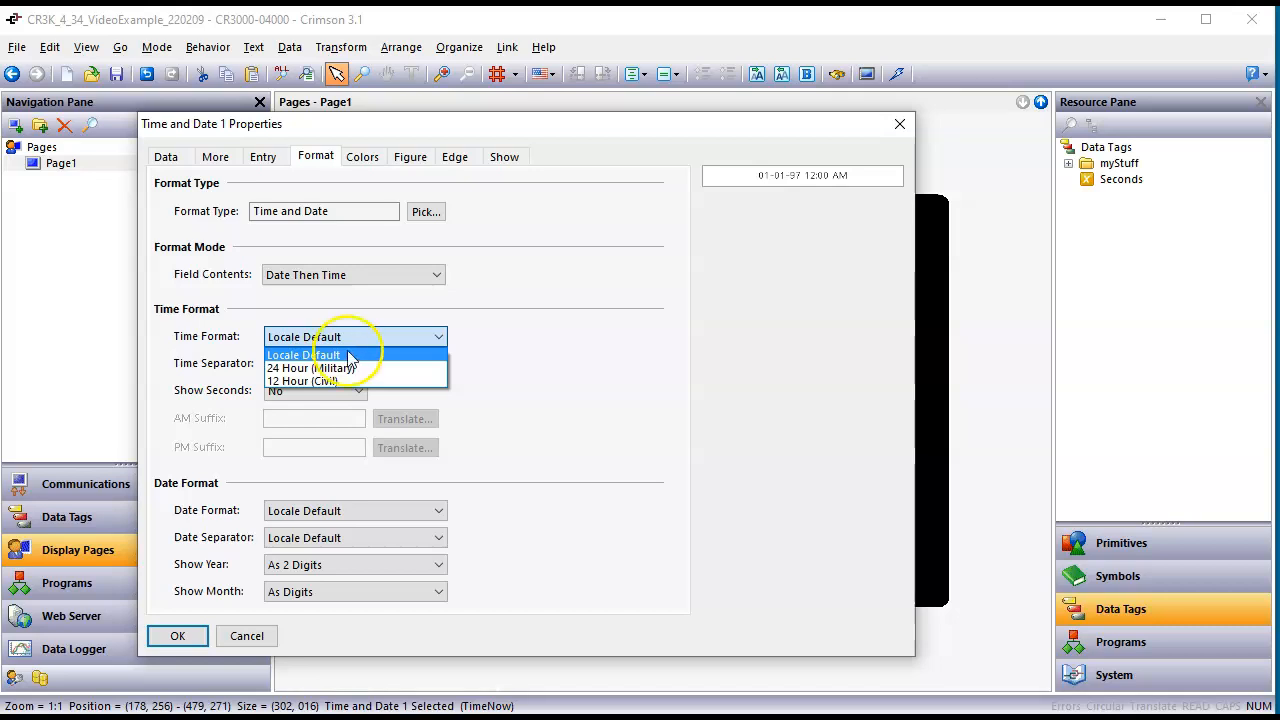
{"action": "left_click", "coordinate": [353, 370]}
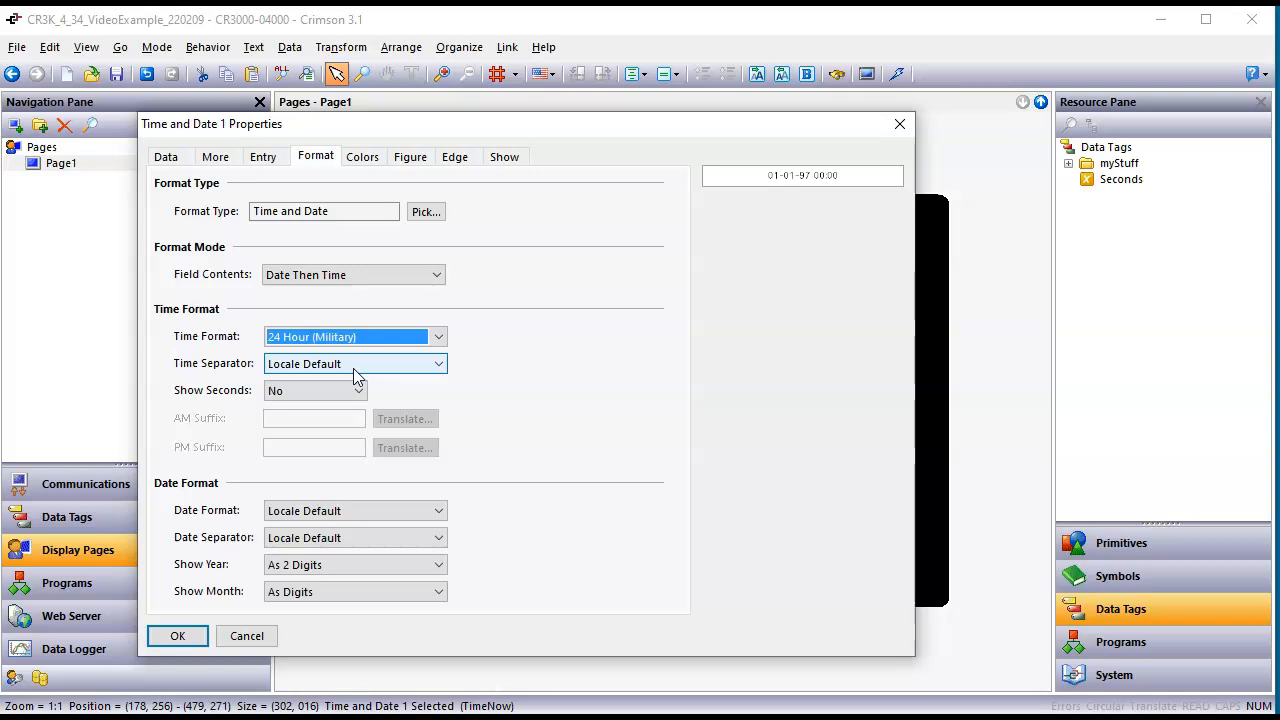
Step: Turn on the seconds in the Time and Date primitive's time format, keeping the Locale Default time separator
{"action": "left_click", "coordinate": [353, 366]}
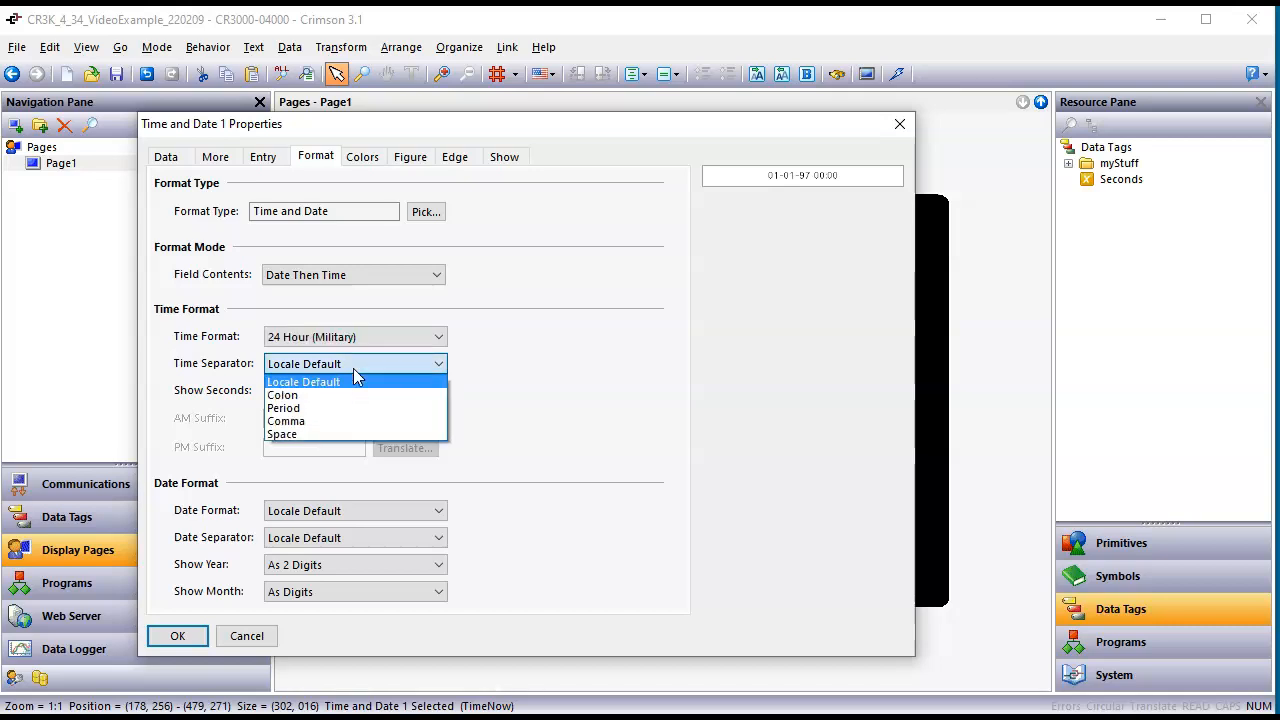
{"action": "left_click", "coordinate": [555, 335]}
{"action": "left_click", "coordinate": [351, 392]}
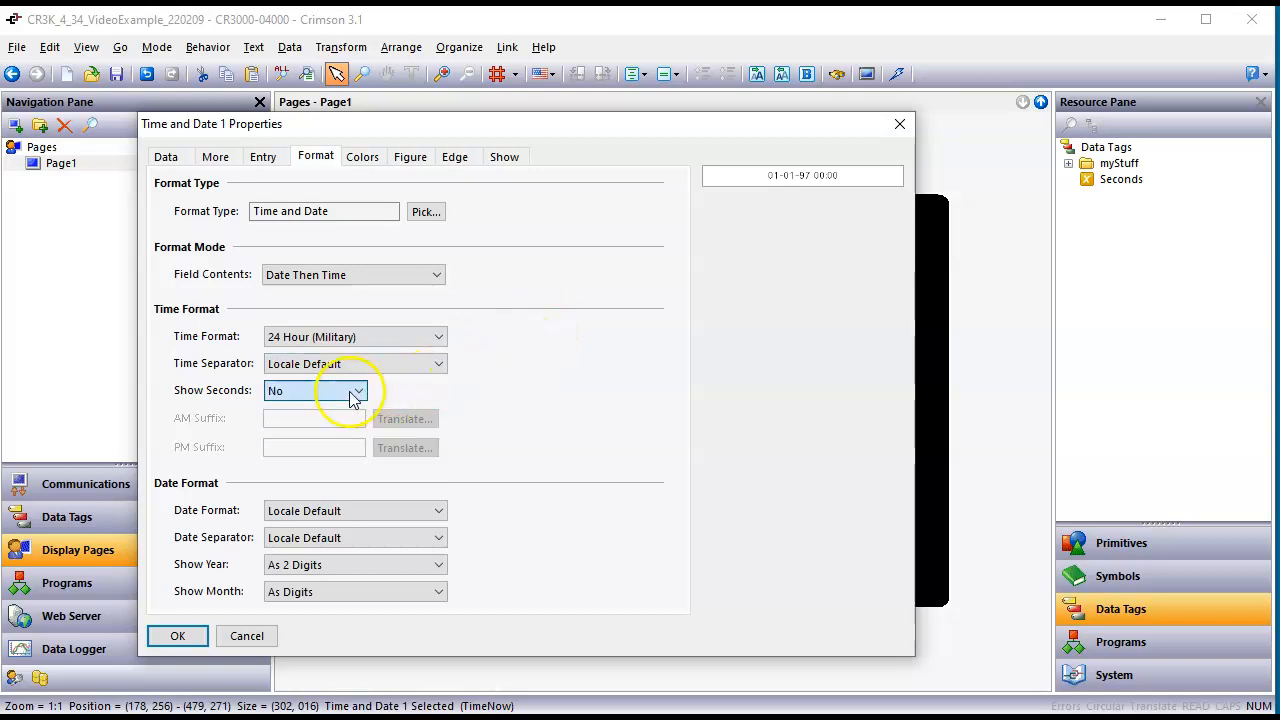
{"action": "left_click", "coordinate": [344, 422]}
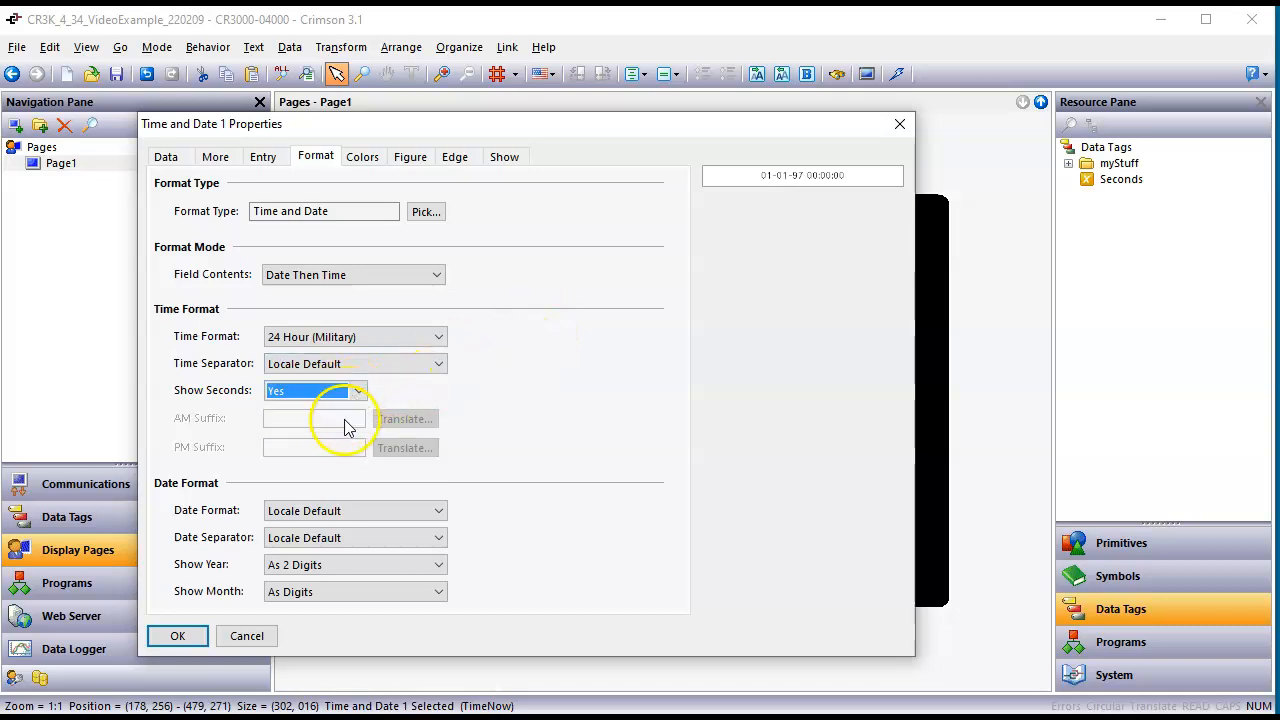
{"action": "left_click", "coordinate": [562, 371]}
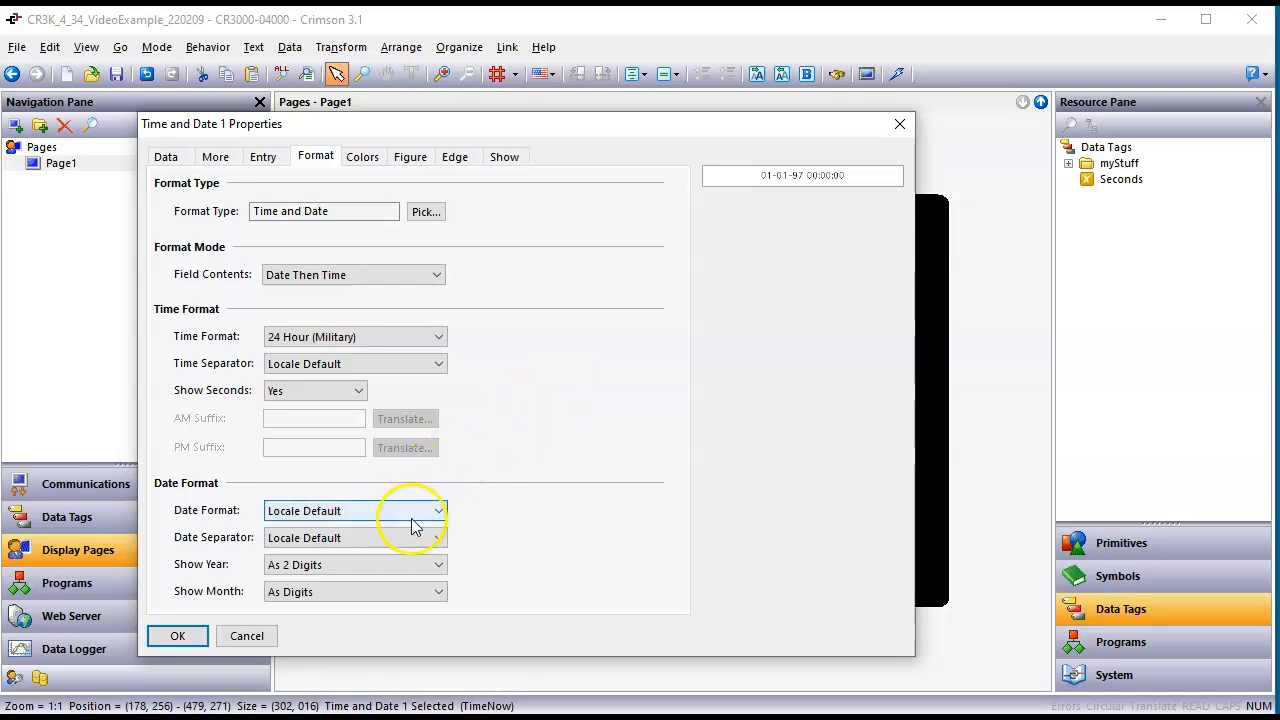
Step: Show the primitive's year As 4 Digits and its month As Name, and apply the Time and Date properties
{"action": "left_click", "coordinate": [402, 565]}
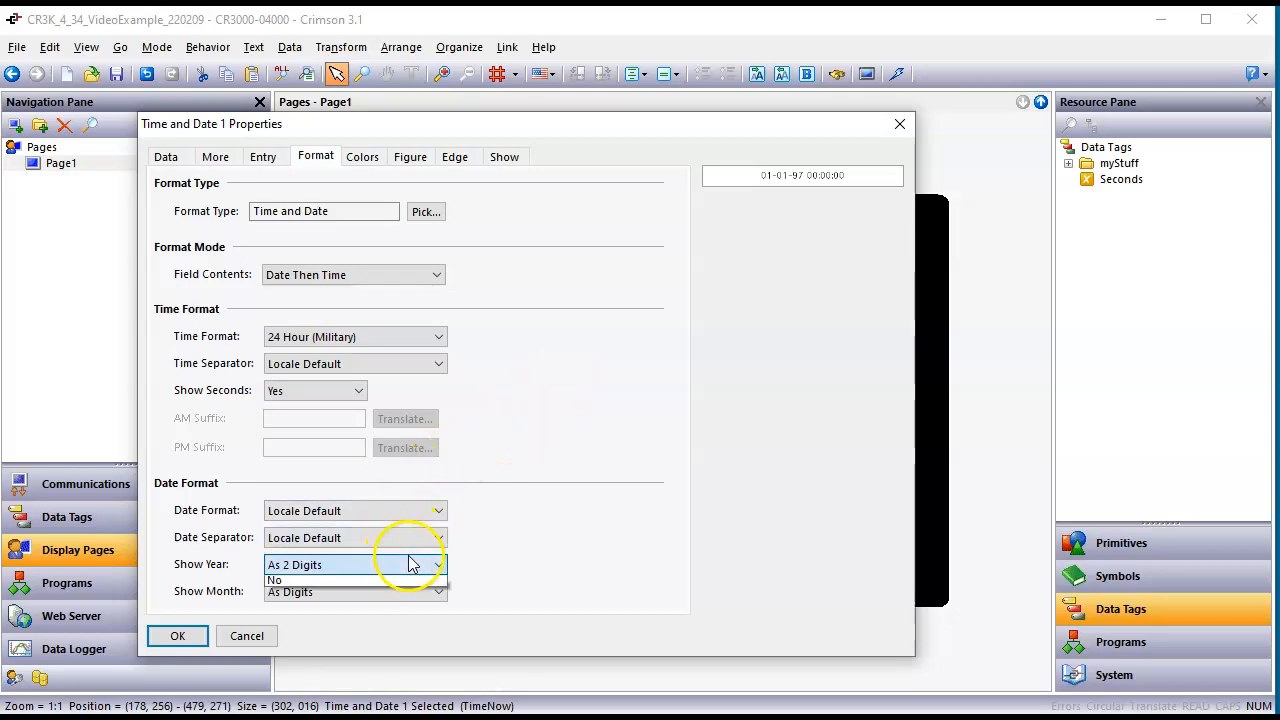
{"action": "left_click", "coordinate": [343, 597]}
{"action": "left_click", "coordinate": [342, 595]}
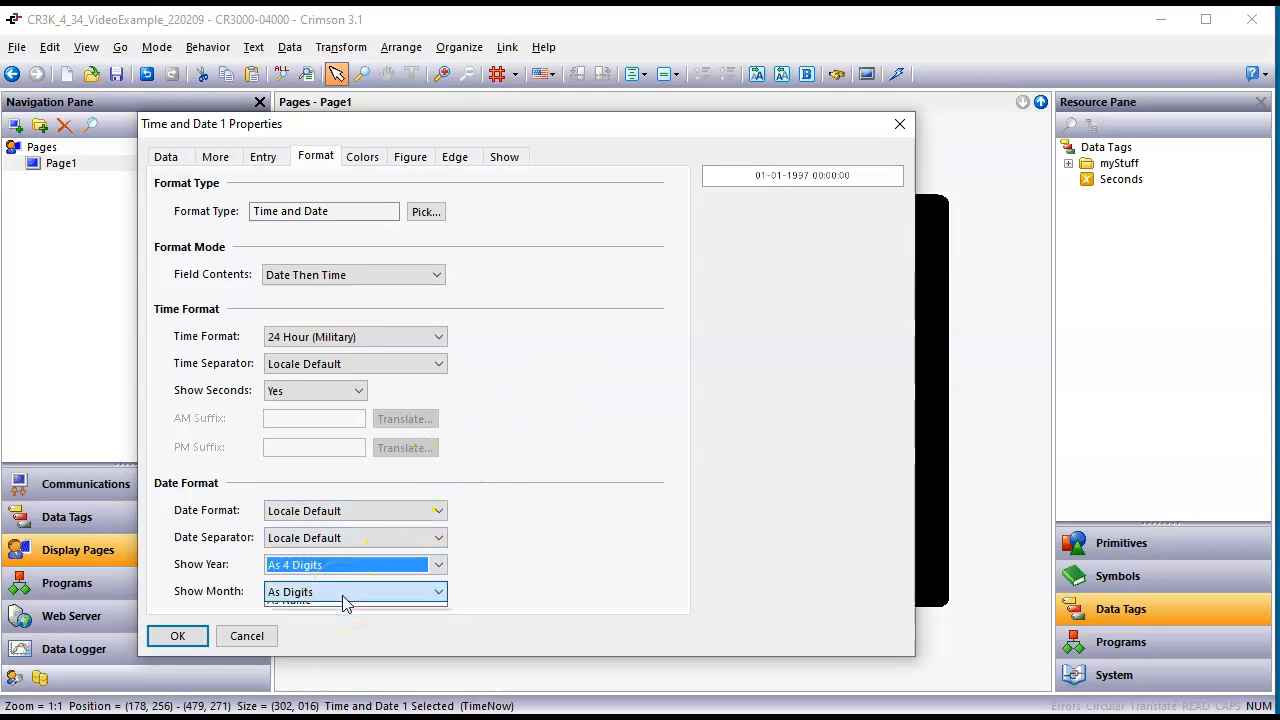
{"action": "left_click", "coordinate": [342, 595]}
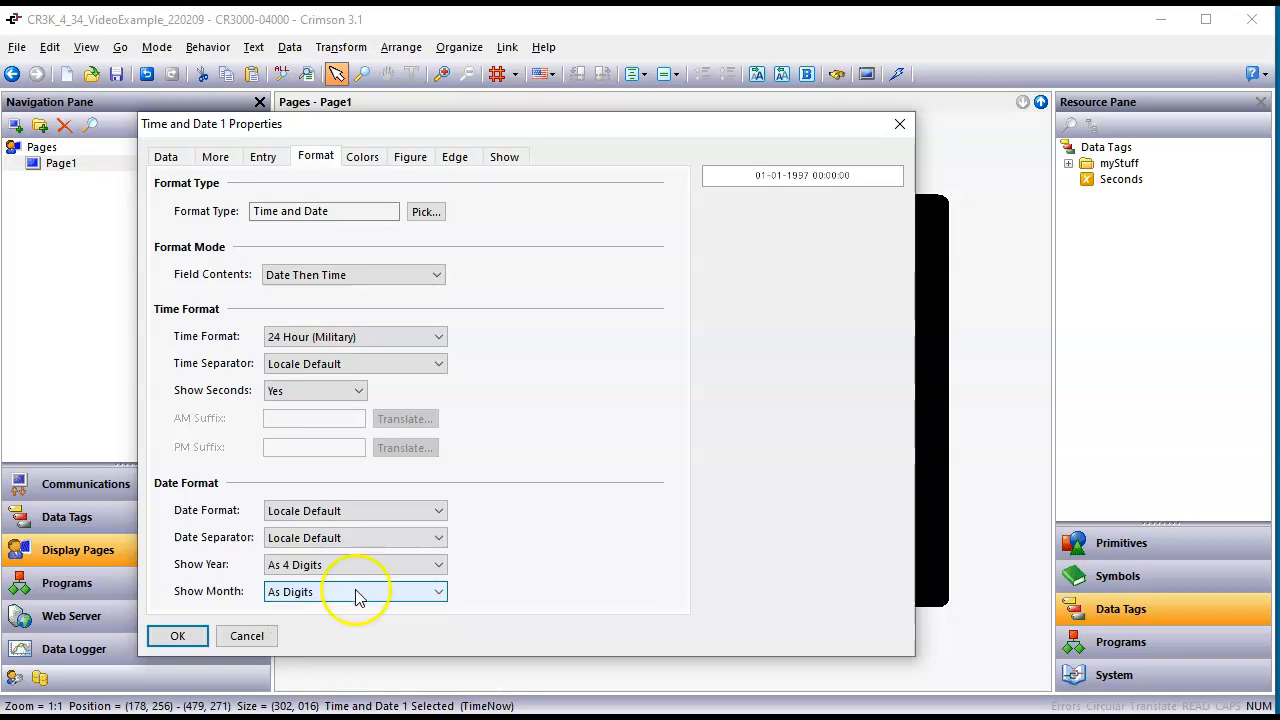
{"action": "left_click", "coordinate": [355, 593]}
{"action": "left_click", "coordinate": [333, 625]}
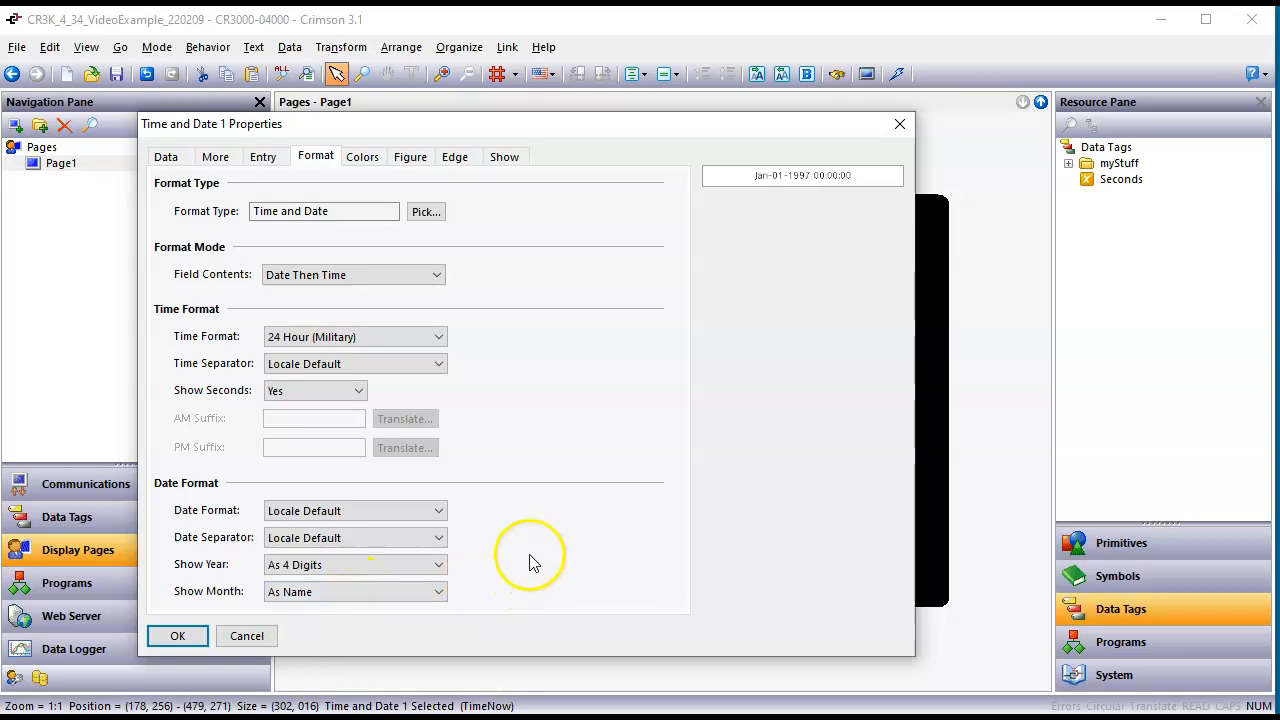
{"action": "left_click", "coordinate": [175, 640]}
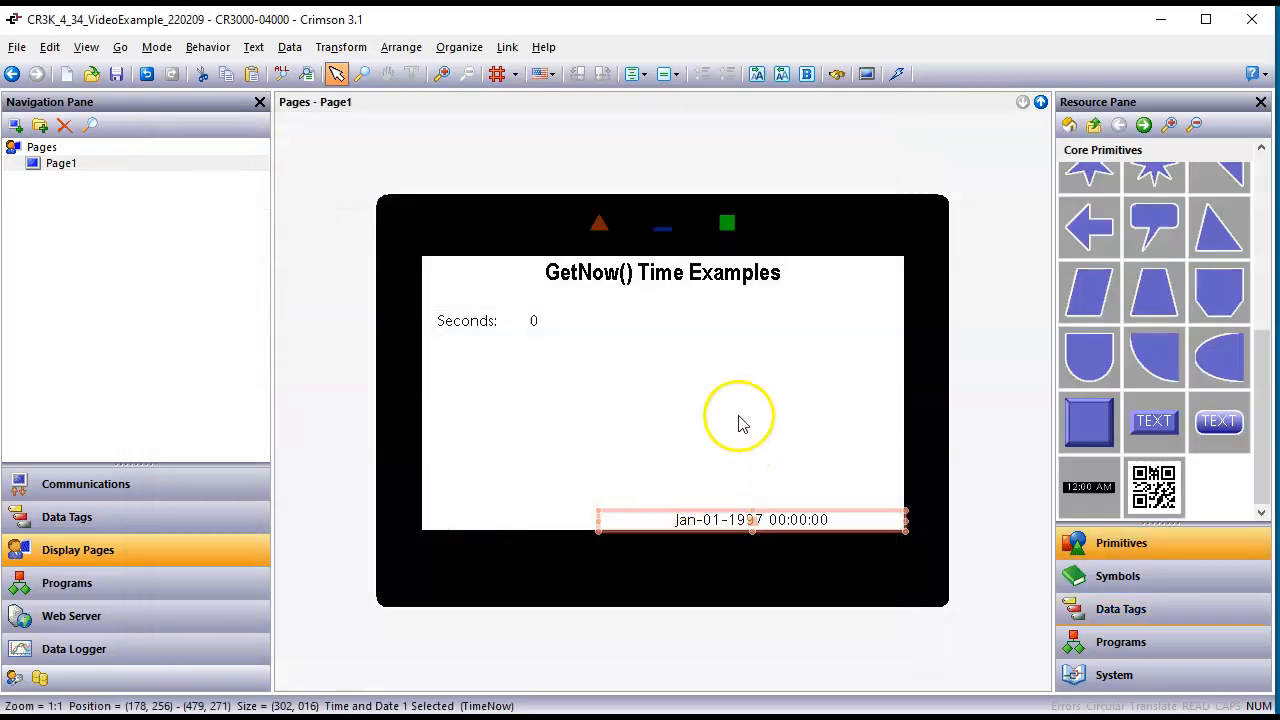
{"action": "left_click", "coordinate": [740, 424]}
Step: Check the device's Time Examples remote view in the browser, and return to Crimson
{"action": "left_click", "coordinate": [896, 73]}
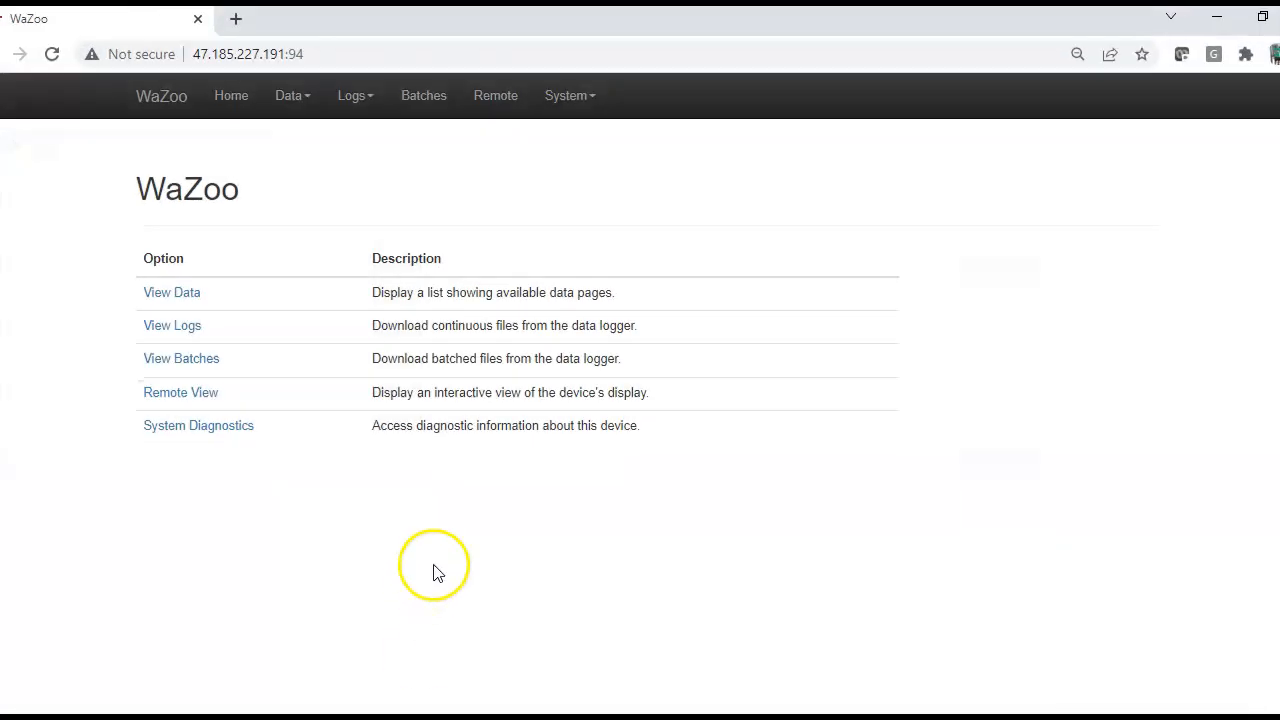
{"action": "left_click", "coordinate": [1219, 22]}
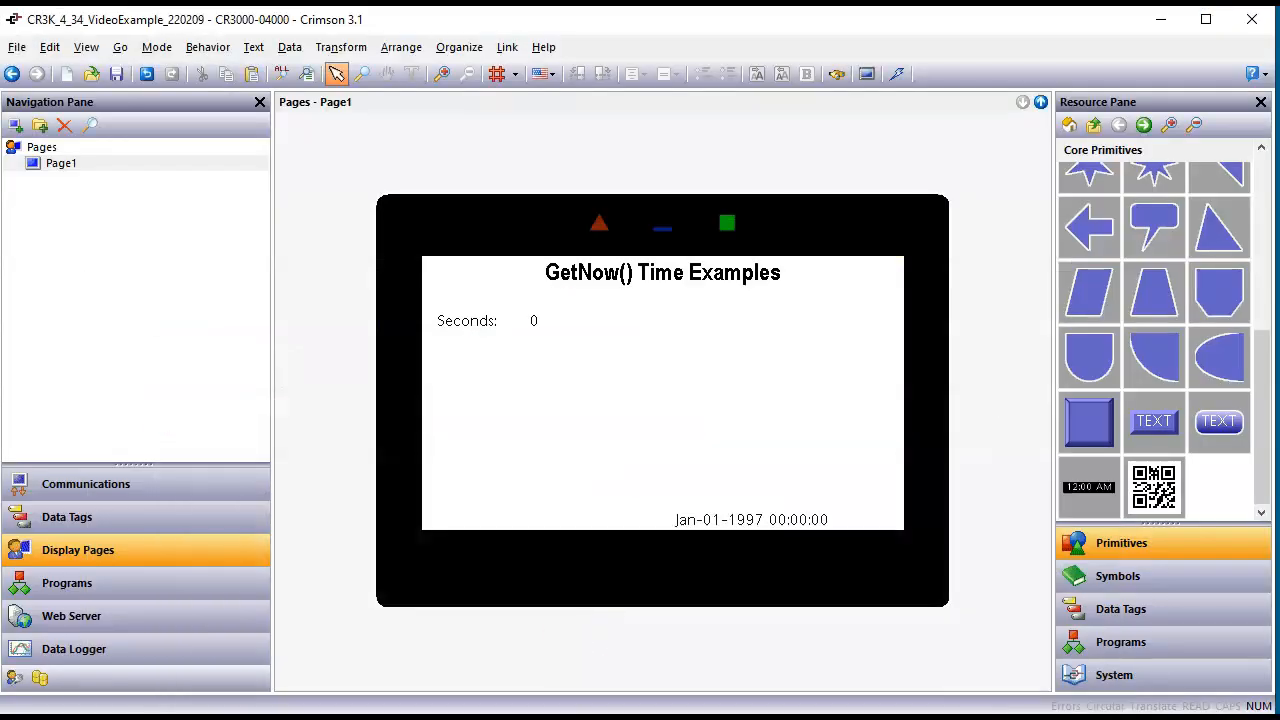
{"action": "left_click", "coordinate": [438, 718]}
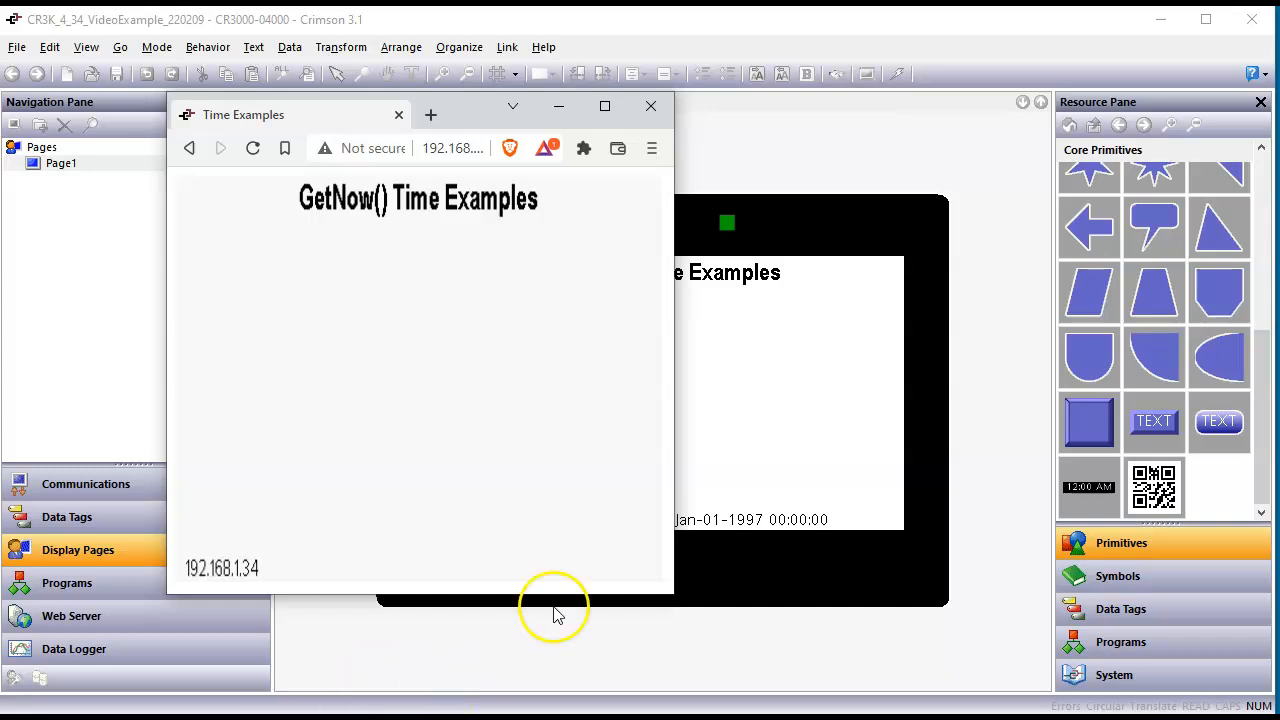
{"action": "left_click", "coordinate": [820, 370]}
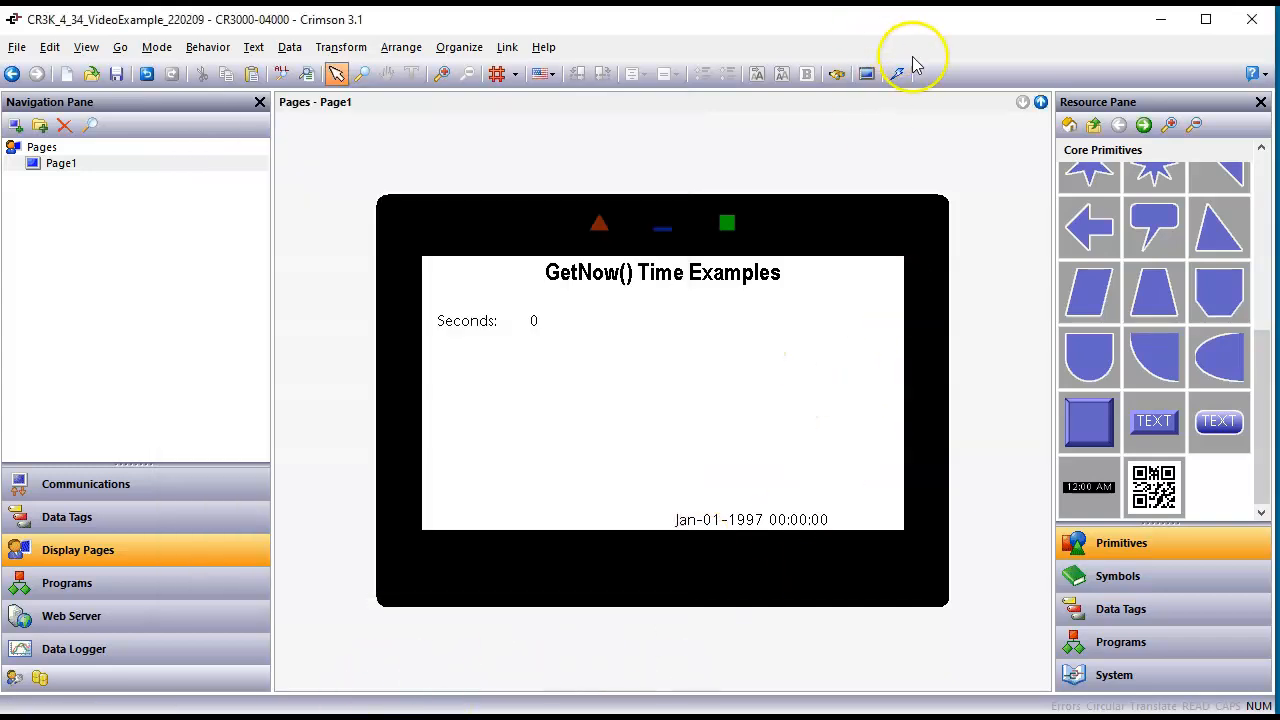
Step: Start a database download to the device and review the network's IP download and unit addressing settings
{"action": "left_click", "coordinate": [897, 74]}
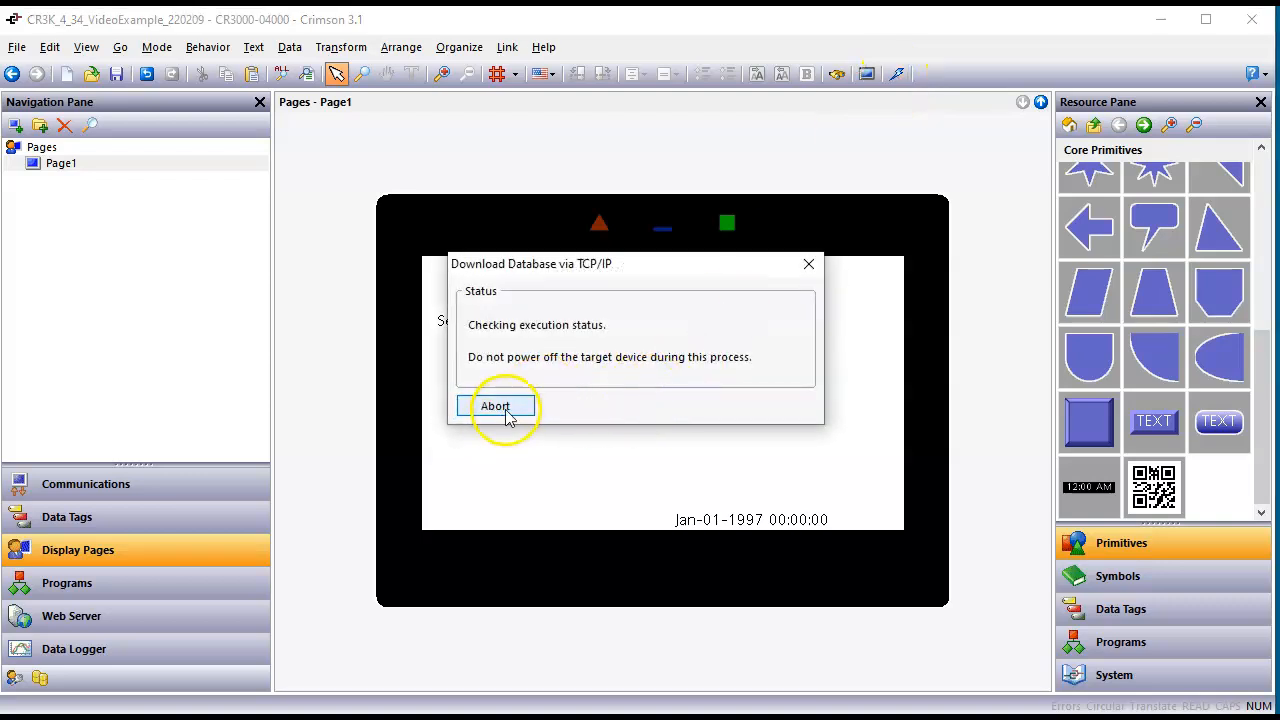
{"action": "left_click", "coordinate": [120, 488]}
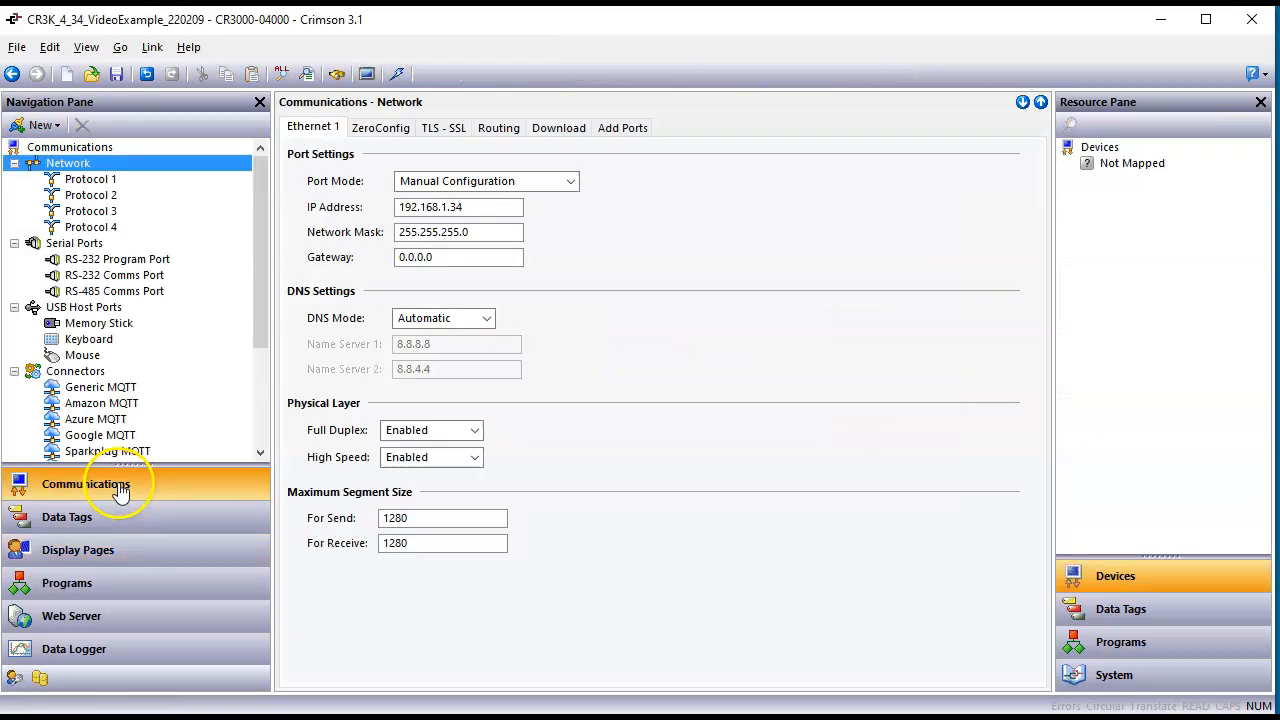
{"action": "left_click", "coordinate": [570, 128]}
{"action": "left_click", "coordinate": [535, 274]}
{"action": "left_click", "coordinate": [522, 300]}
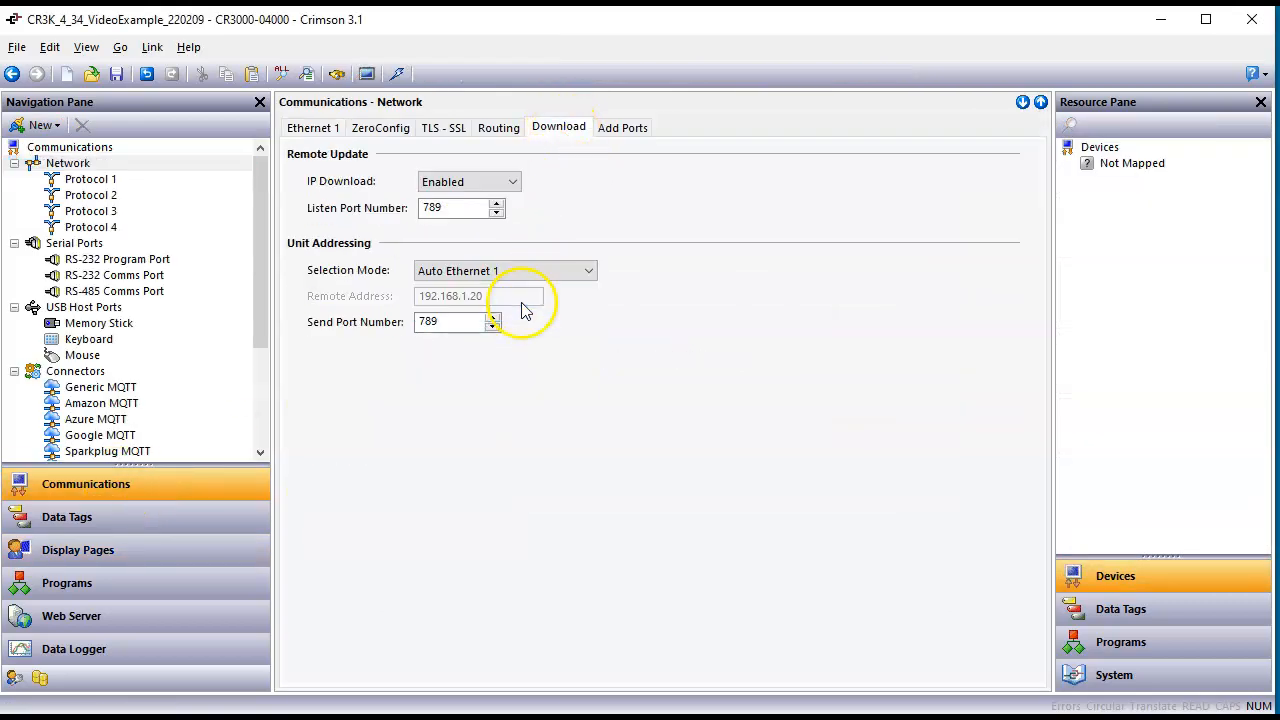
Step: Download the database to the device over TCP/IP and check the Time Examples page in the browser
{"action": "left_click", "coordinate": [397, 75]}
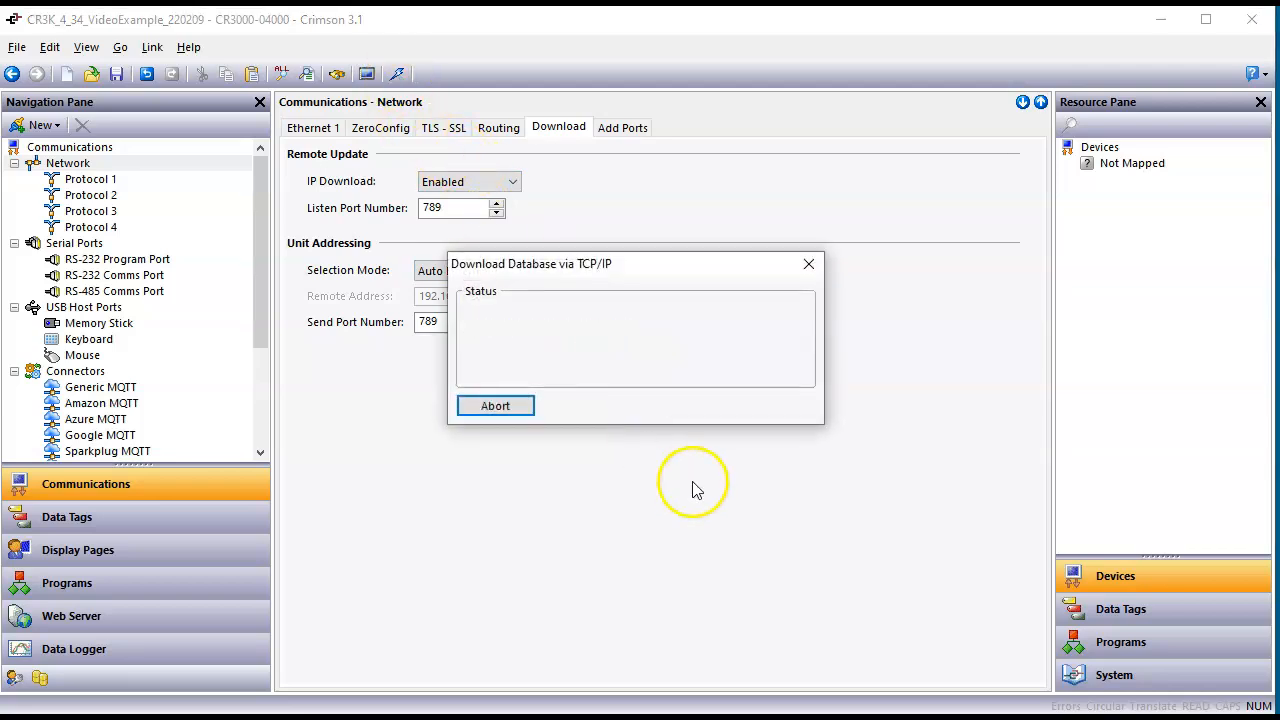
{"action": "key", "text": "alt+Tab"}
{"action": "left_click", "coordinate": [570, 423]}
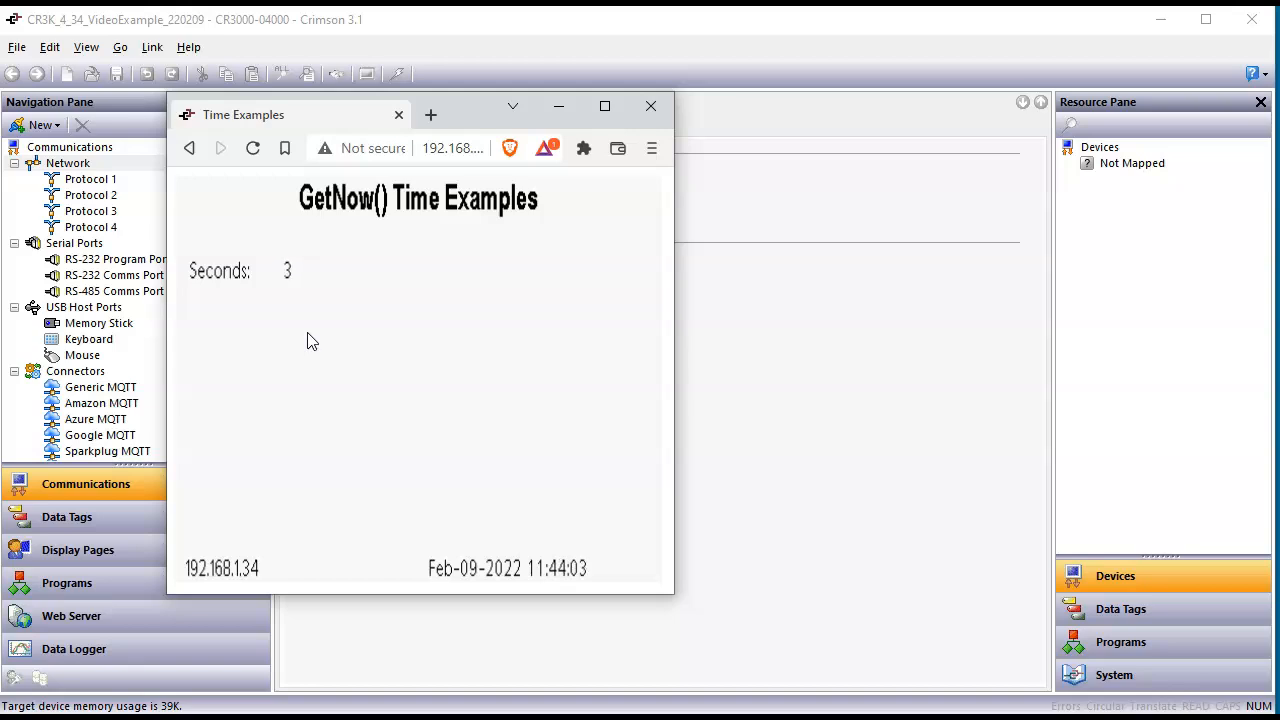
{"action": "left_click", "coordinate": [775, 396]}
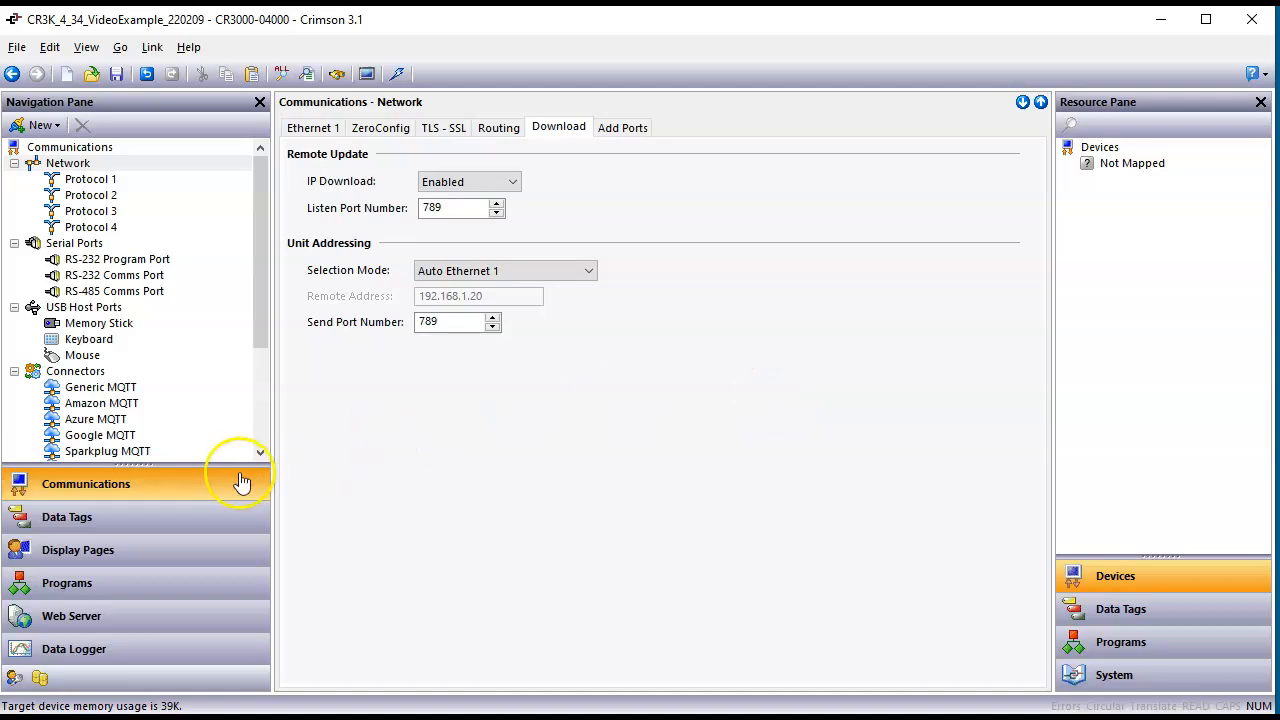
Step: Create a new data tag named Minutes below the Seconds tag
{"action": "left_click", "coordinate": [139, 517]}
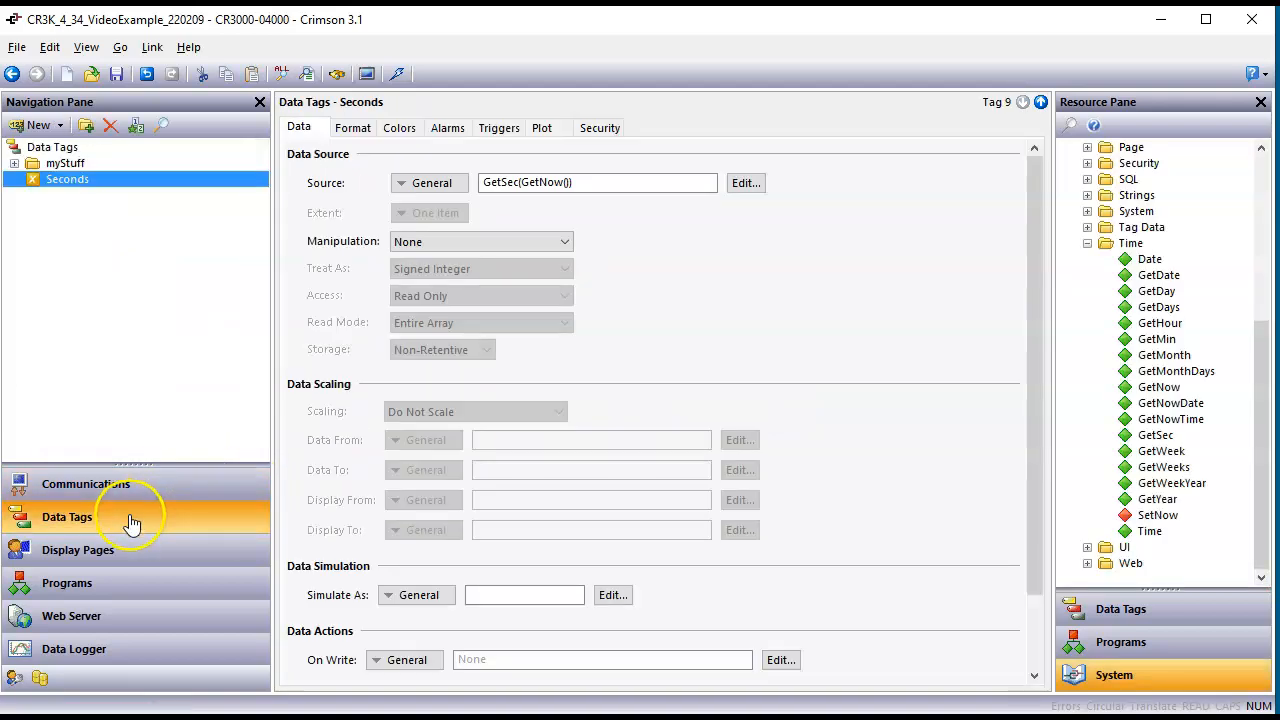
{"action": "left_click", "coordinate": [36, 126]}
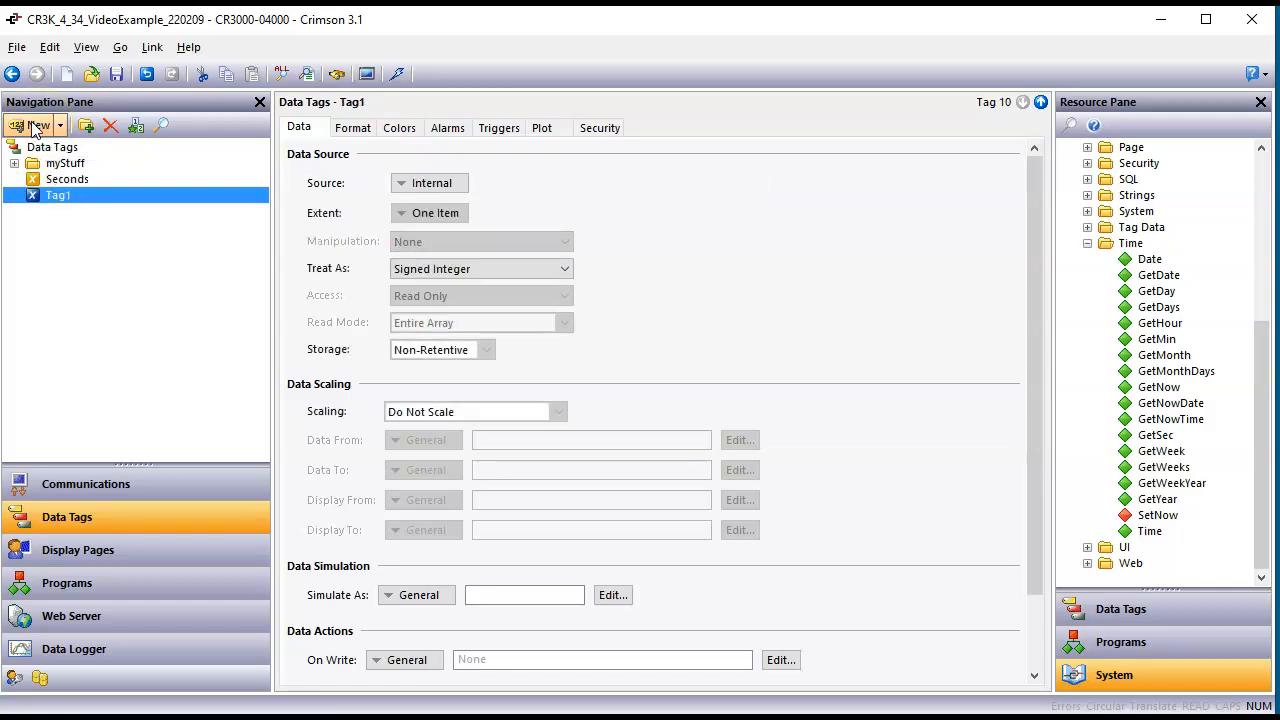
{"action": "type", "text": "Minutes"}
{"action": "key", "text": "Return"}
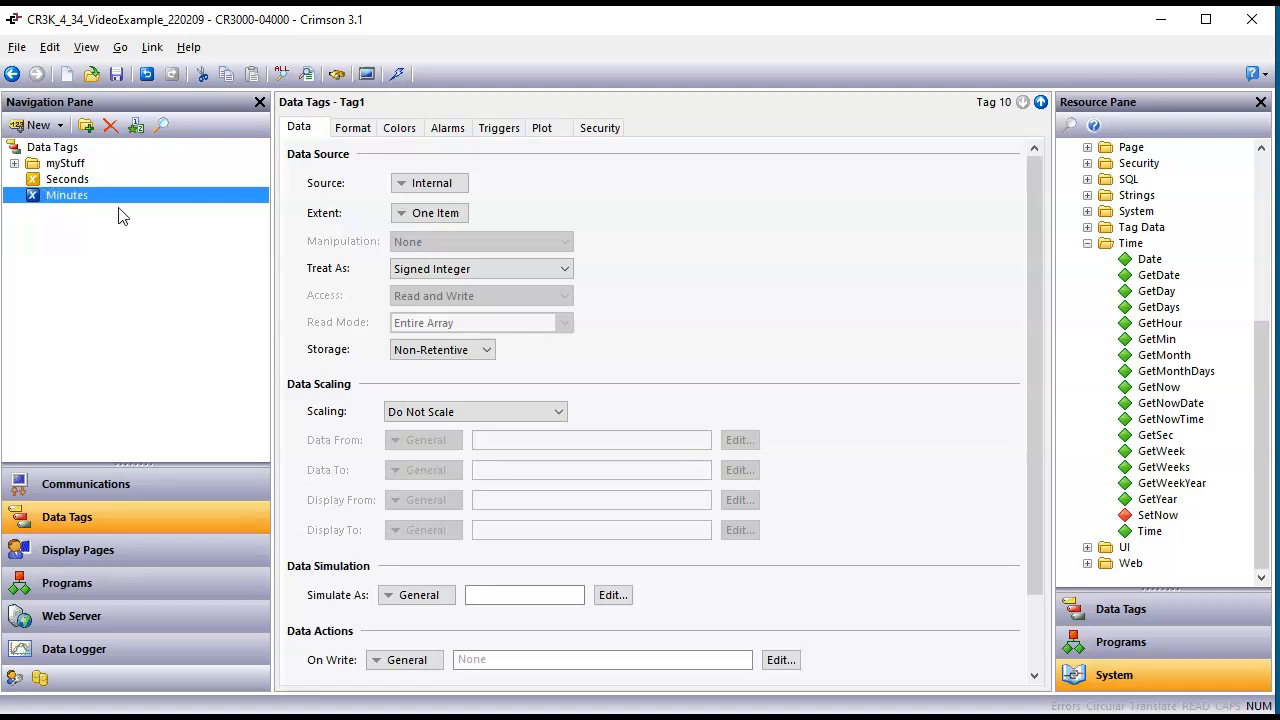
Step: Create another data tag named Hours below the Minutes tag
{"action": "left_click", "coordinate": [38, 125]}
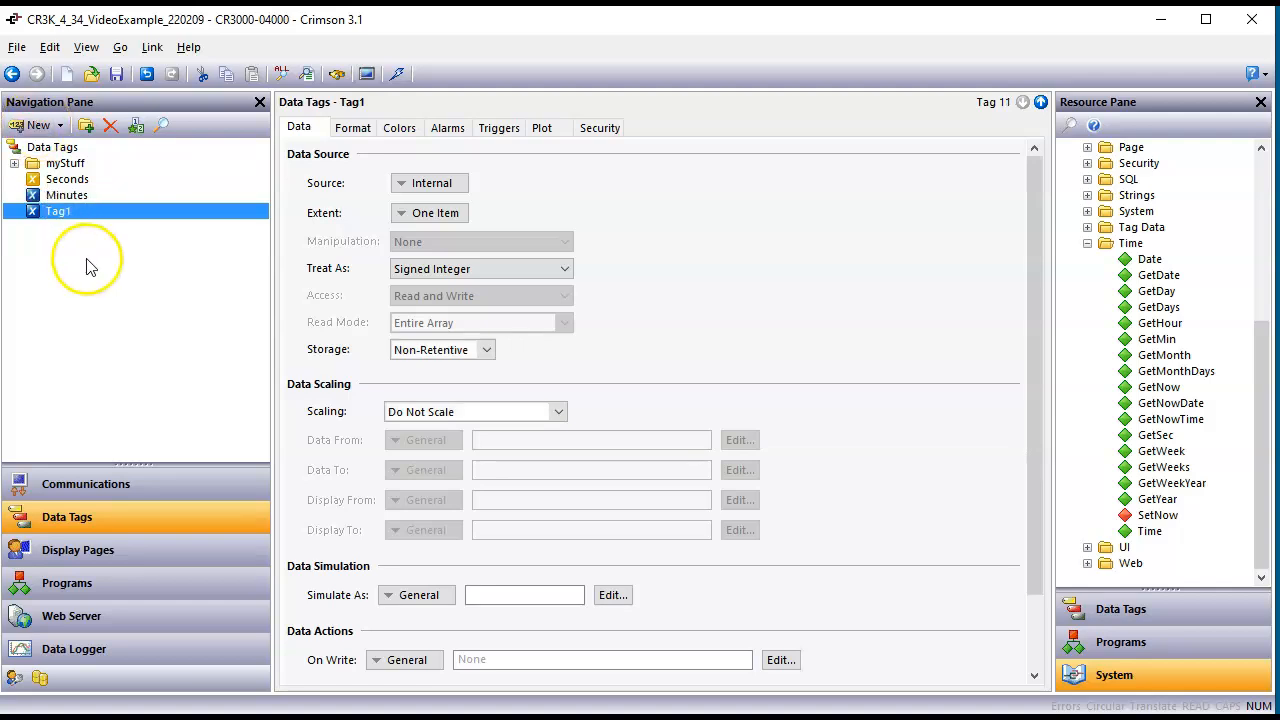
{"action": "left_click", "coordinate": [52, 218]}
{"action": "type", "text": "Hours"}
{"action": "key", "text": "Return"}
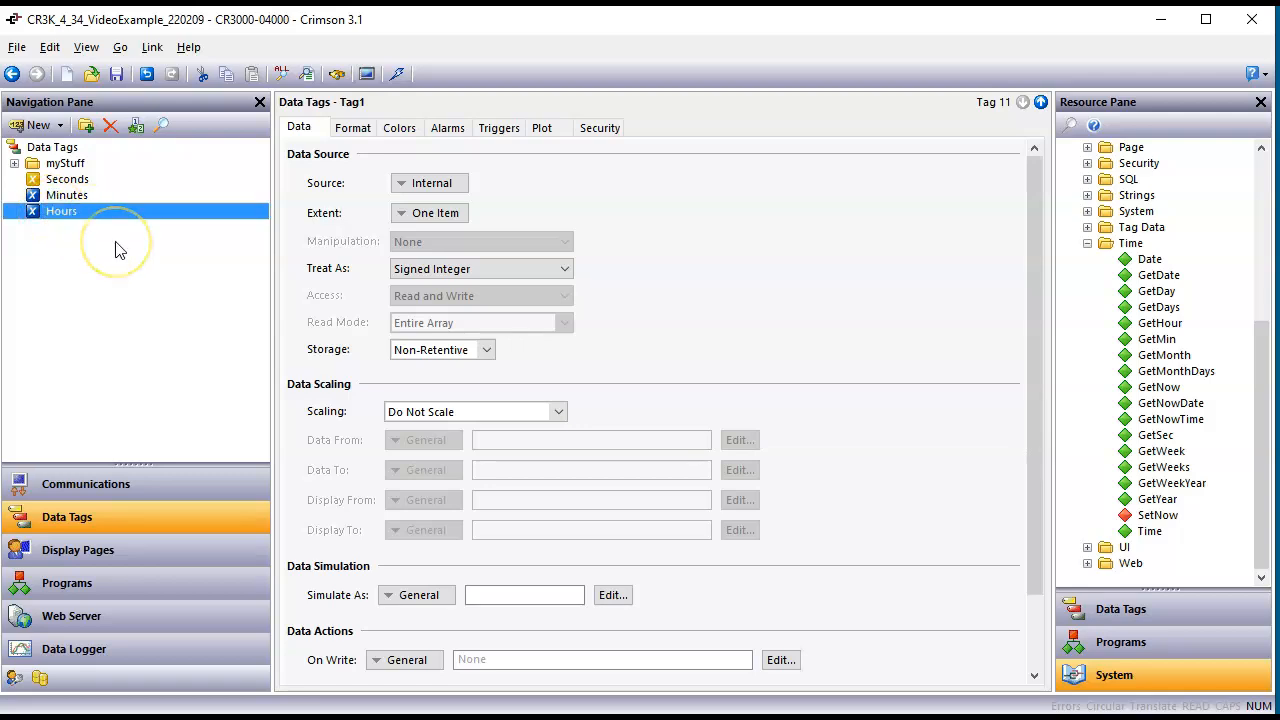
Step: Set the Minutes tag's data source to the general expression GetMin(GetNow())
{"action": "left_click", "coordinate": [78, 195]}
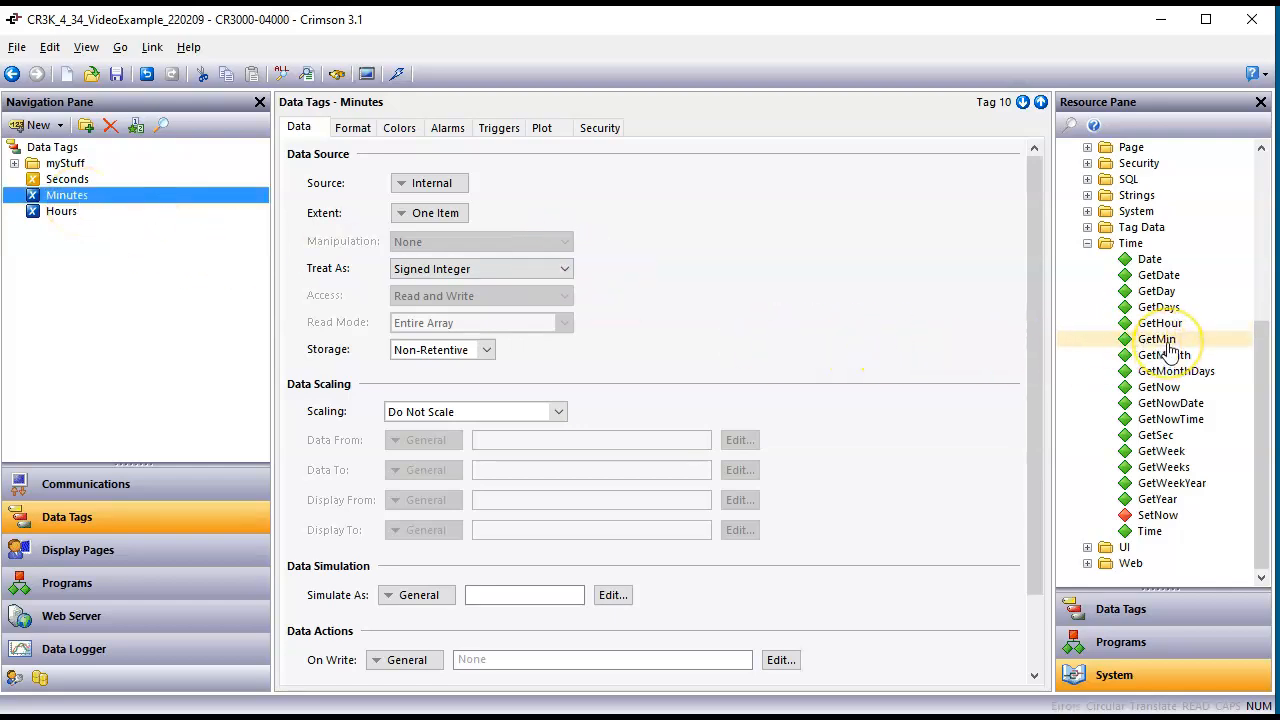
{"action": "left_click", "coordinate": [1160, 340]}
{"action": "left_click_drag", "start_coordinate": [1168, 345], "coordinate": [455, 190]}
{"action": "left_click", "coordinate": [533, 182]}
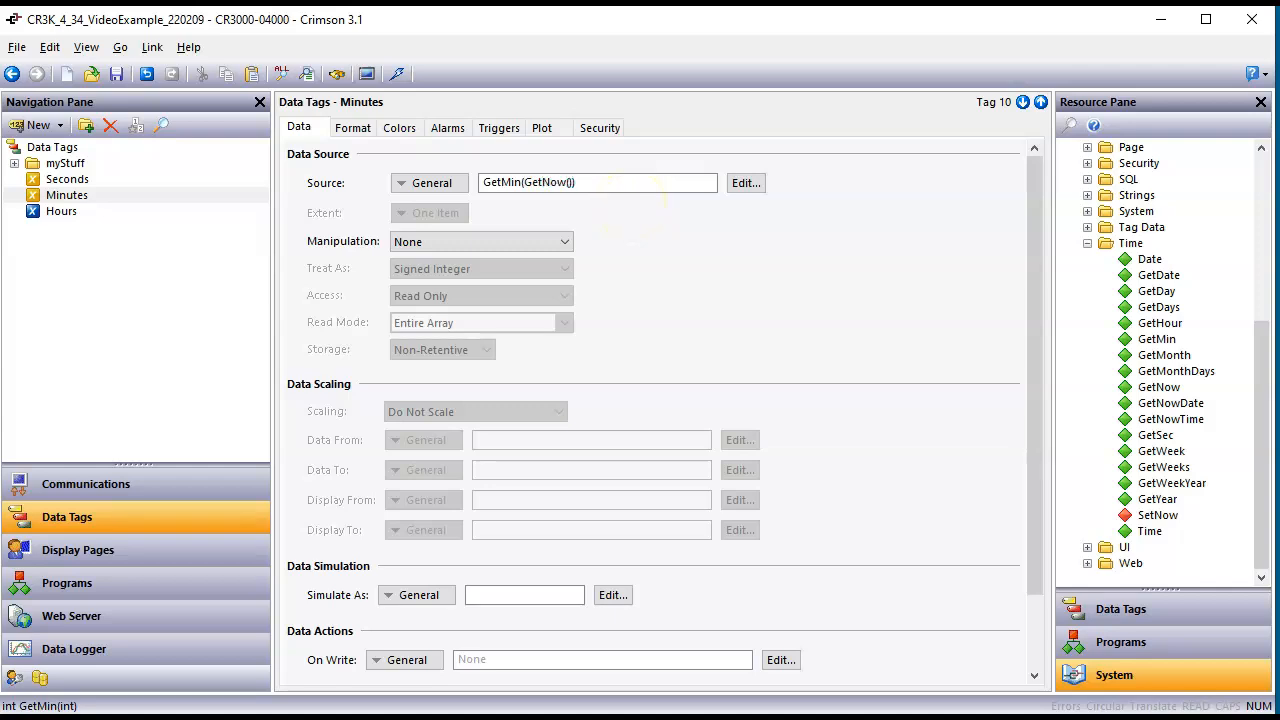
{"action": "key", "text": "Return"}
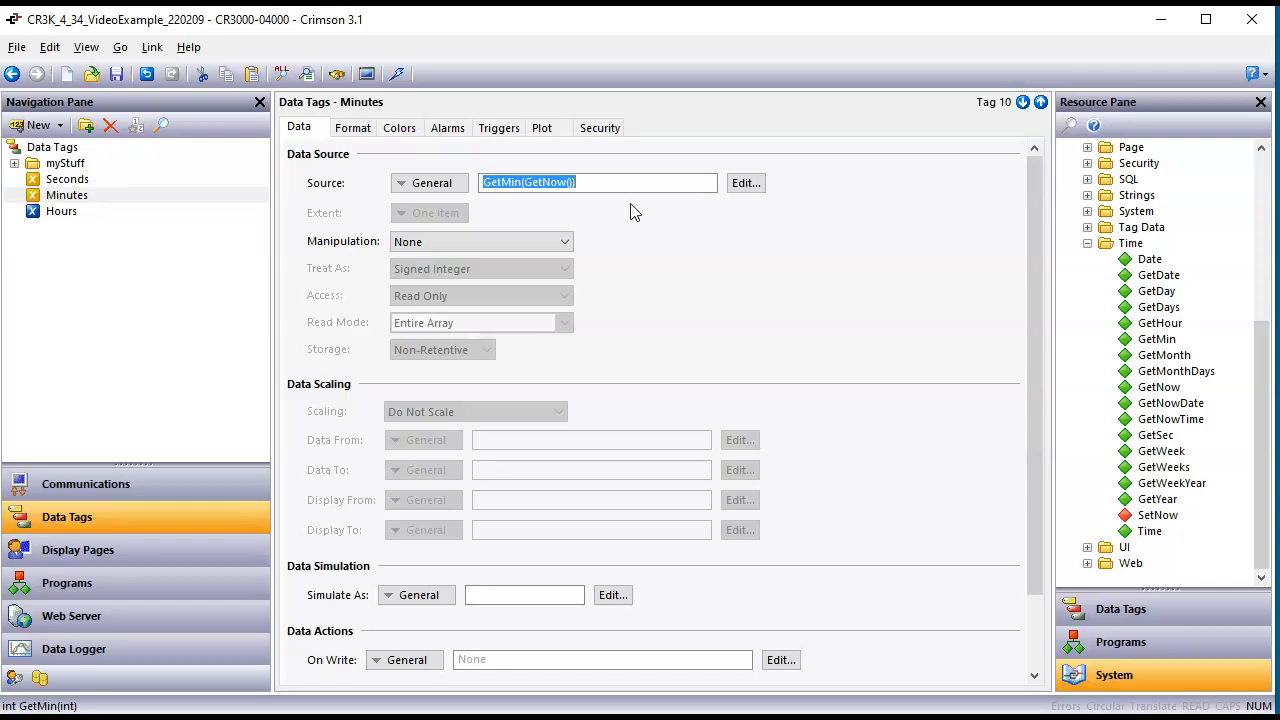
Step: Set the Hours tag's data source to the general expression GetHour(GetNow())
{"action": "left_click", "coordinate": [38, 222]}
{"action": "left_click", "coordinate": [40, 220]}
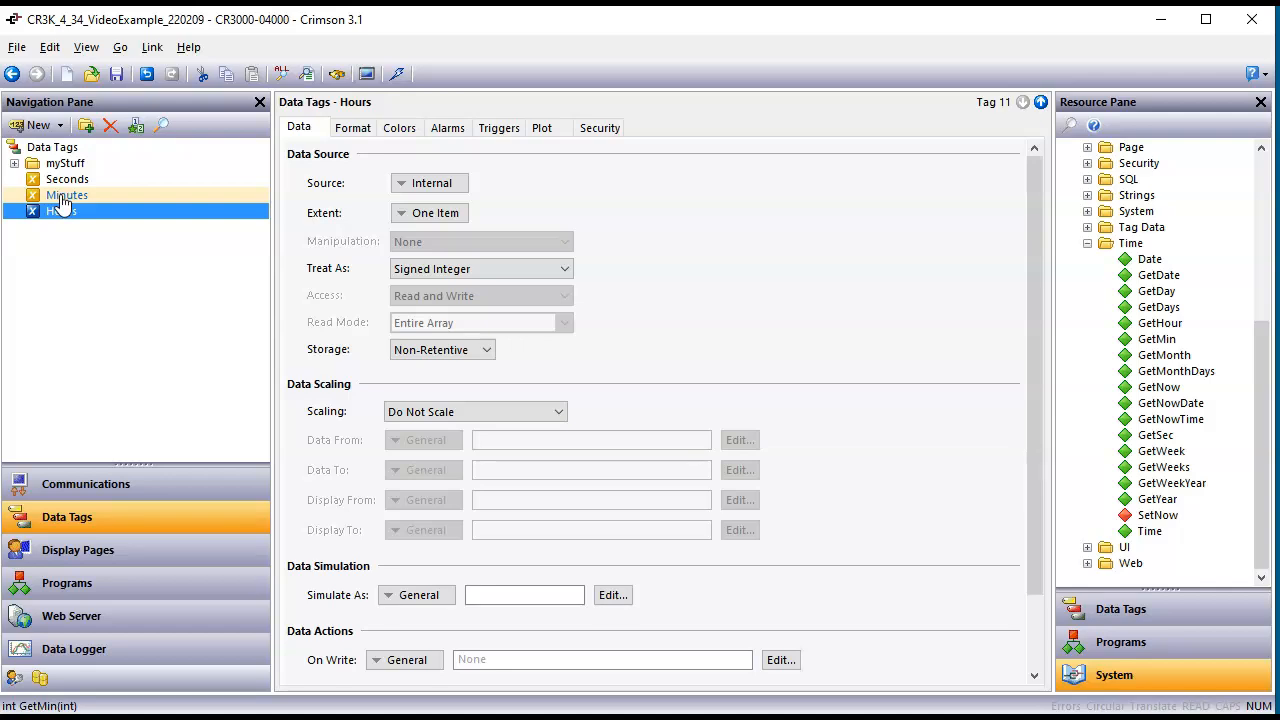
{"action": "left_click", "coordinate": [445, 183]}
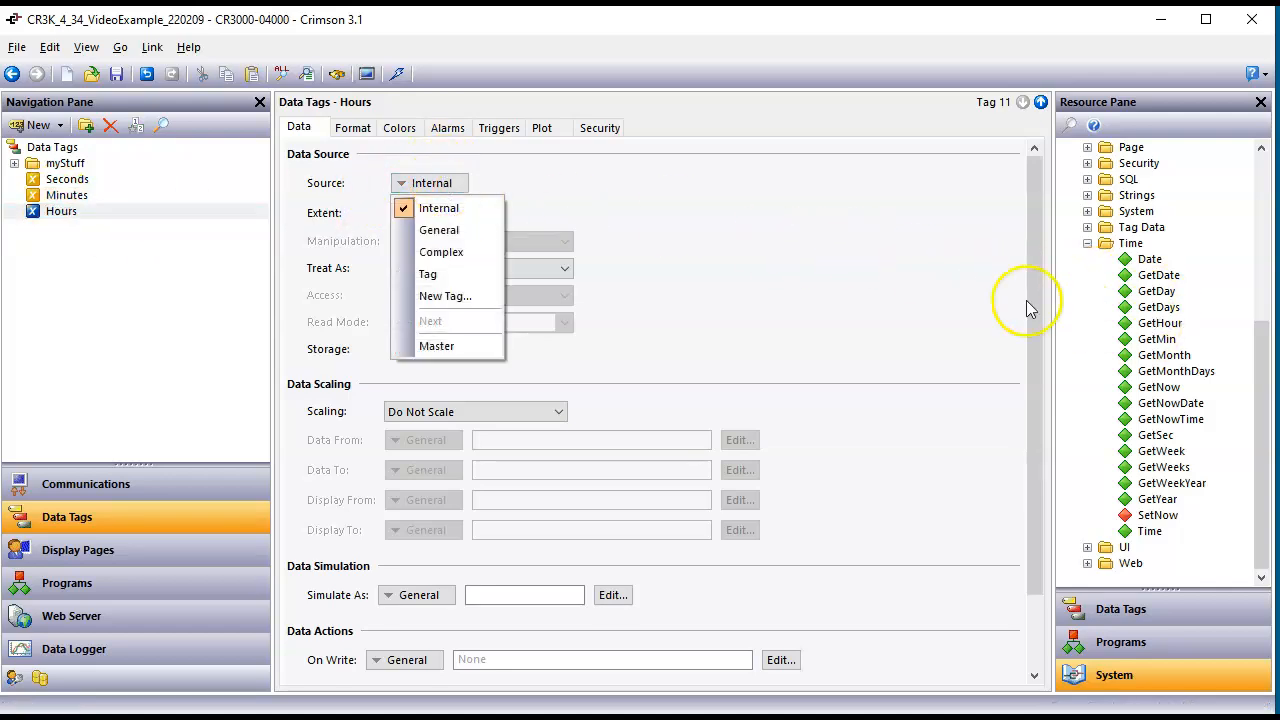
{"action": "left_click", "coordinate": [1135, 388]}
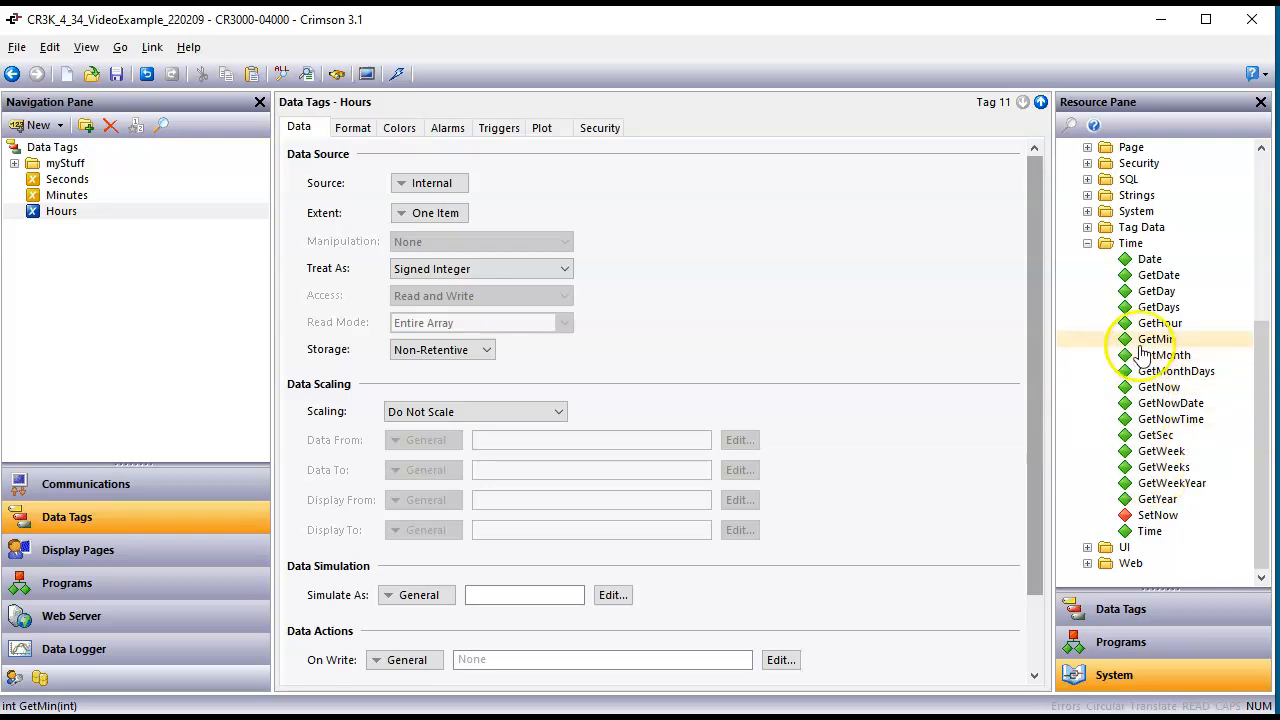
{"action": "left_click_drag", "start_coordinate": [1150, 333], "coordinate": [440, 190]}
{"action": "left_click", "coordinate": [545, 185]}
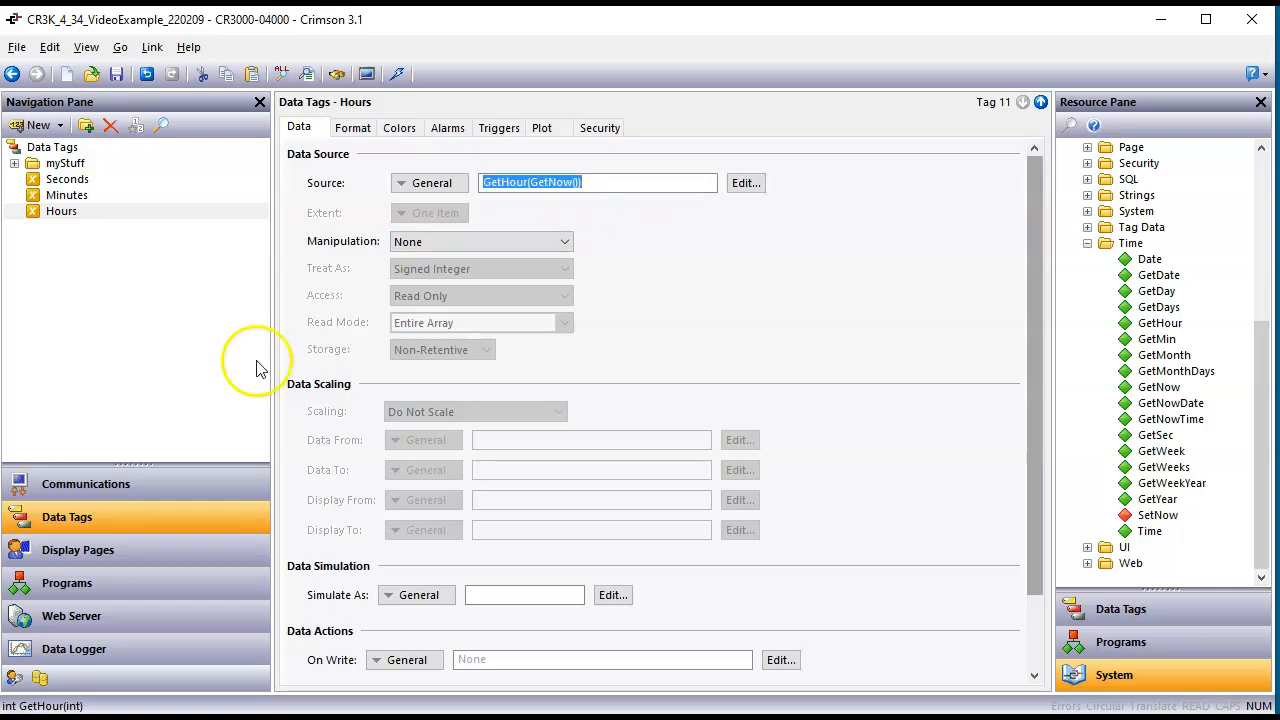
Step: Place the Minutes and Hours tags together on Page1 below the Seconds field, about 79 by 36 pixels overall
{"action": "left_click", "coordinate": [128, 551]}
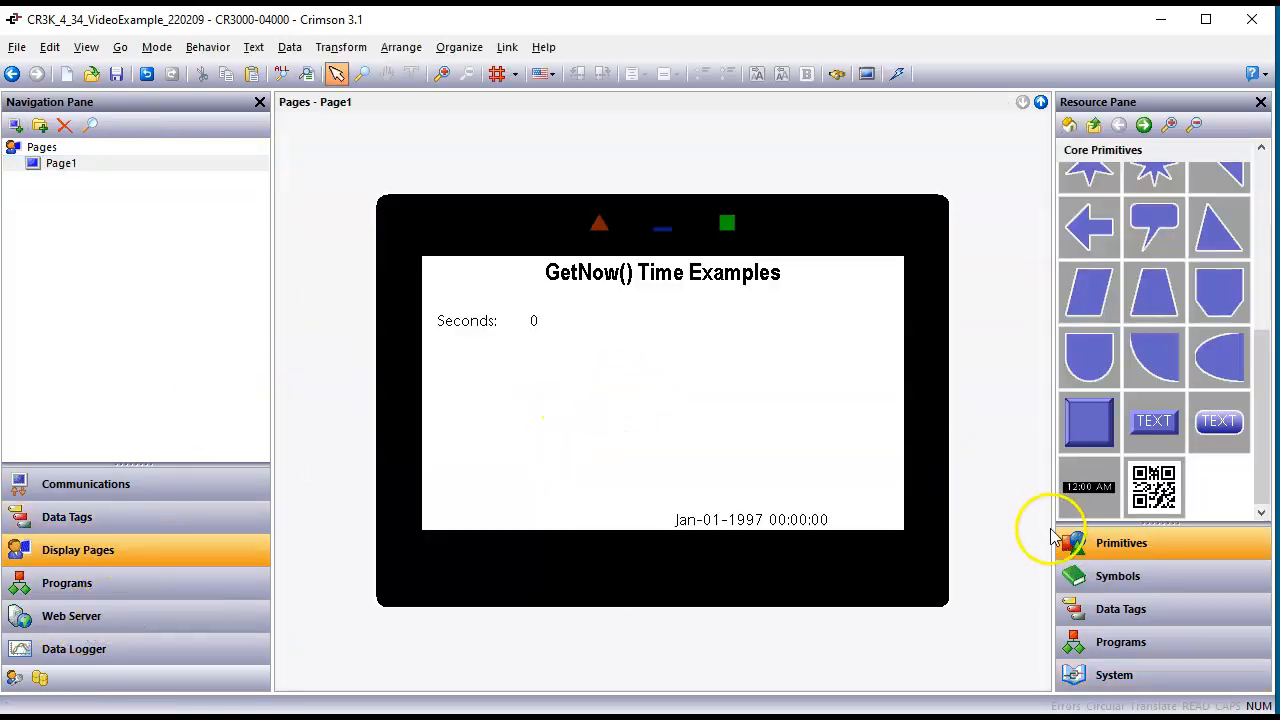
{"action": "left_click", "coordinate": [1121, 608]}
{"action": "left_click", "coordinate": [1103, 197]}
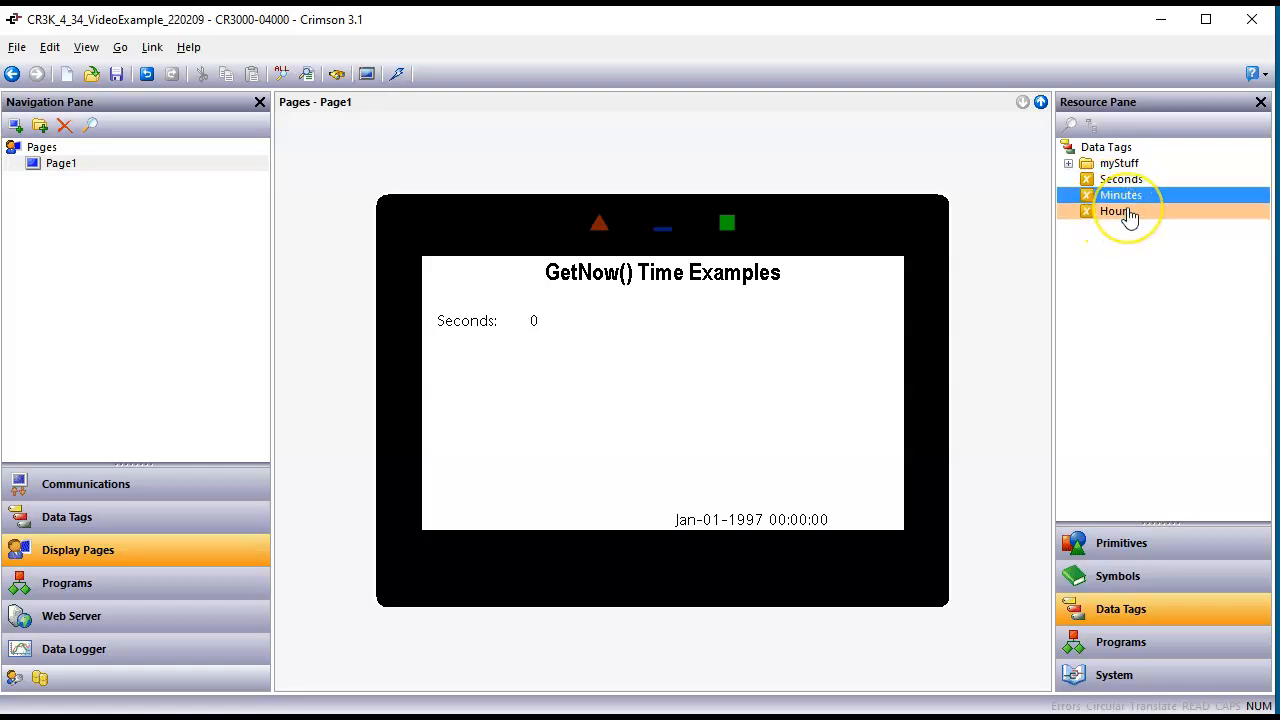
{"action": "left_click", "coordinate": [1128, 218], "text": "shift"}
{"action": "left_click_drag", "start_coordinate": [1128, 218], "coordinate": [488, 374]}
Step: Match the size of the Minutes and Hours fields on Page1 to the Seconds field
{"action": "right_click", "coordinate": [490, 374]}
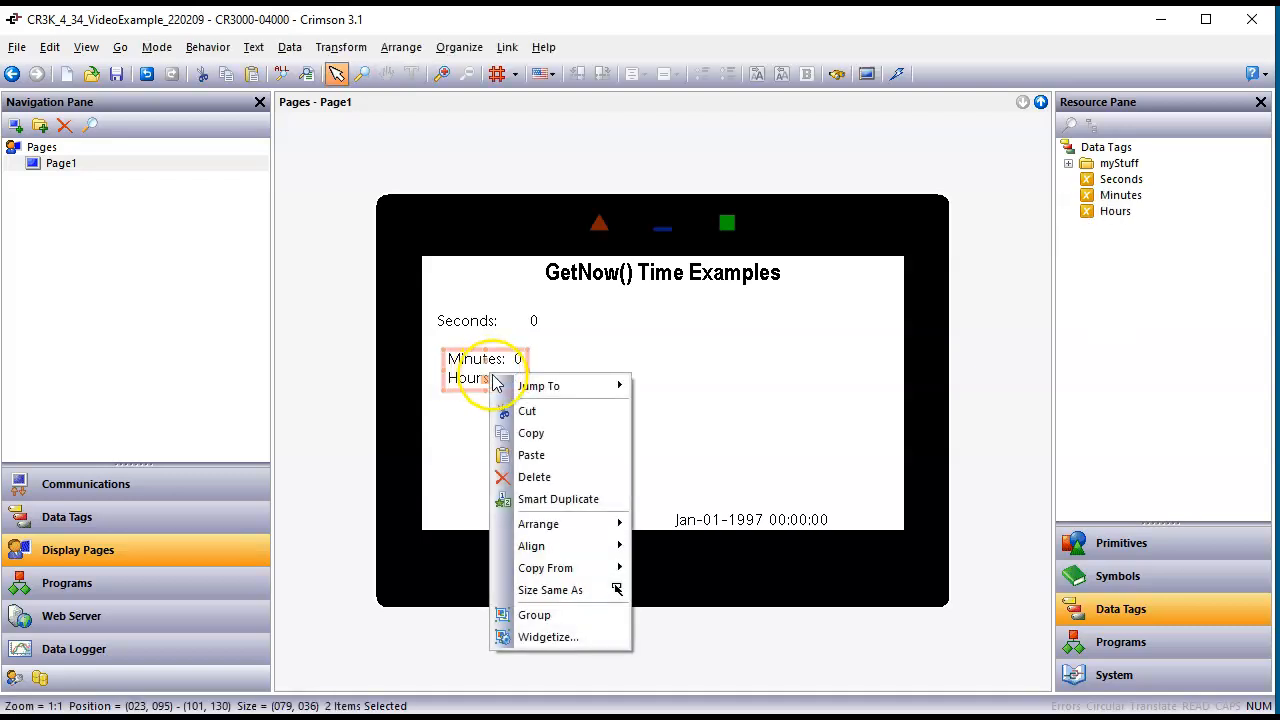
{"action": "left_click", "coordinate": [585, 590]}
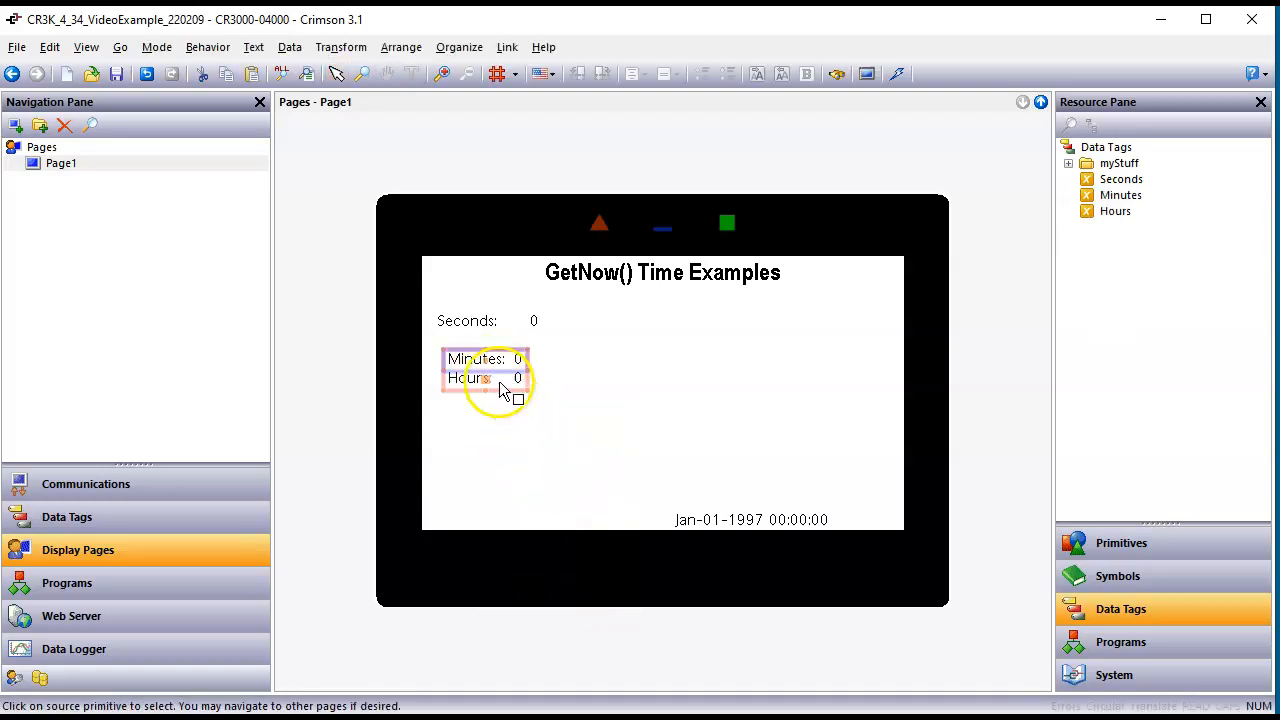
{"action": "left_click", "coordinate": [489, 328]}
{"action": "left_click_drag", "start_coordinate": [505, 370], "coordinate": [517, 374]}
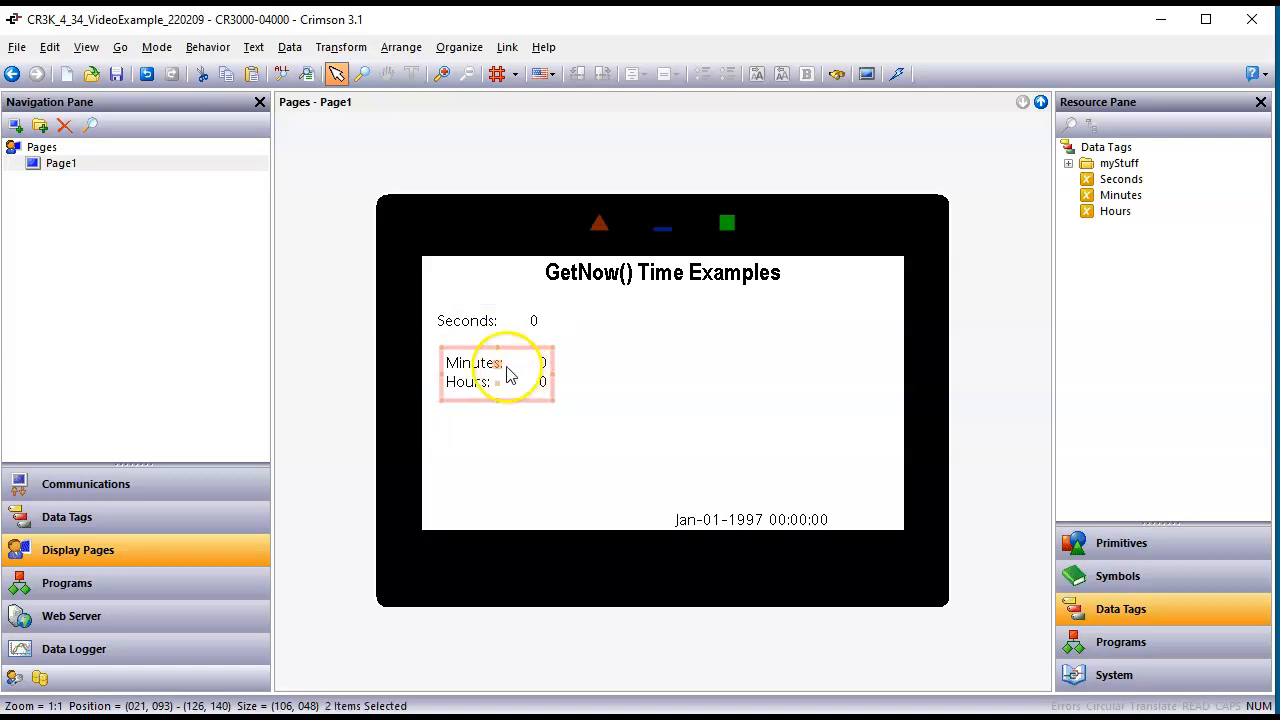
Step: Reduce the Seconds field's height to about 16 pixels and match the Minutes and Hours fields to its size
{"action": "left_click", "coordinate": [497, 323]}
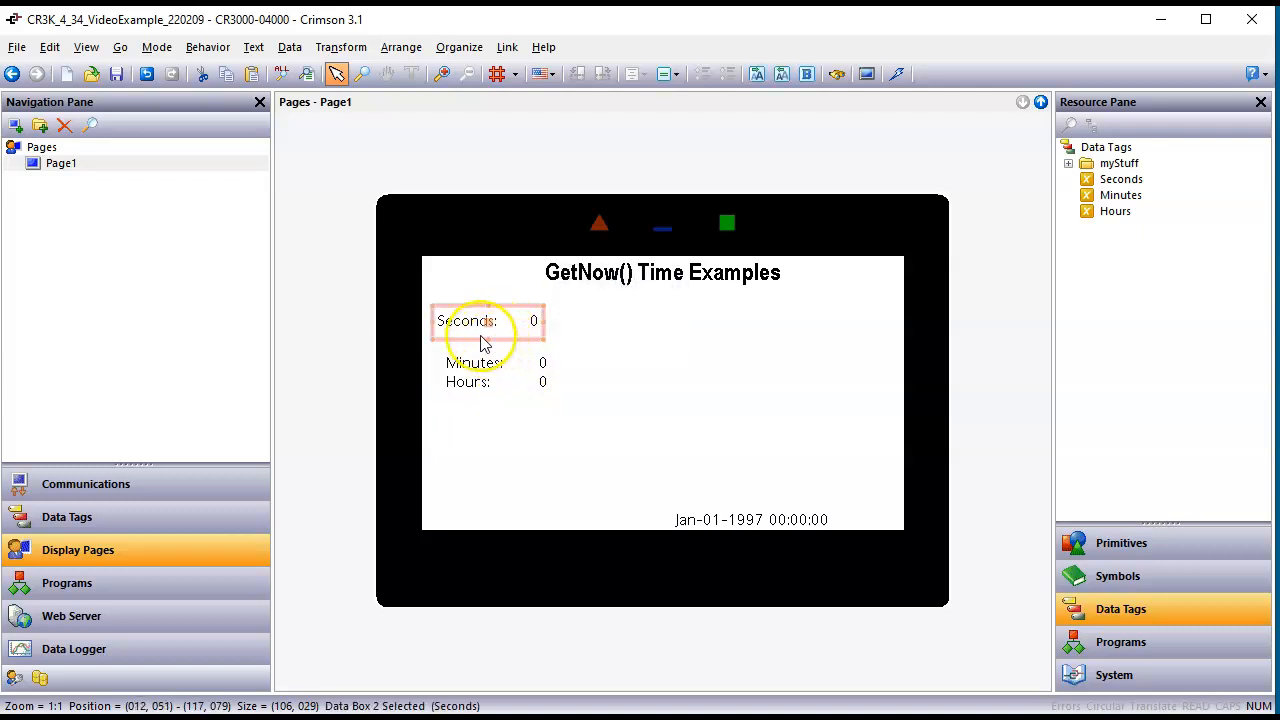
{"action": "left_click_drag", "start_coordinate": [491, 342], "coordinate": [543, 400]}
{"action": "right_click", "coordinate": [543, 400]}
{"action": "mouse_move", "coordinate": [595, 592]}
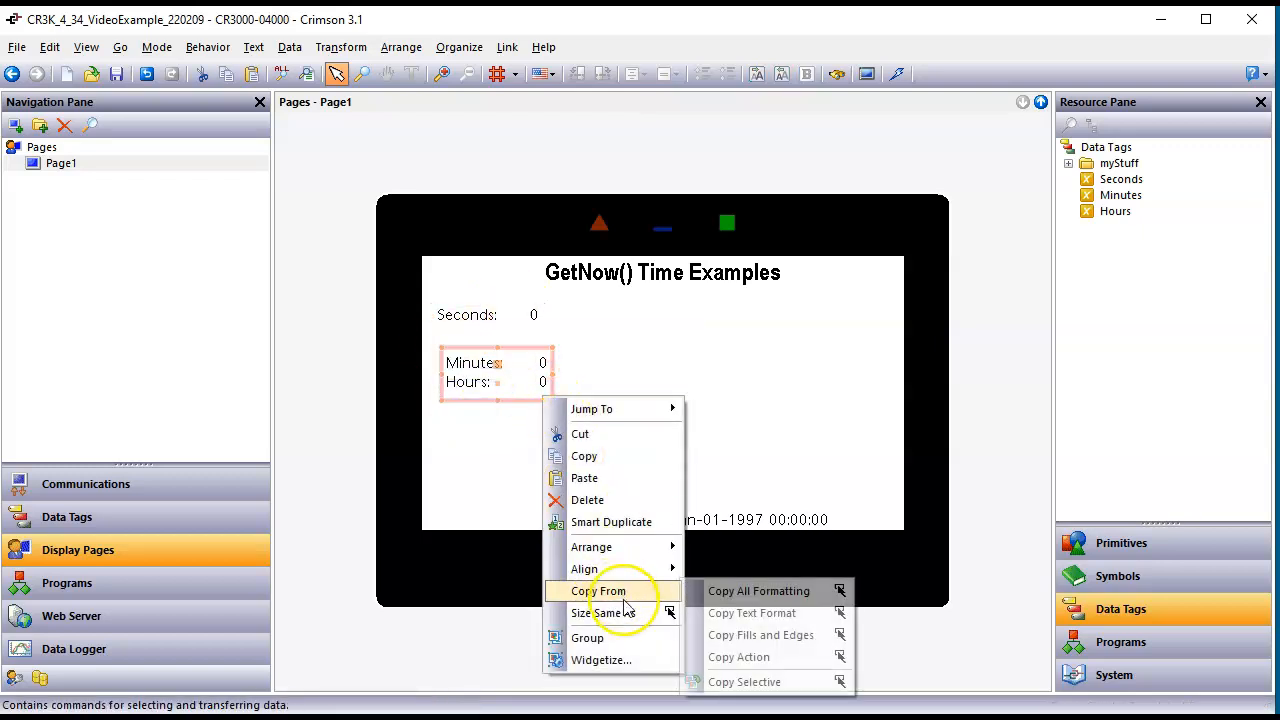
{"action": "left_click", "coordinate": [627, 612]}
{"action": "left_click", "coordinate": [490, 319]}
{"action": "left_click", "coordinate": [605, 345]}
Step: Move the Minutes field directly beneath Seconds and left-align the Minutes and Hours fields with the Seconds field
{"action": "left_click", "coordinate": [491, 363]}
{"action": "left_click_drag", "start_coordinate": [491, 363], "coordinate": [485, 337]}
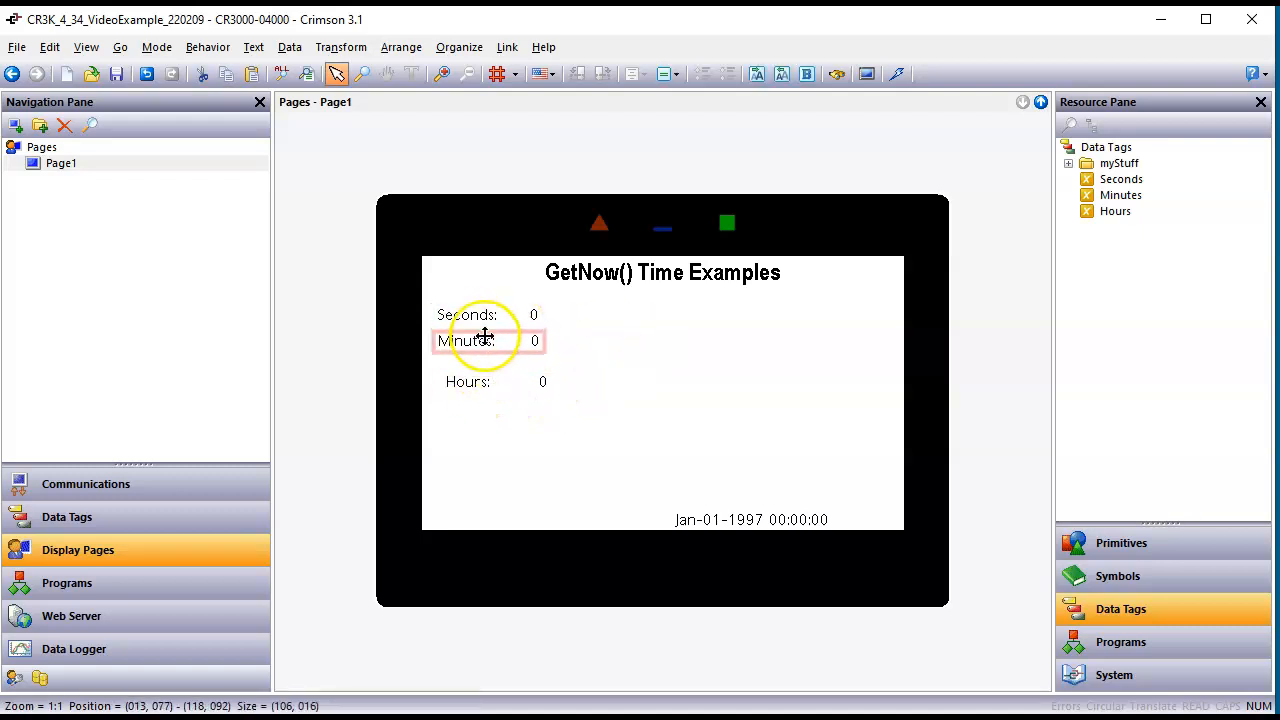
{"action": "left_click", "coordinate": [491, 383], "text": "shift"}
{"action": "right_click", "coordinate": [498, 387]}
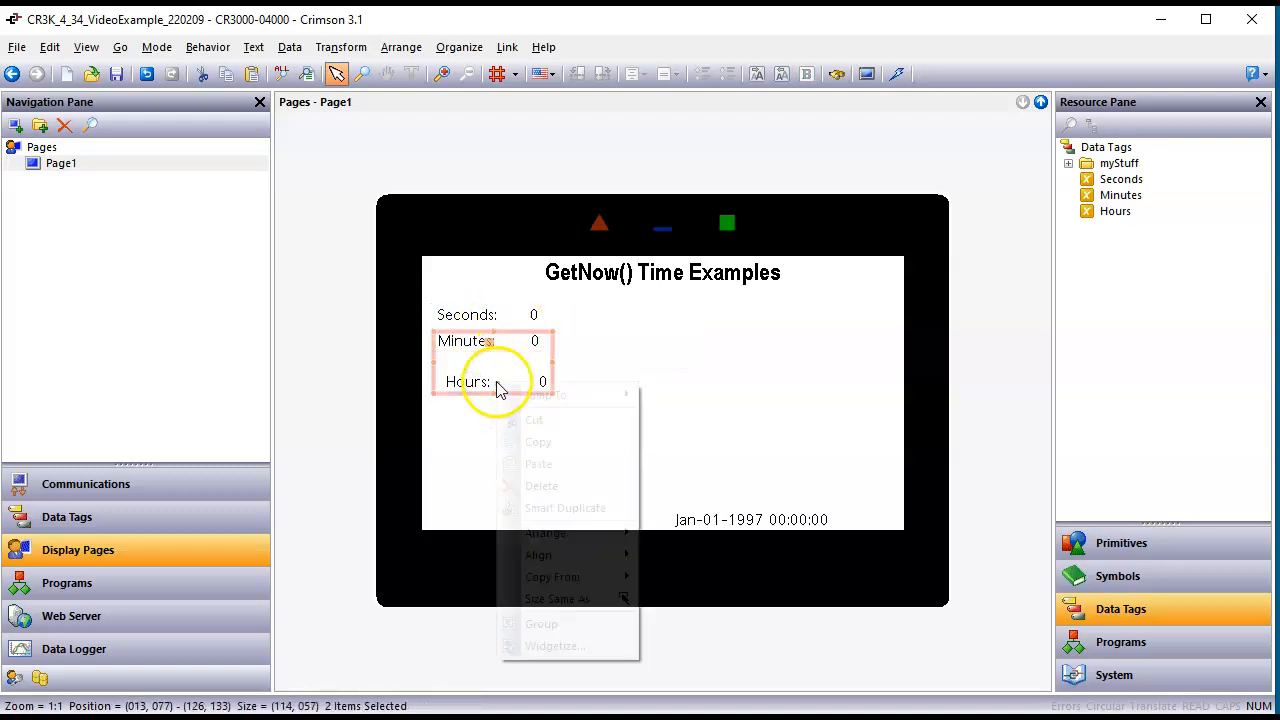
{"action": "mouse_move", "coordinate": [598, 555]}
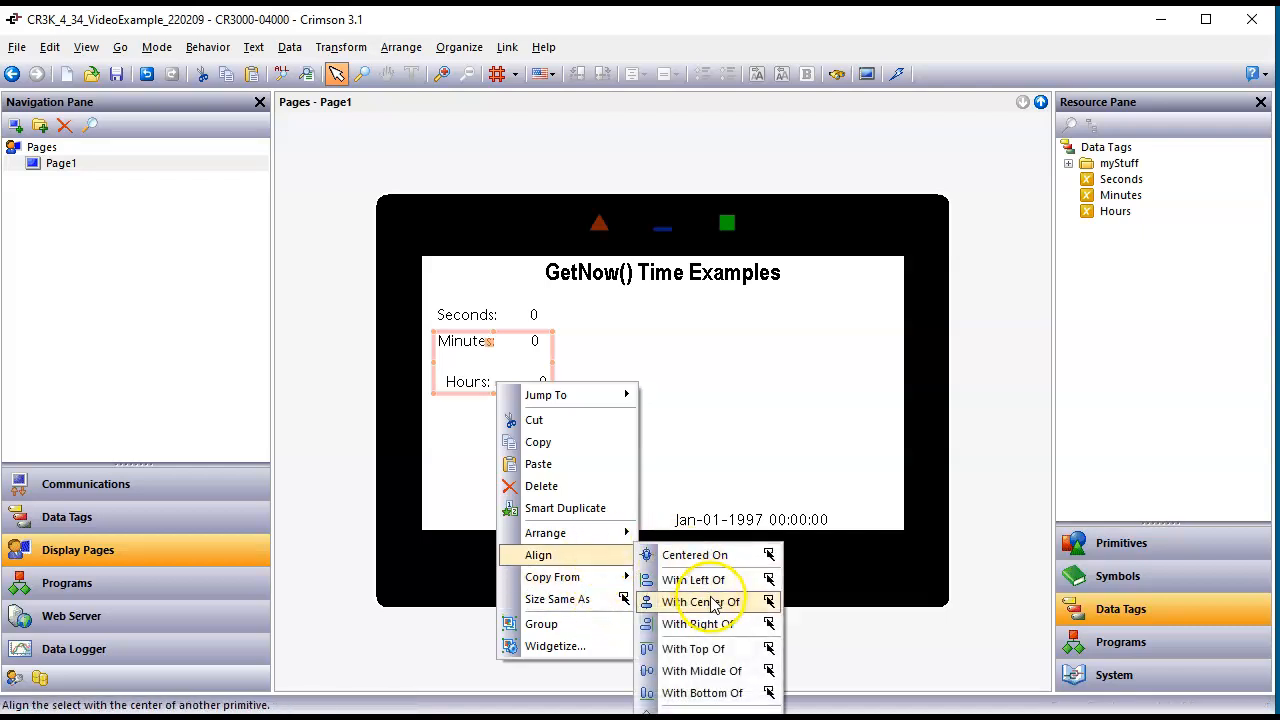
{"action": "left_click", "coordinate": [680, 577]}
{"action": "left_click", "coordinate": [508, 322]}
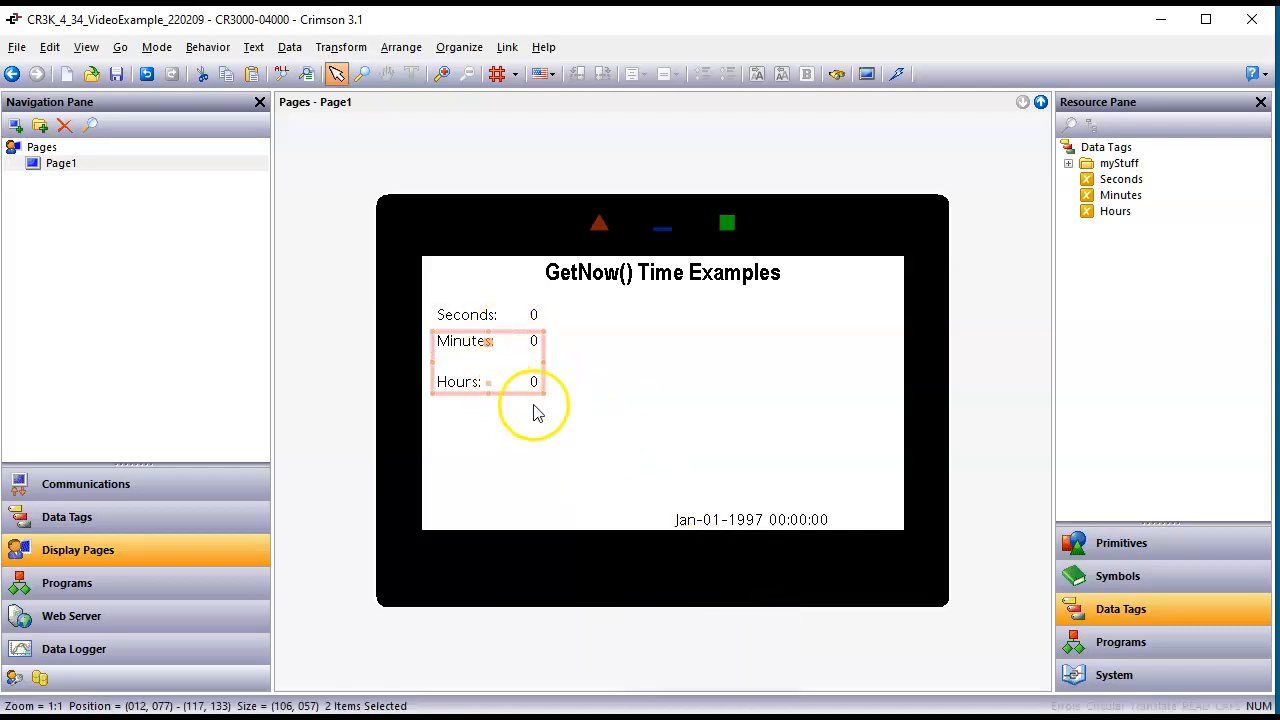
Step: Nudge the Hours field up to sit just below the Minutes field
{"action": "left_click", "coordinate": [502, 392]}
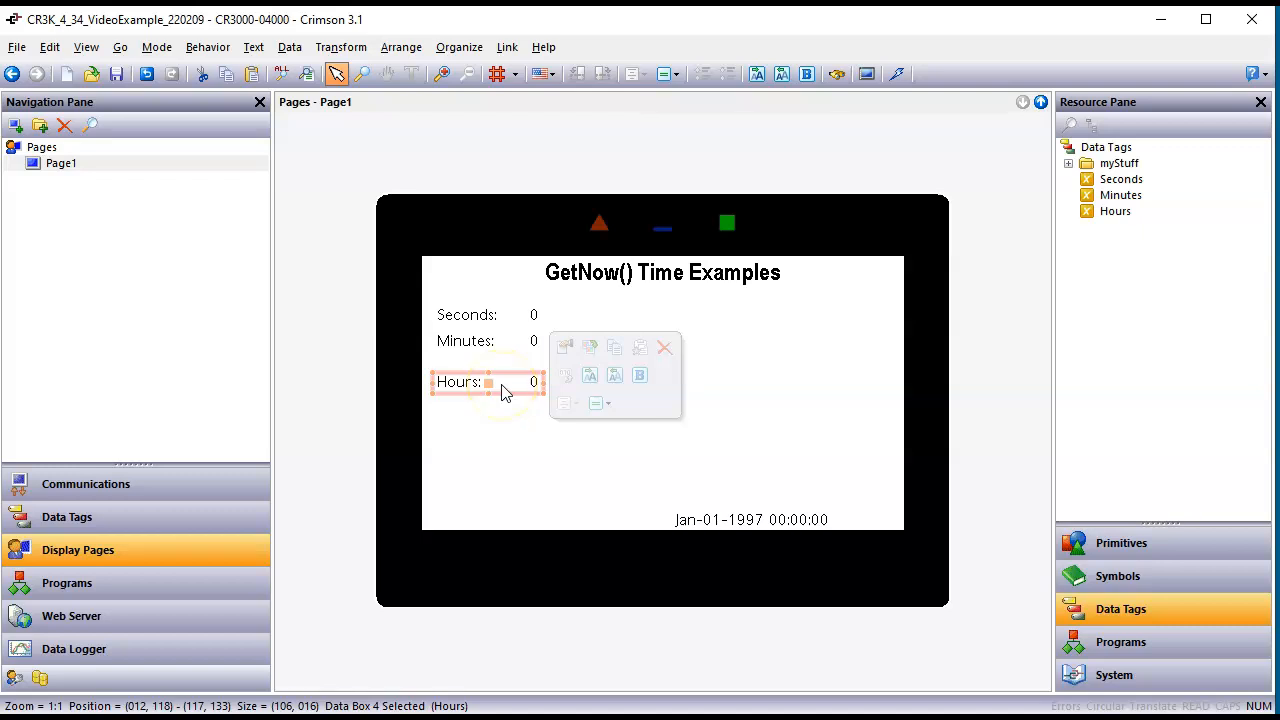
{"action": "key", "text": "Up"}
{"action": "key", "text": "Up"}
{"action": "key", "text": "Up"}
{"action": "key", "text": "Up"}
{"action": "key", "text": "Up"}
{"action": "key", "text": "Up"}
{"action": "key", "text": "Up"}
{"action": "key", "text": "Up"}
{"action": "key", "text": "Up"}
{"action": "key", "text": "Up"}
{"action": "key", "text": "Up"}
{"action": "key", "text": "Up"}
{"action": "key", "text": "Up"}
{"action": "key", "text": "Up"}
{"action": "key", "text": "Up"}
{"action": "key", "text": "Up"}
{"action": "key", "text": "Up"}
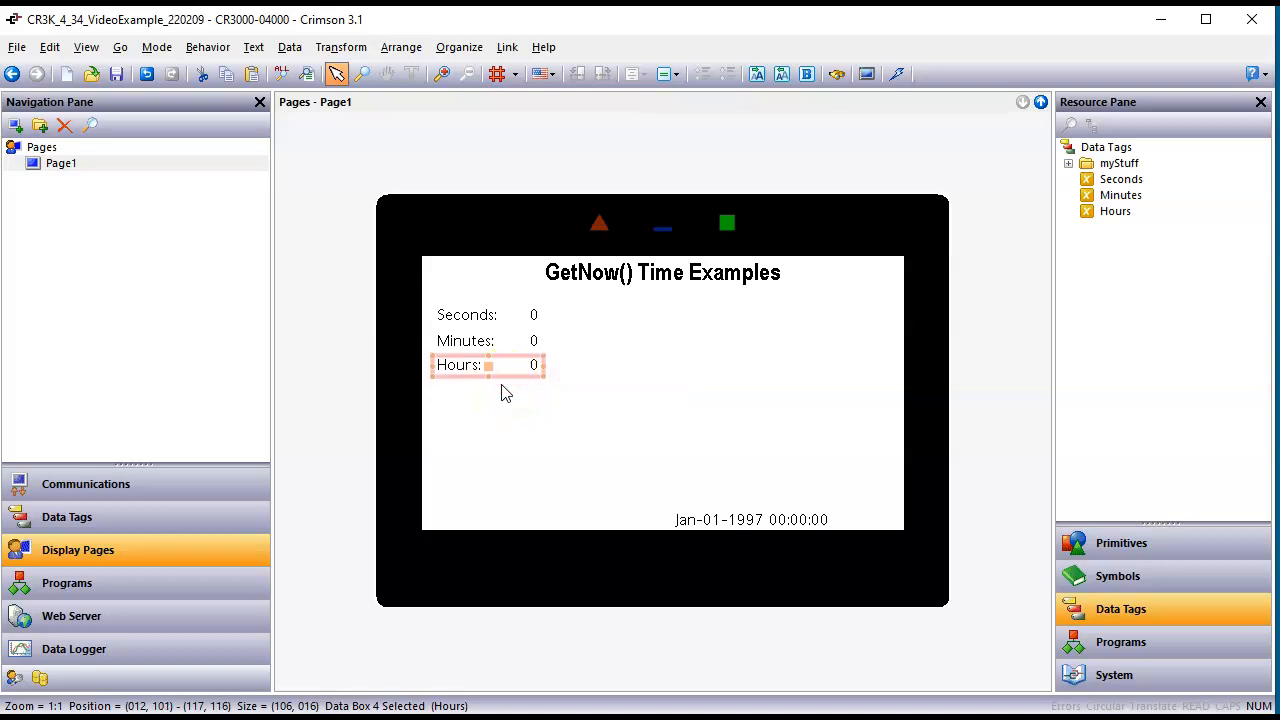
Step: Download the updated database to the device and check the Seconds, Minutes and Hours fields on the Time Examples web page
{"action": "left_click", "coordinate": [720, 314]}
{"action": "left_click", "coordinate": [897, 75]}
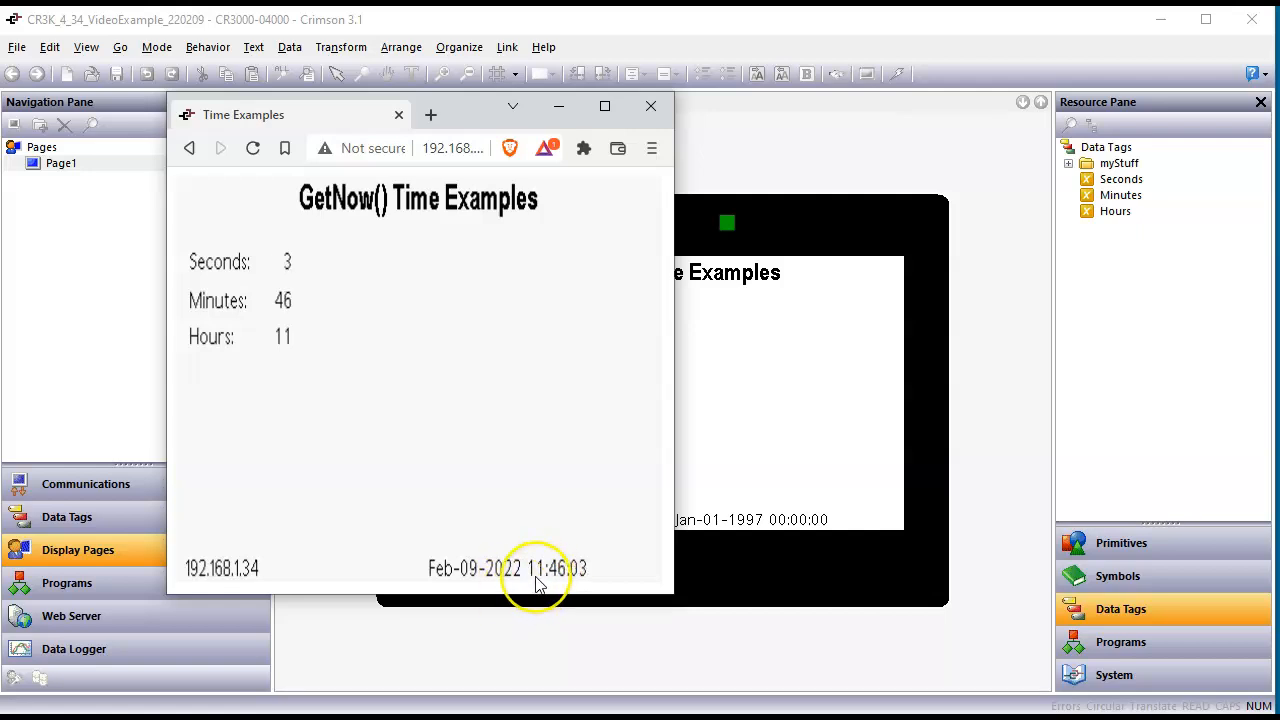
{"action": "left_click", "coordinate": [538, 590]}
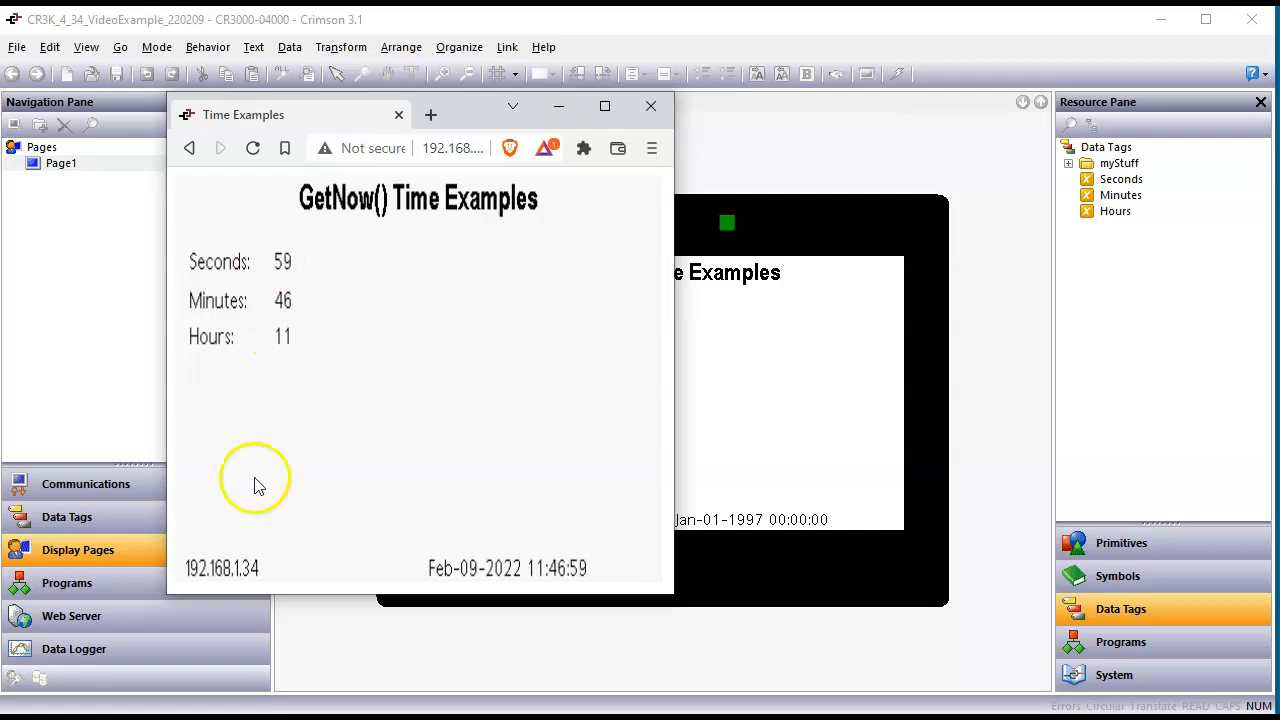
Step: Configure Trigger One of the Seconds tag as a Data Match with the value 15
{"action": "left_click", "coordinate": [68, 518]}
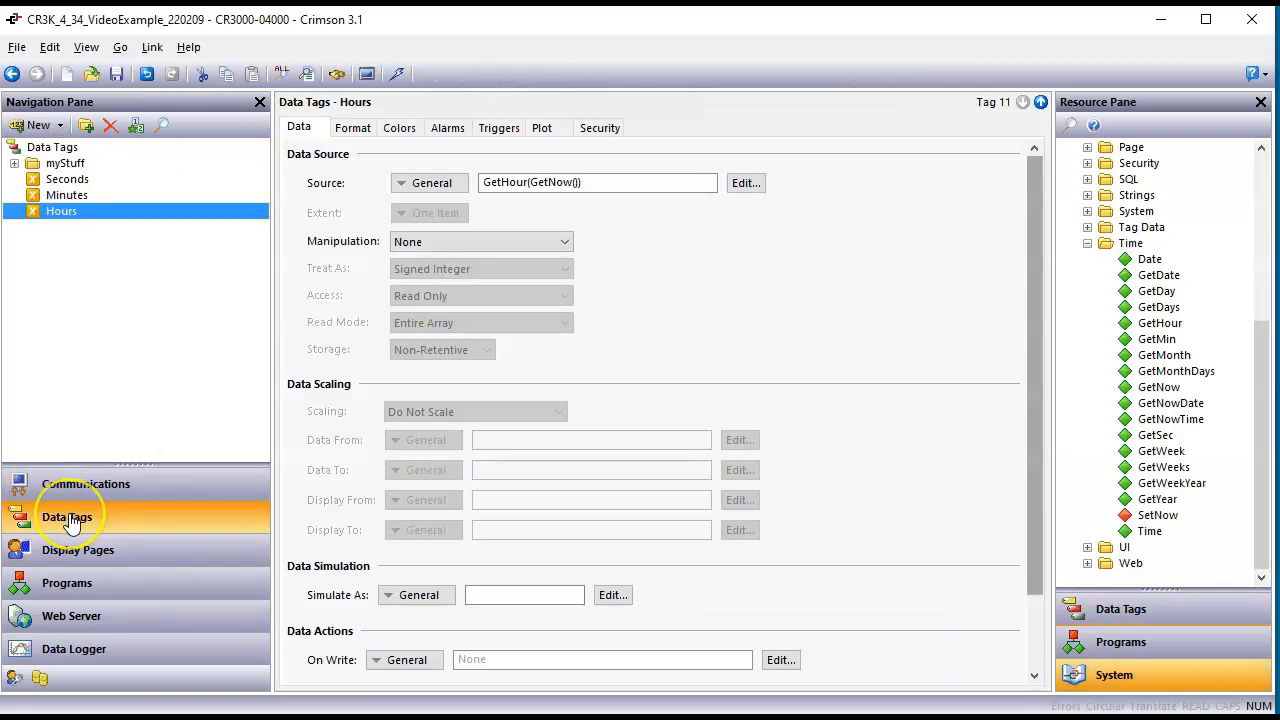
{"action": "left_click", "coordinate": [70, 180]}
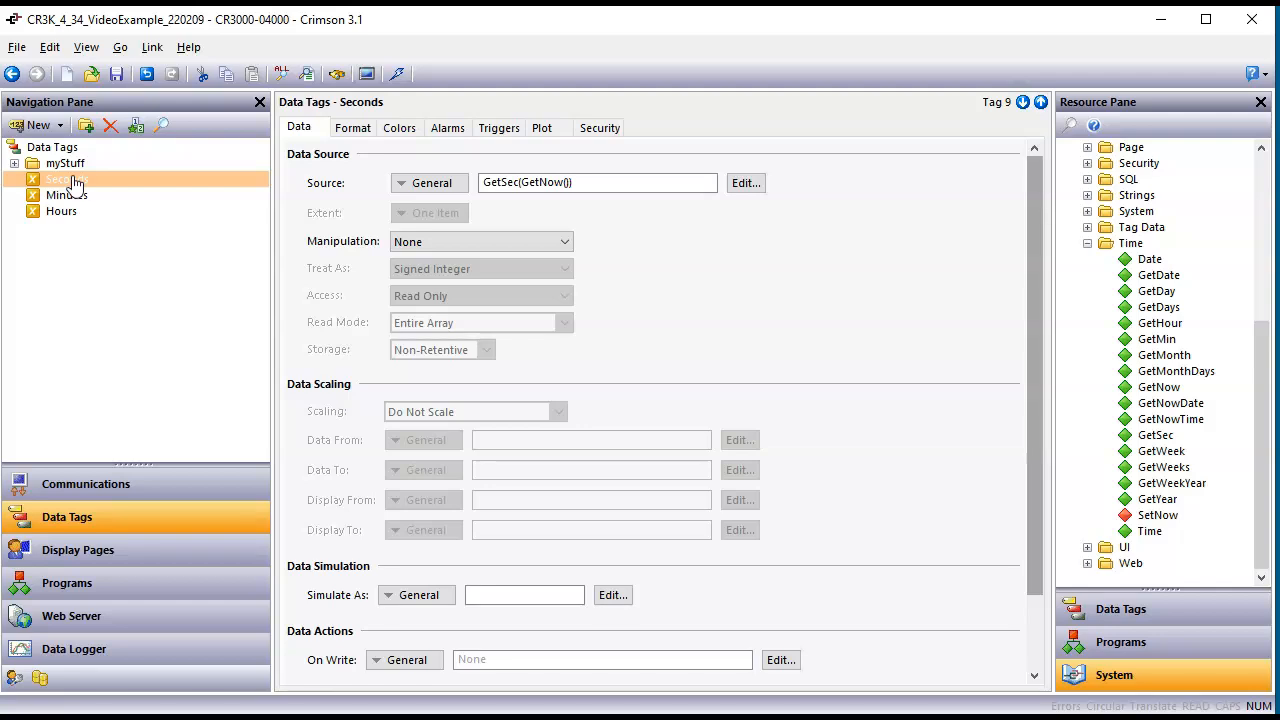
{"action": "left_click", "coordinate": [492, 131]}
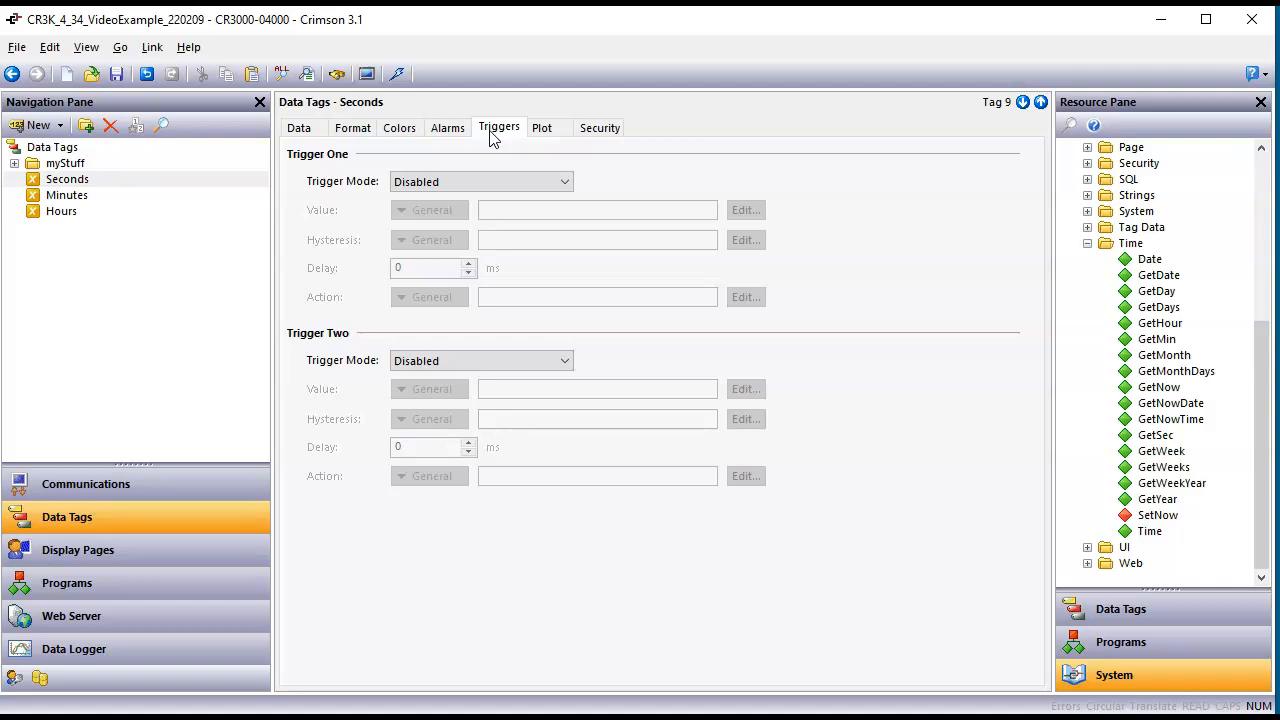
{"action": "left_click", "coordinate": [499, 183]}
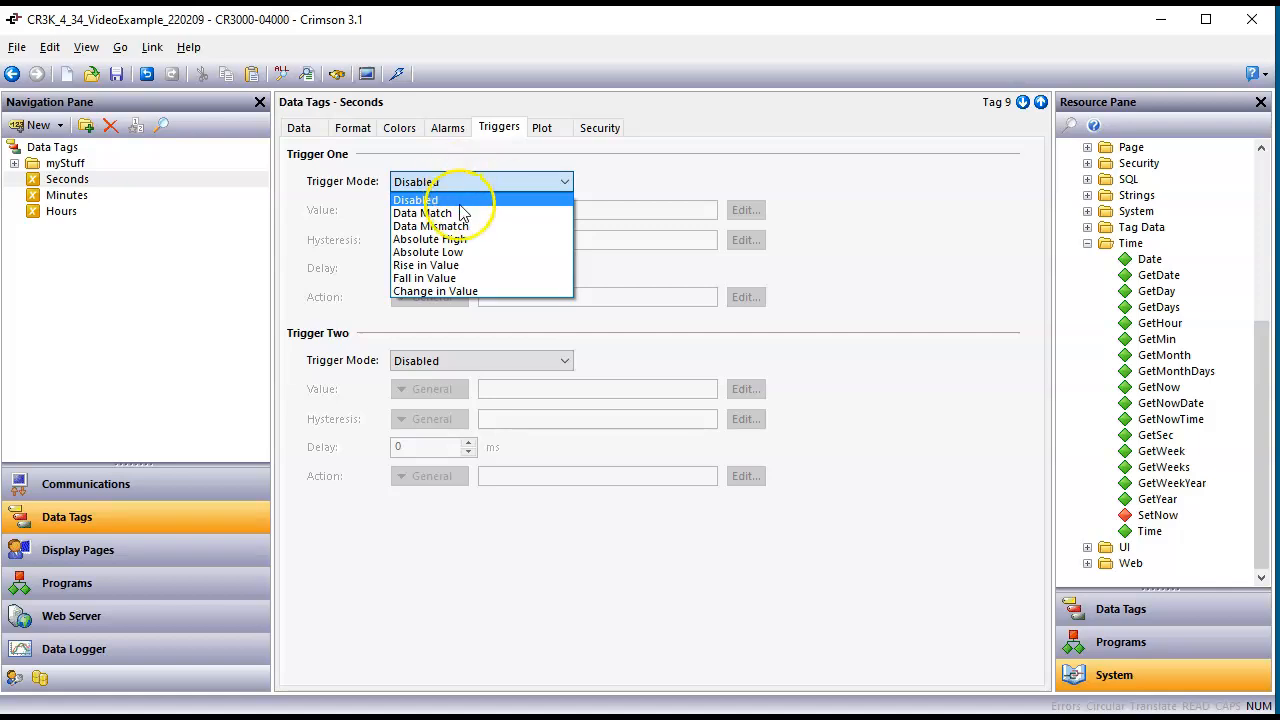
{"action": "left_click", "coordinate": [463, 213]}
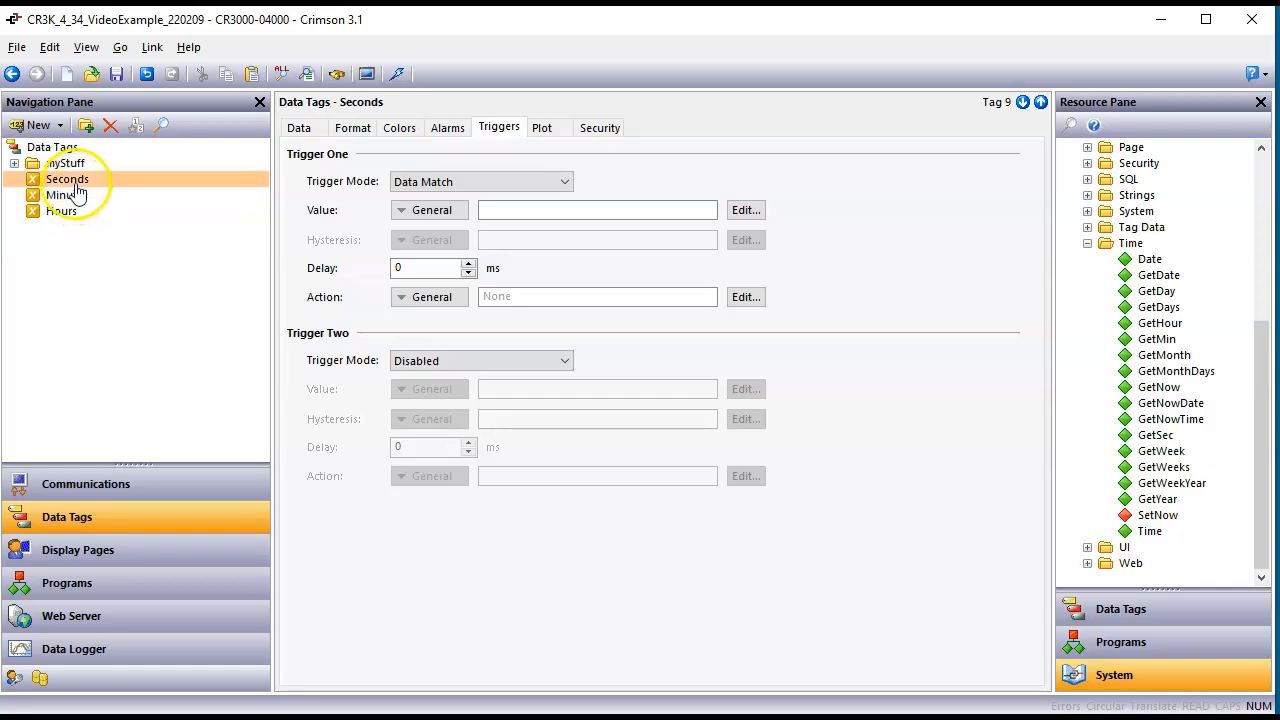
{"action": "type", "text": "15"}
{"action": "key", "text": "Return"}
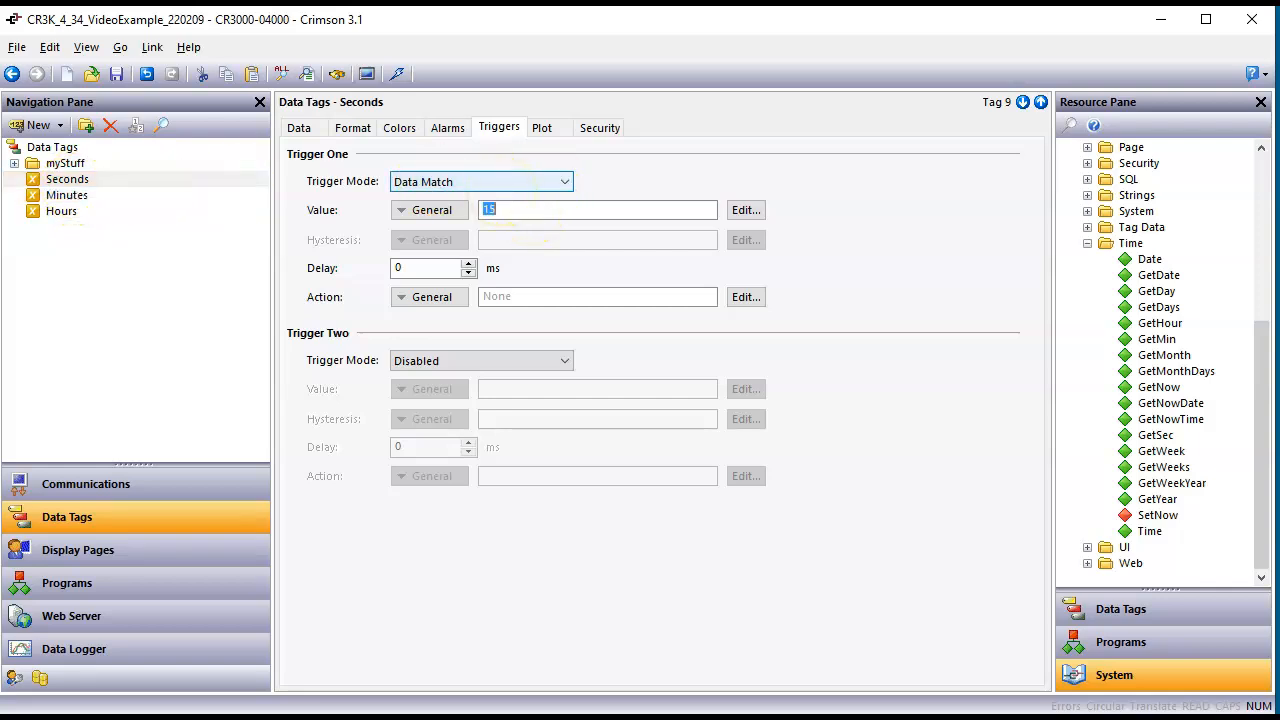
Step: Try 14 as Trigger One's match value and restore it to 15
{"action": "key", "text": "BackSpace"}
{"action": "type", "text": "14"}
{"action": "key", "text": "Return"}
{"action": "type", "text": "15"}
{"action": "key", "text": "Return"}
Step: Try to enter Light = 1 as Trigger One's action, and look over the available data tags
{"action": "left_click", "coordinate": [561, 297]}
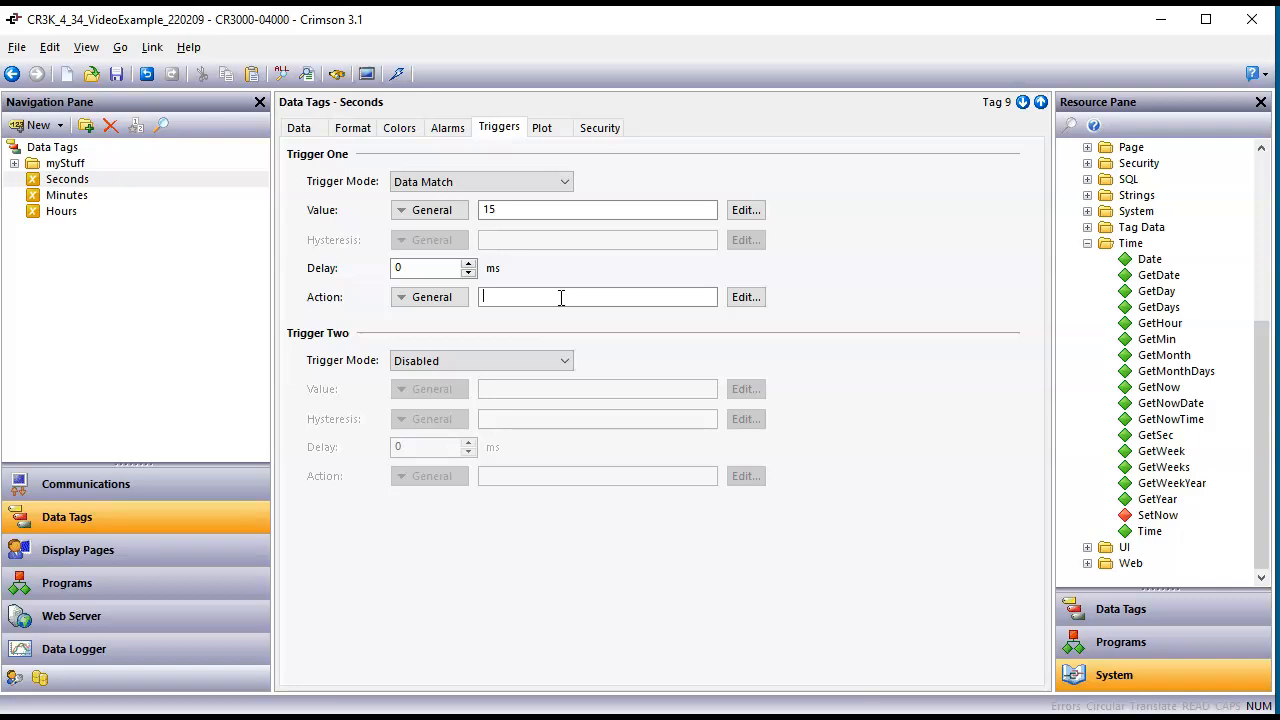
{"action": "type", "text": "Light = 1"}
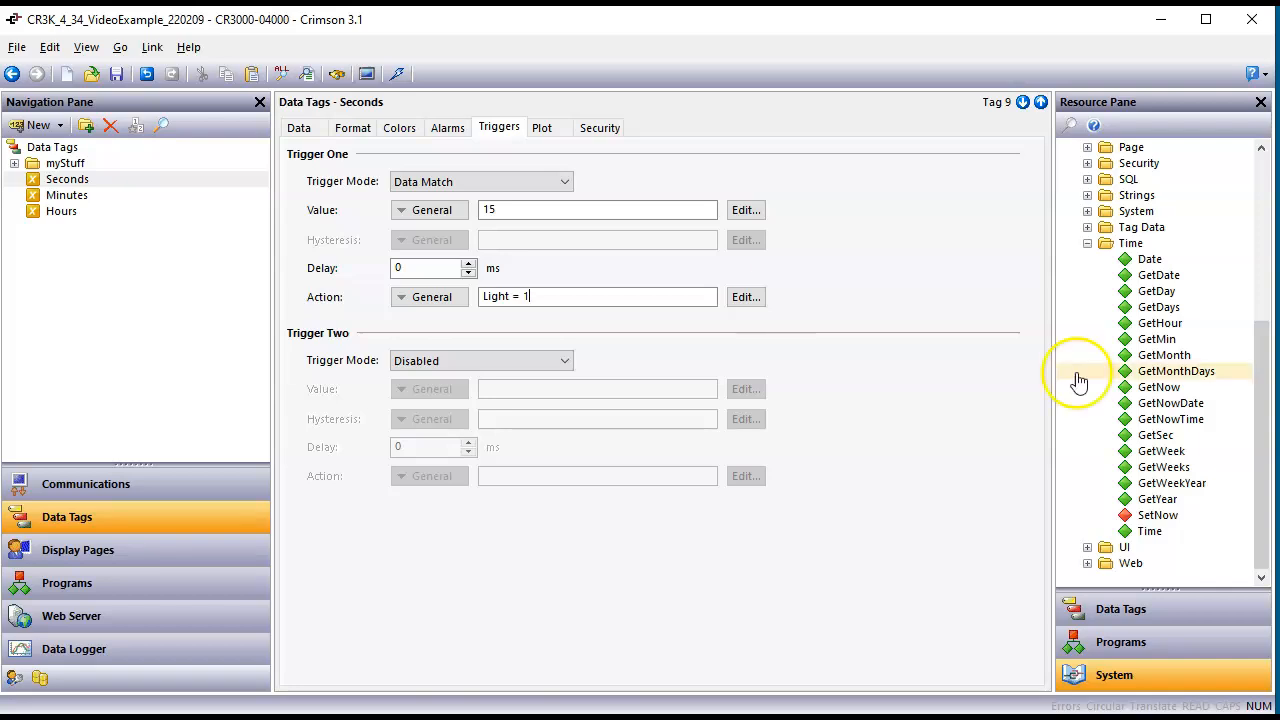
{"action": "left_click", "coordinate": [1087, 243]}
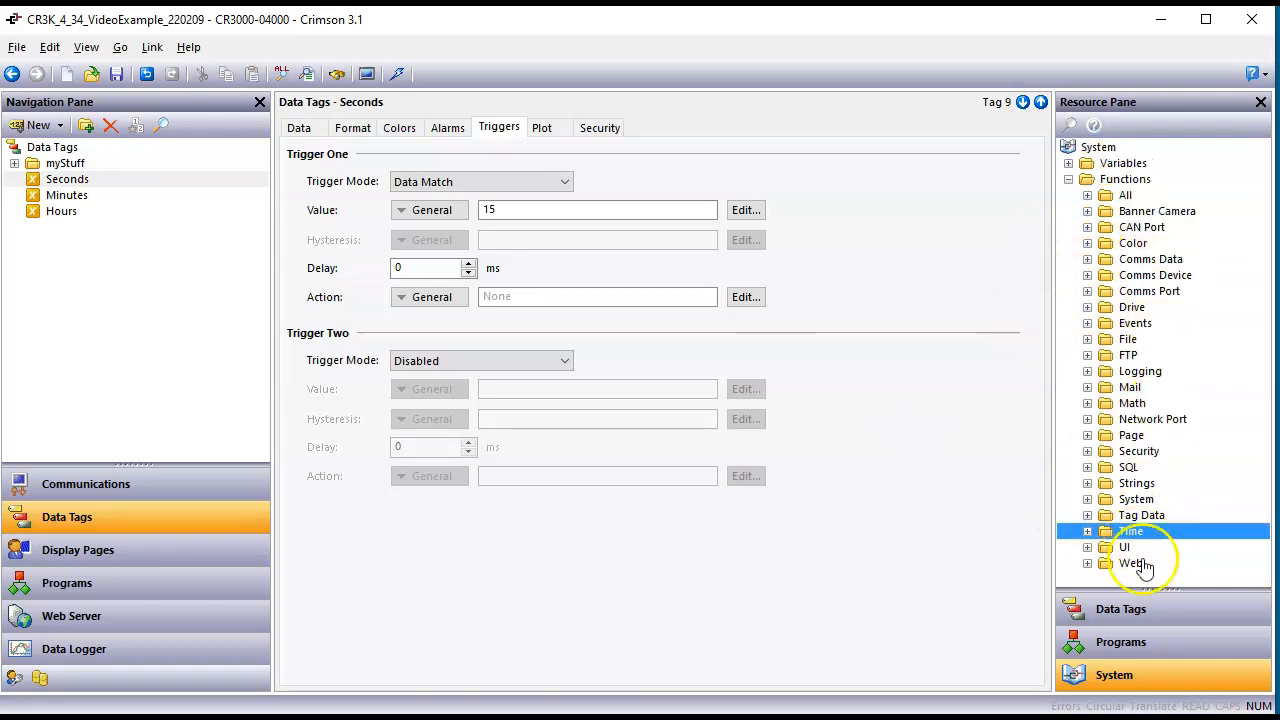
{"action": "left_click", "coordinate": [1154, 618]}
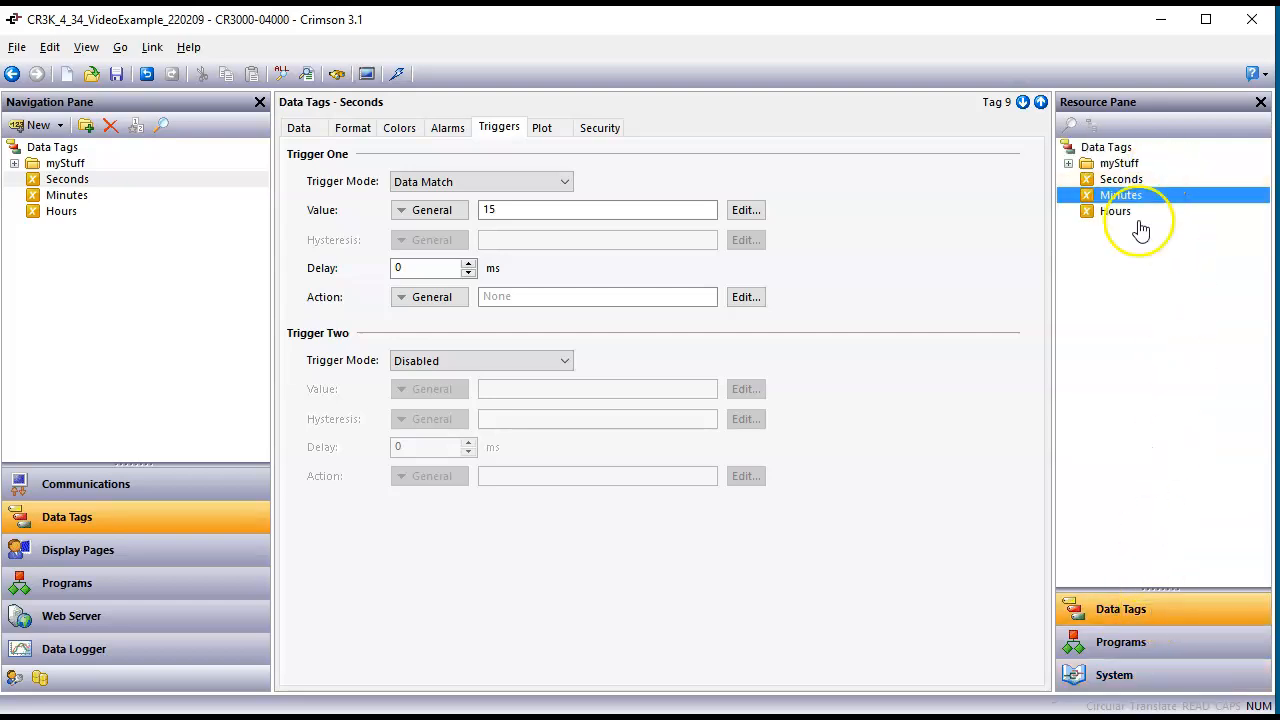
Step: Set Trigger One's action to Light = 1 and create the missing Light identifier as a one-item Flag Tag
{"action": "left_click", "coordinate": [612, 297]}
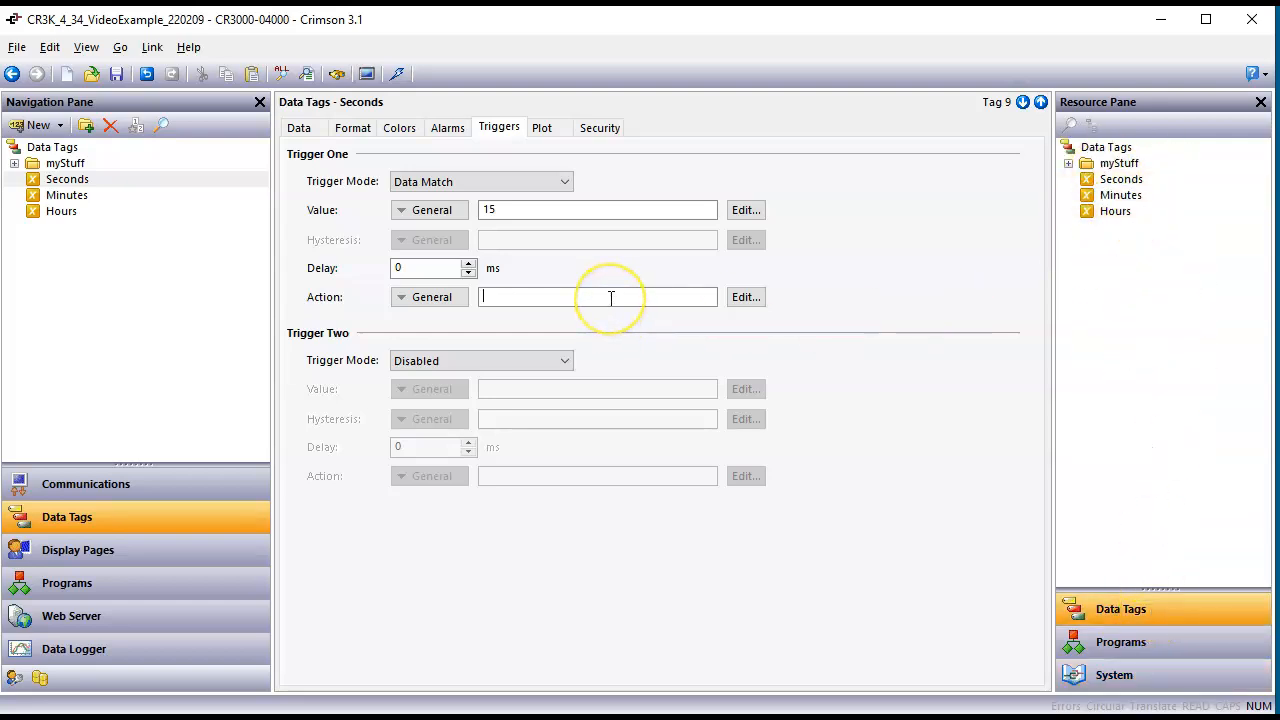
{"action": "type", "text": "Light = 1"}
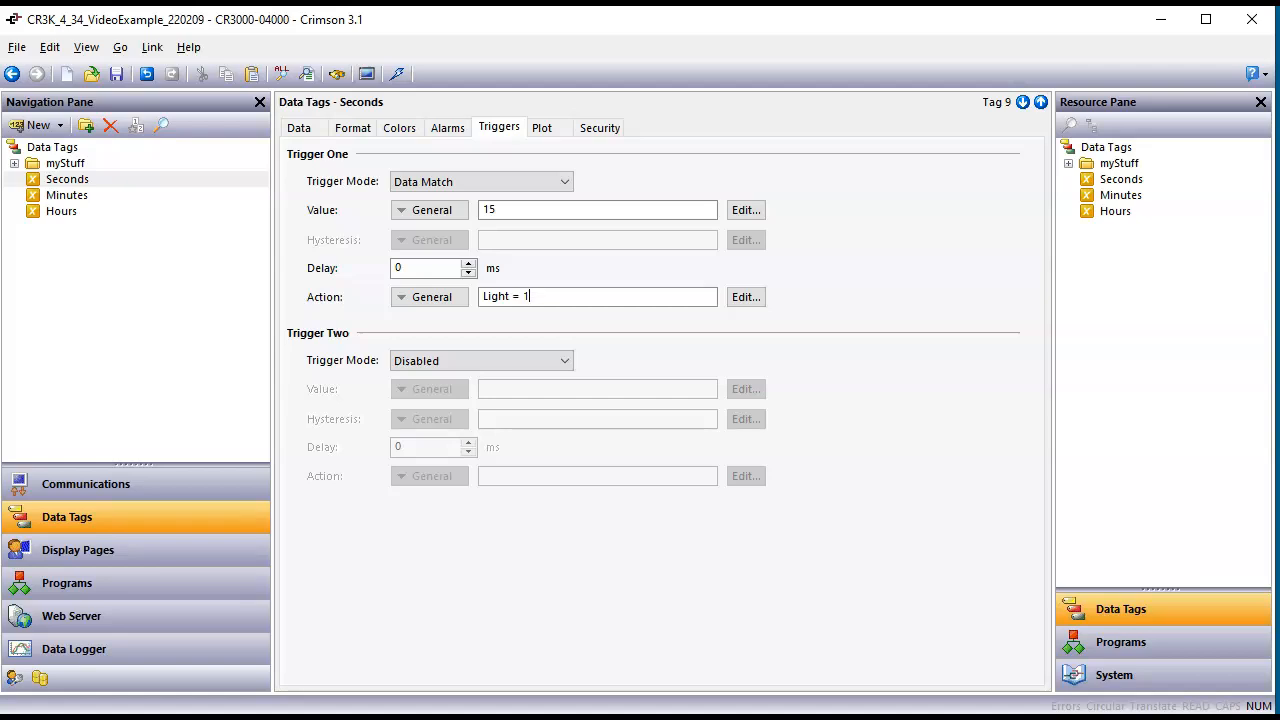
{"action": "key", "text": "Return"}
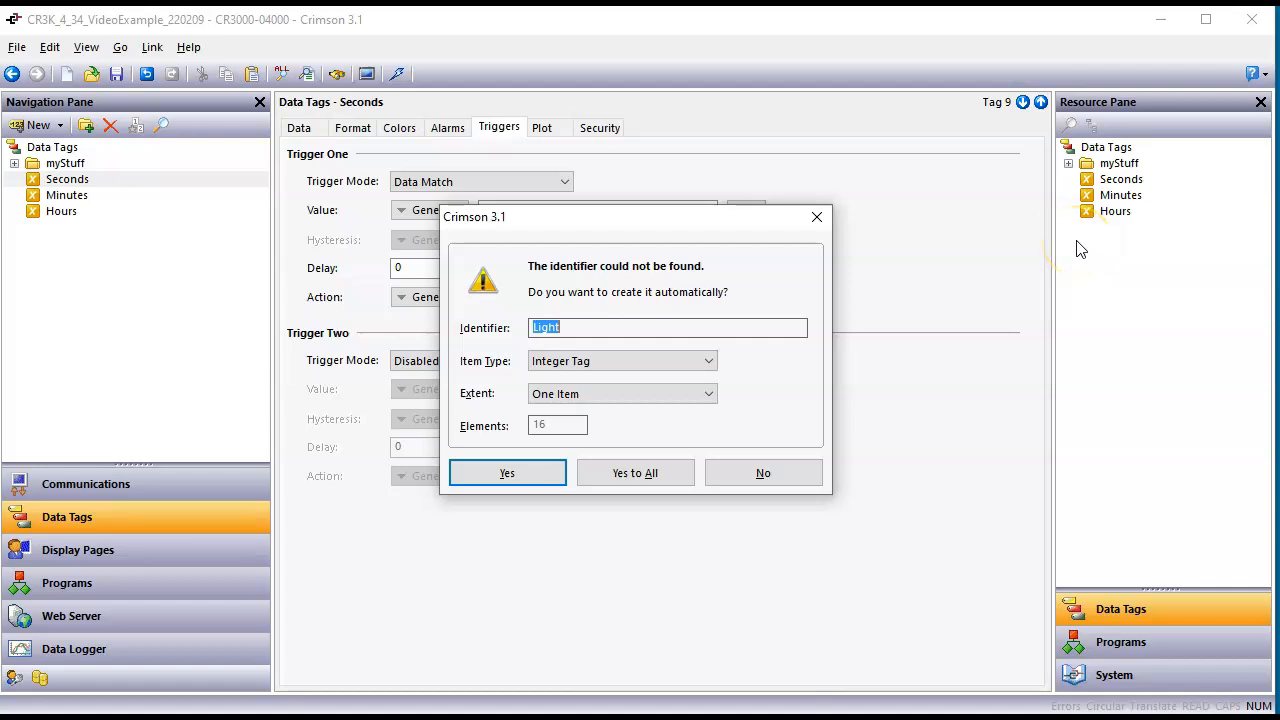
{"action": "left_click", "coordinate": [702, 362]}
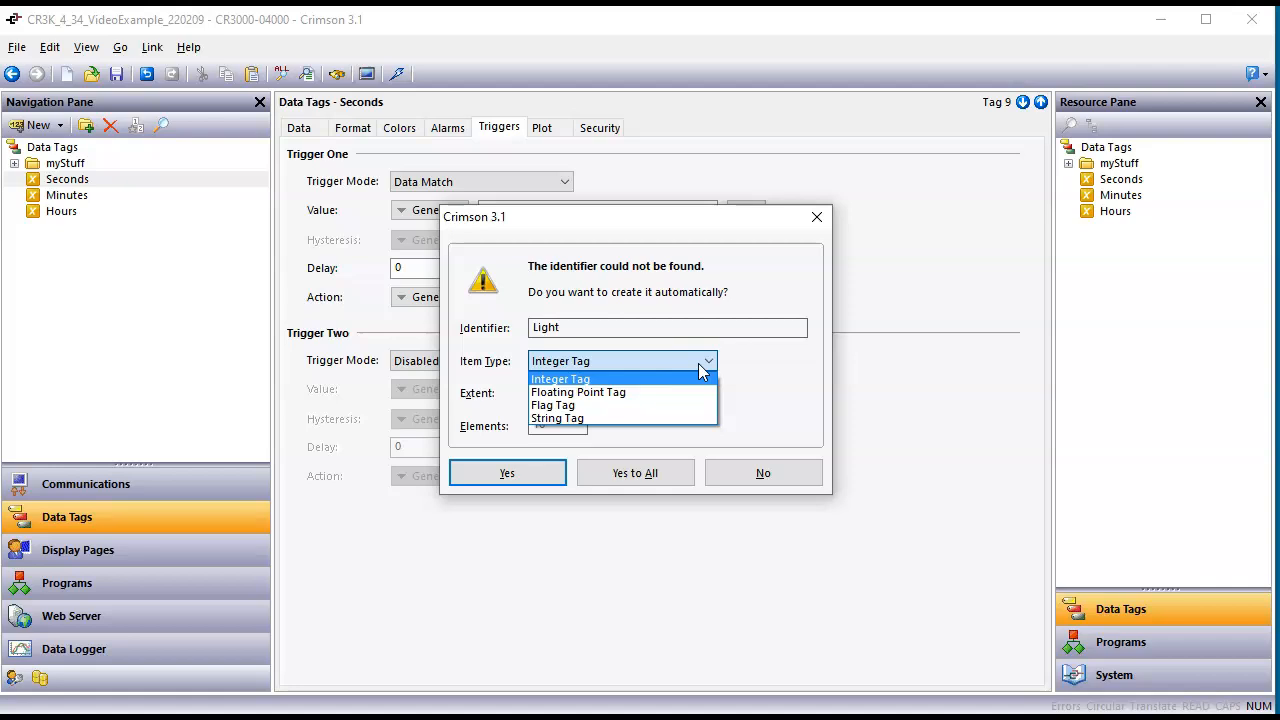
{"action": "left_click", "coordinate": [615, 405]}
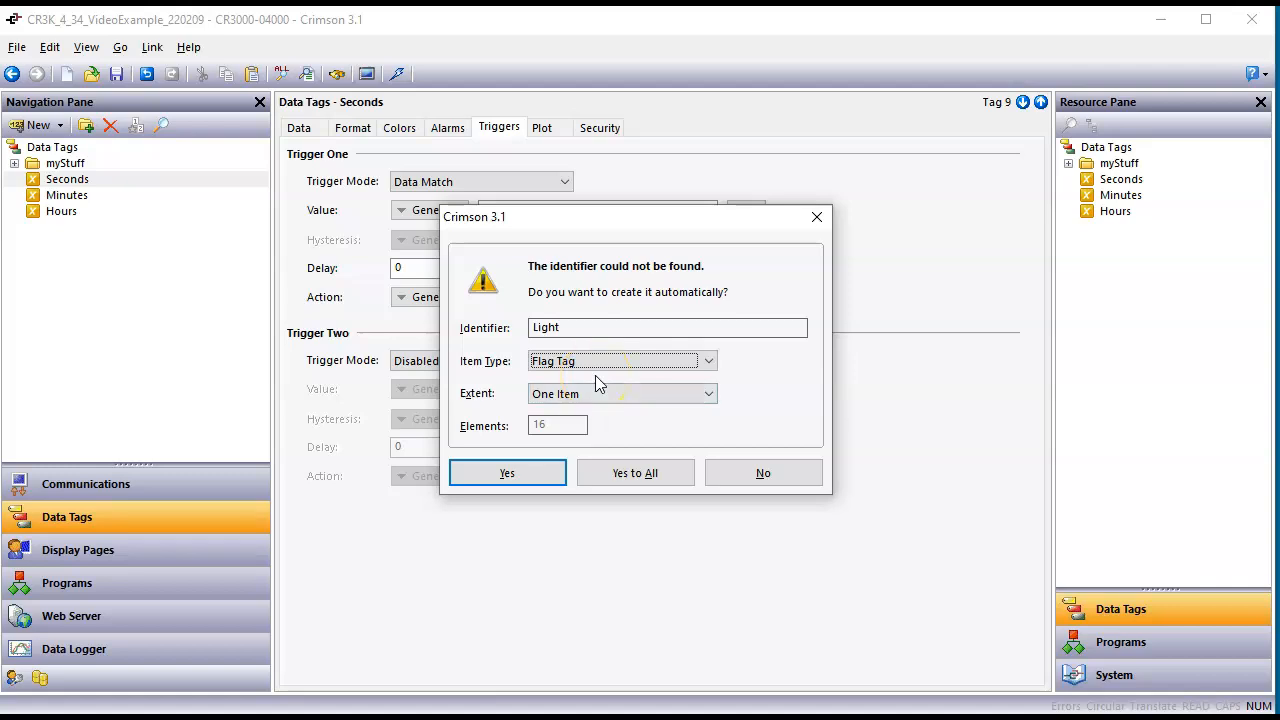
{"action": "left_click", "coordinate": [528, 478]}
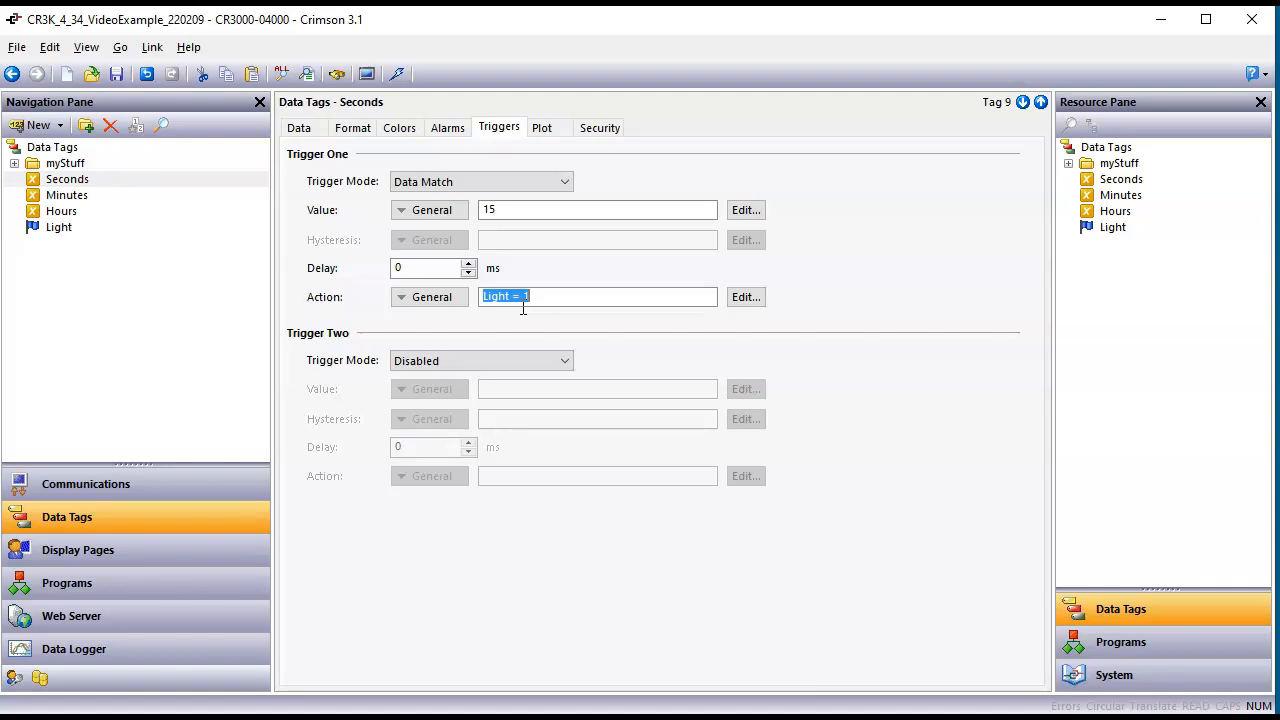
Step: Place the Light tag on Page1 as a data field below the Hours field
{"action": "left_click", "coordinate": [157, 563]}
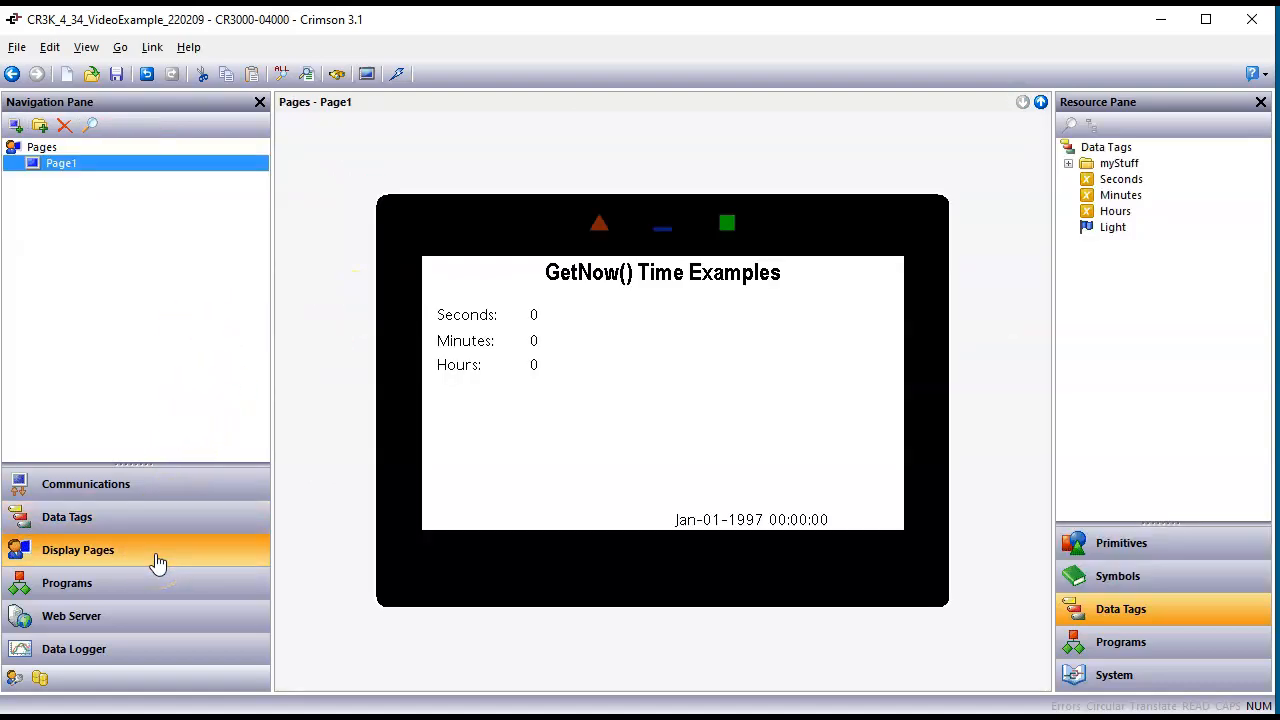
{"action": "left_click_drag", "start_coordinate": [1126, 238], "coordinate": [489, 405]}
{"action": "left_click", "coordinate": [608, 423]}
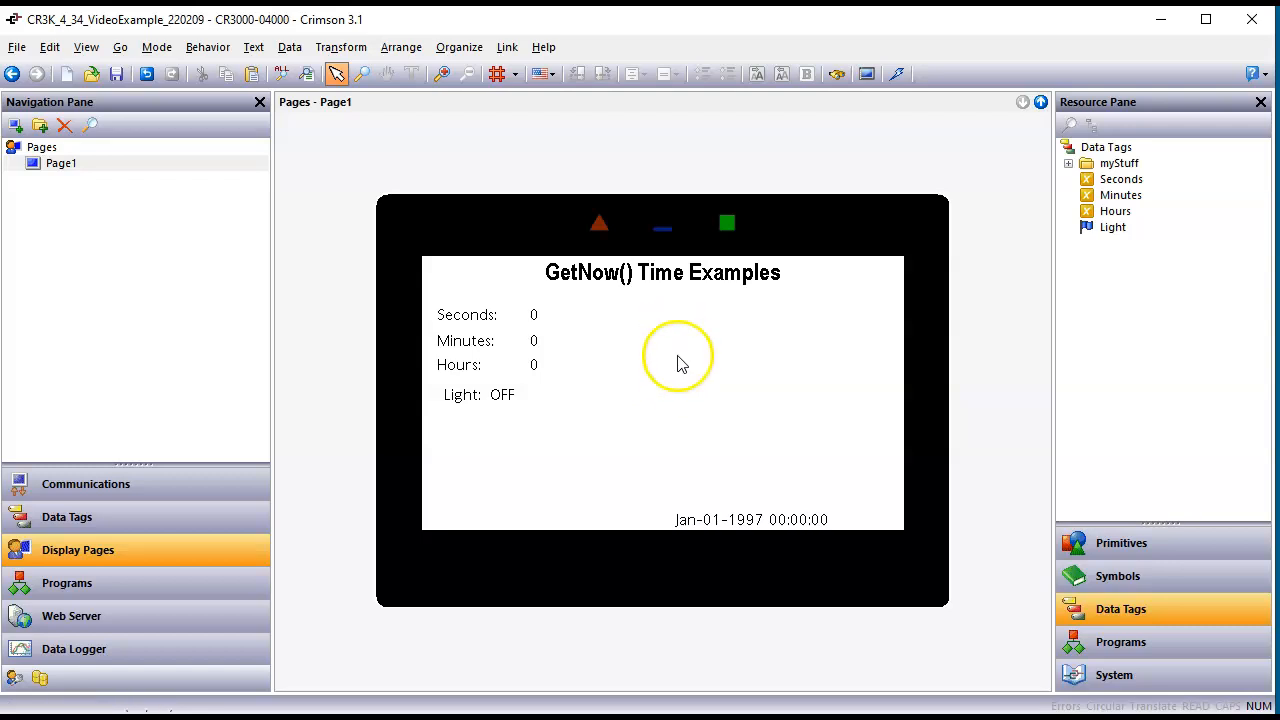
Step: Place a red Labeled LED indicator from the Indicators primitives on Page1, beside the Light field
{"action": "left_click", "coordinate": [1137, 551]}
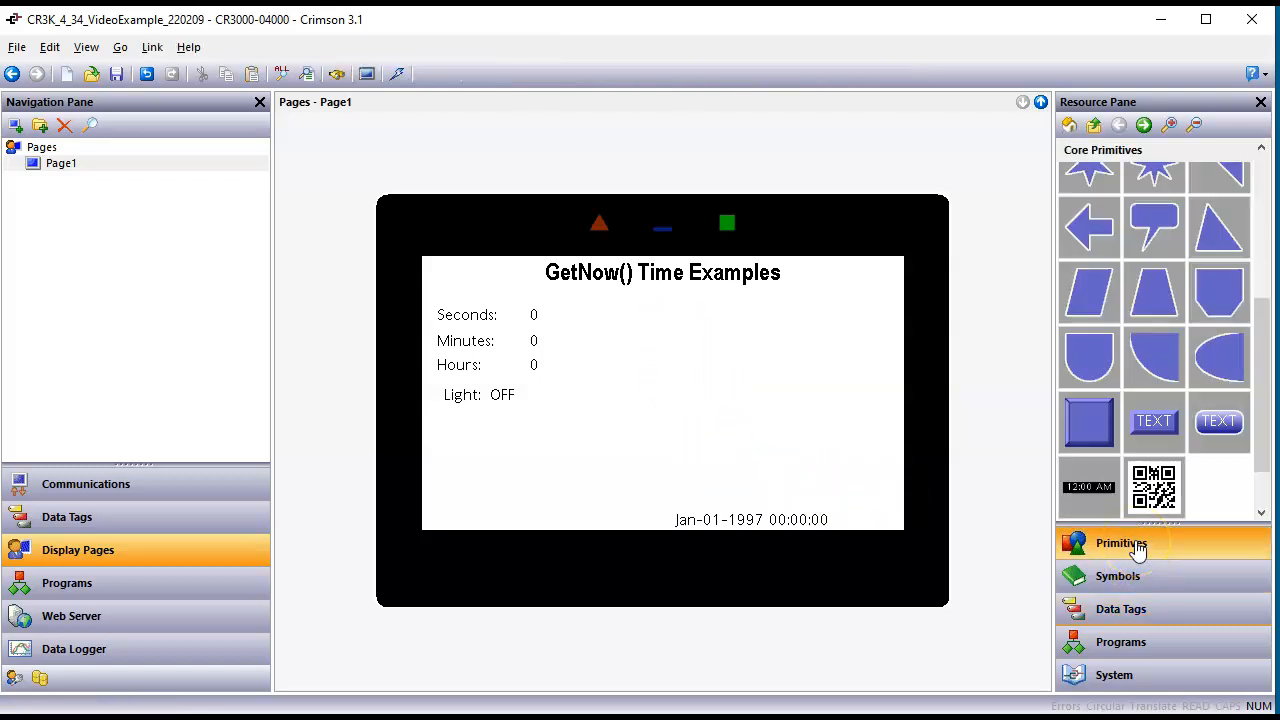
{"action": "left_click", "coordinate": [1071, 128]}
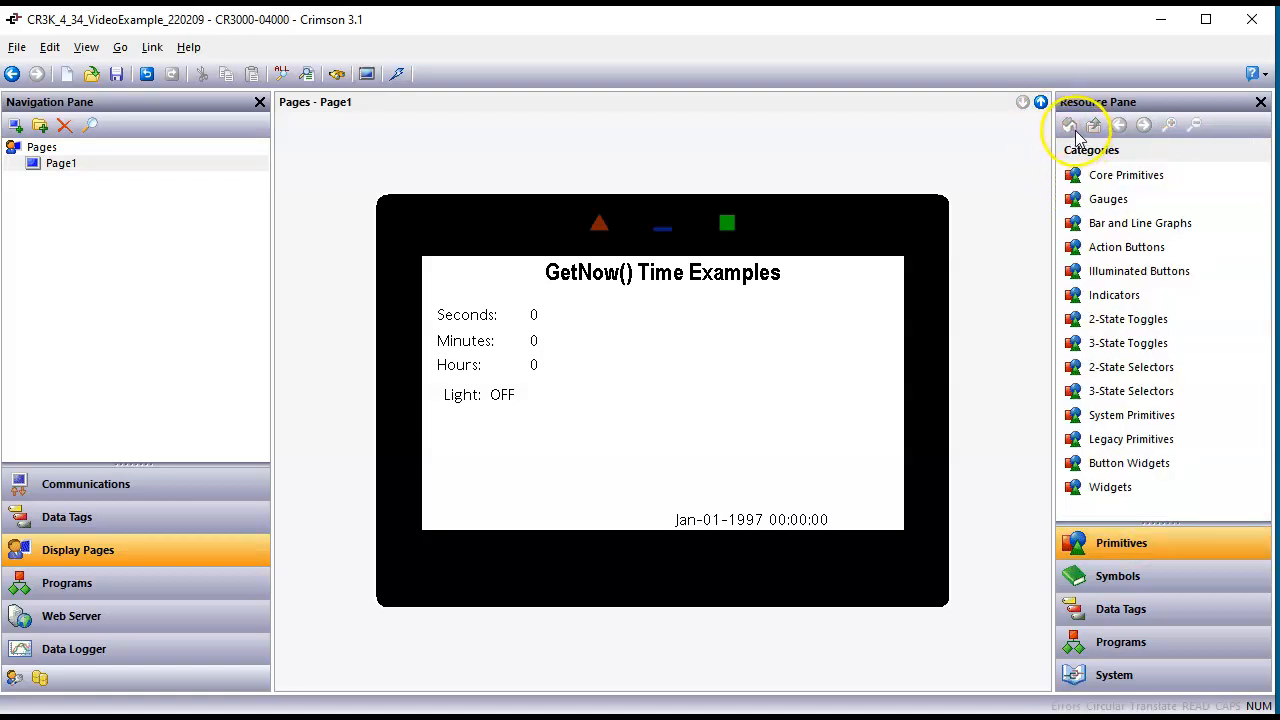
{"action": "left_click", "coordinate": [1100, 271]}
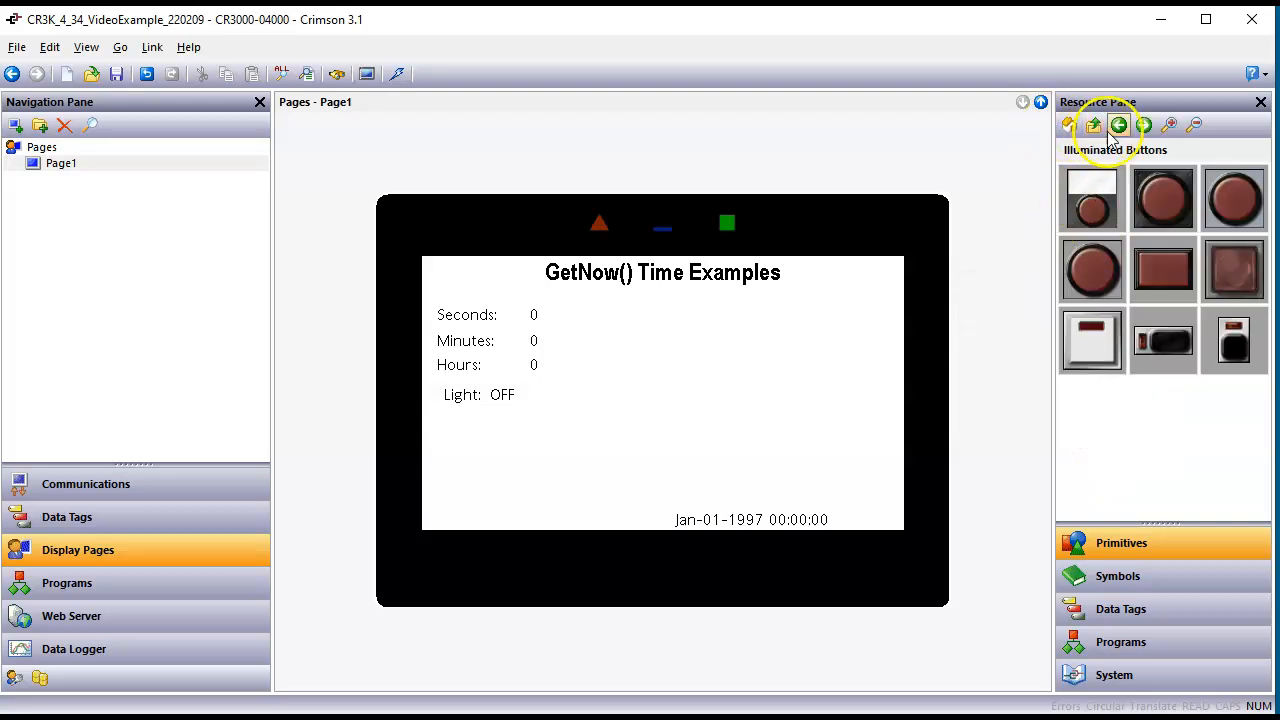
{"action": "left_click", "coordinate": [1096, 126]}
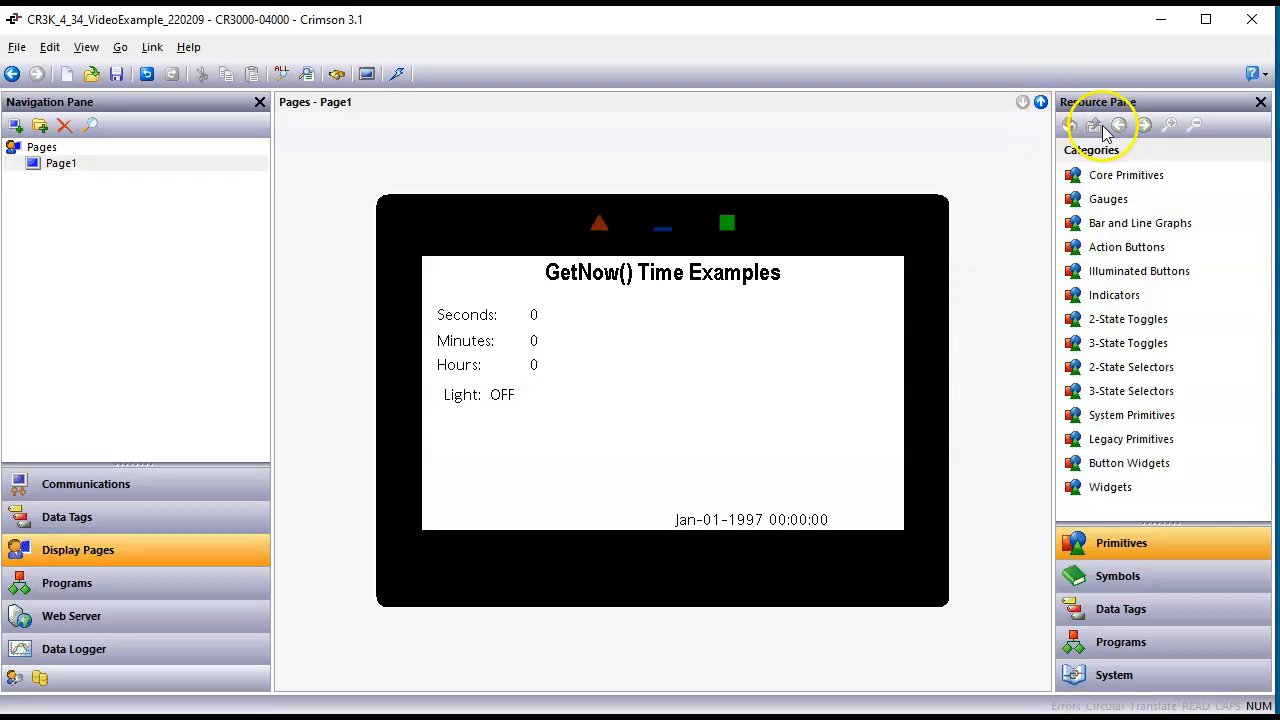
{"action": "left_click", "coordinate": [1140, 298]}
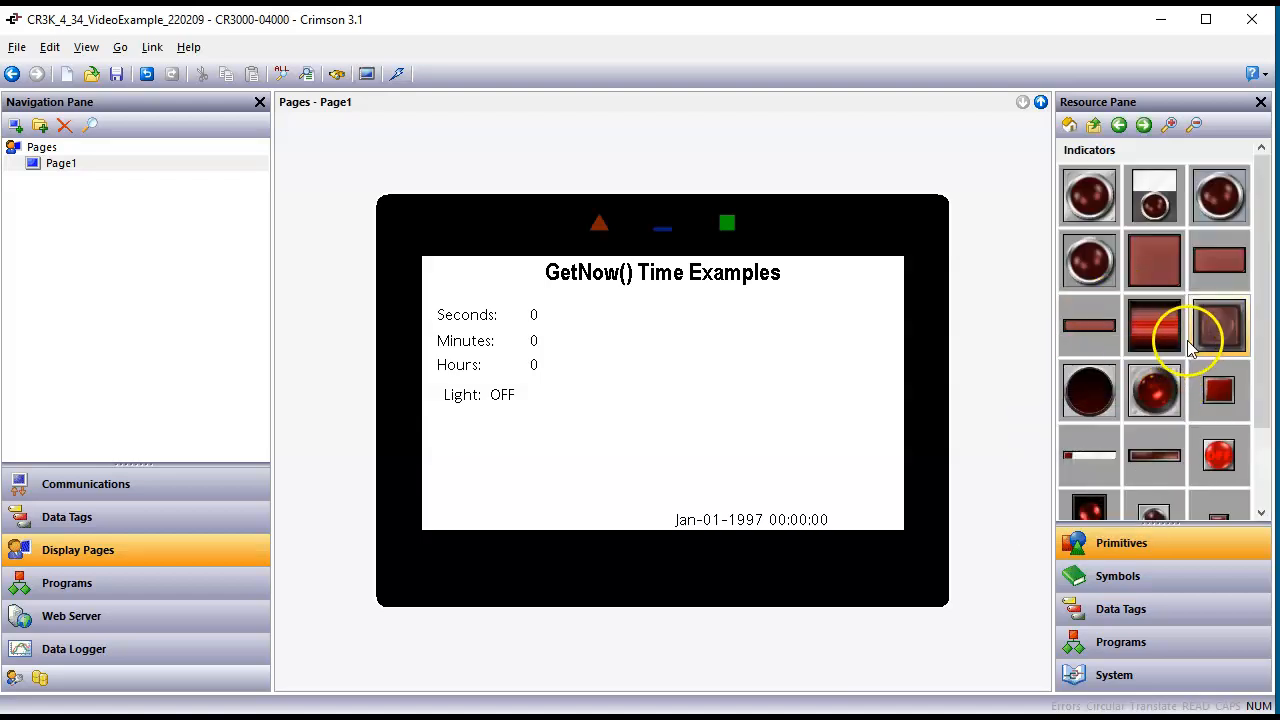
{"action": "mouse_move", "coordinate": [1218, 437]}
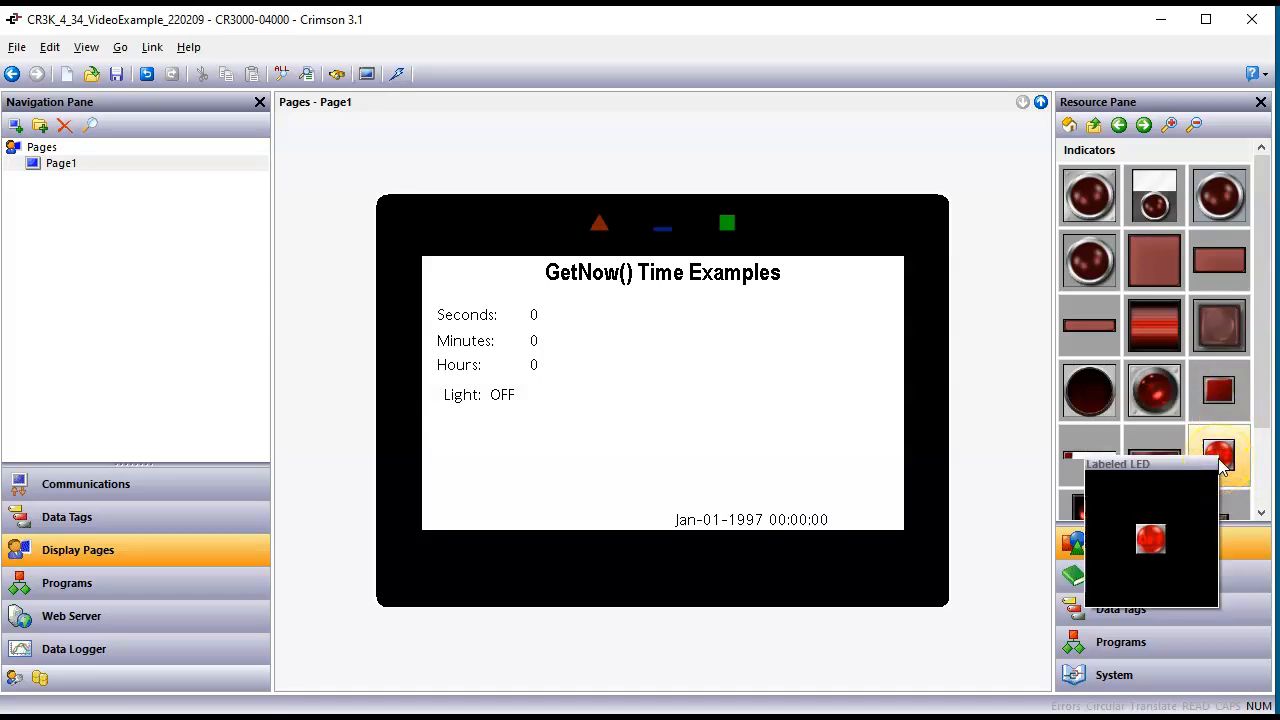
{"action": "double_click", "coordinate": [1220, 462]}
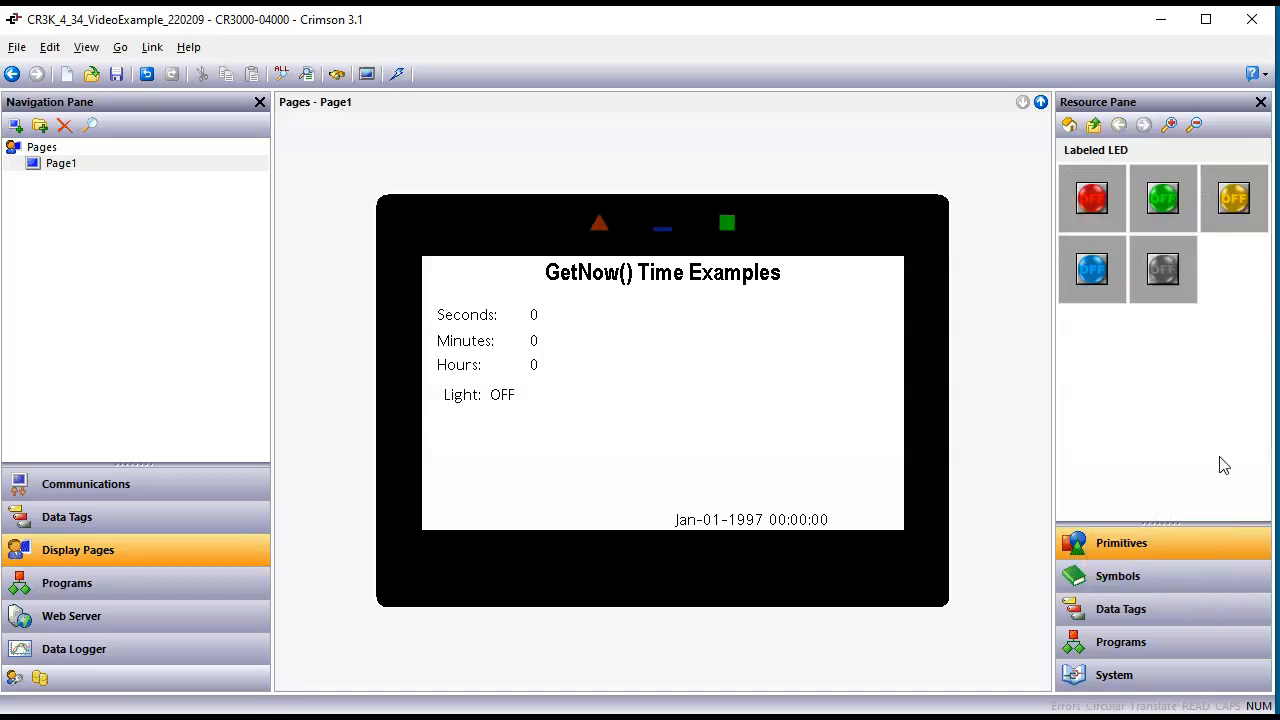
{"action": "mouse_move", "coordinate": [1092, 200]}
{"action": "left_mouse_down"}
{"action": "mouse_move", "coordinate": [560, 412]}
{"action": "mouse_move", "coordinate": [548, 403]}
{"action": "mouse_move", "coordinate": [563, 415]}
{"action": "left_mouse_up"}
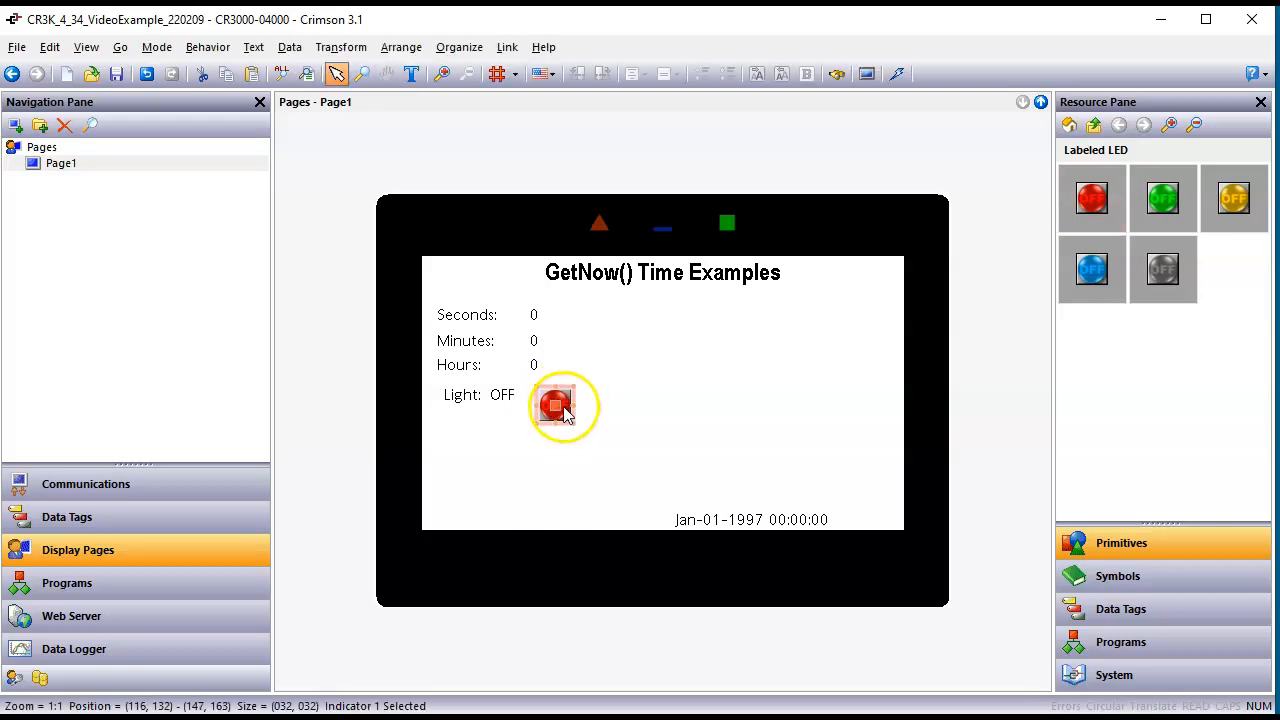
Step: Replace the LED indicator's On image with the On-Off LED (Green On) symbol from Gadget Lights 2
{"action": "double_click", "coordinate": [564, 414]}
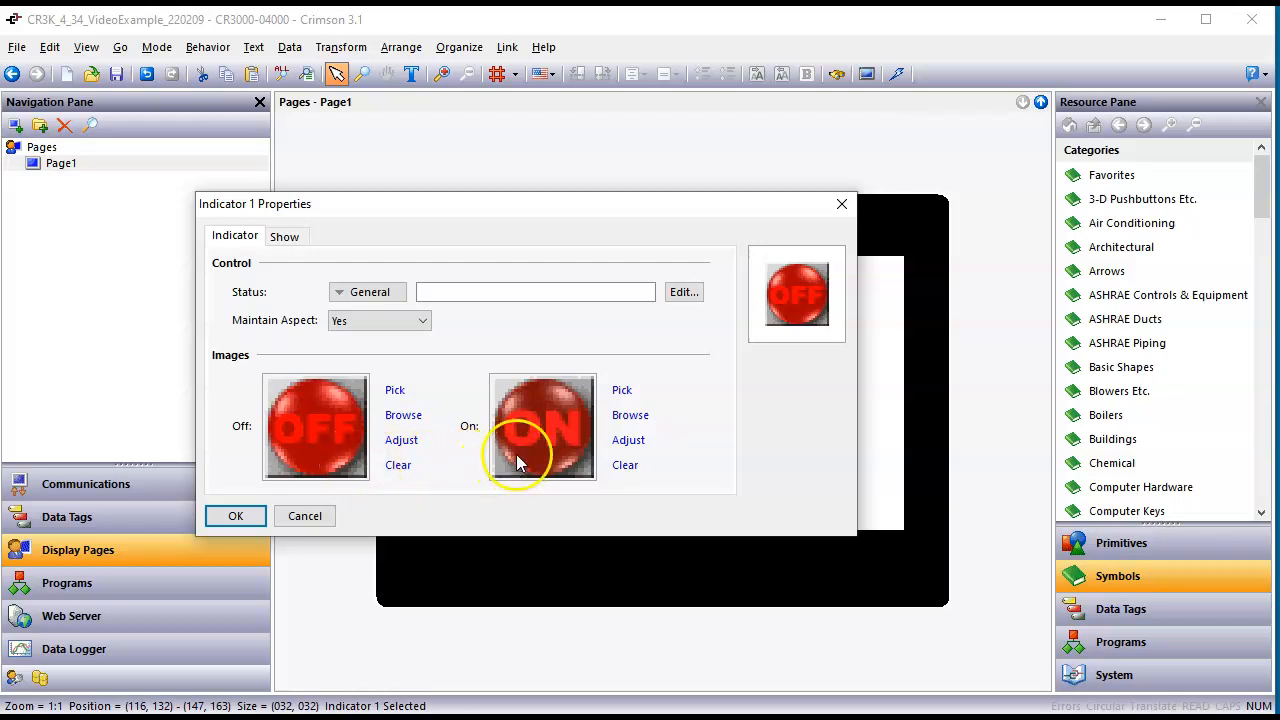
{"action": "left_click_drag", "start_coordinate": [591, 330], "coordinate": [1052, 556]}
{"action": "mouse_move", "coordinate": [1080, 603]}
{"action": "left_mouse_down"}
{"action": "mouse_move", "coordinate": [1128, 621]}
{"action": "mouse_move", "coordinate": [1055, 591]}
{"action": "mouse_move", "coordinate": [1134, 628]}
{"action": "left_mouse_up"}
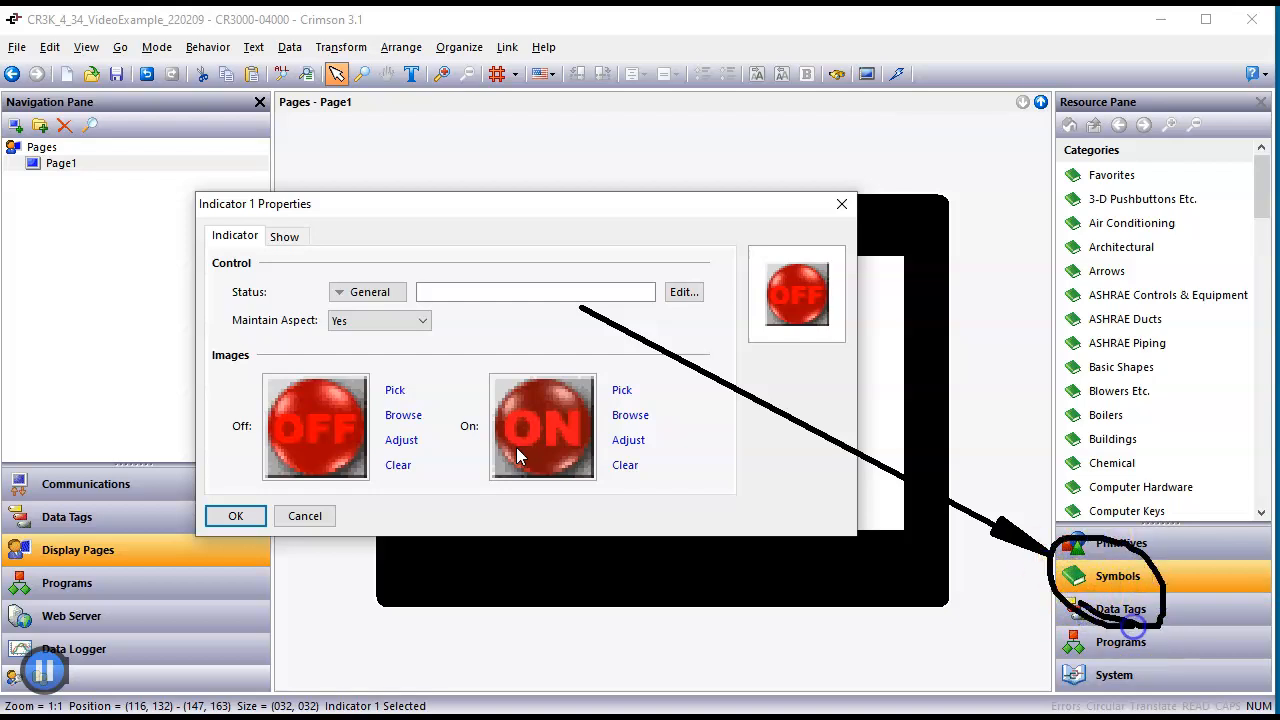
{"action": "key", "text": "Escape"}
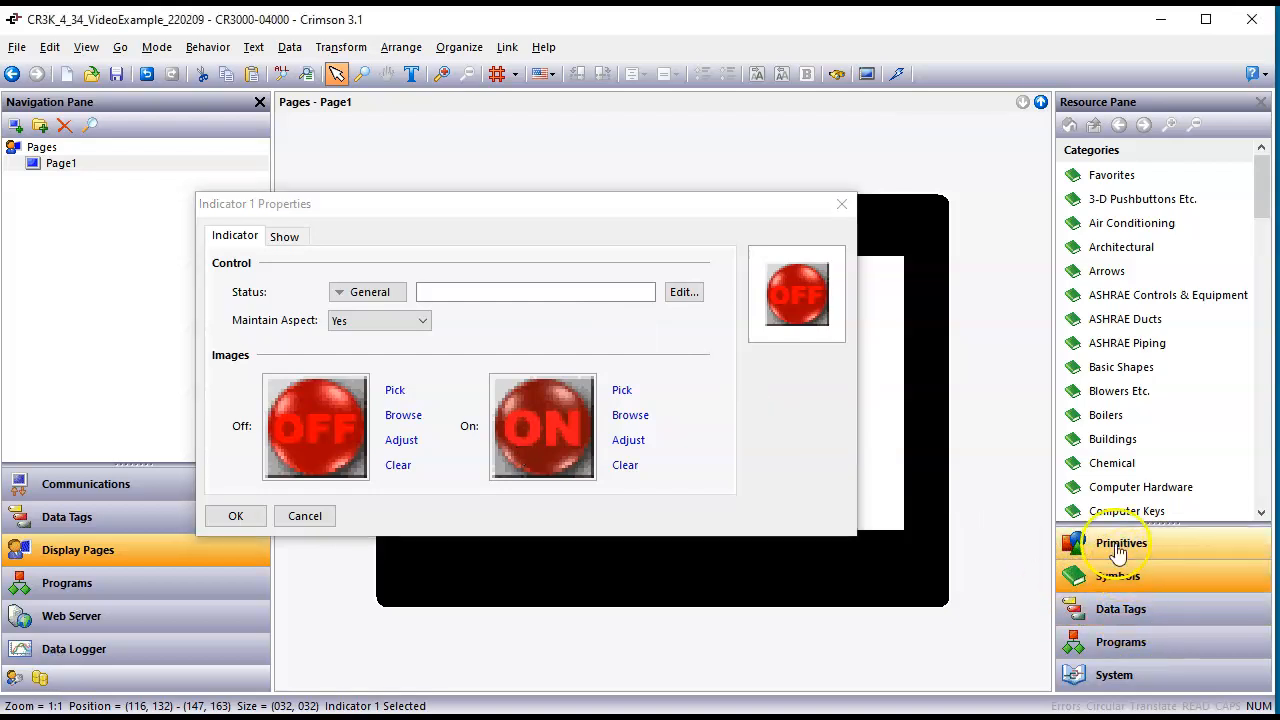
{"action": "scroll", "coordinate": [1263, 481], "scroll_direction": "down", "scroll_amount": 5}
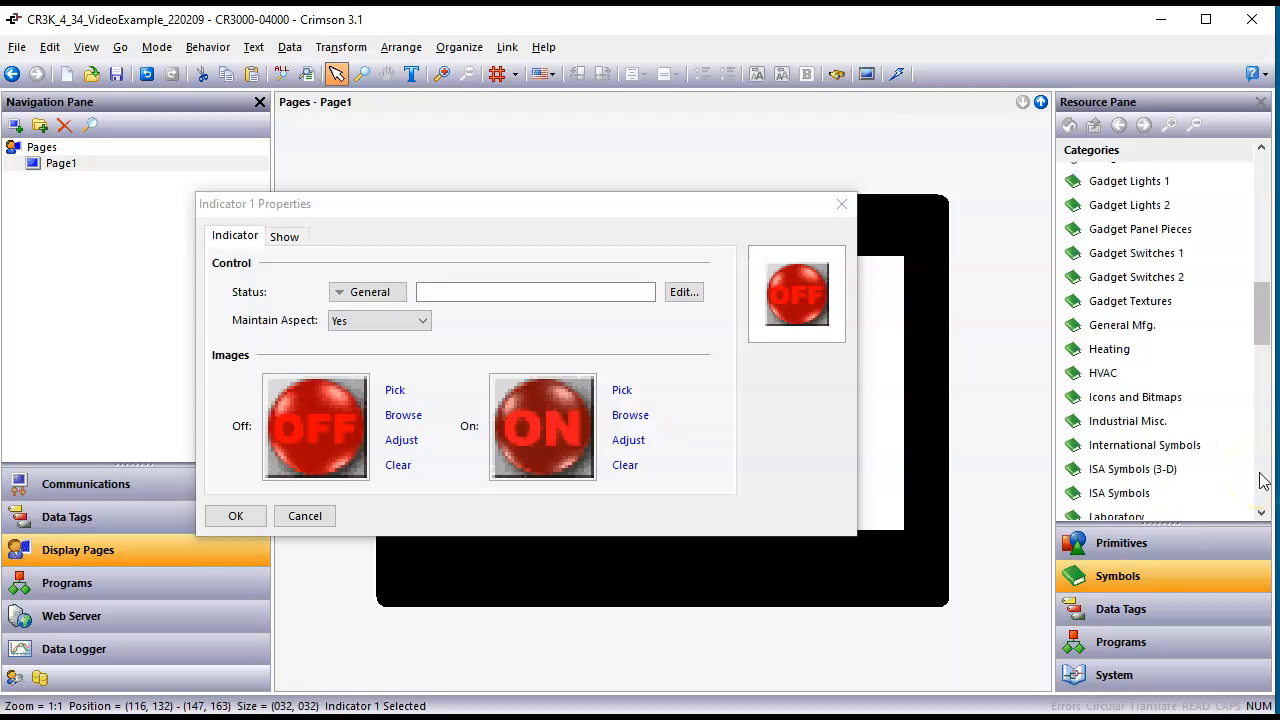
{"action": "left_click", "coordinate": [1174, 207]}
{"action": "left_click", "coordinate": [1264, 483]}
{"action": "left_click", "coordinate": [1265, 483]}
{"action": "left_click", "coordinate": [1265, 489]}
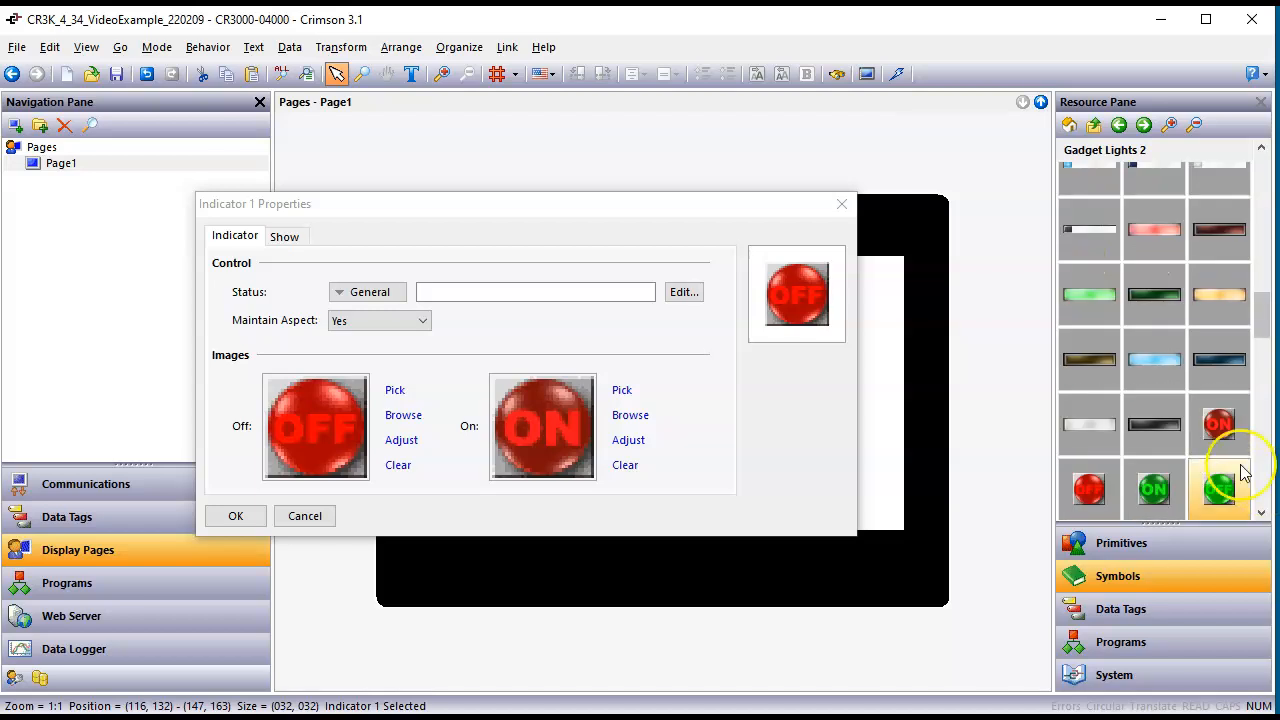
{"action": "mouse_move", "coordinate": [1158, 505]}
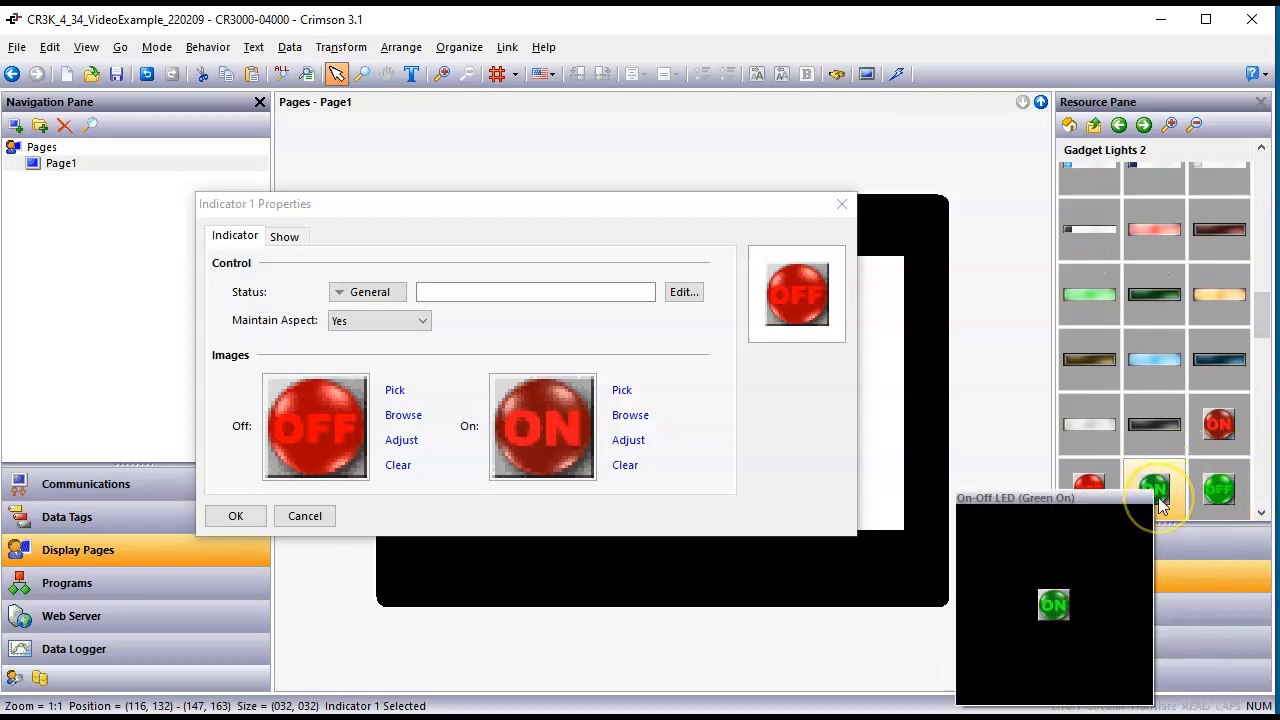
{"action": "left_click_drag", "start_coordinate": [1158, 505], "coordinate": [556, 440]}
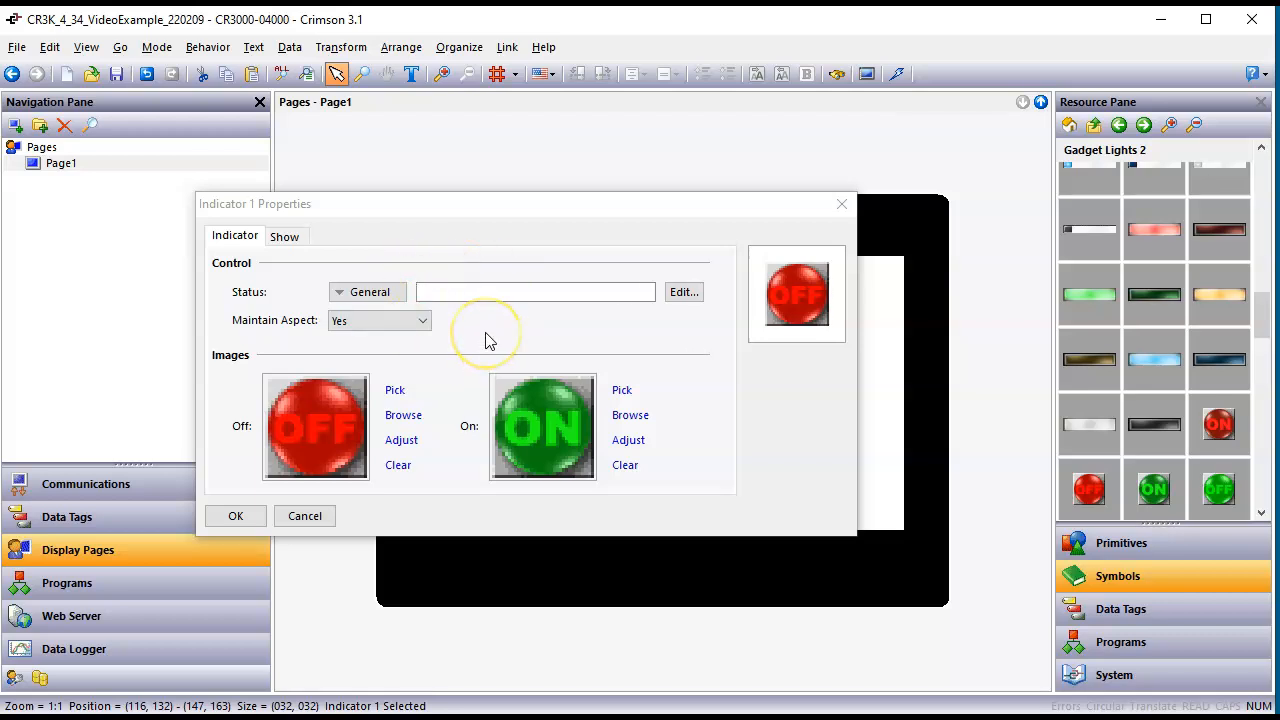
Step: Set the LED indicator's status to the Light tag and apply its properties
{"action": "left_click", "coordinate": [1110, 612]}
{"action": "left_click_drag", "start_coordinate": [1126, 232], "coordinate": [610, 300]}
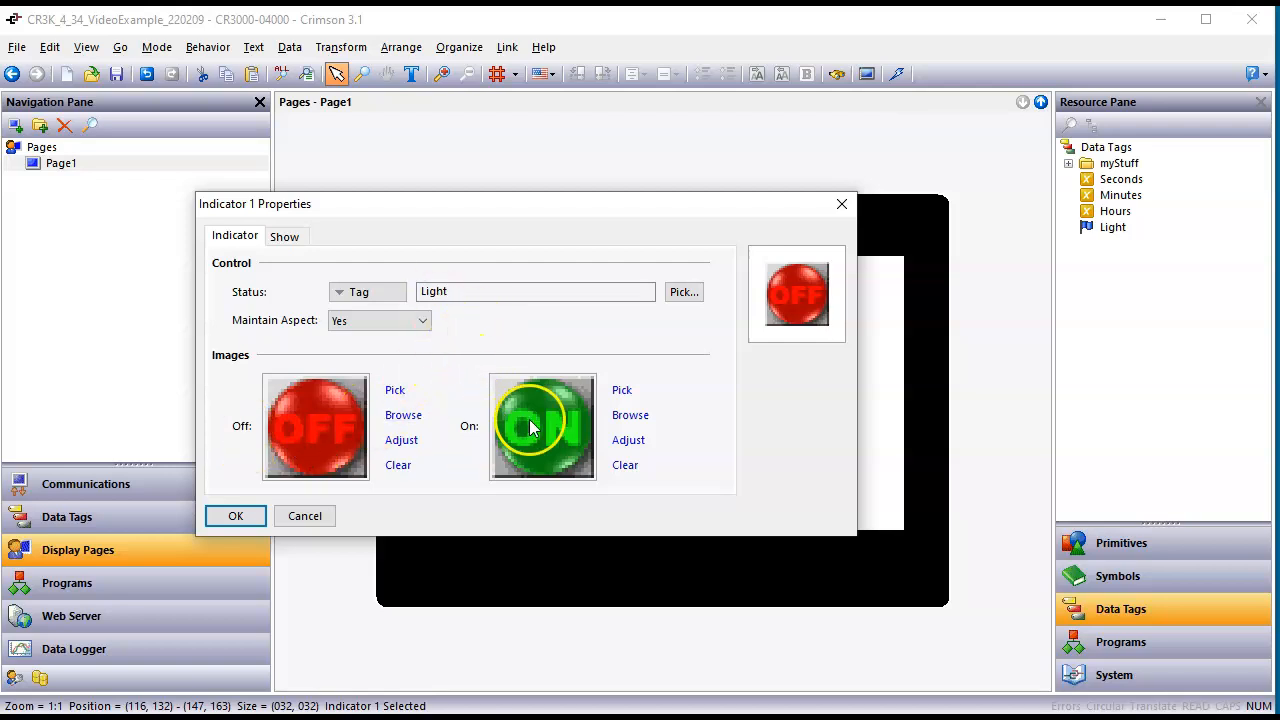
{"action": "left_click", "coordinate": [238, 515]}
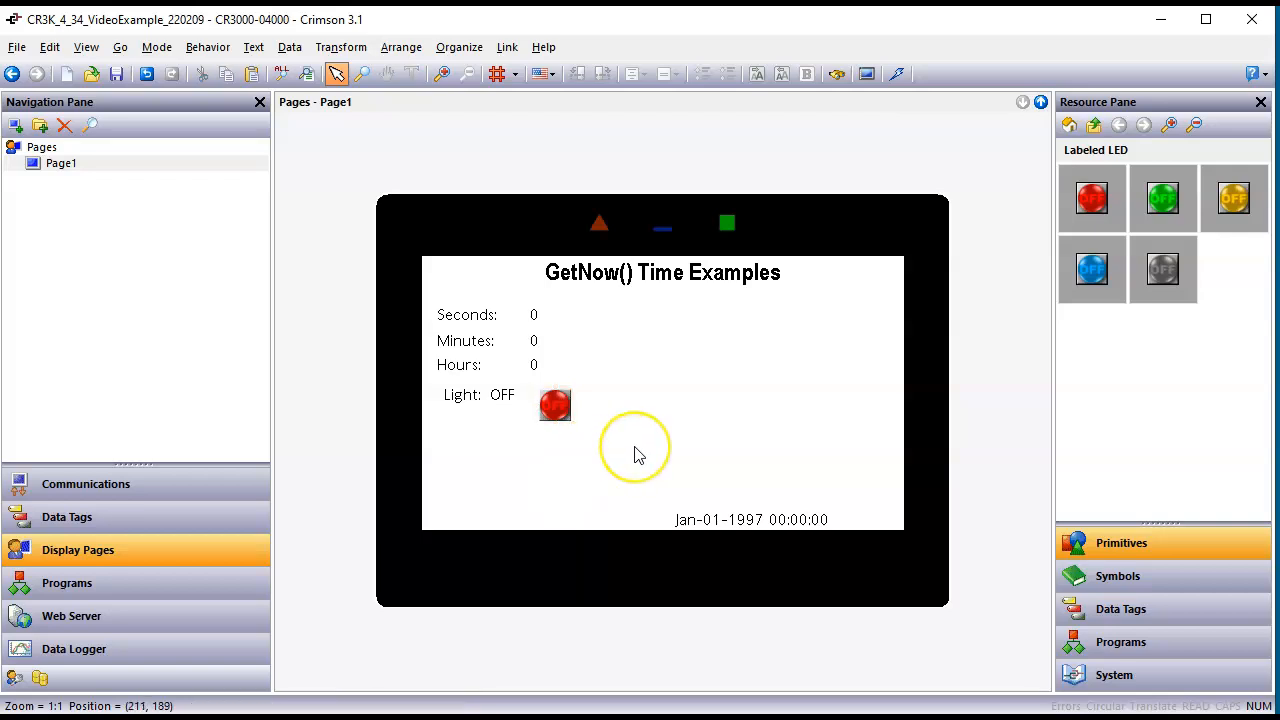
Step: Check the device's remote page in the browser, and download the updated database to the device
{"action": "left_click", "coordinate": [448, 716]}
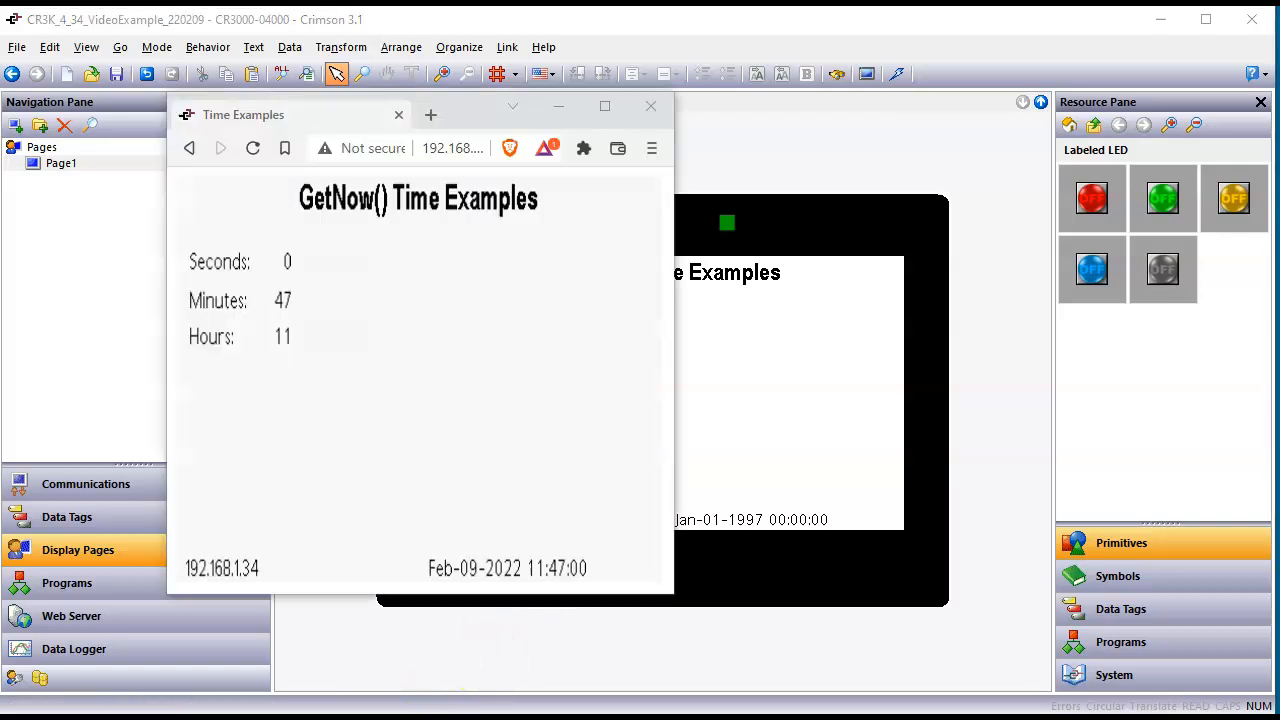
{"action": "left_click", "coordinate": [829, 430]}
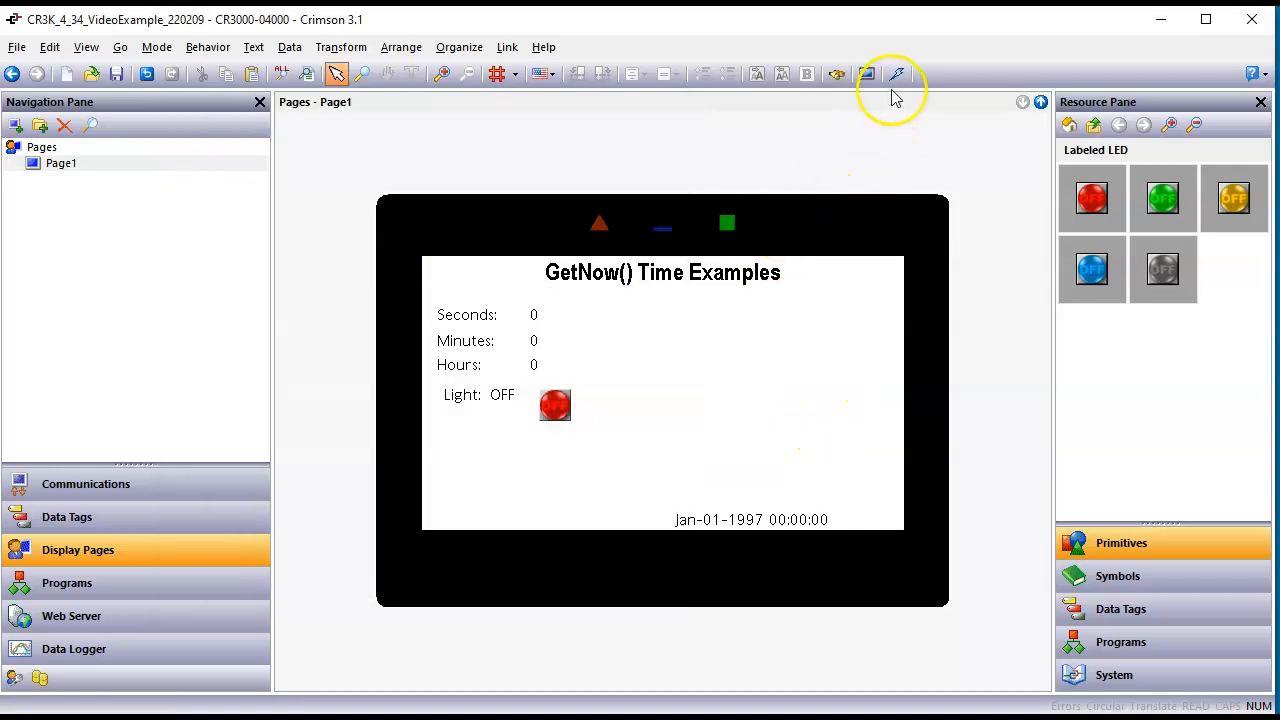
{"action": "left_click", "coordinate": [897, 74]}
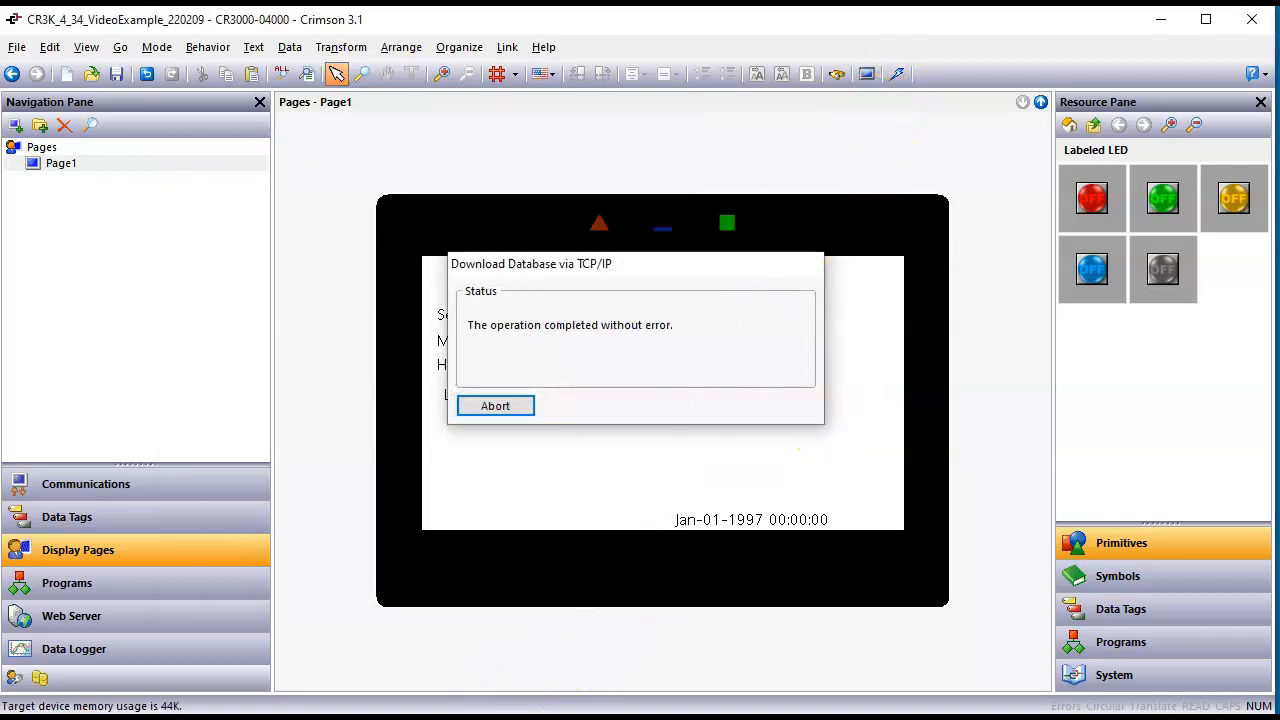
Step: Watch the Seconds value and the Light indicator on the device's remote page in the browser, and return to Crimson
{"action": "left_click", "coordinate": [416, 712]}
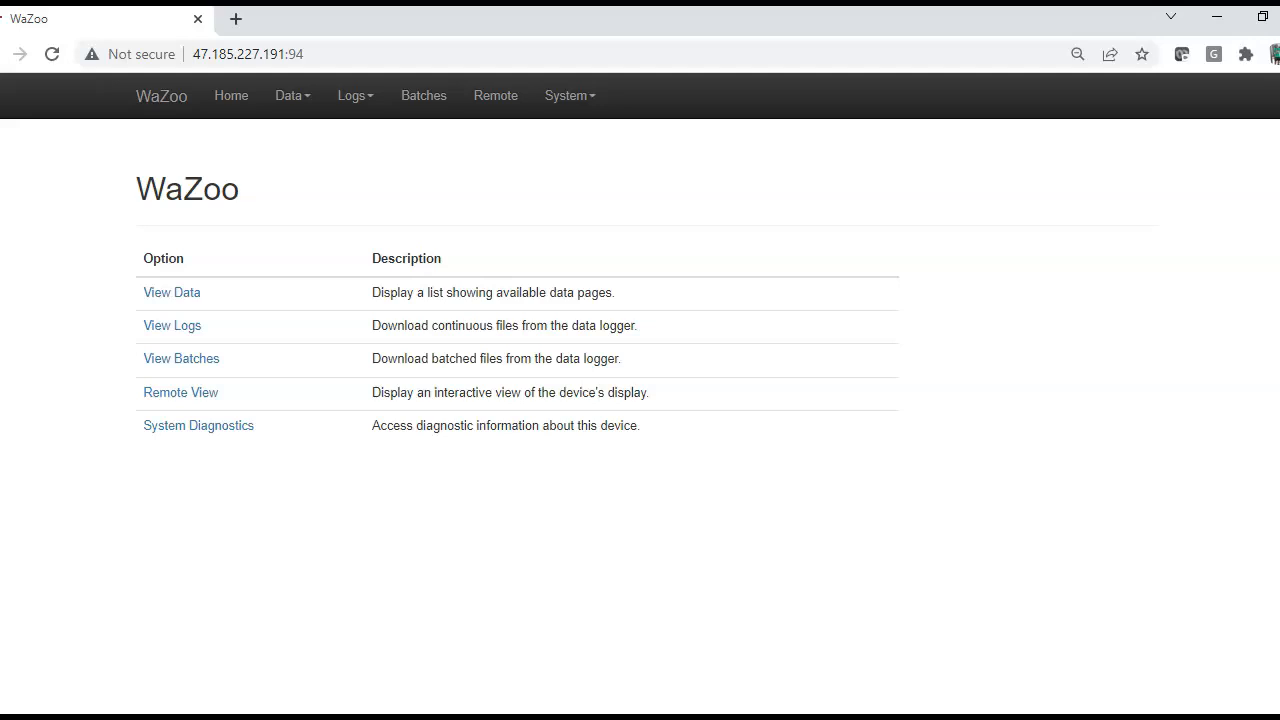
{"action": "left_click", "coordinate": [440, 712]}
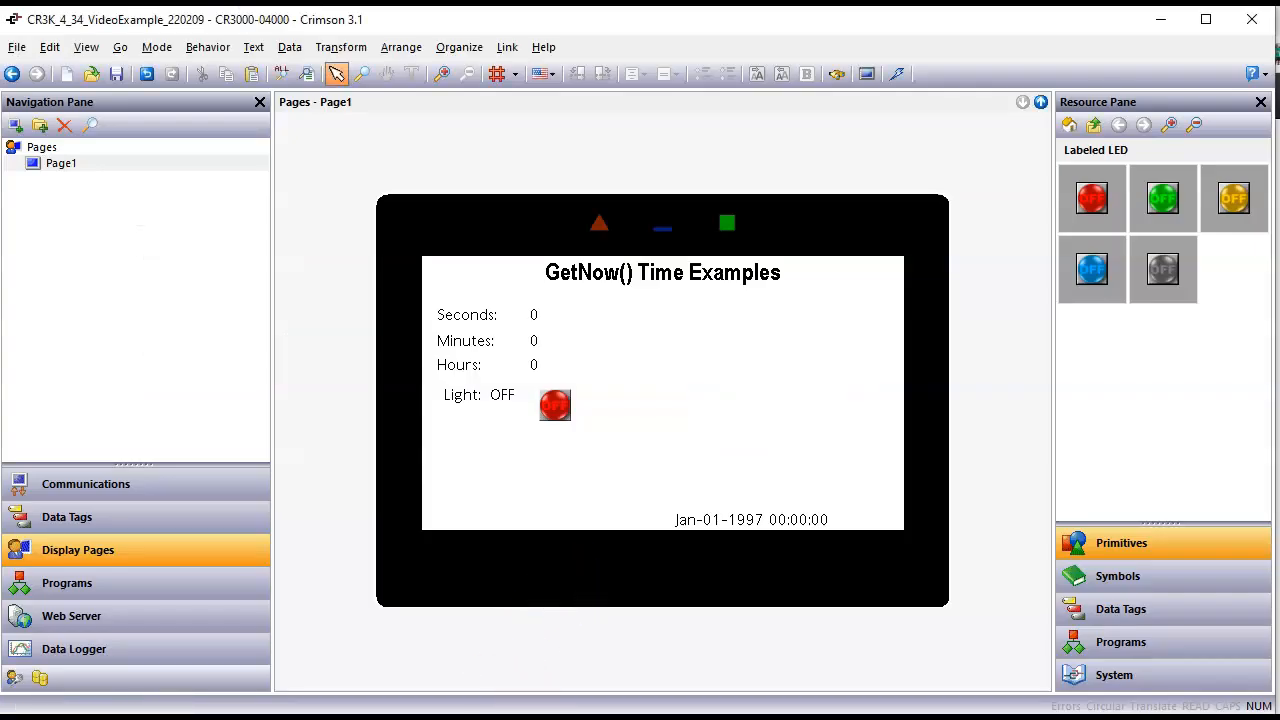
{"action": "left_click", "coordinate": [440, 712]}
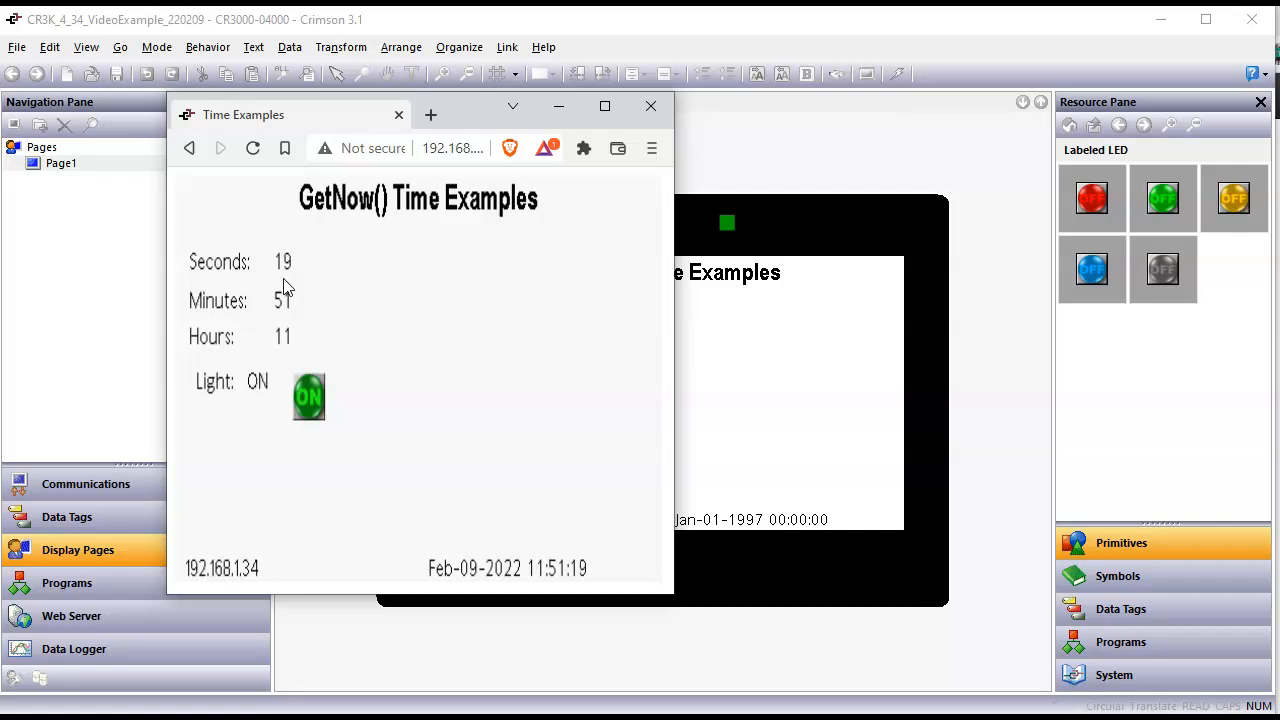
{"action": "key", "text": "alt+Tab"}
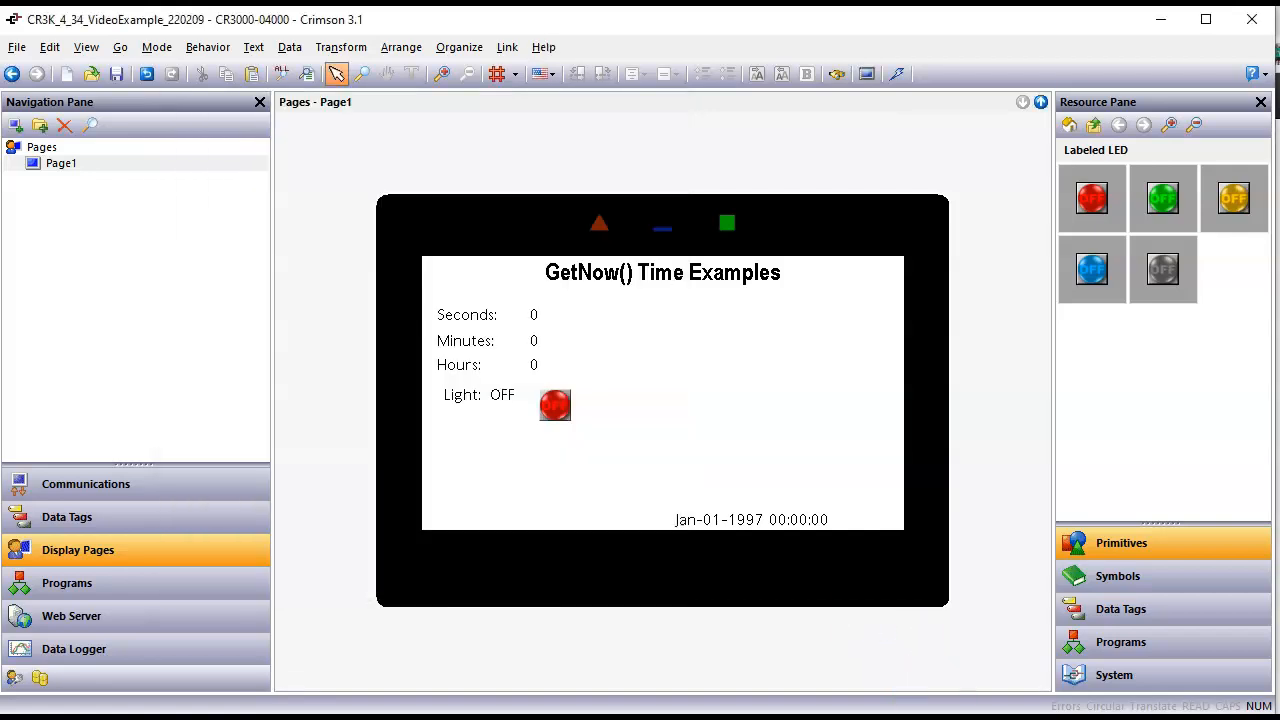
Step: Set the Seconds tag's Trigger Two to Data Match mode with a value of 20
{"action": "left_click", "coordinate": [113, 529]}
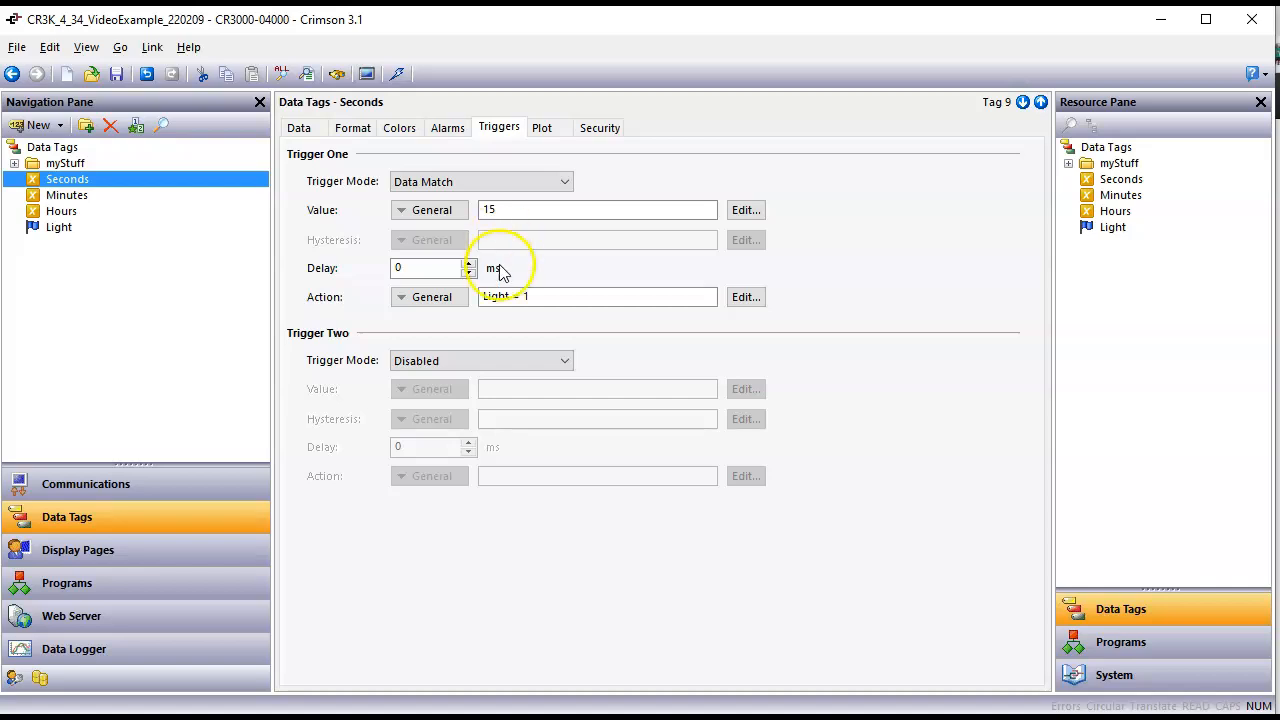
{"action": "left_click", "coordinate": [491, 360]}
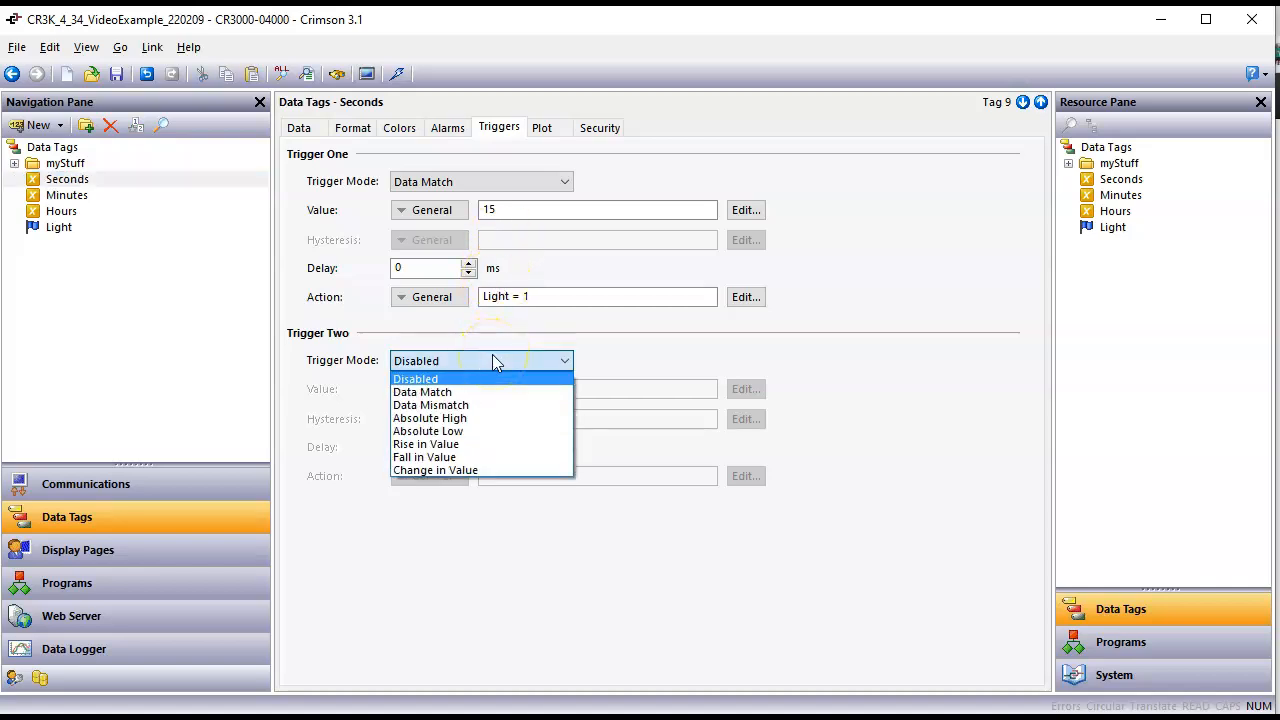
{"action": "left_click", "coordinate": [485, 392]}
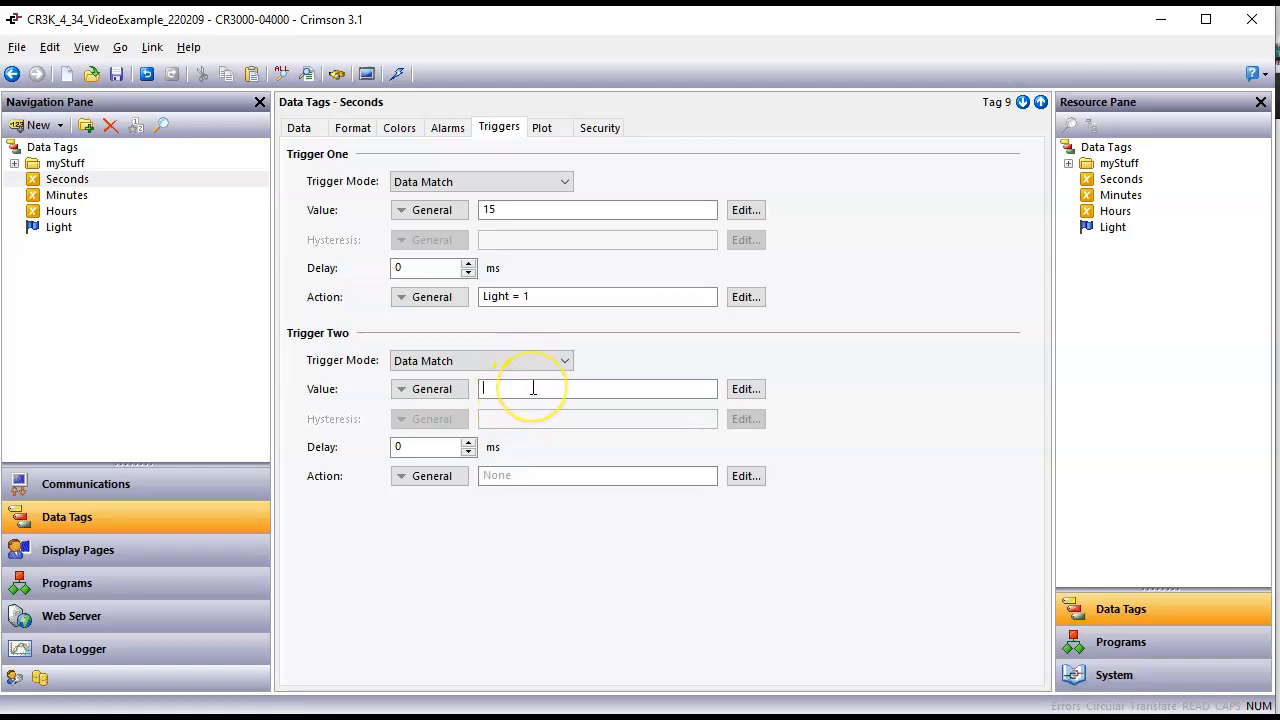
{"action": "key", "text": "ctrl+a"}
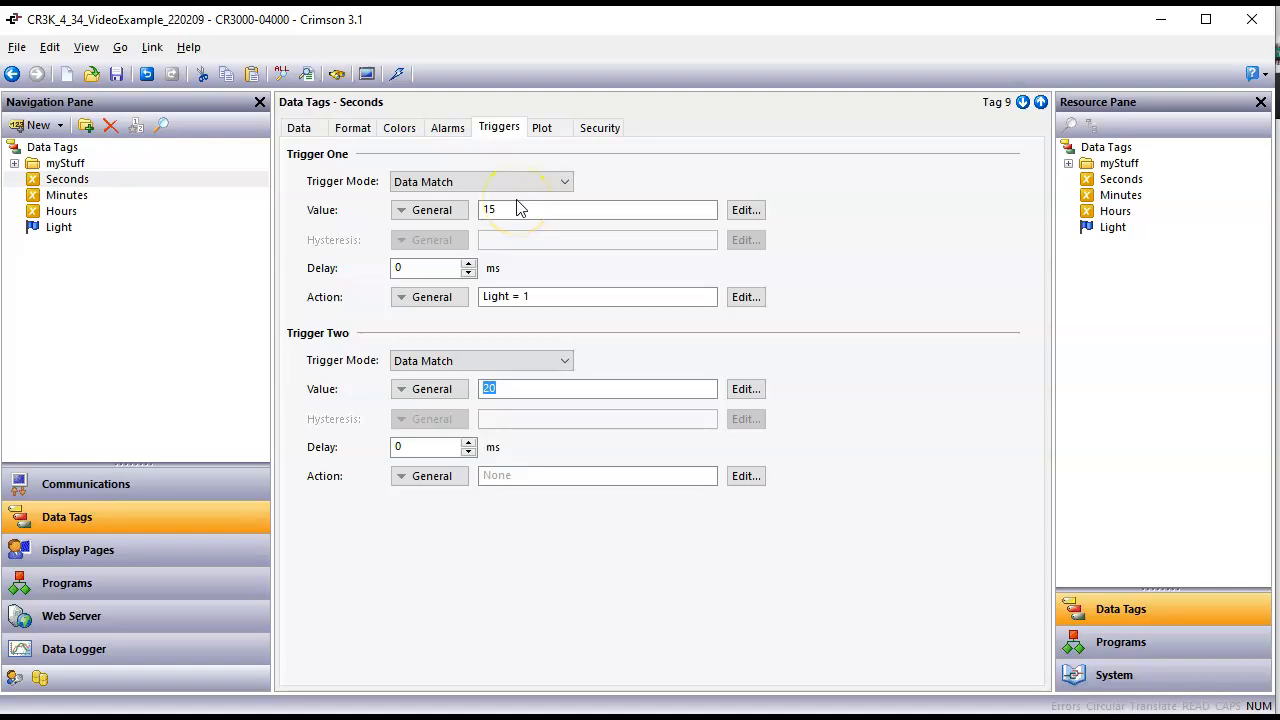
{"action": "left_click", "coordinate": [492, 218]}
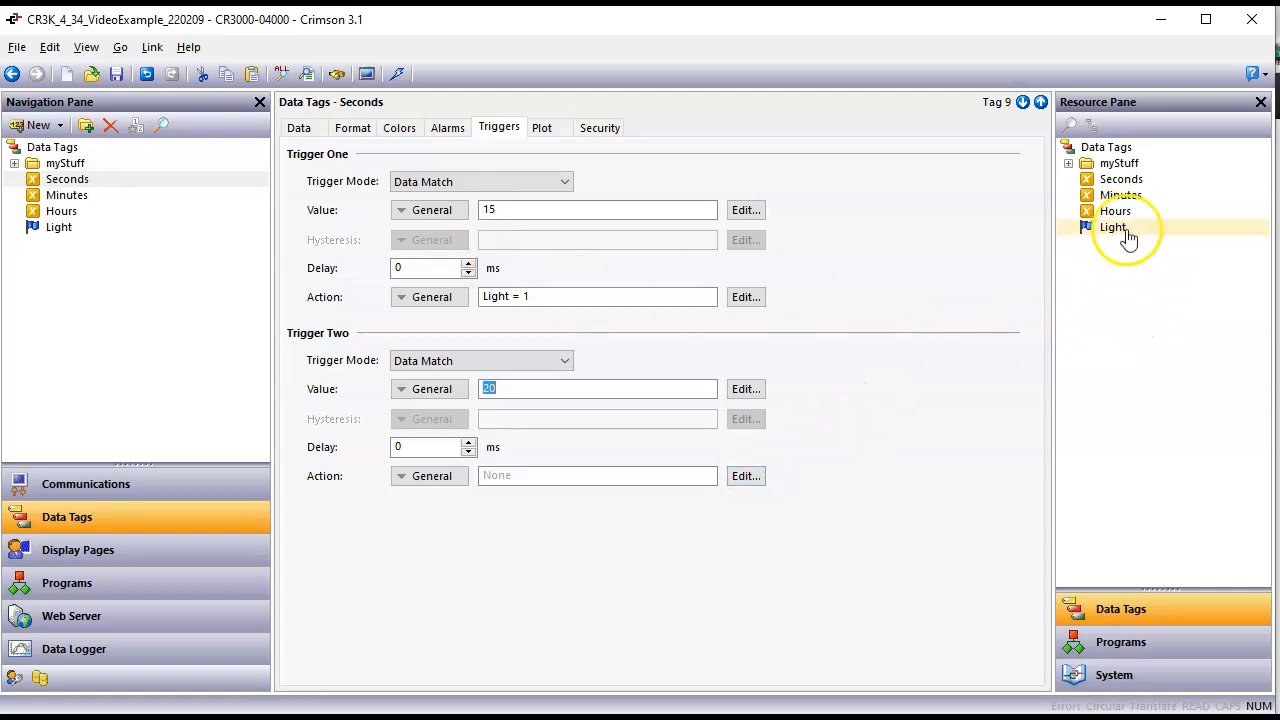
{"action": "left_click_drag", "start_coordinate": [1108, 229], "coordinate": [566, 474]}
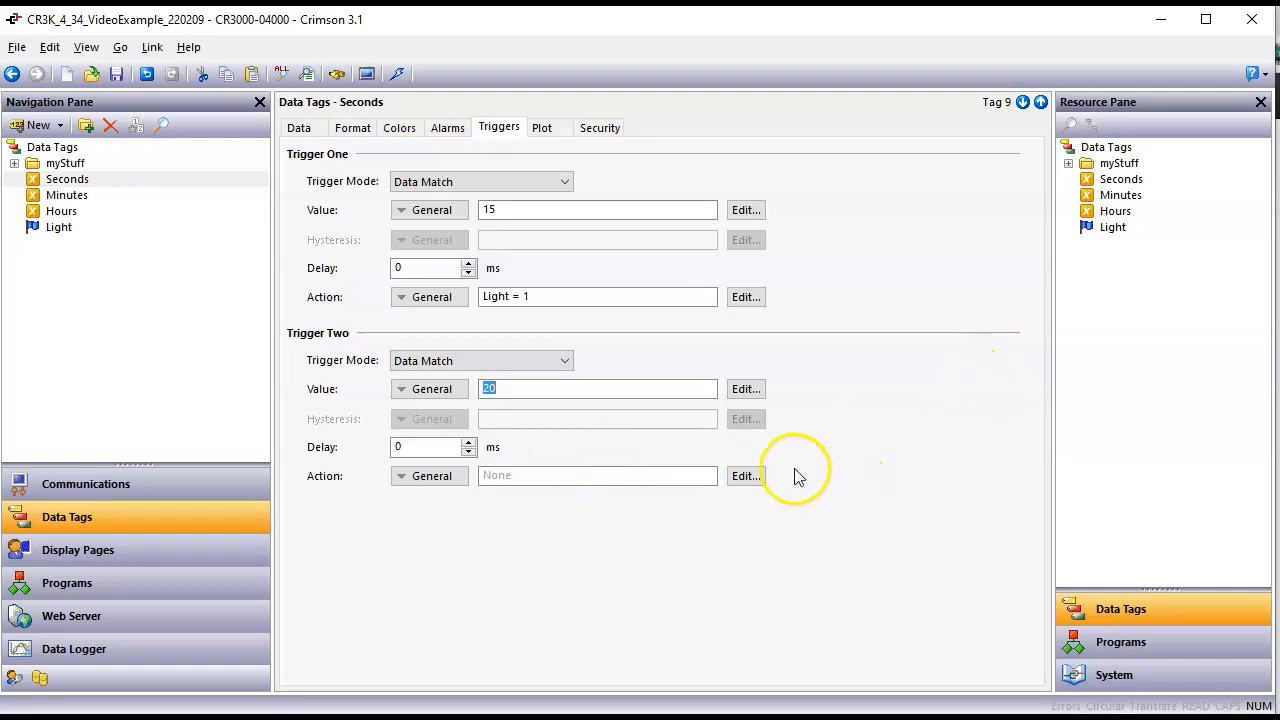
{"action": "left_click", "coordinate": [745, 476]}
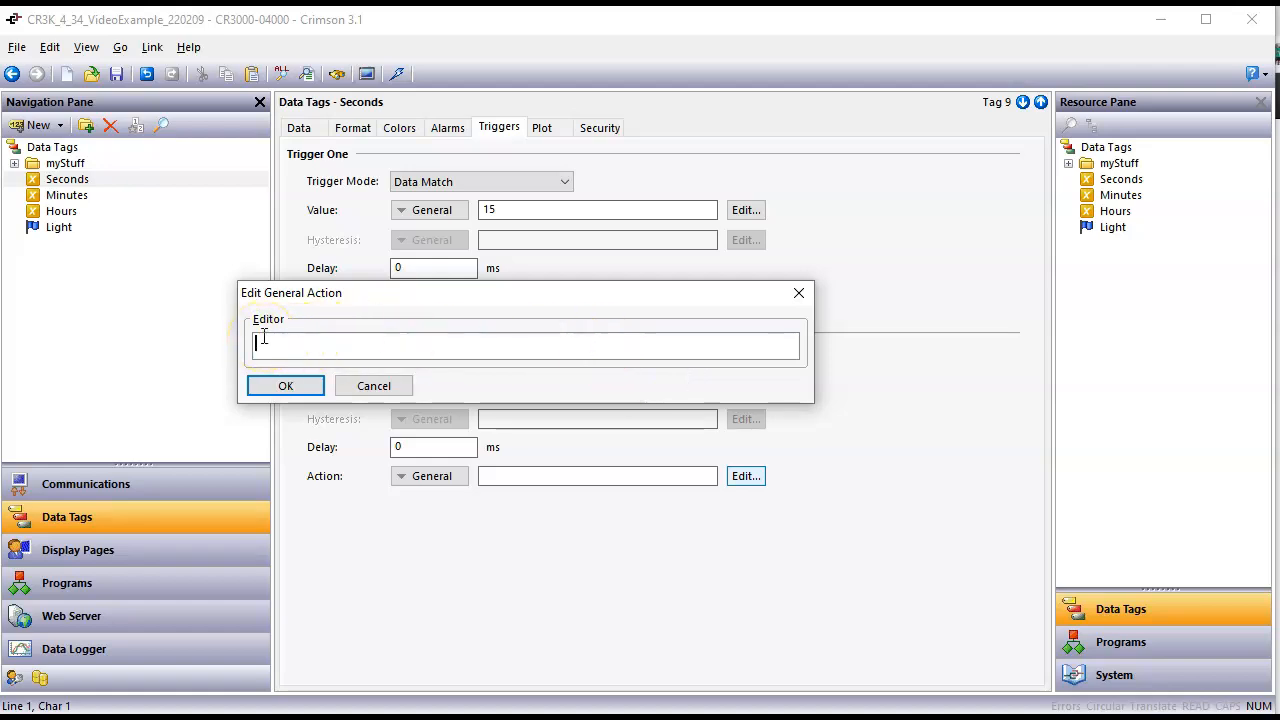
{"action": "left_click_drag", "start_coordinate": [1112, 230], "coordinate": [530, 354]}
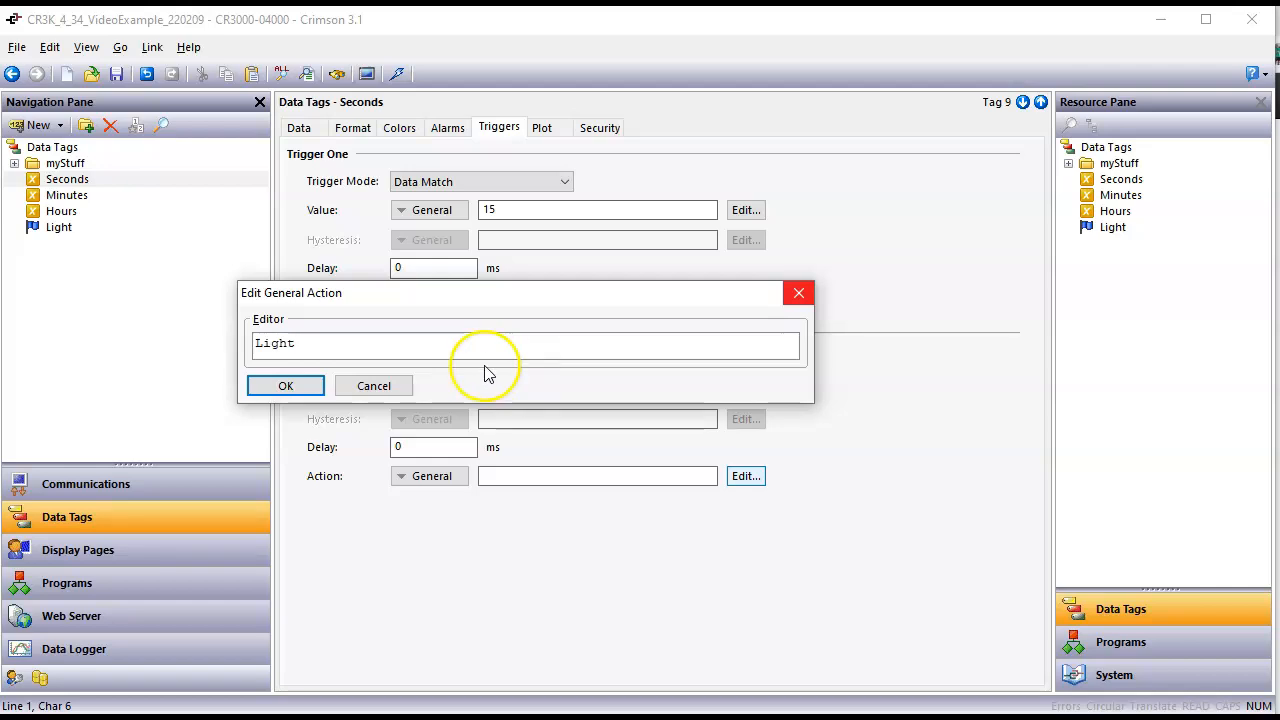
{"action": "left_click", "coordinate": [375, 386]}
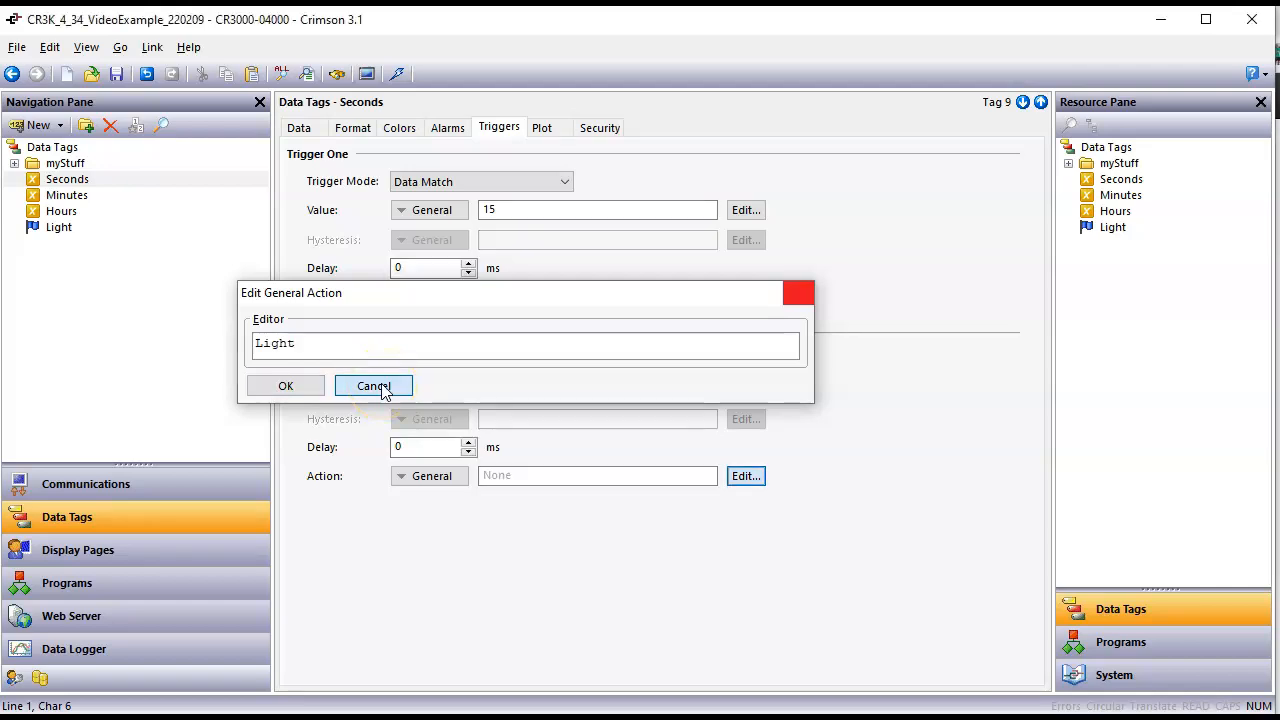
Step: Make Trigger Two's action a Complex action with the code "Light = 0;", inserting the Light tag from the resources
{"action": "left_click", "coordinate": [417, 477]}
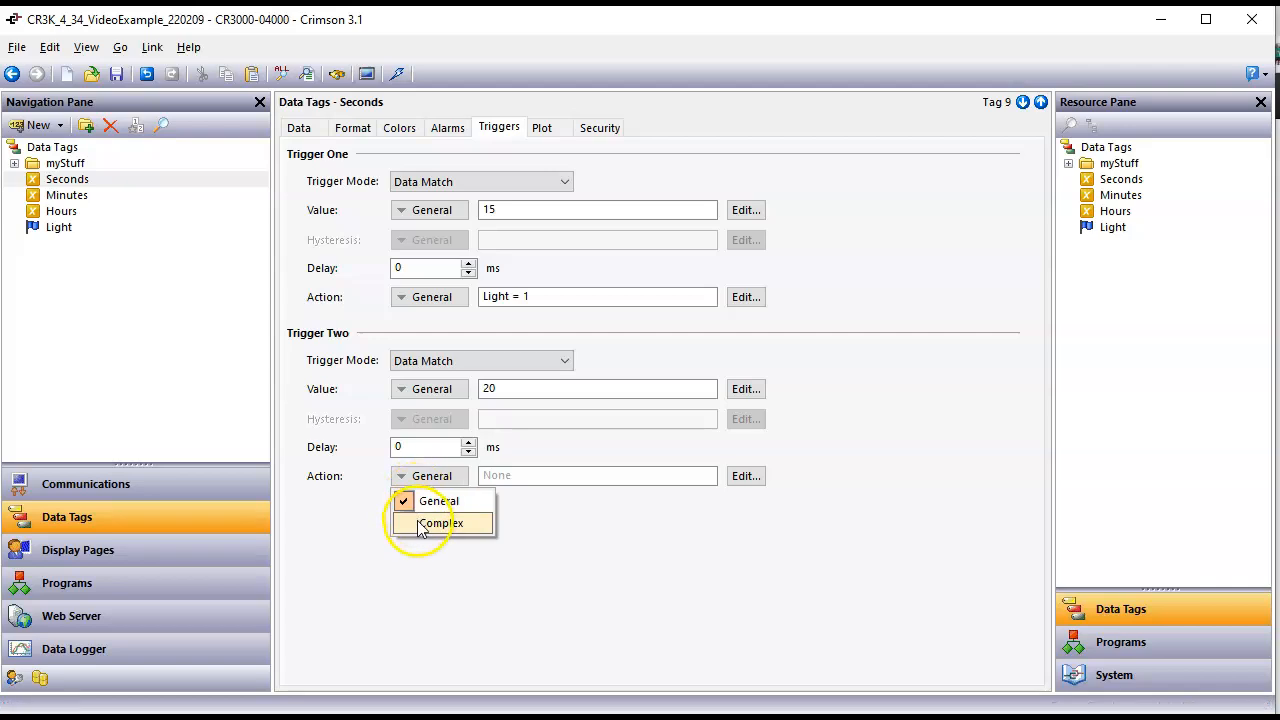
{"action": "left_click", "coordinate": [420, 523]}
{"action": "left_click", "coordinate": [476, 507]}
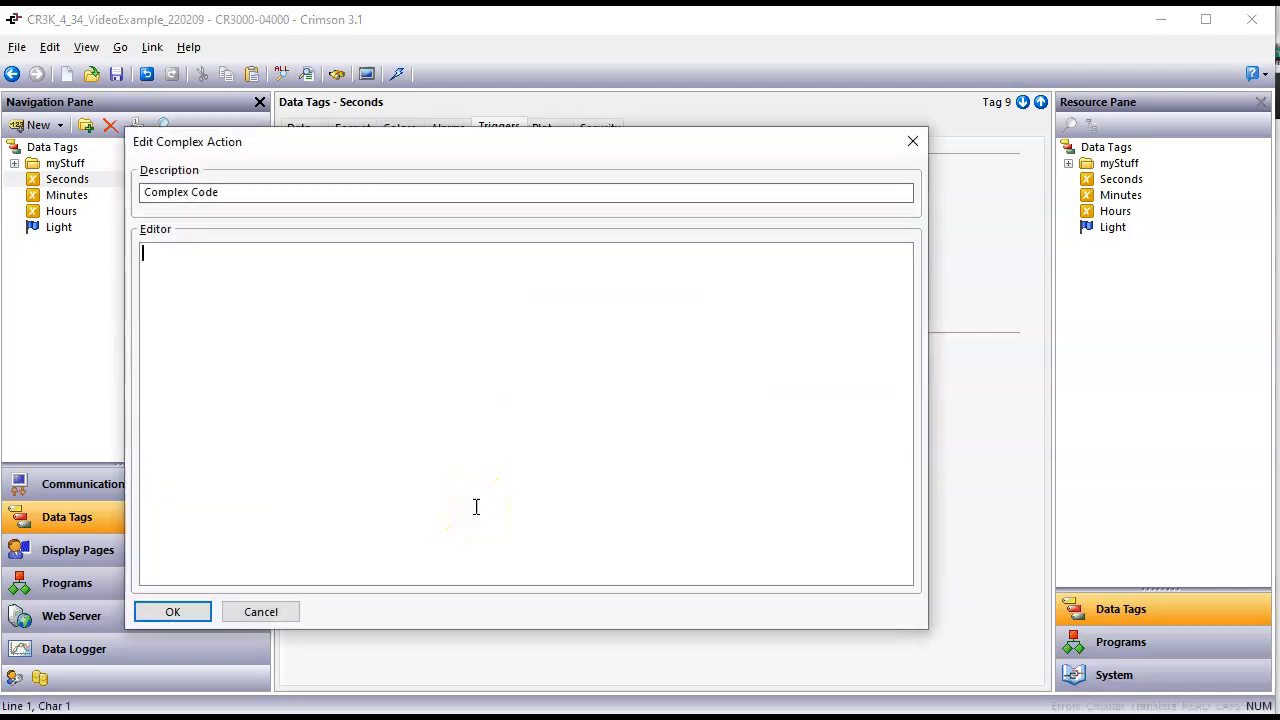
{"action": "left_click_drag", "start_coordinate": [1112, 240], "coordinate": [423, 259]}
{"action": "type", "text": "= 0;"}
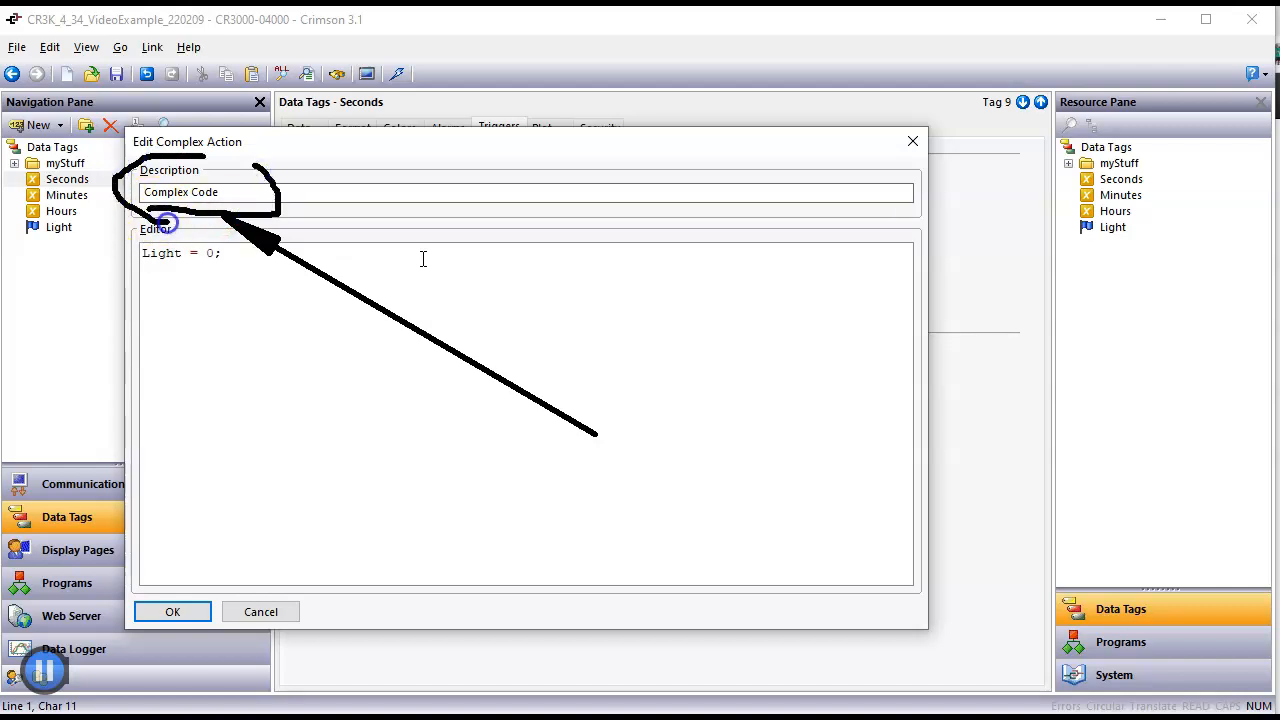
Step: Change the complex action's description to "Turn the Light OFF" and accept the action
{"action": "left_click_drag", "start_coordinate": [218, 195], "coordinate": [100, 194]}
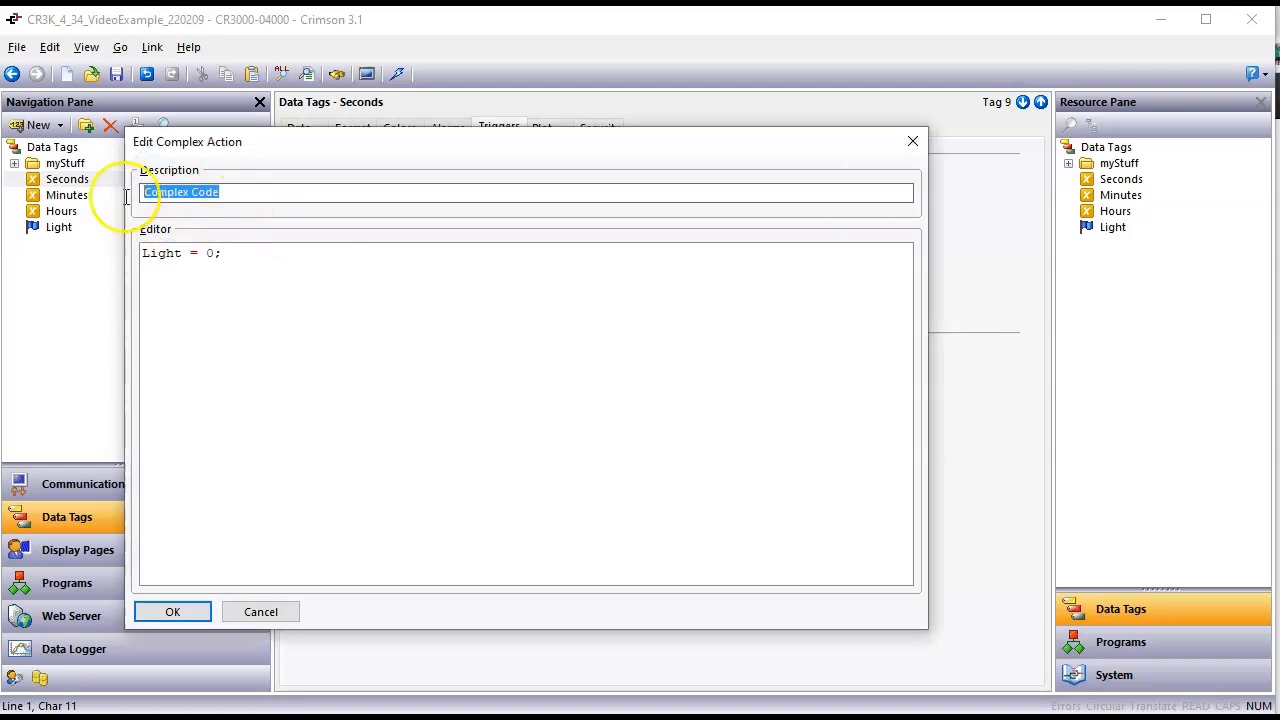
{"action": "type", "text": "Turn th"}
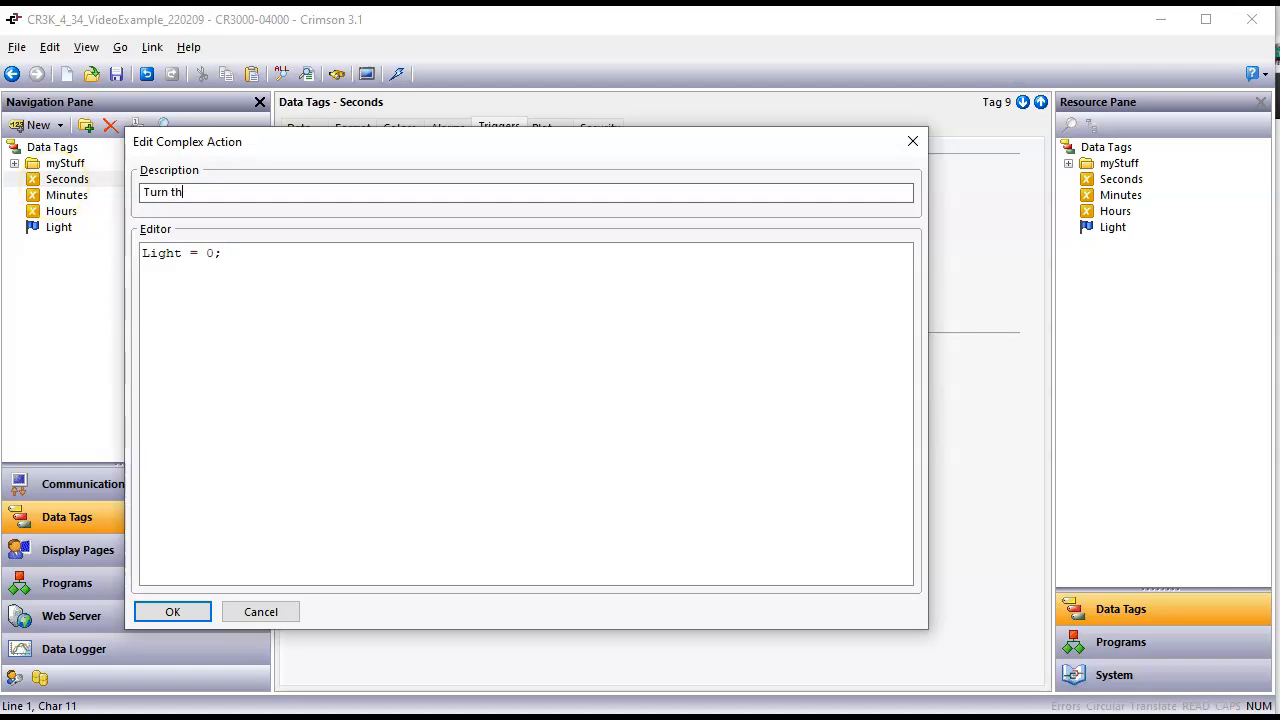
{"action": "type", "text": "e Light OFF"}
{"action": "key", "text": "Return"}
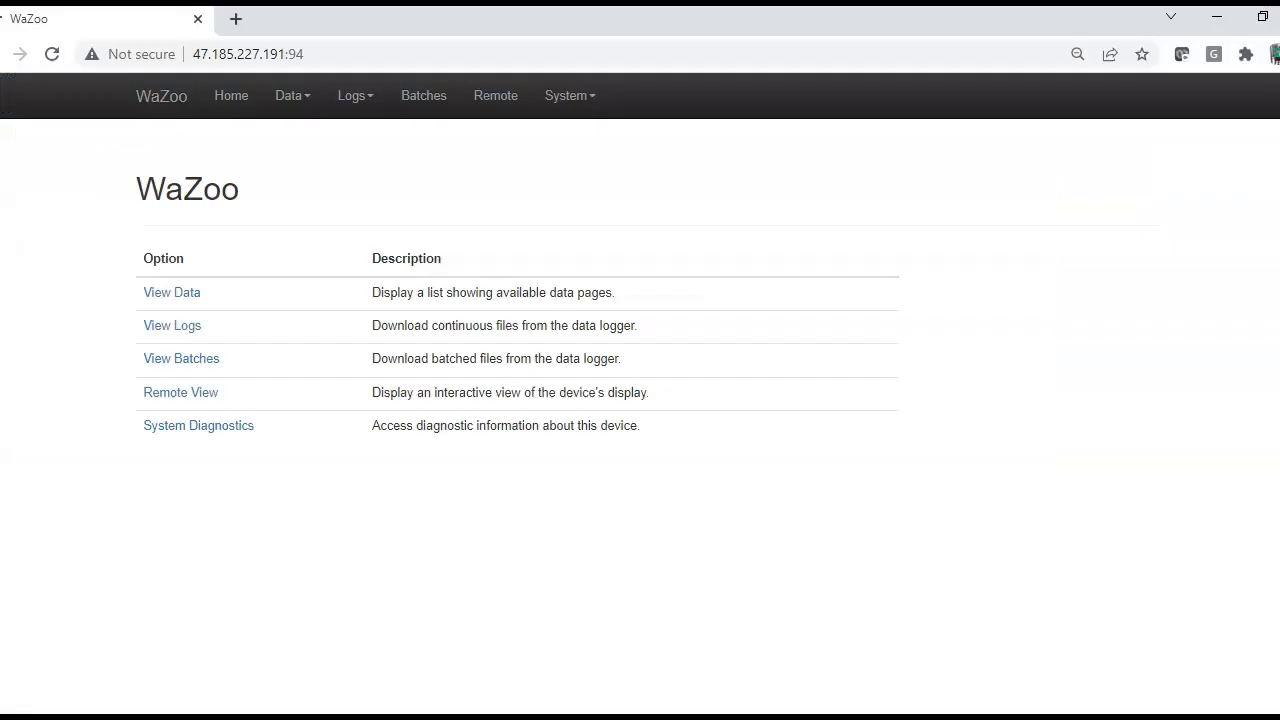
Step: Download the updated database to the device, and watch the Light indicator on its remote page in the browser
{"action": "left_click", "coordinate": [1218, 18]}
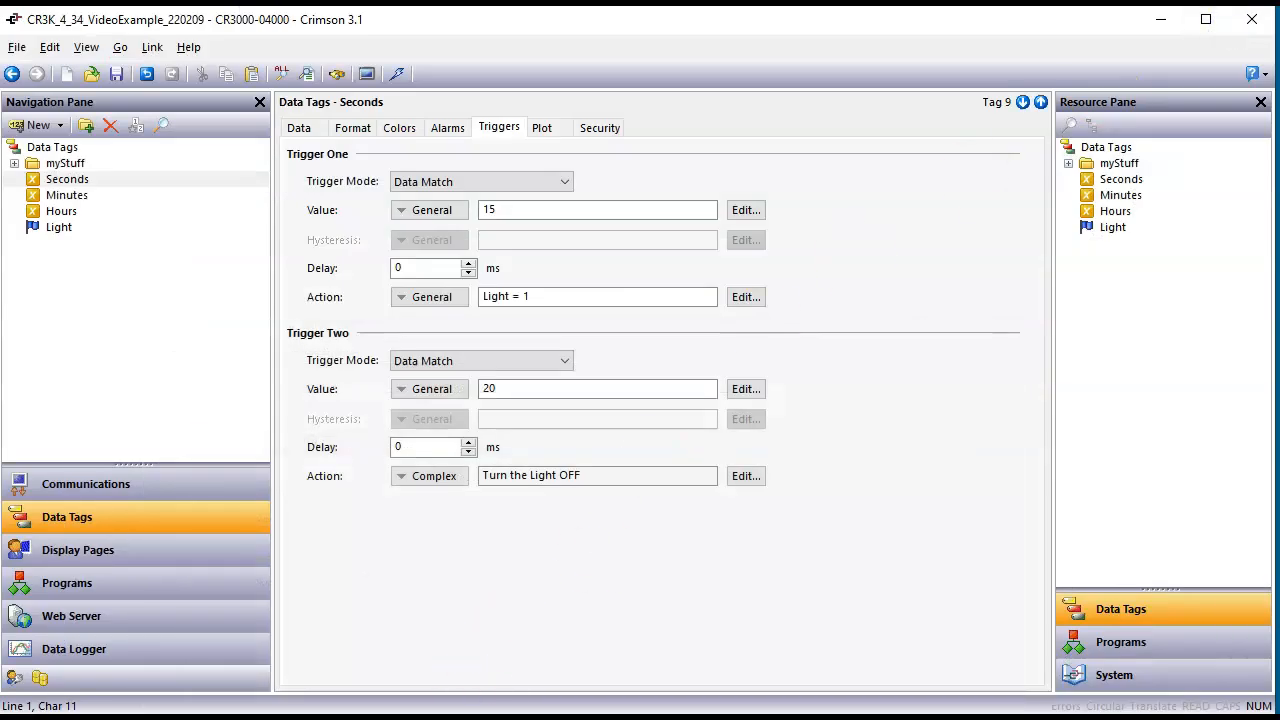
{"action": "left_click", "coordinate": [436, 718]}
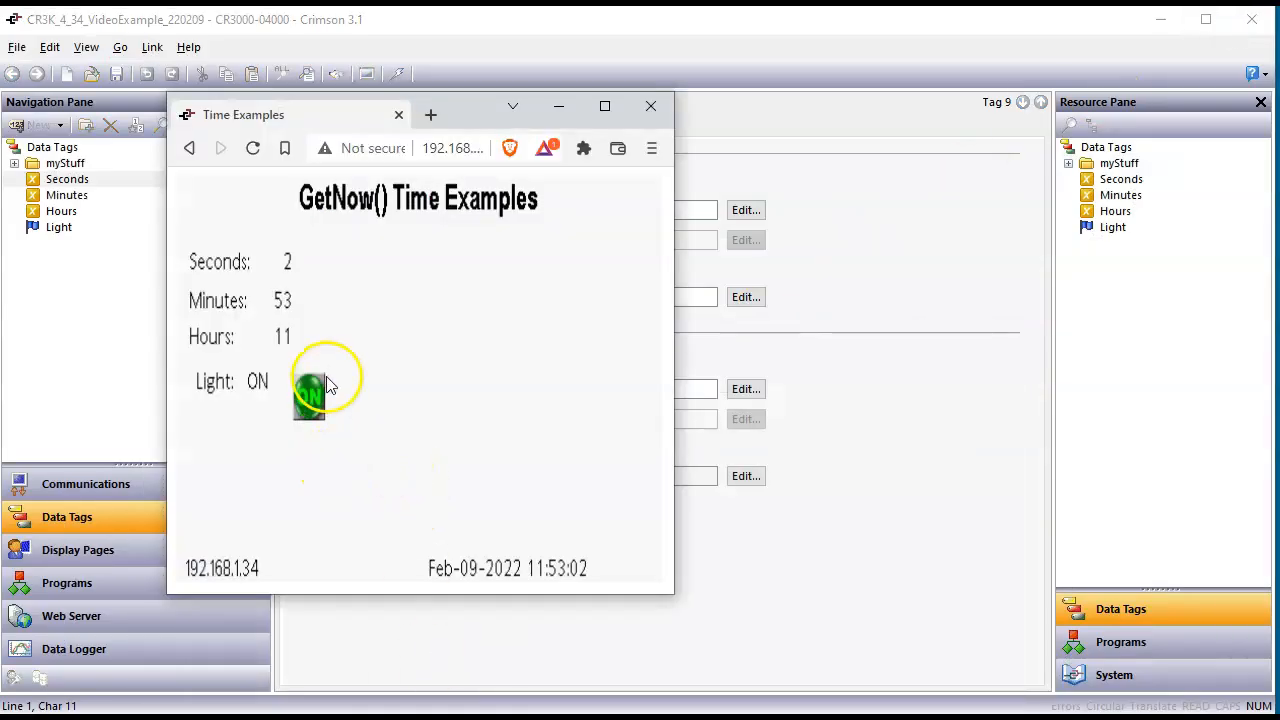
{"action": "left_click", "coordinate": [871, 657]}
{"action": "left_click", "coordinate": [398, 75]}
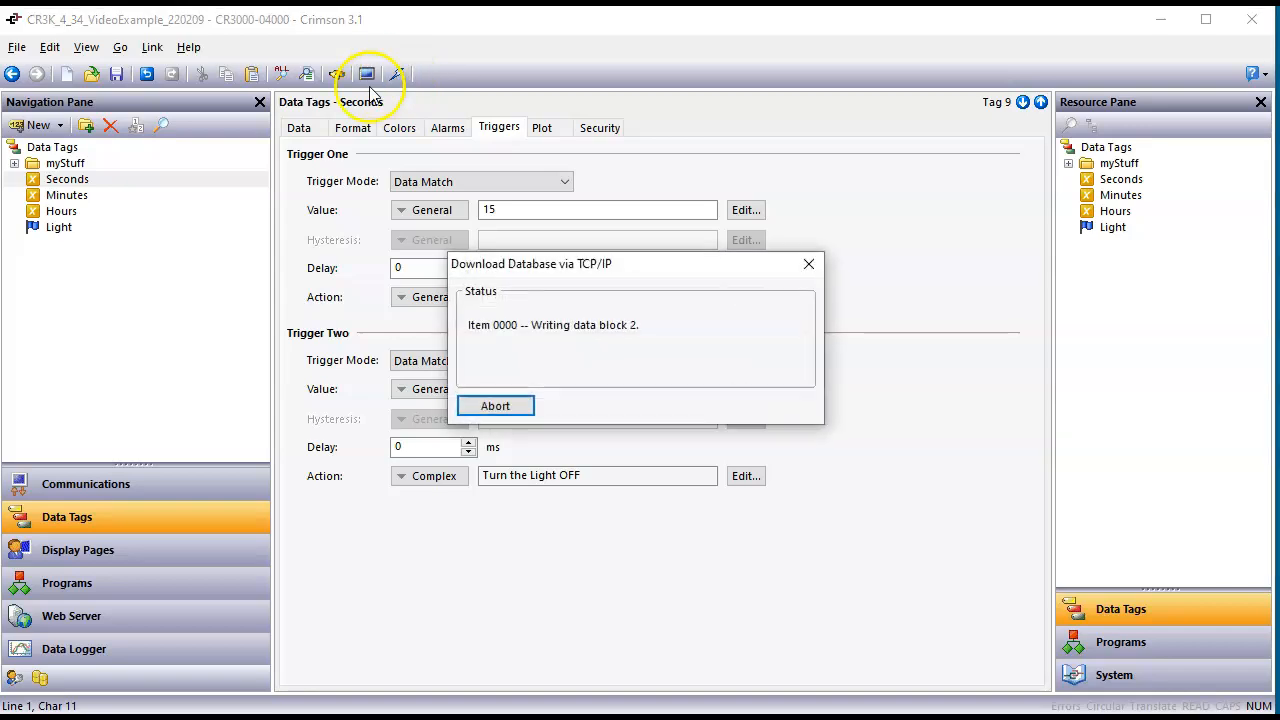
{"action": "key", "text": "alt+Tab"}
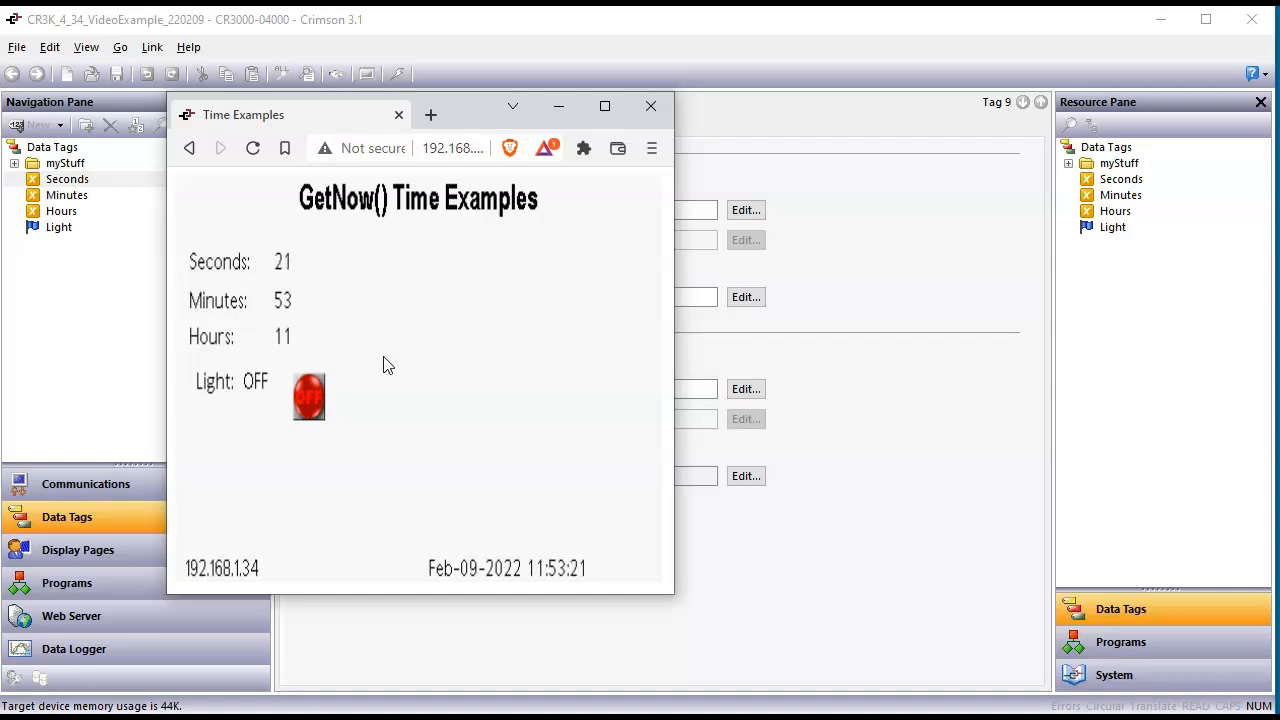
{"action": "left_click", "coordinate": [323, 428]}
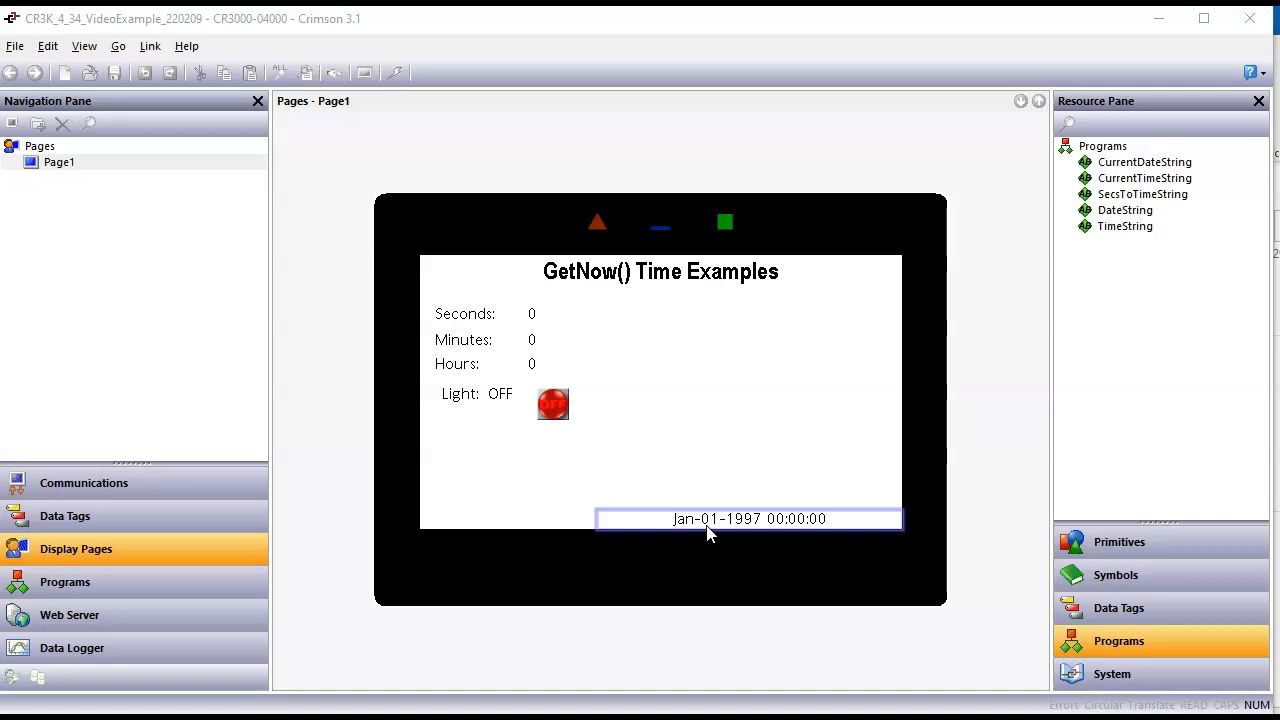
Step: Set the time and date field on Page1 to the Data Entry operation and apply its properties
{"action": "left_click", "coordinate": [731, 533]}
{"action": "double_click", "coordinate": [731, 533]}
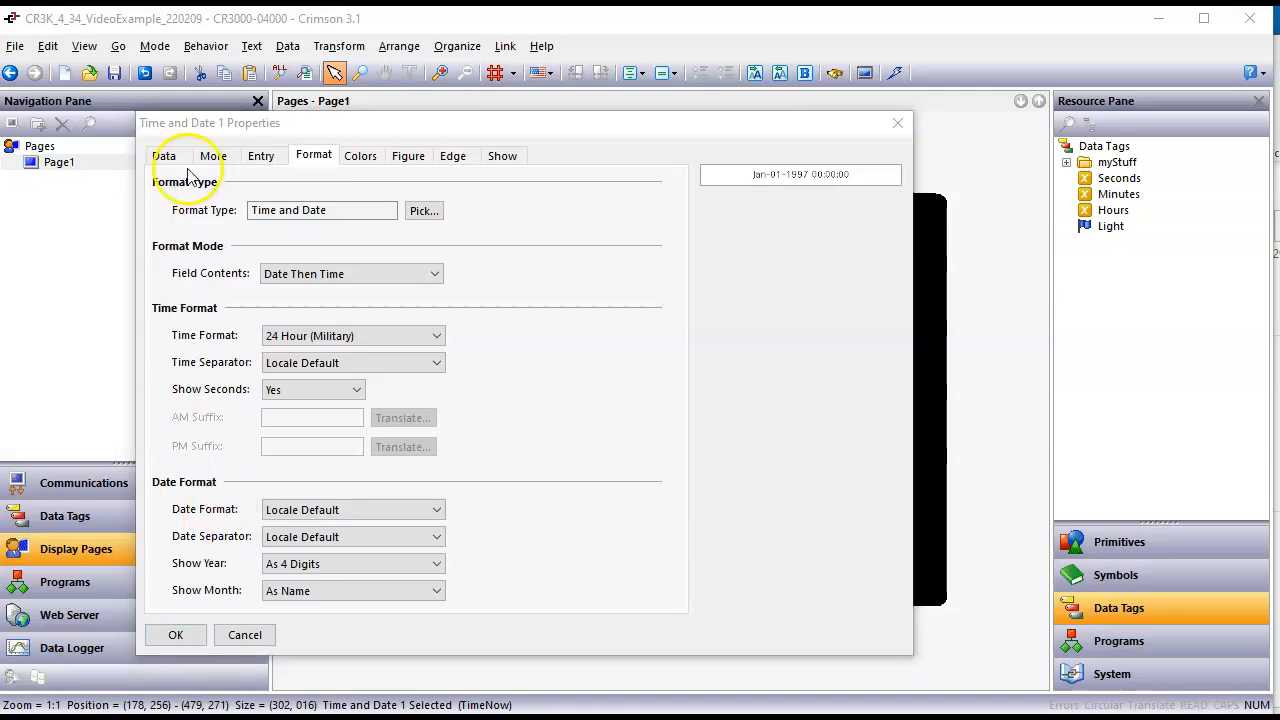
{"action": "left_click", "coordinate": [163, 158]}
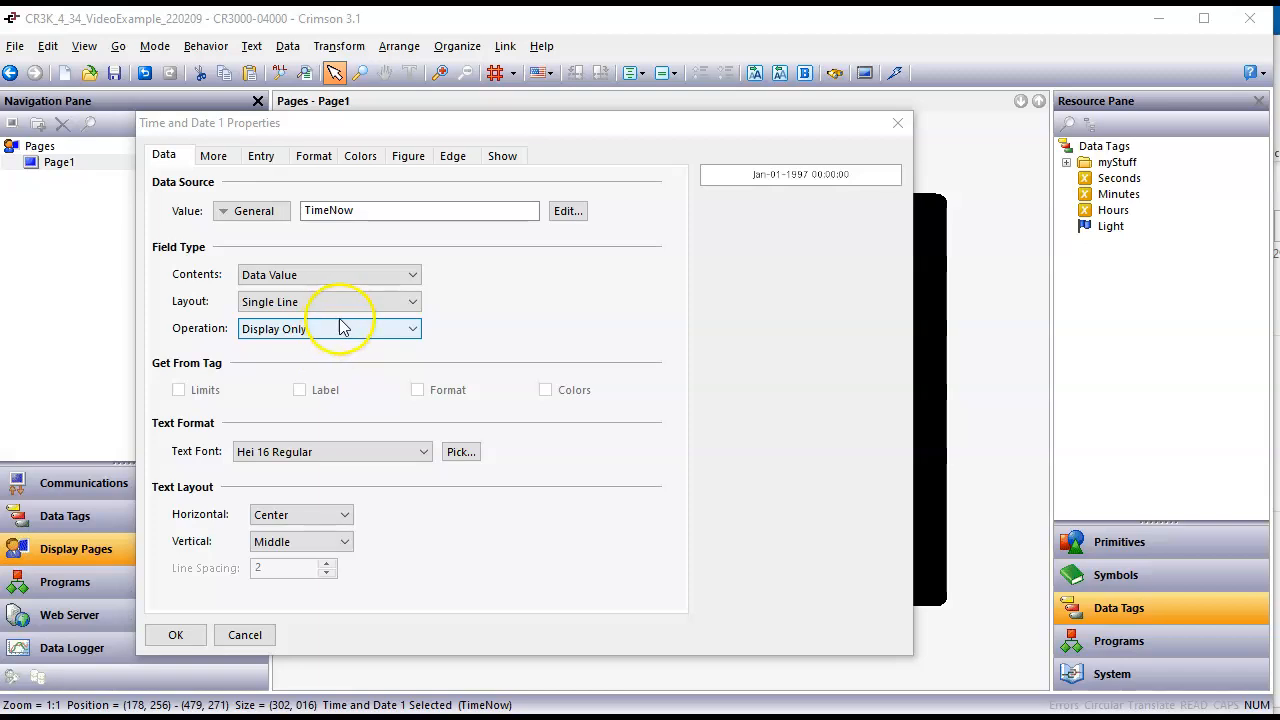
{"action": "left_click", "coordinate": [340, 331]}
{"action": "left_click", "coordinate": [333, 360]}
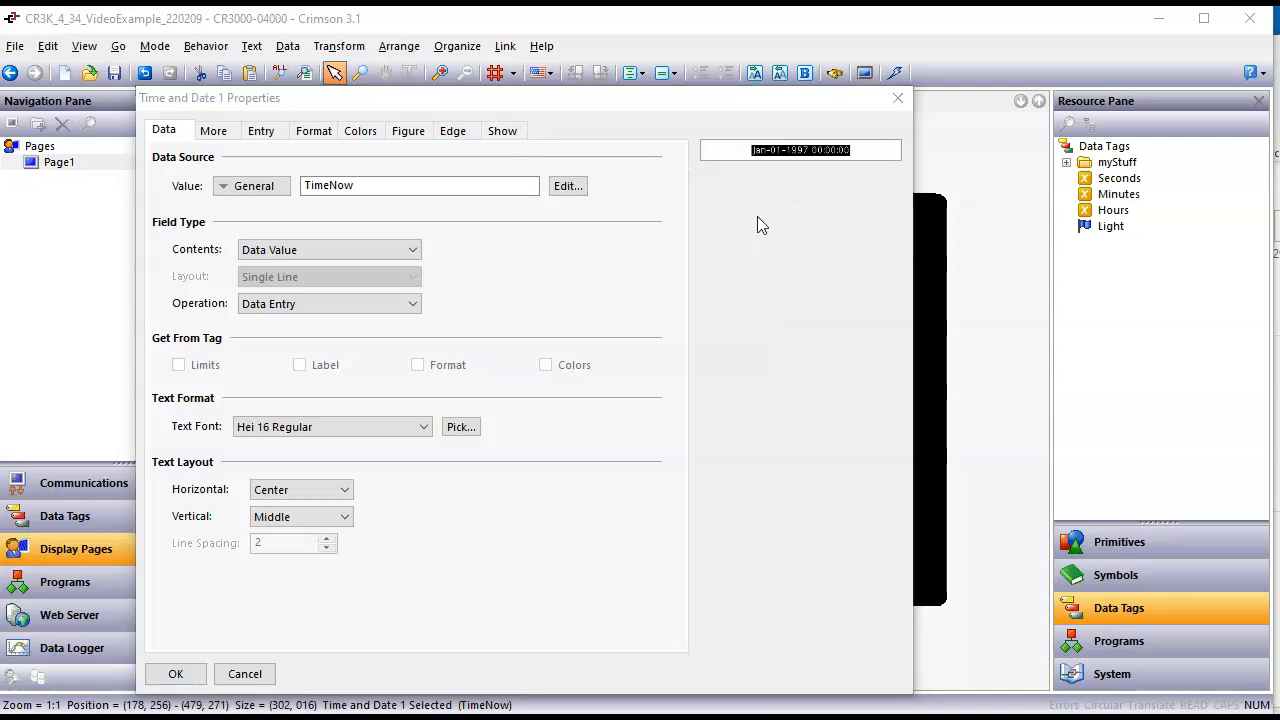
{"action": "left_click", "coordinate": [176, 672]}
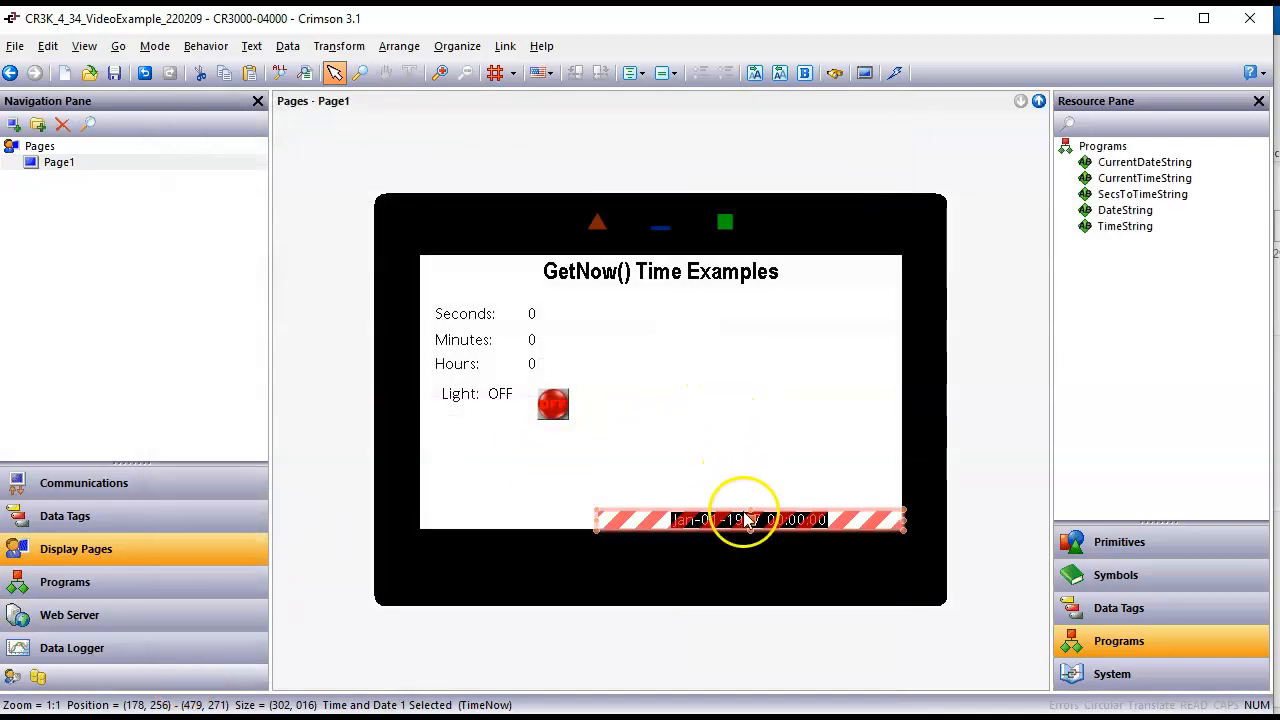
Step: Move the time and date field slightly up the page, download the database and switch to the remote page in the browser
{"action": "left_click_drag", "start_coordinate": [752, 507], "coordinate": [746, 500]}
{"action": "left_click", "coordinate": [745, 449]}
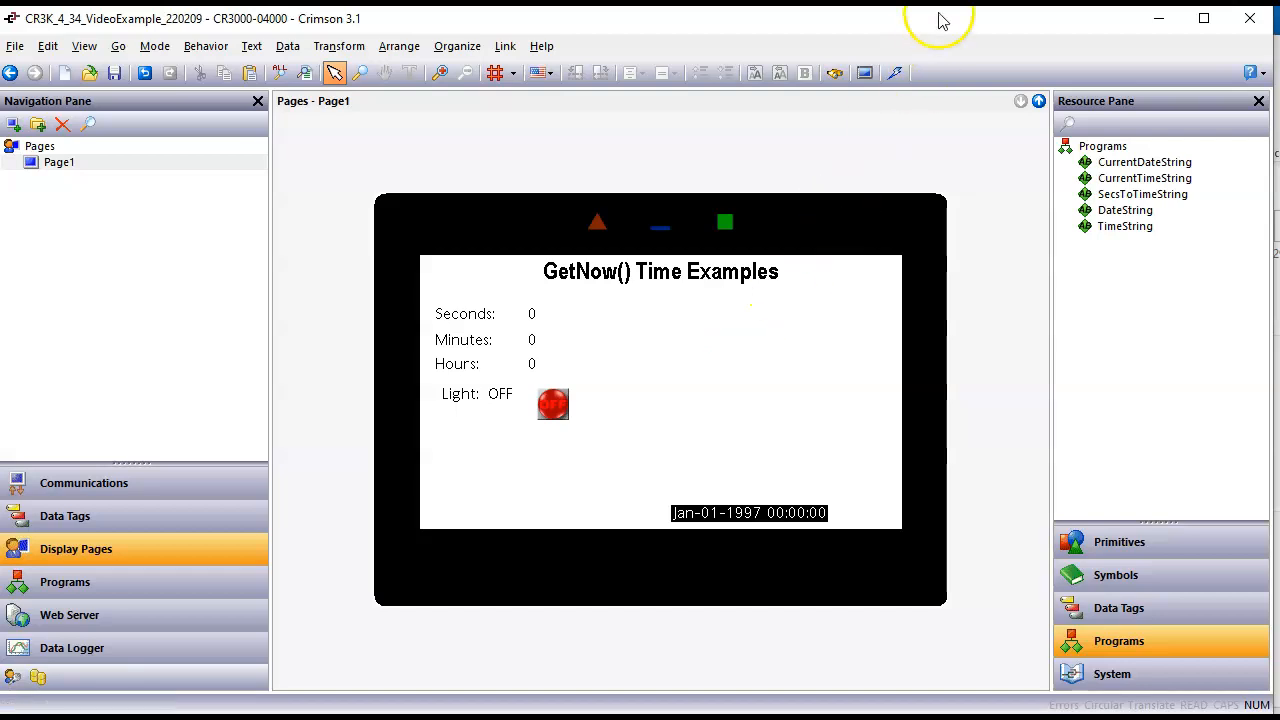
{"action": "left_click", "coordinate": [895, 73]}
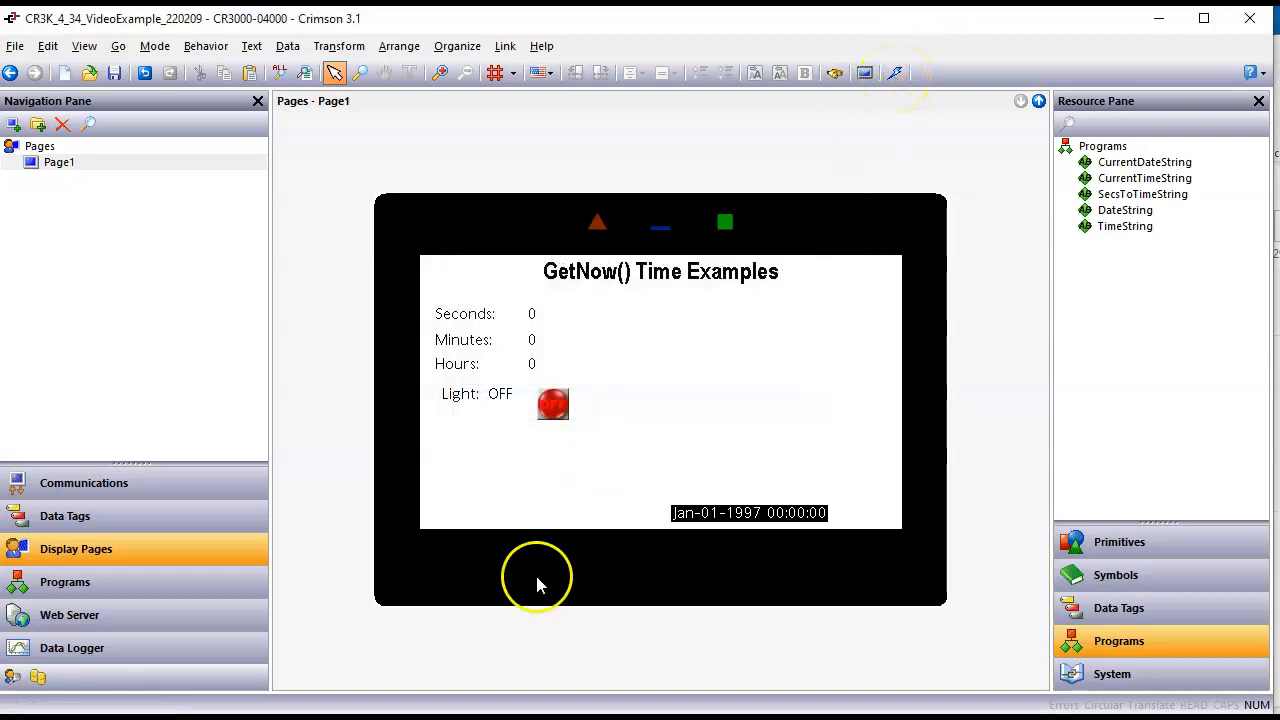
{"action": "left_click", "coordinate": [528, 718]}
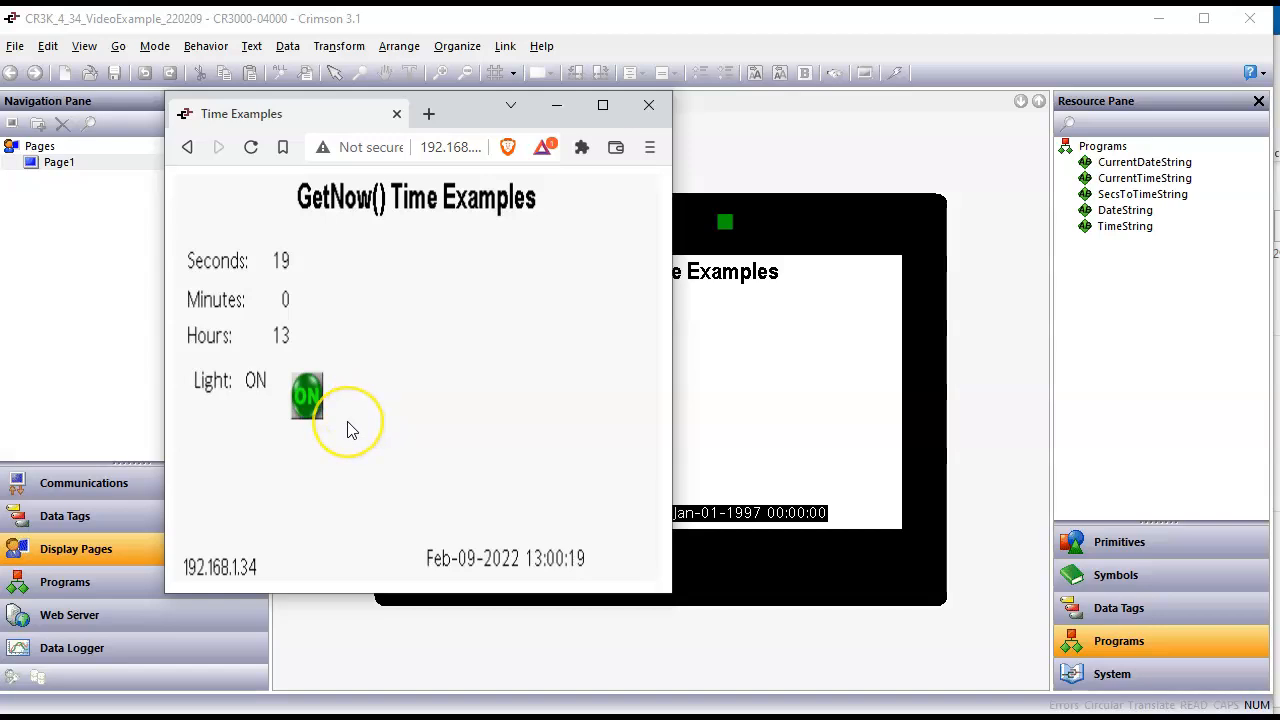
Step: Open the date and time field for entry on the remote page, adjust the time and apply it
{"action": "left_click", "coordinate": [544, 578]}
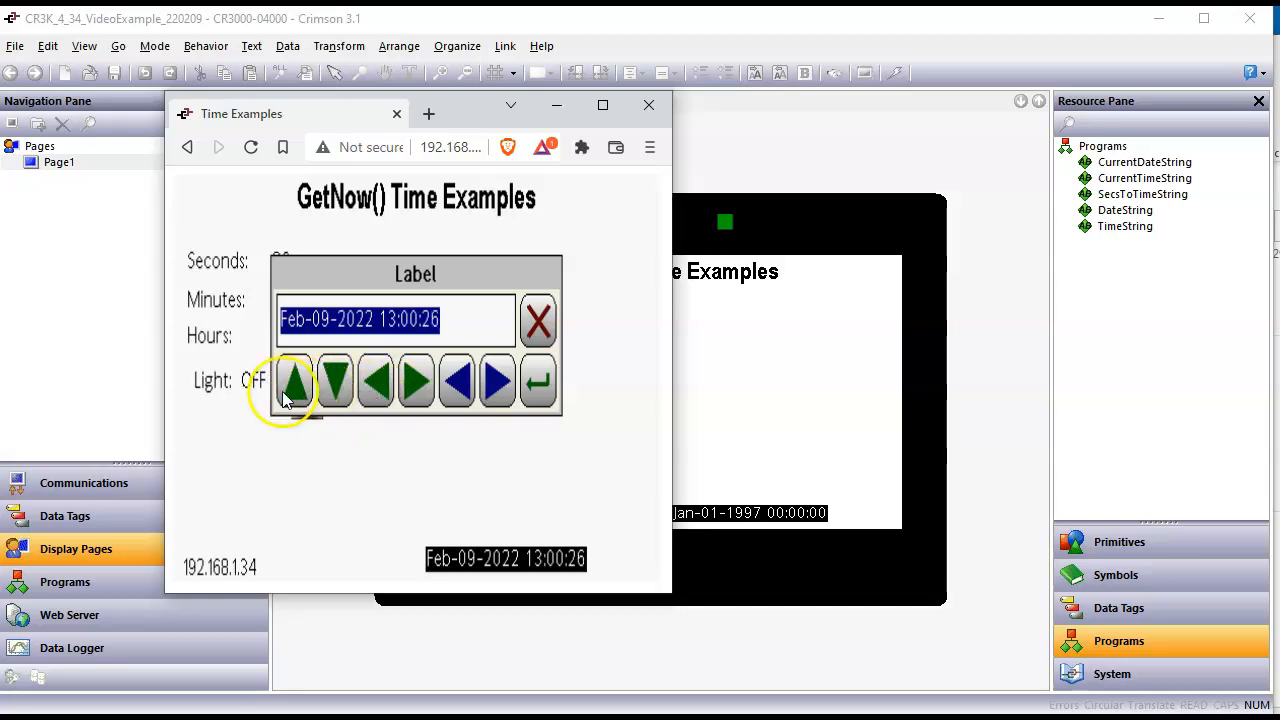
{"action": "left_click", "coordinate": [415, 382]}
{"action": "left_click", "coordinate": [415, 382]}
{"action": "left_click", "coordinate": [415, 382]}
{"action": "left_click", "coordinate": [415, 382]}
{"action": "left_click", "coordinate": [415, 382]}
{"action": "left_click", "coordinate": [415, 382]}
{"action": "left_click_drag", "start_coordinate": [396, 268], "coordinate": [481, 283]}
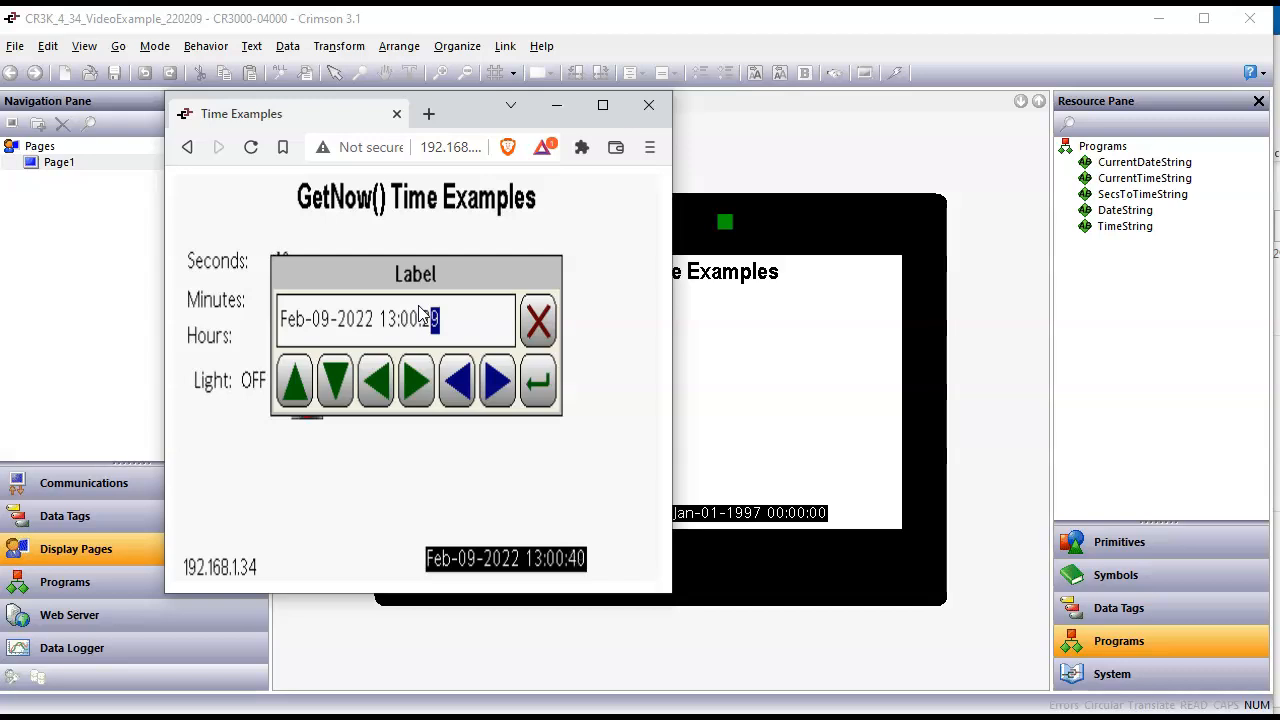
{"action": "left_click", "coordinate": [292, 375]}
{"action": "left_click", "coordinate": [536, 380]}
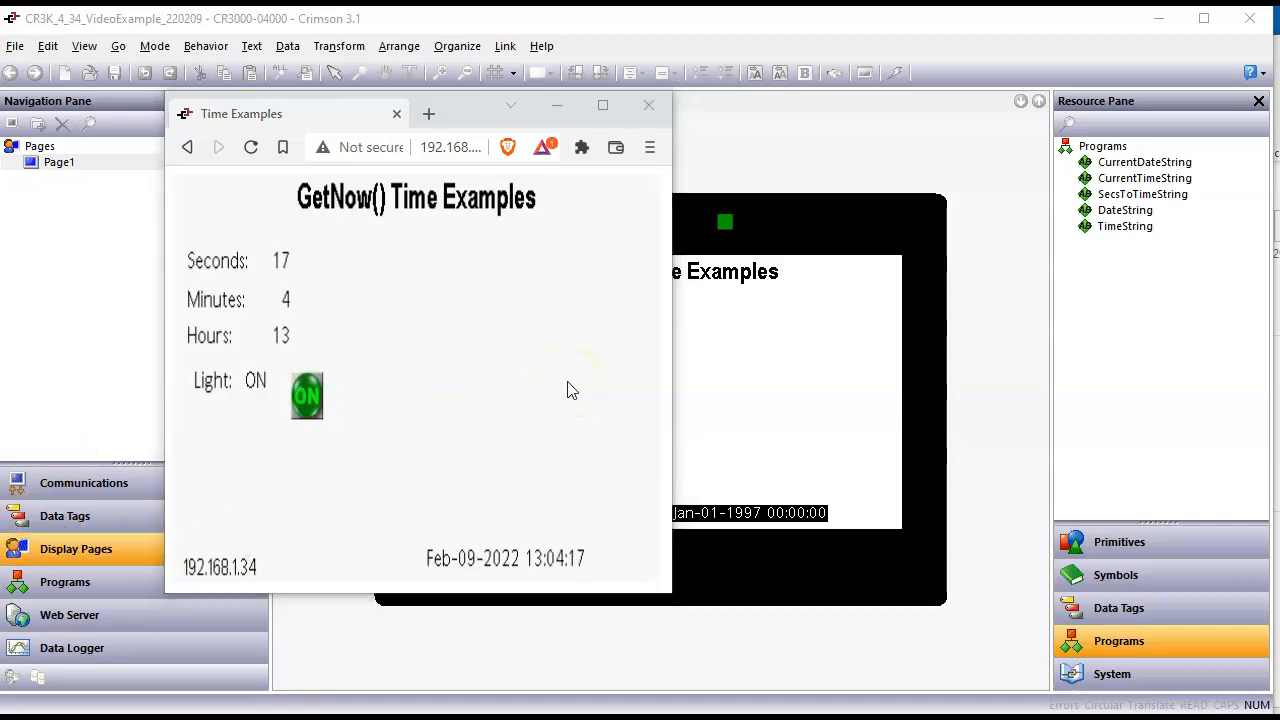
Step: Set the seconds of the remote page's date and time field to 17 and apply the change
{"action": "left_click", "coordinate": [577, 563]}
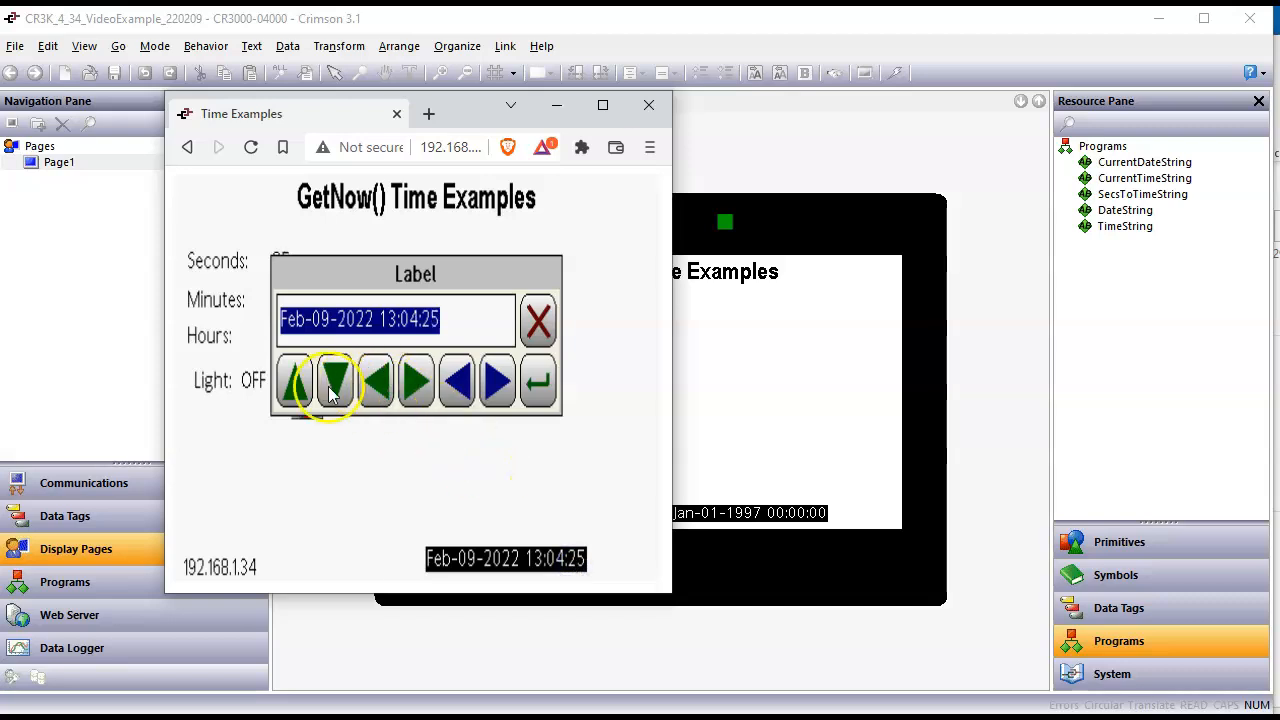
{"action": "left_click", "coordinate": [417, 388]}
{"action": "left_click", "coordinate": [417, 388]}
{"action": "left_click", "coordinate": [421, 394]}
{"action": "left_click", "coordinate": [420, 390]}
{"action": "left_click", "coordinate": [420, 390]}
{"action": "left_click", "coordinate": [420, 390]}
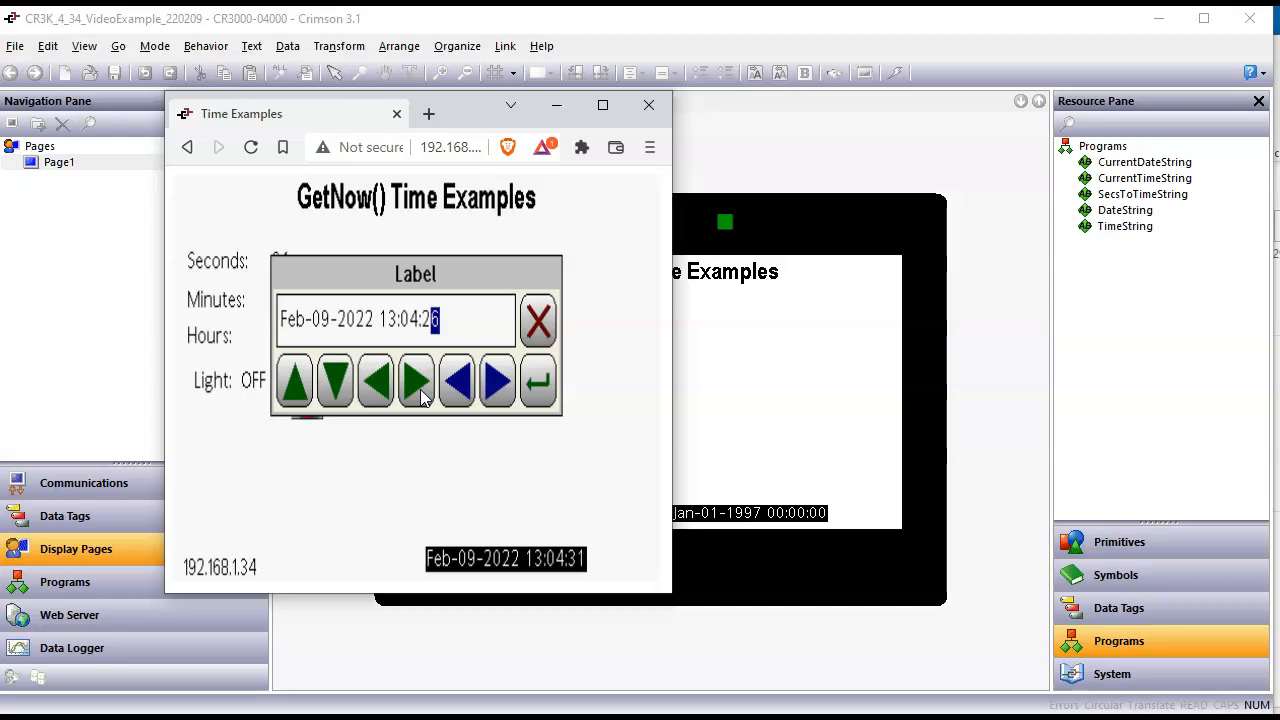
{"action": "left_click", "coordinate": [294, 381]}
{"action": "left_click", "coordinate": [345, 385]}
{"action": "left_click", "coordinate": [332, 384]}
{"action": "left_click", "coordinate": [332, 384]}
{"action": "left_click", "coordinate": [332, 385]}
{"action": "left_click", "coordinate": [332, 385]}
{"action": "left_click", "coordinate": [334, 388]}
{"action": "left_click", "coordinate": [334, 388]}
{"action": "left_click", "coordinate": [290, 399]}
{"action": "left_click", "coordinate": [296, 398]}
{"action": "left_click", "coordinate": [332, 386]}
{"action": "left_click", "coordinate": [332, 386]}
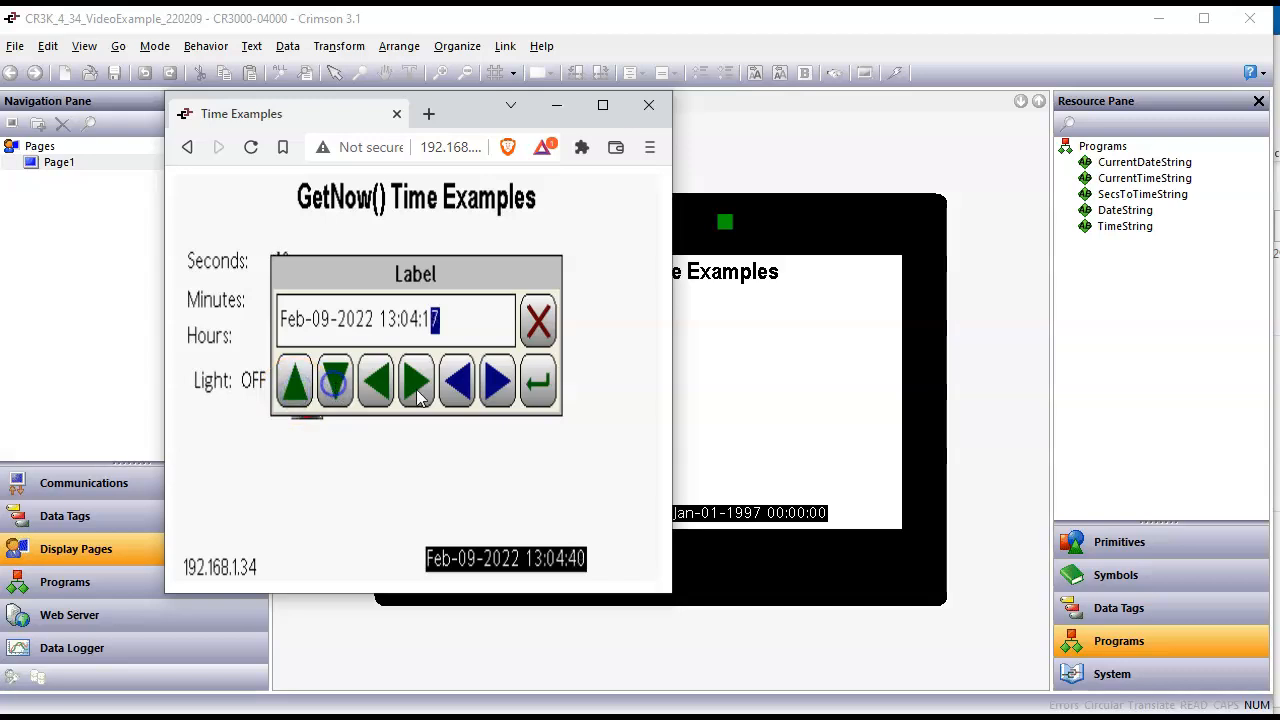
{"action": "left_click", "coordinate": [546, 389]}
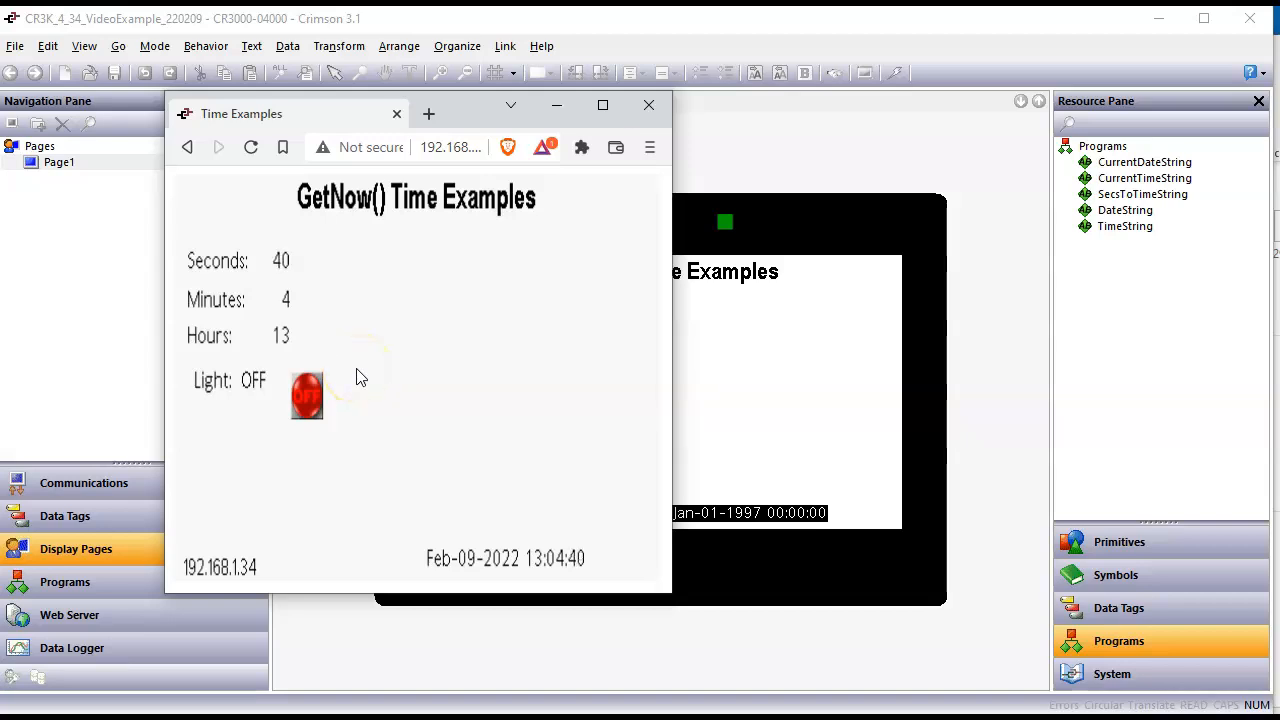
Step: Change the month in the remote page's date and time field to Mar and apply it
{"action": "left_click", "coordinate": [524, 576]}
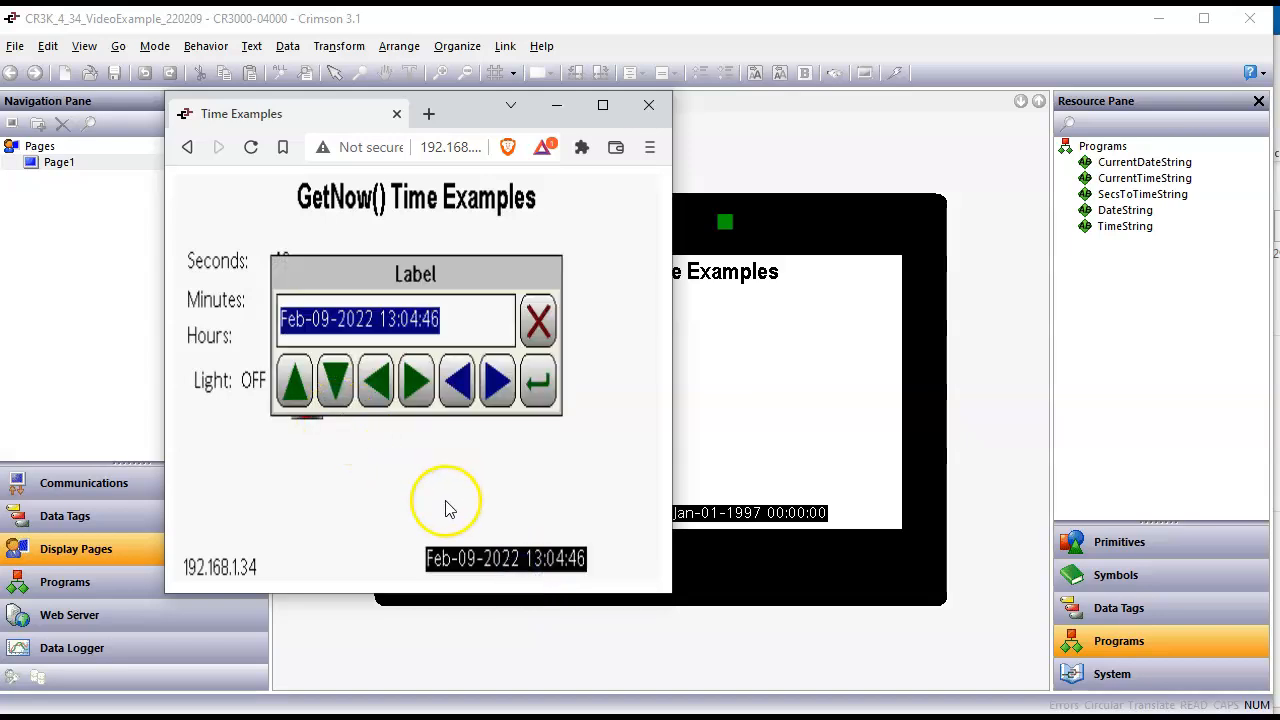
{"action": "left_click", "coordinate": [298, 382]}
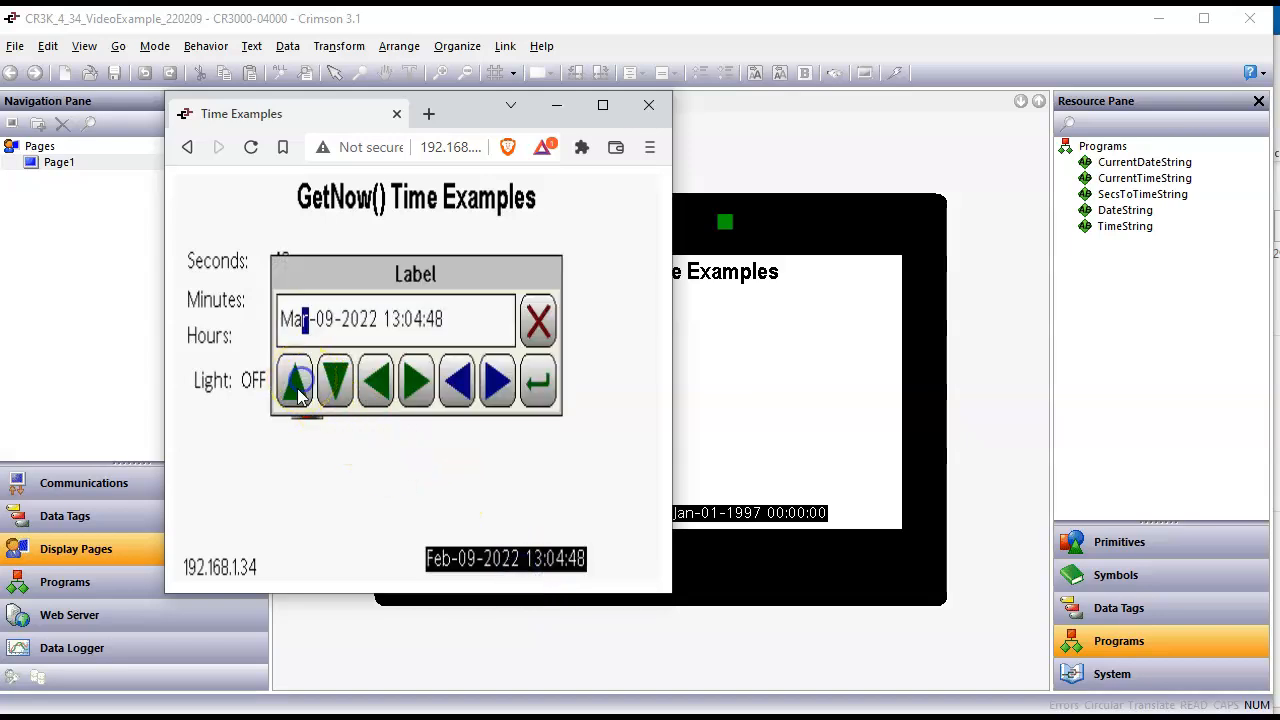
{"action": "left_click", "coordinate": [338, 390]}
{"action": "left_click", "coordinate": [298, 388]}
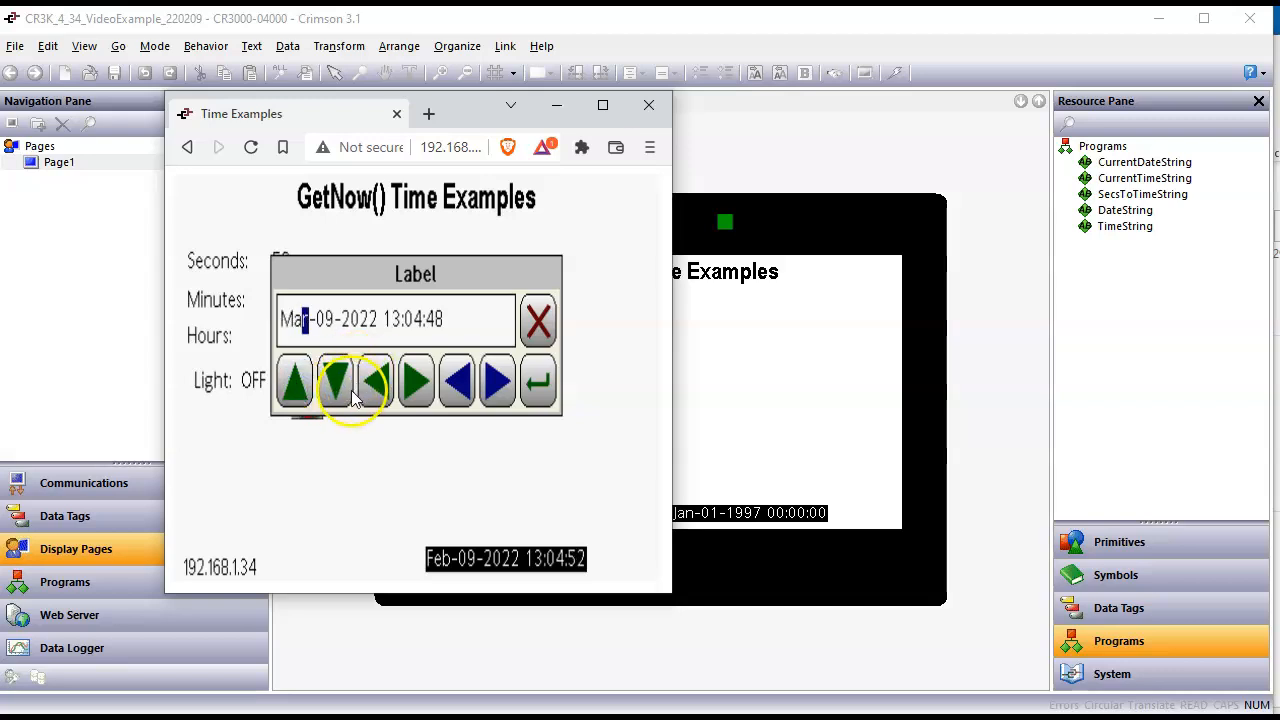
{"action": "left_click", "coordinate": [538, 382]}
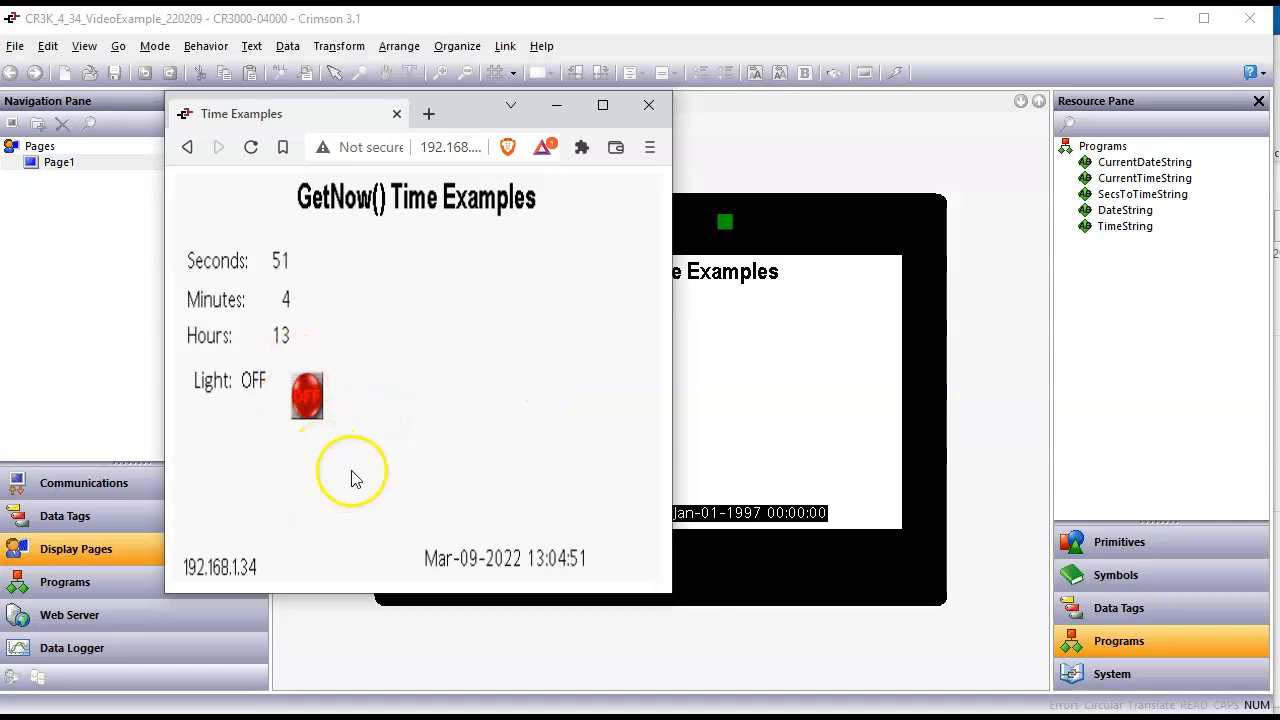
Step: Return to Crimson and add a new numeric data tag after the Light tag
{"action": "left_click", "coordinate": [763, 423]}
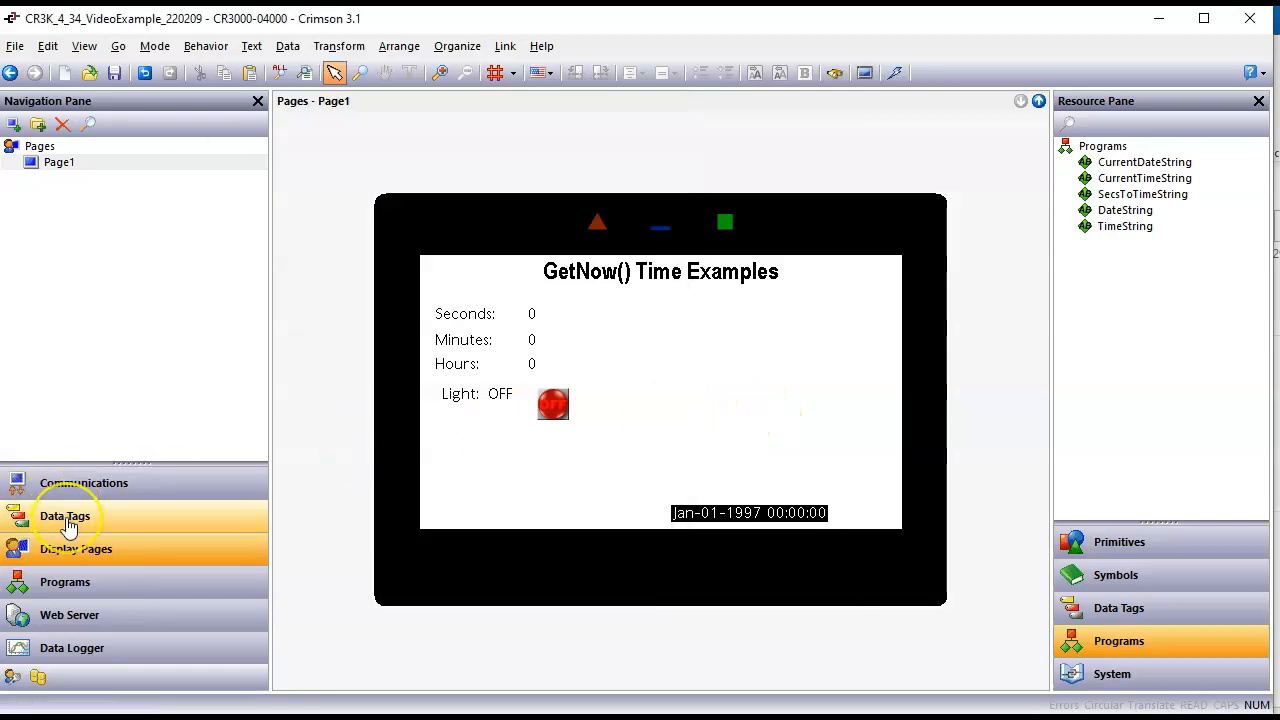
{"action": "left_click", "coordinate": [67, 526]}
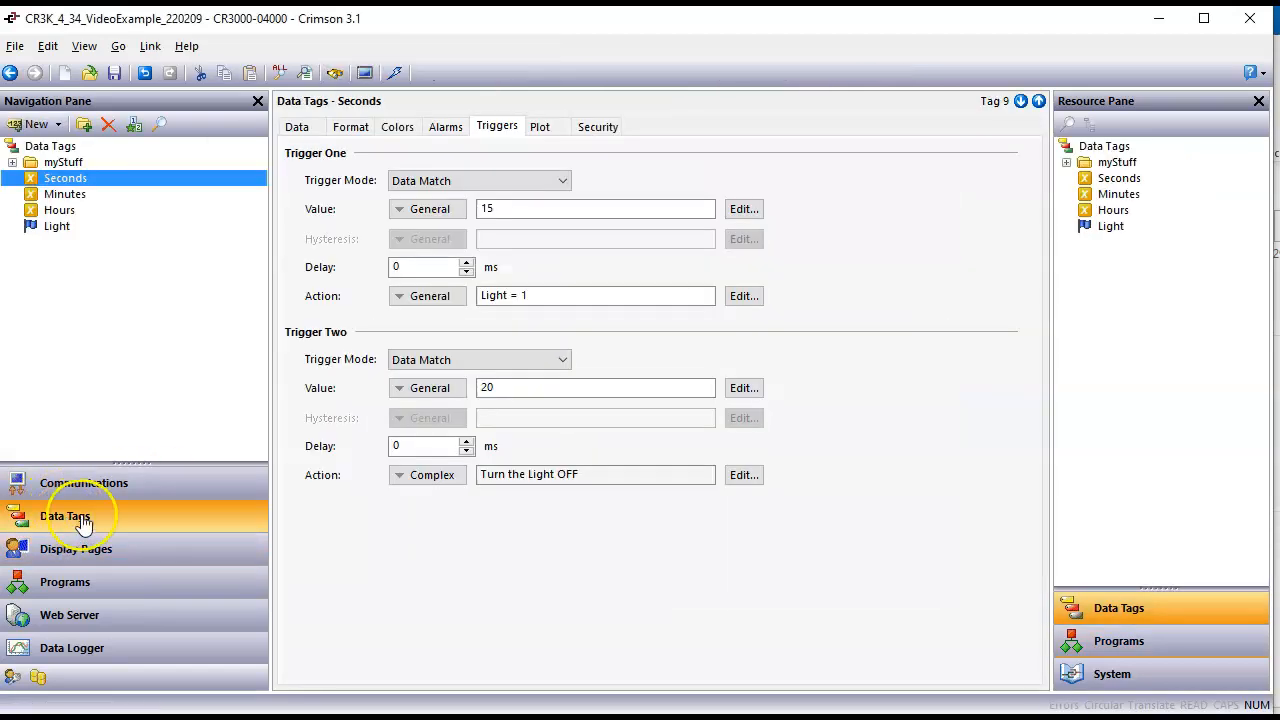
{"action": "left_click", "coordinate": [54, 227]}
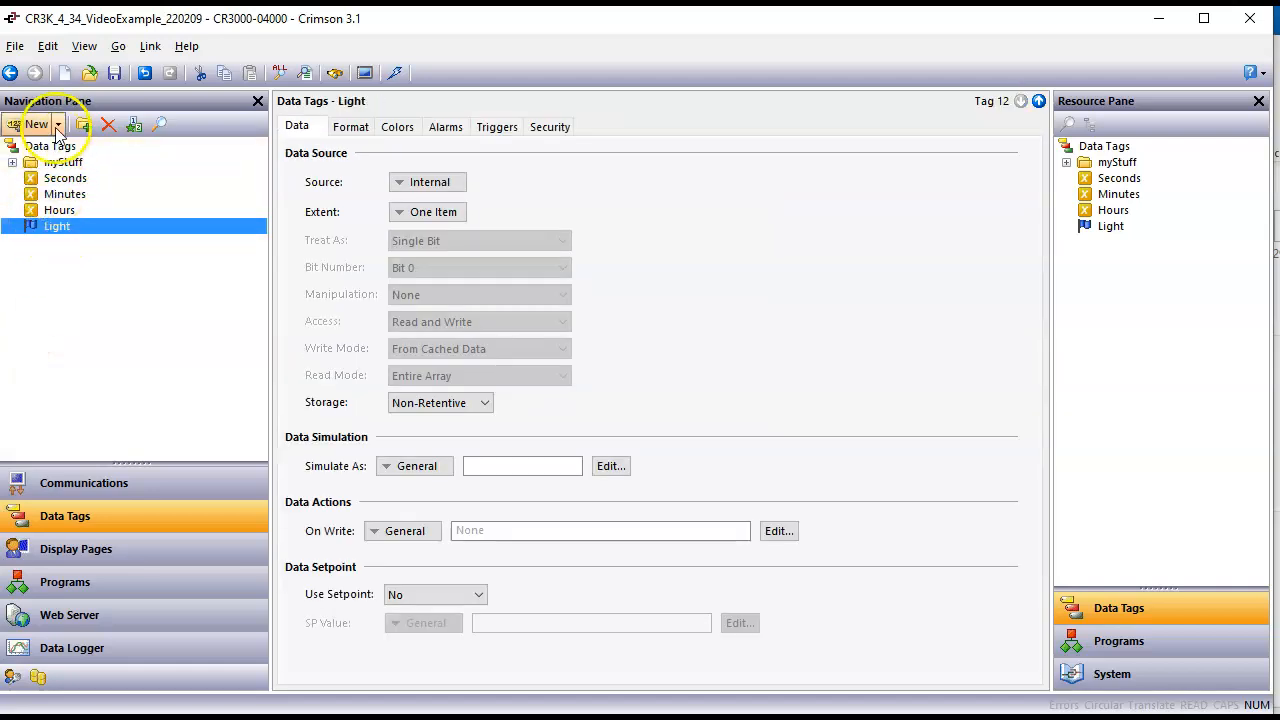
{"action": "left_click", "coordinate": [29, 126]}
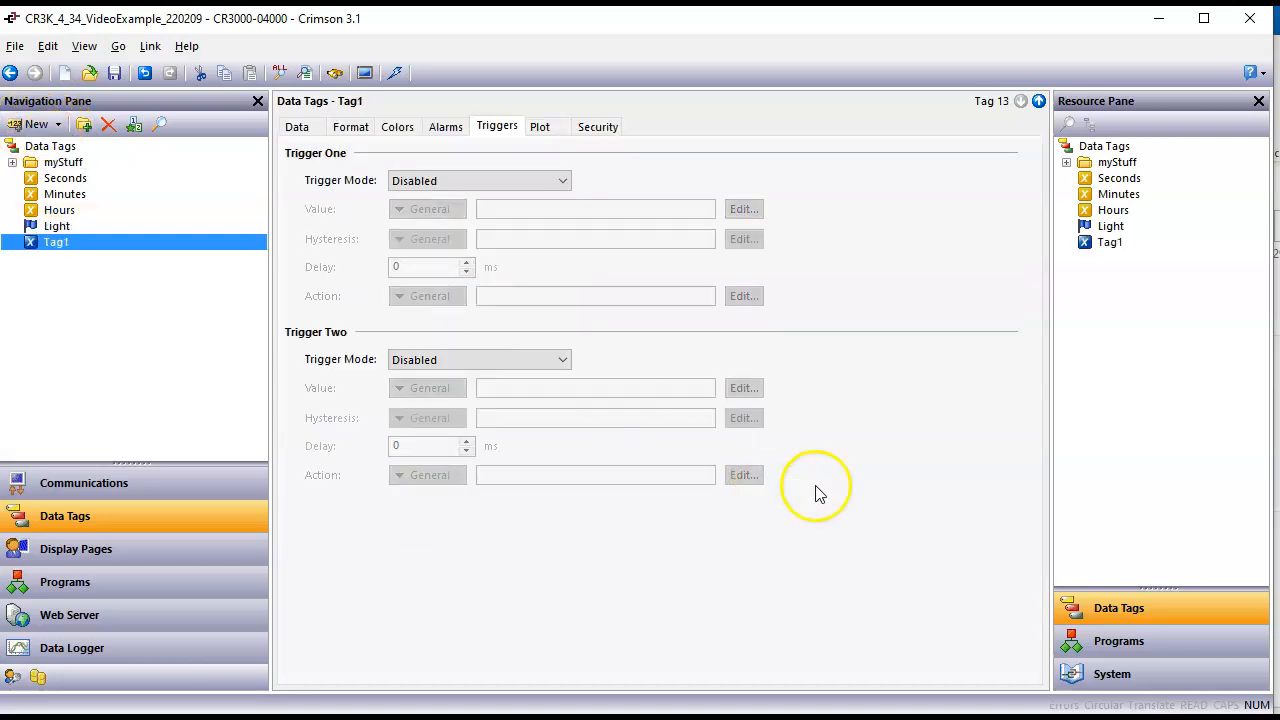
Step: List the Time functions in the System resources
{"action": "left_click", "coordinate": [1128, 678]}
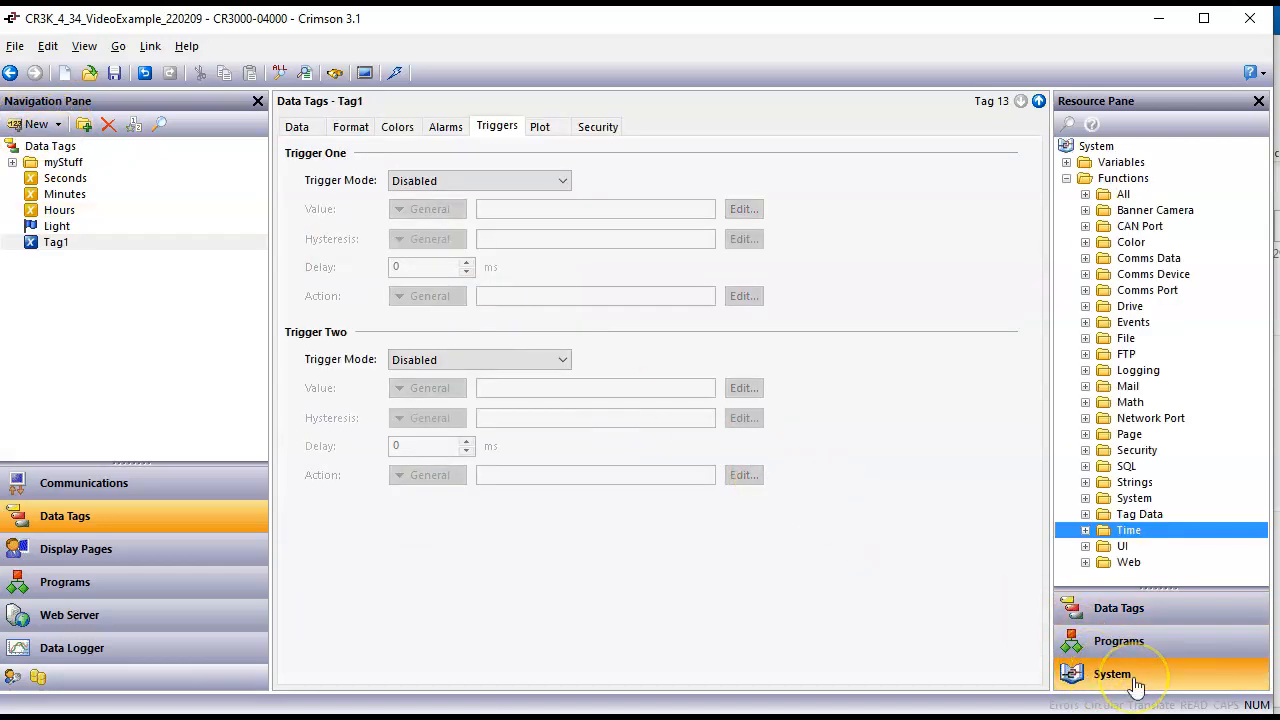
{"action": "left_click", "coordinate": [1117, 610]}
{"action": "left_click", "coordinate": [1086, 531]}
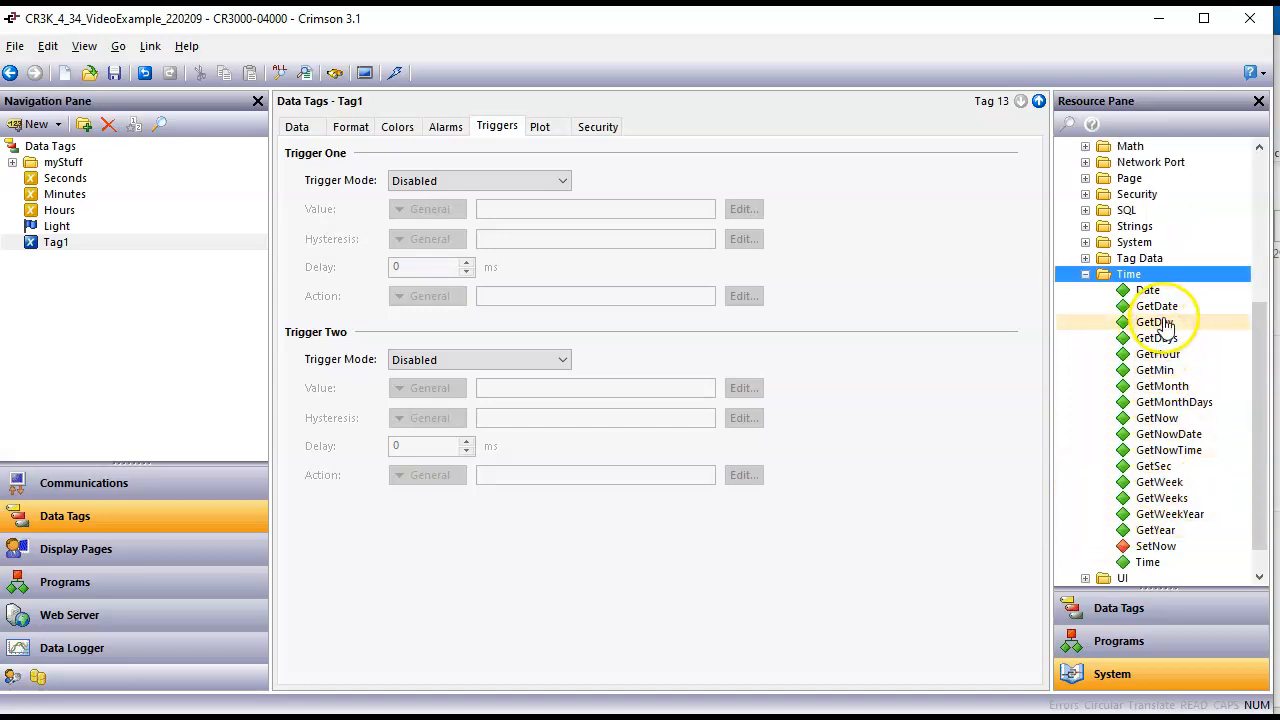
Step: Try to show the help information for the GetDays and GetDay functions
{"action": "left_click", "coordinate": [1163, 342]}
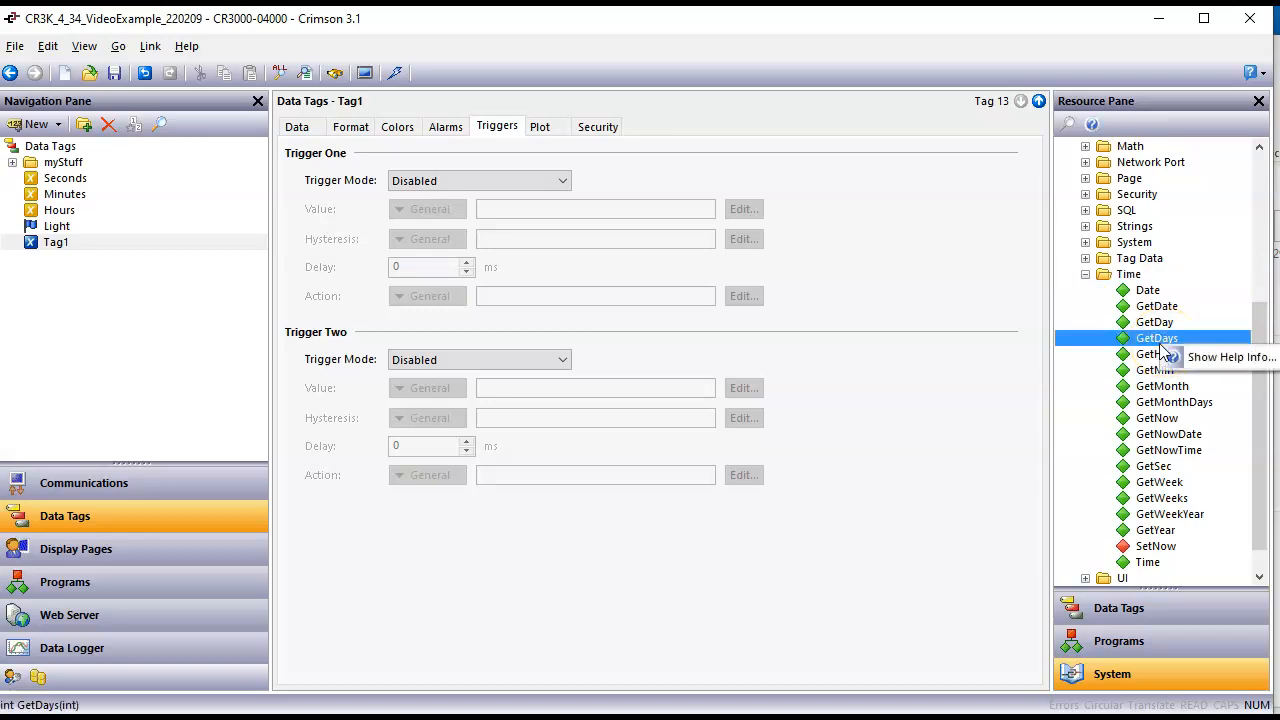
{"action": "left_click", "coordinate": [1212, 358]}
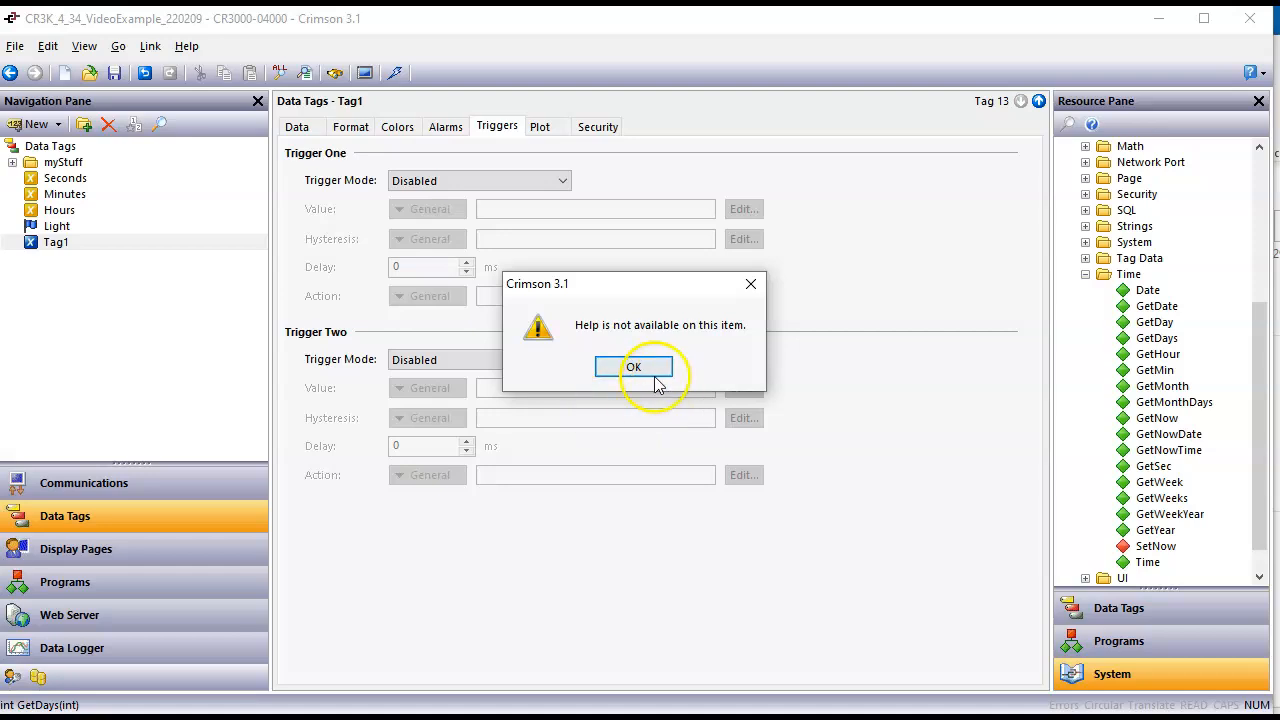
{"action": "left_click", "coordinate": [659, 376]}
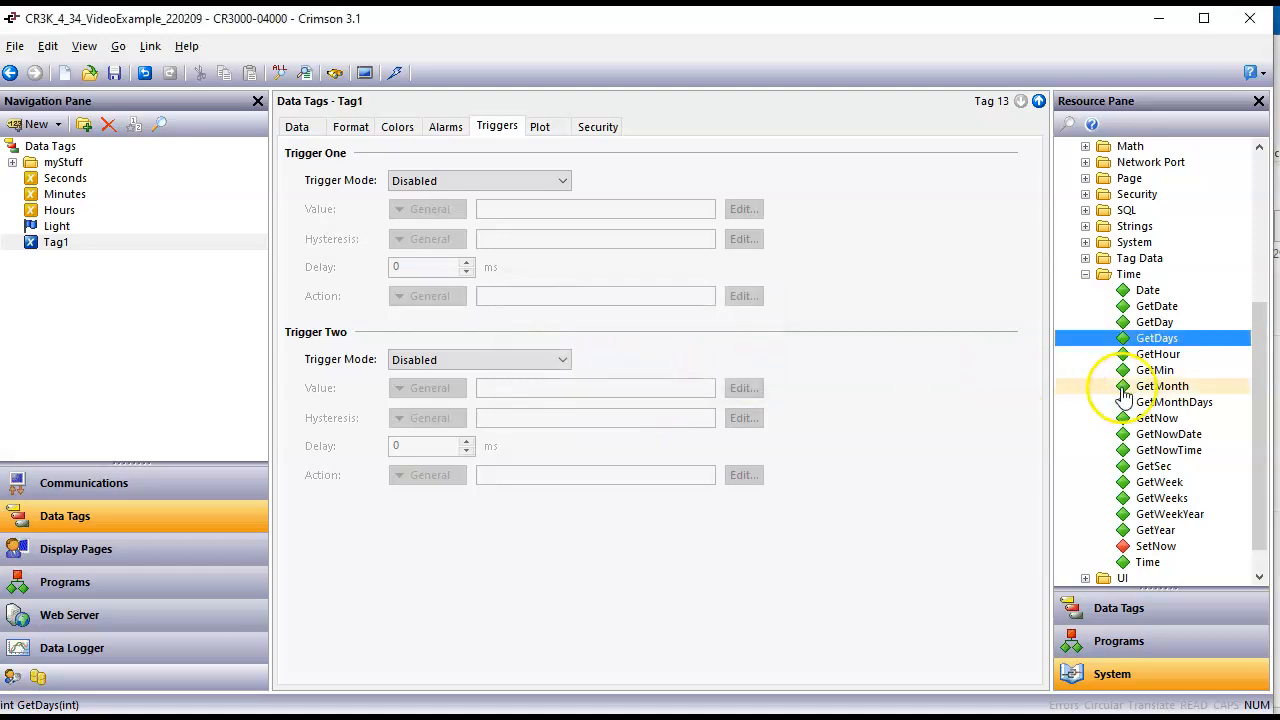
{"action": "right_click", "coordinate": [1170, 333]}
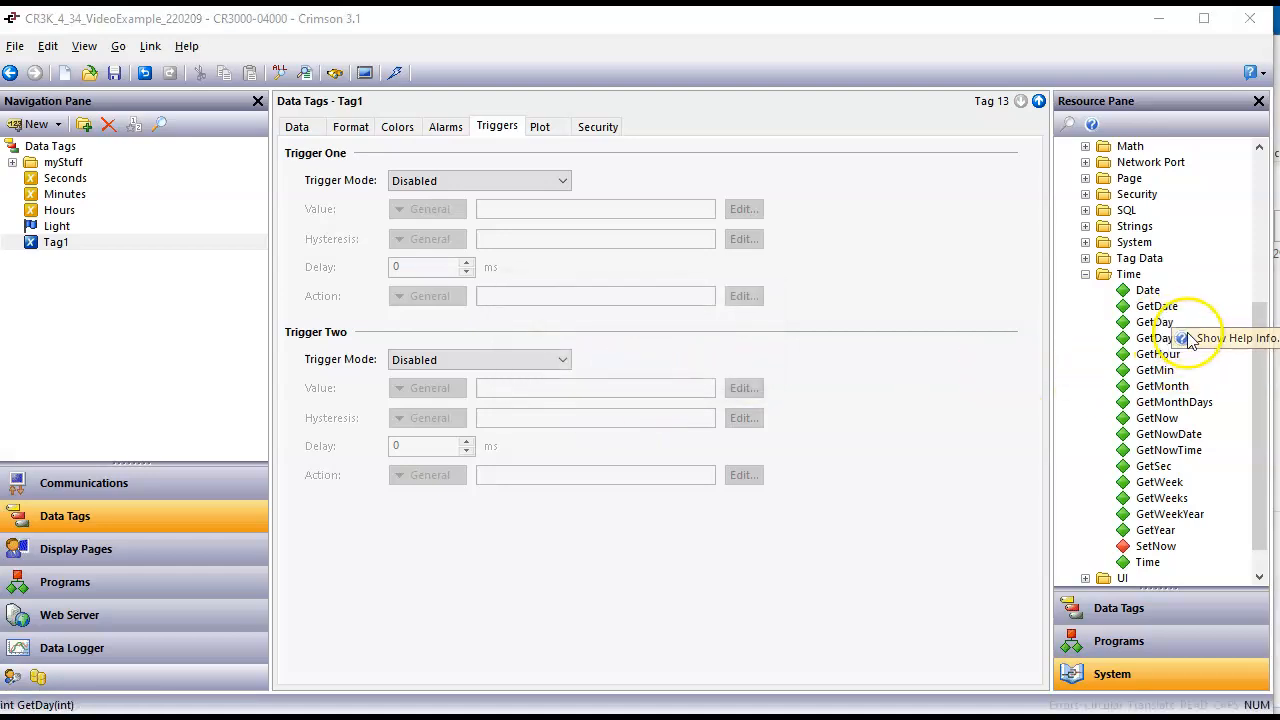
{"action": "left_click", "coordinate": [1205, 336]}
{"action": "left_click", "coordinate": [634, 367]}
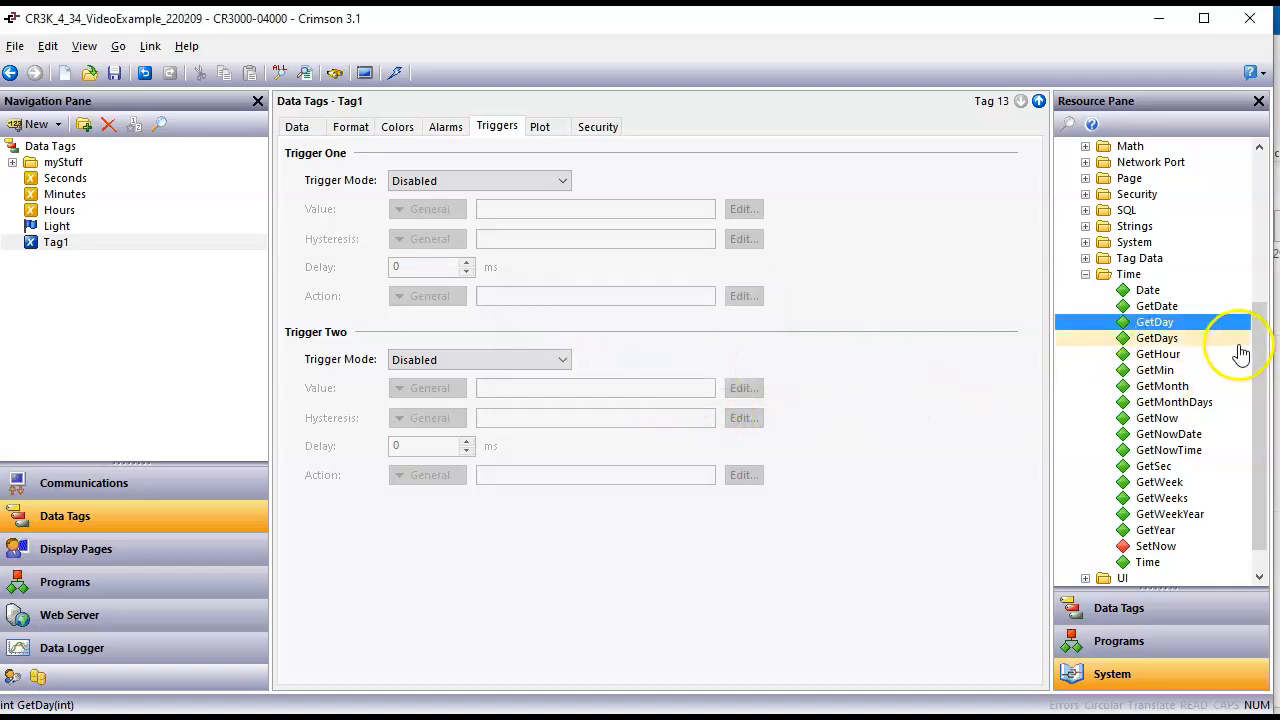
Step: Open the help information for the Date function, read its arguments and description, and close the manual
{"action": "right_click", "coordinate": [1157, 290]}
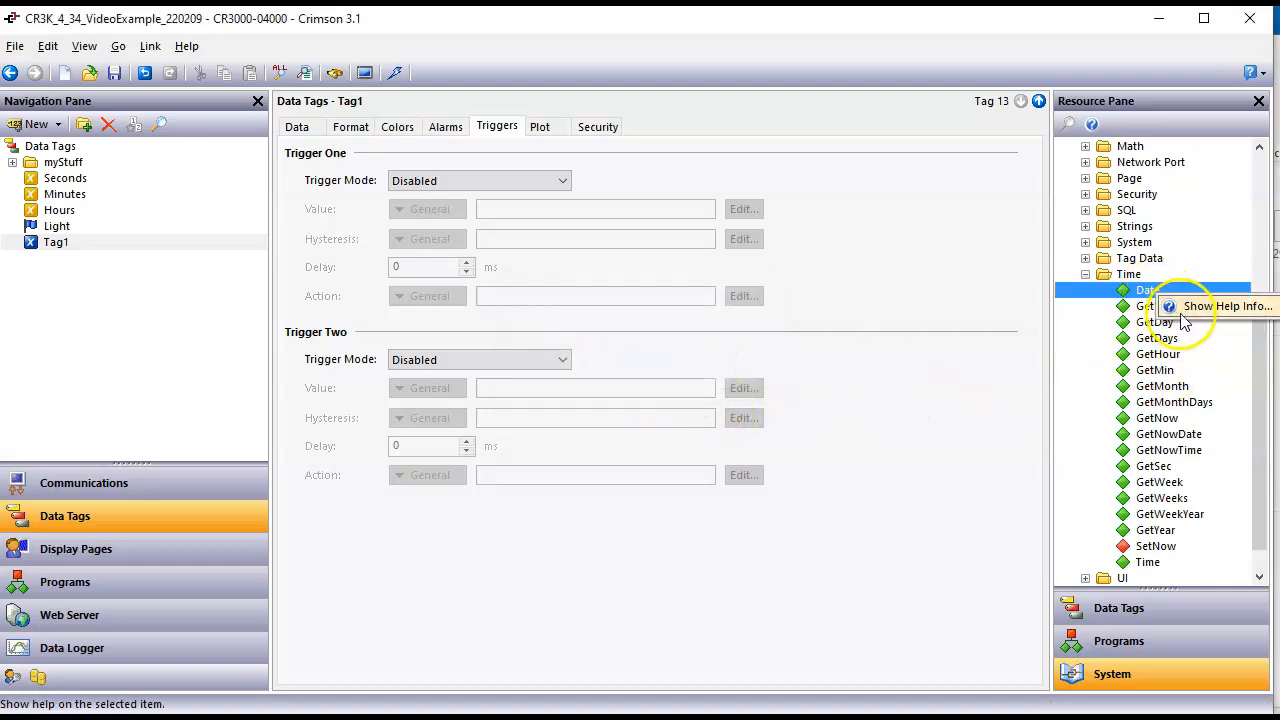
{"action": "left_click", "coordinate": [1183, 305]}
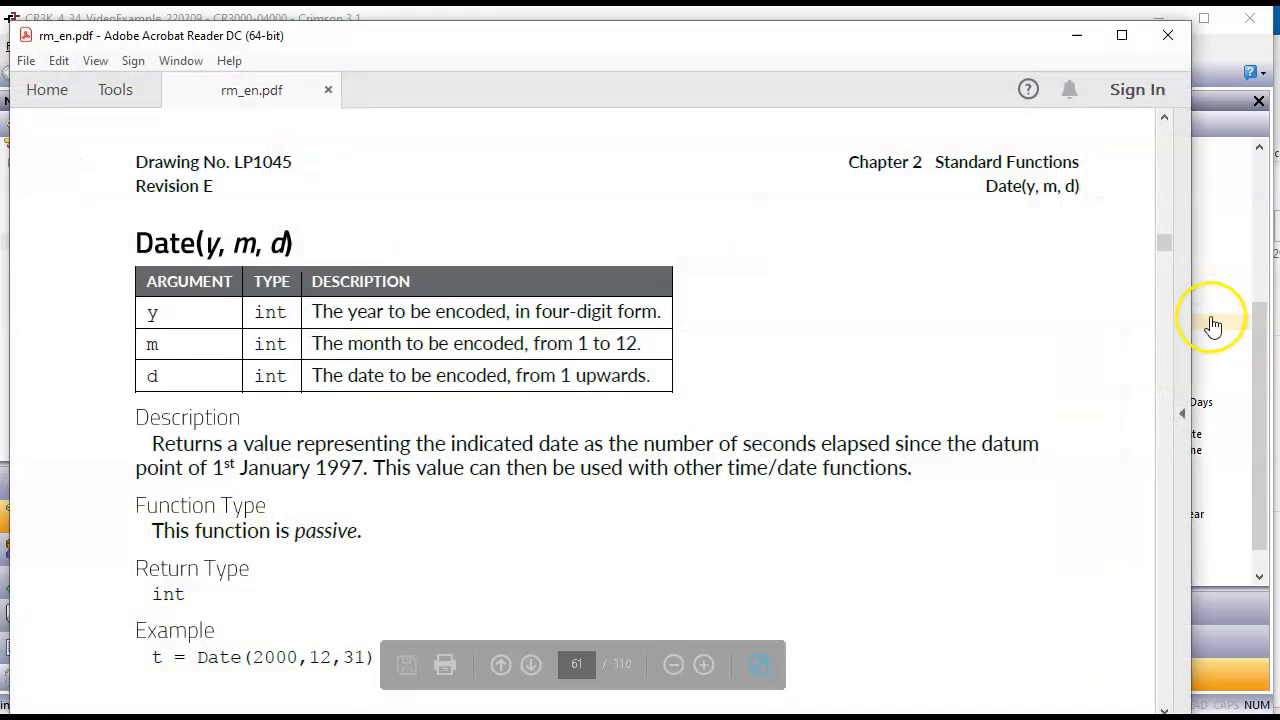
{"action": "scroll", "coordinate": [745, 445], "scroll_direction": "down", "scroll_amount": 2}
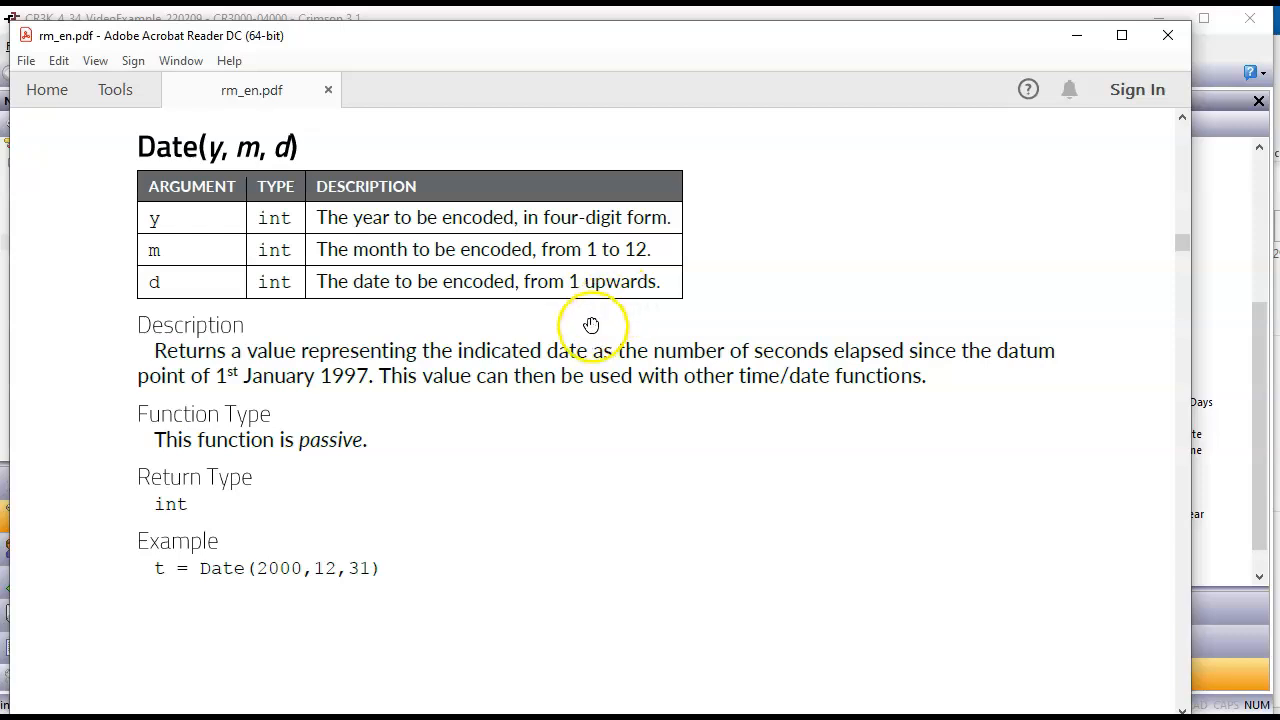
{"action": "left_click", "coordinate": [1150, 42]}
Step: Rename the new numeric tag as Day and set its data source to GetDay(GetNow())
{"action": "left_click", "coordinate": [66, 245]}
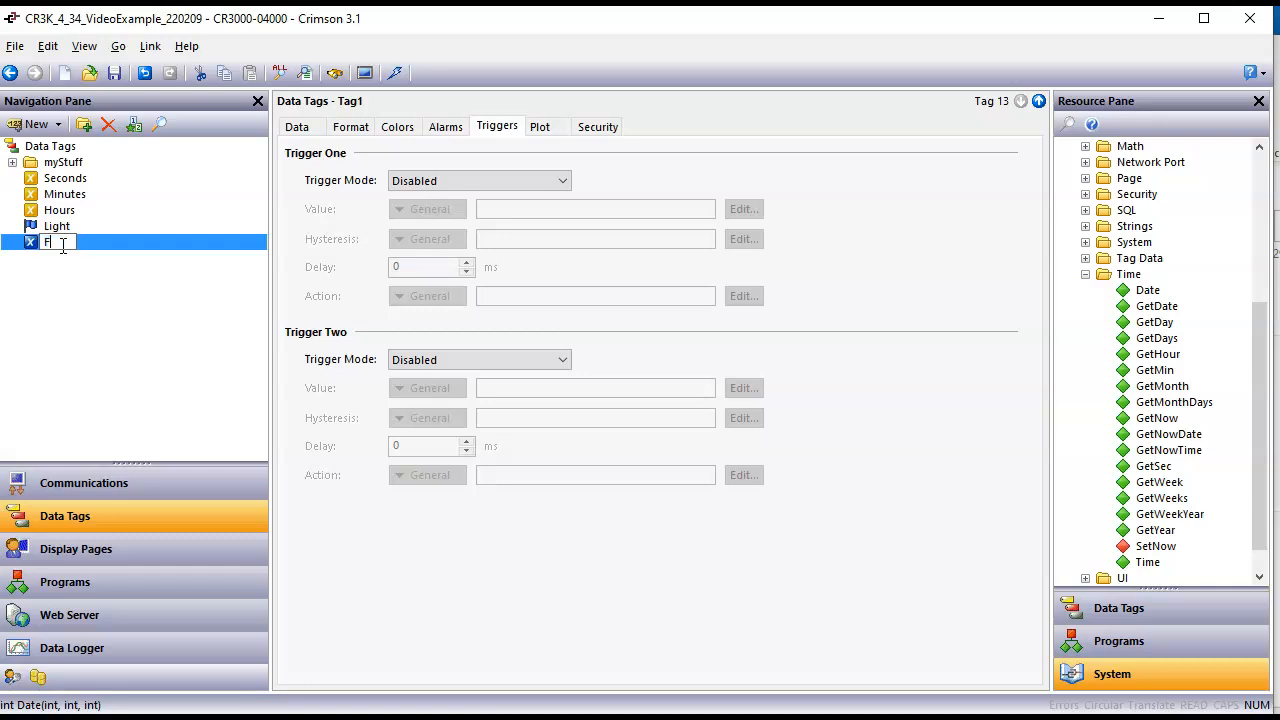
{"action": "key", "text": "Return"}
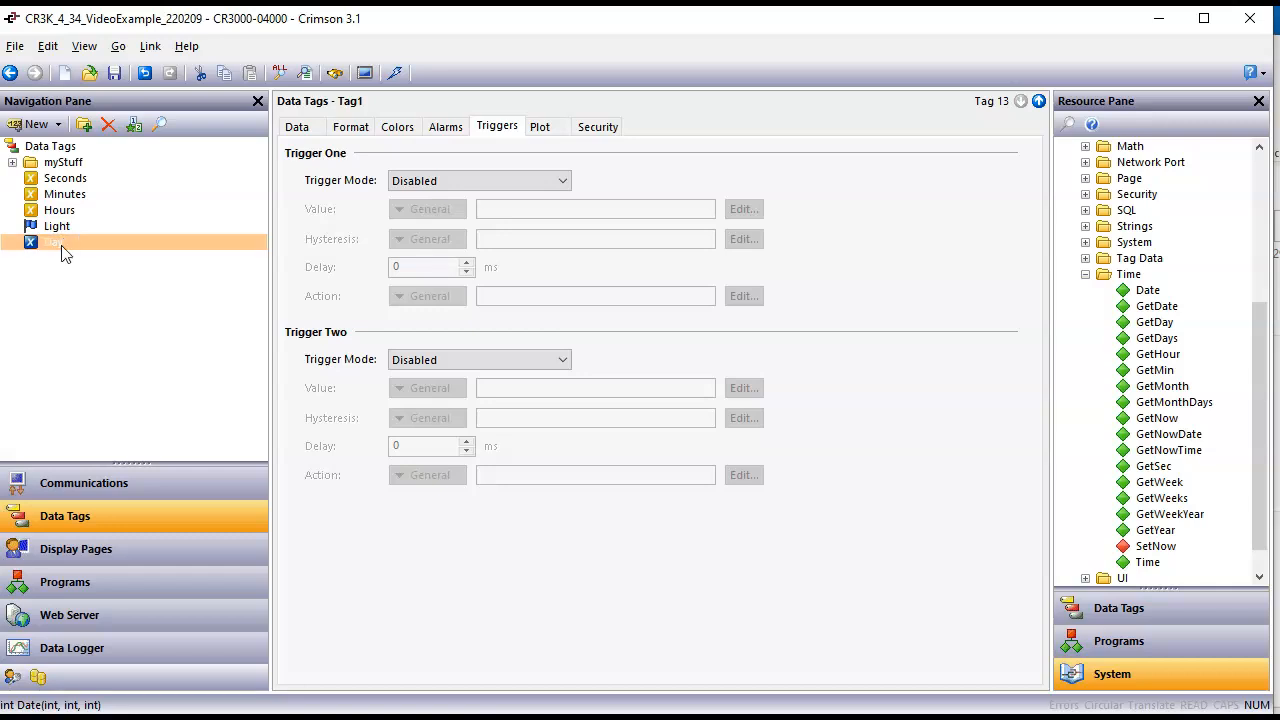
{"action": "left_click", "coordinate": [298, 127]}
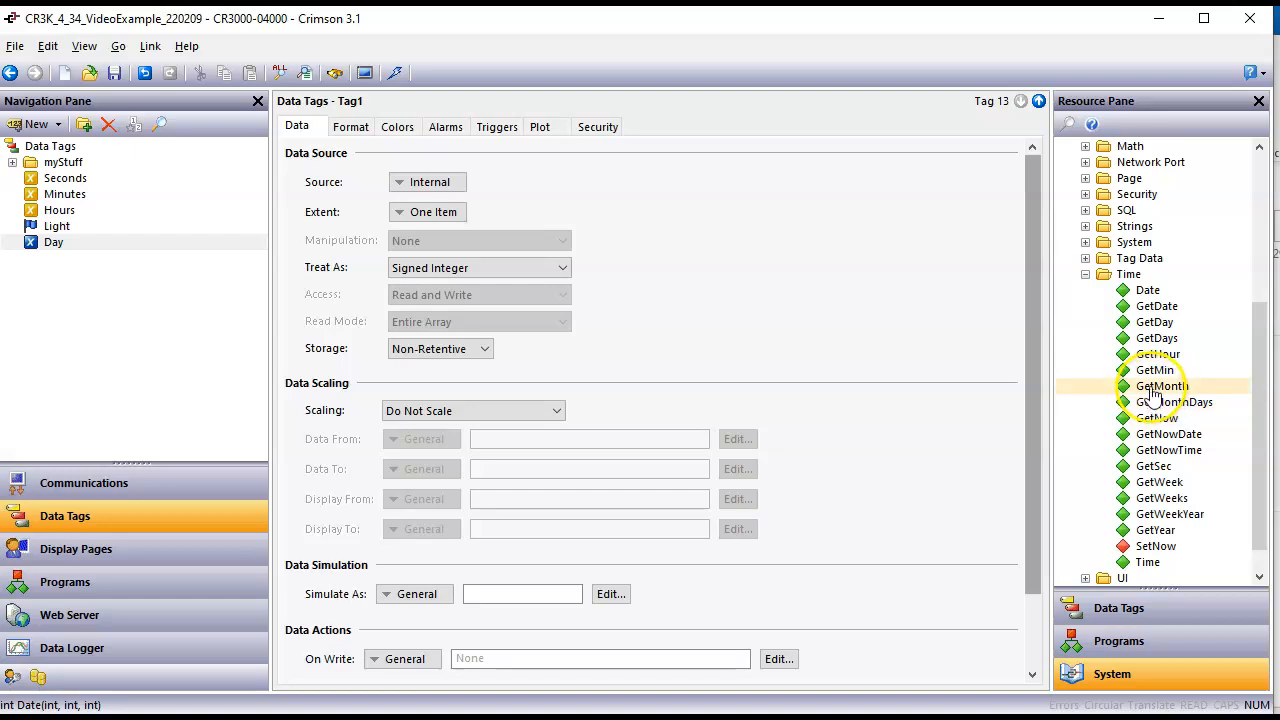
{"action": "left_click_drag", "start_coordinate": [1155, 322], "coordinate": [457, 180]}
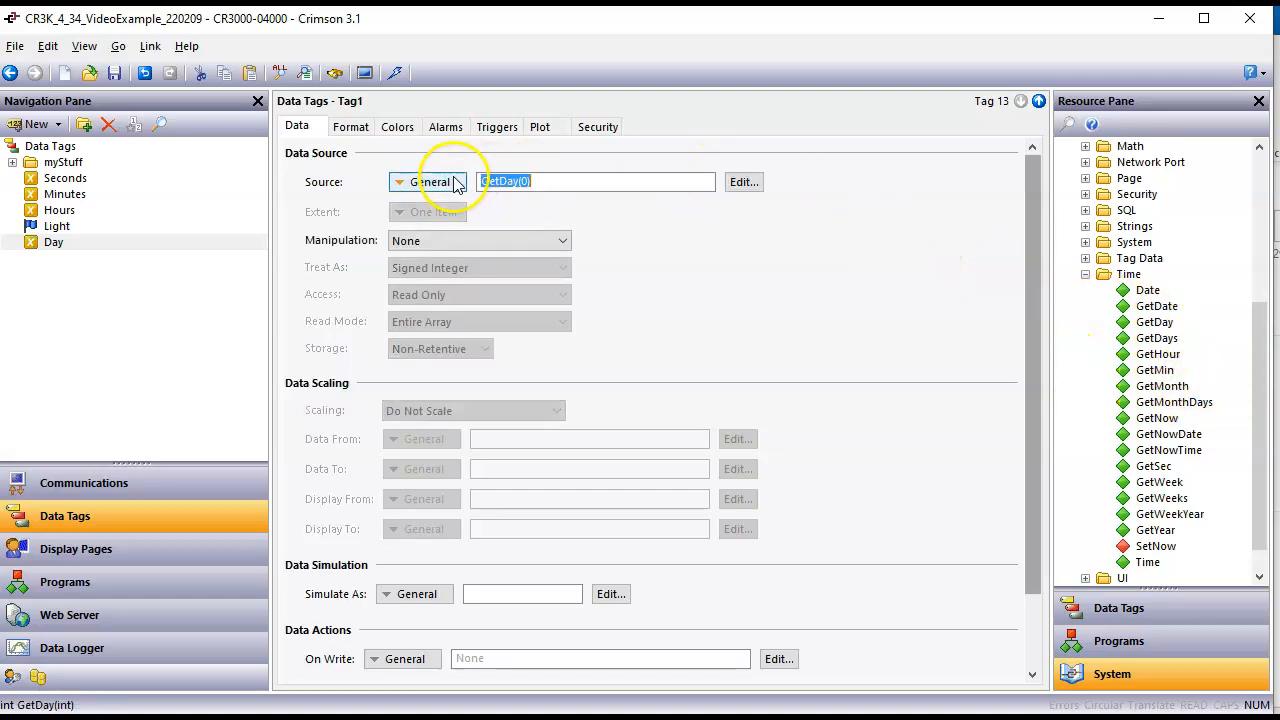
{"action": "left_click", "coordinate": [527, 183]}
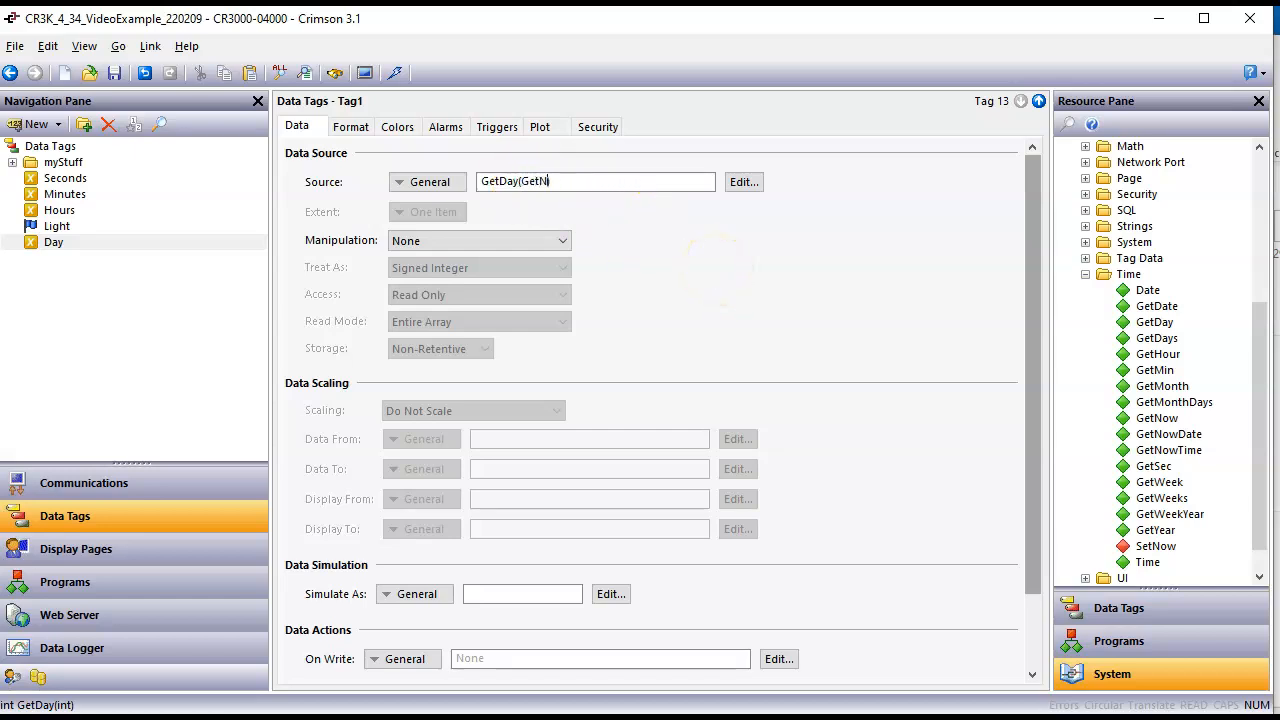
{"action": "key", "text": "Return"}
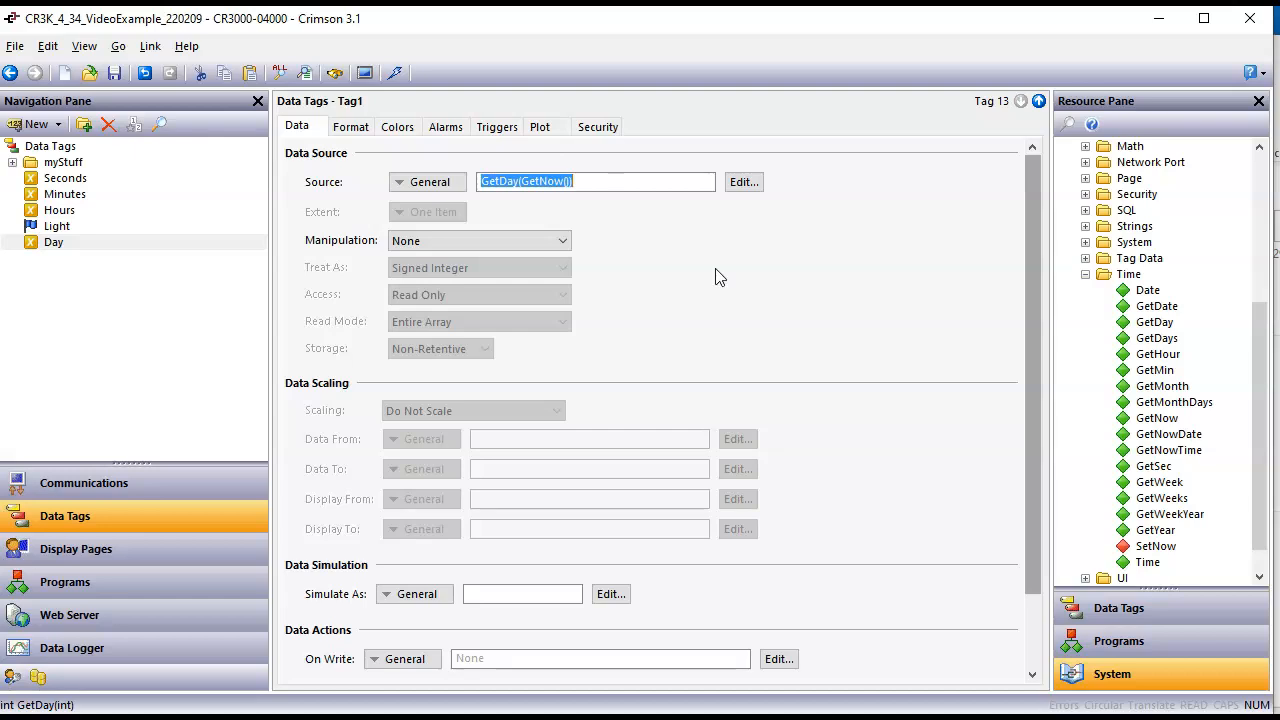
Step: Add a numeric tag named Month after the Day tag and set its data source to GetMonth(GetNow())
{"action": "left_click", "coordinate": [36, 124]}
{"action": "left_click", "coordinate": [50, 259]}
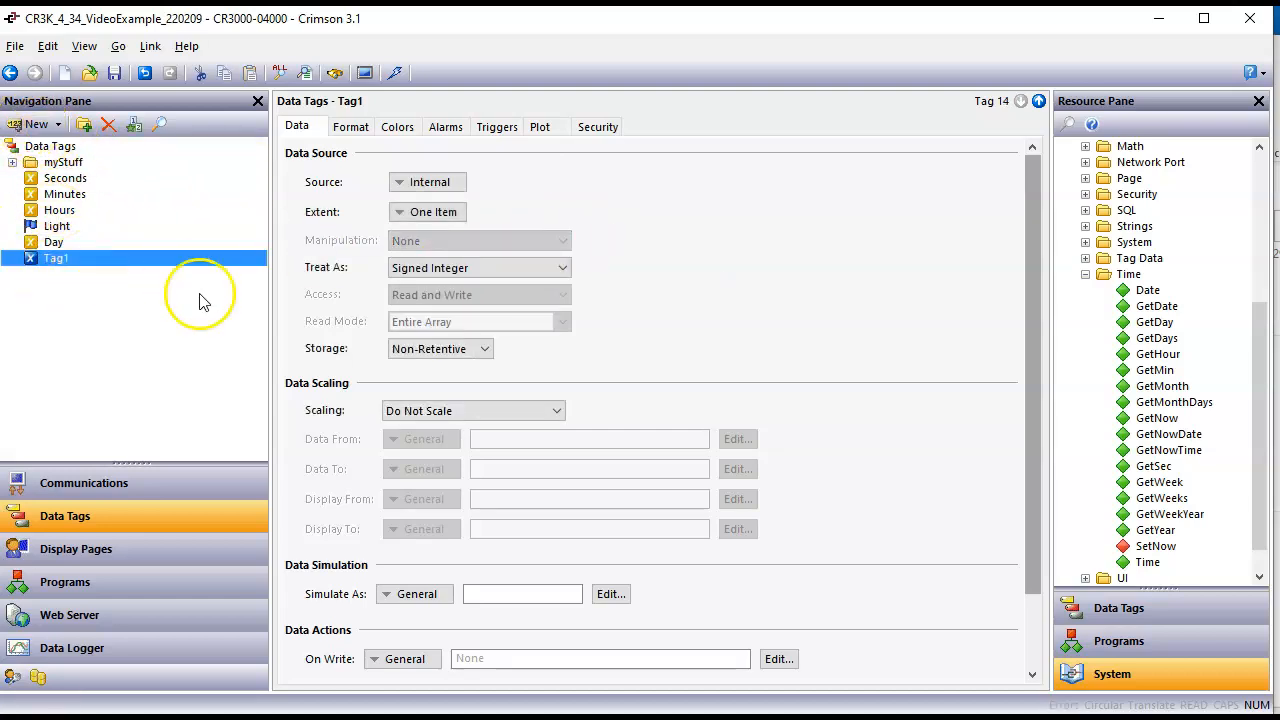
{"action": "left_click", "coordinate": [55, 260]}
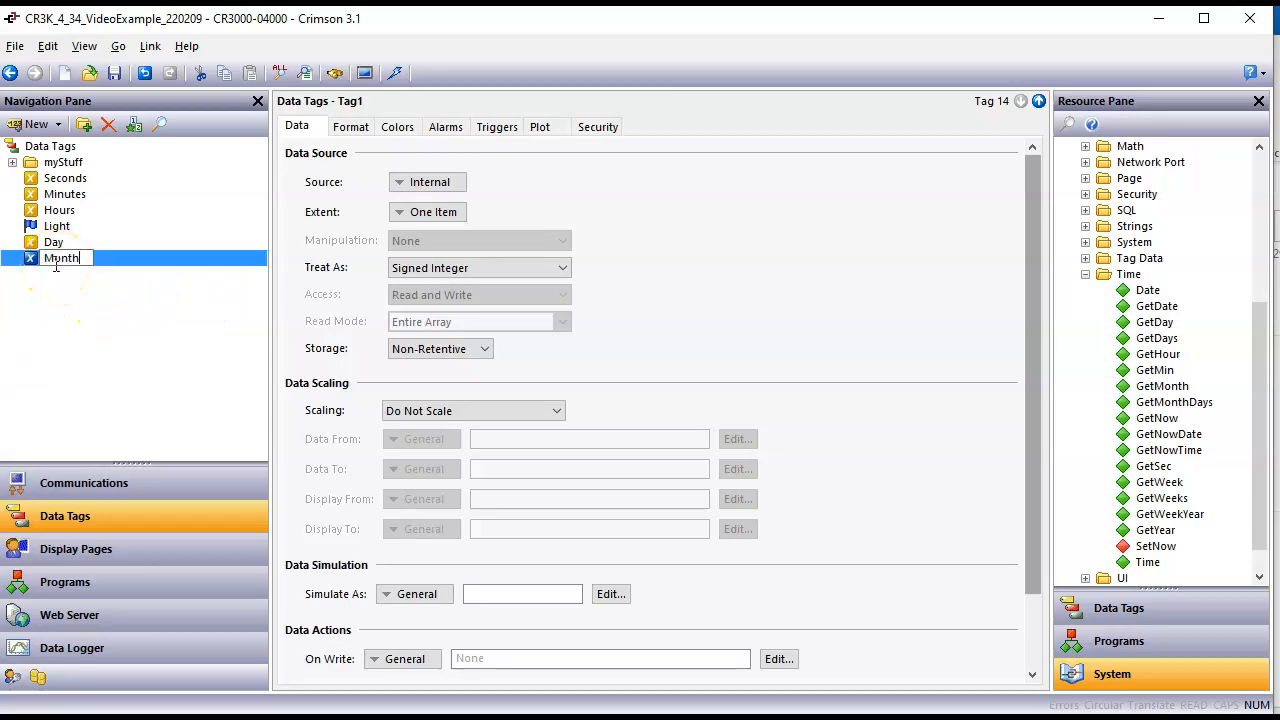
{"action": "key", "text": "Return"}
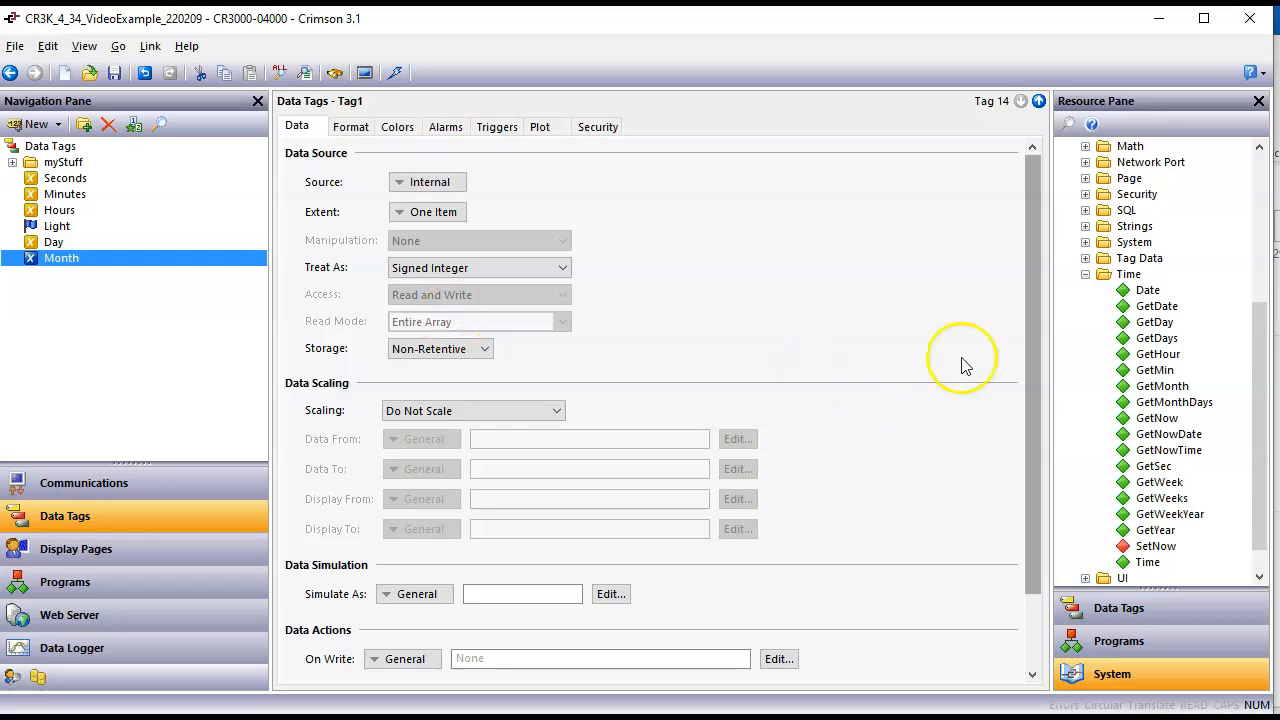
{"action": "left_click_drag", "start_coordinate": [1150, 388], "coordinate": [418, 184]}
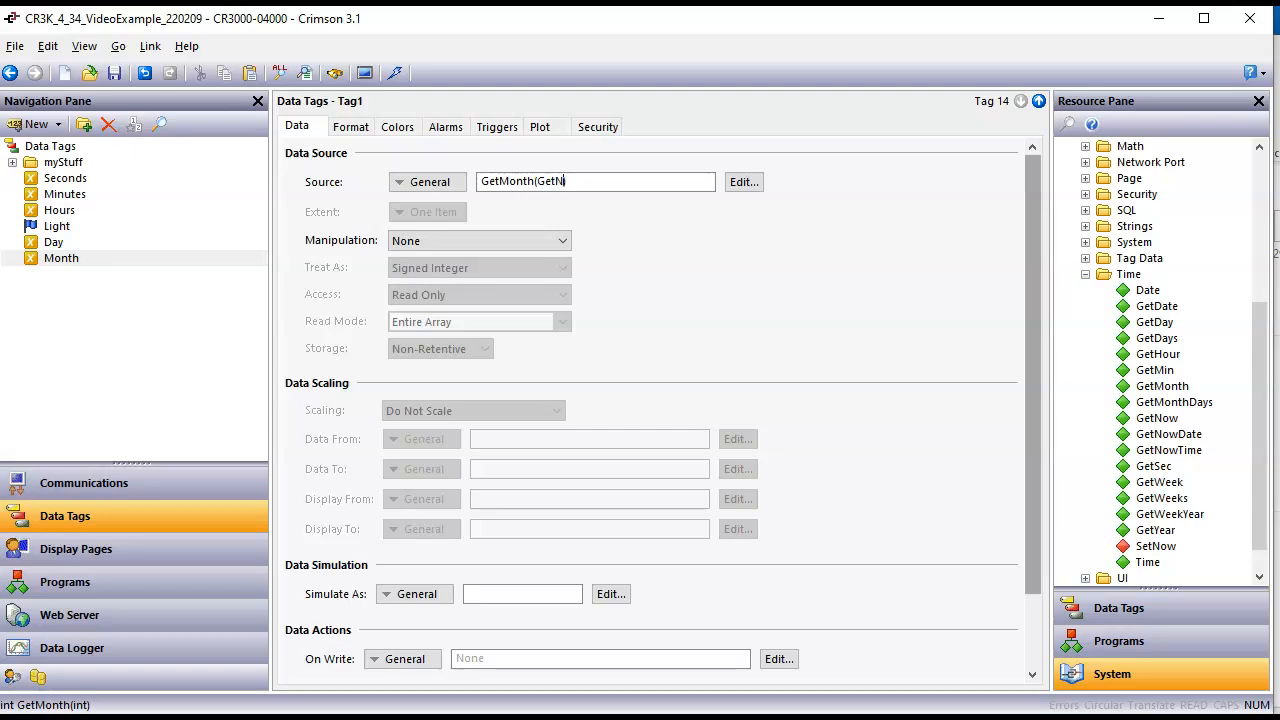
{"action": "key", "text": "Return"}
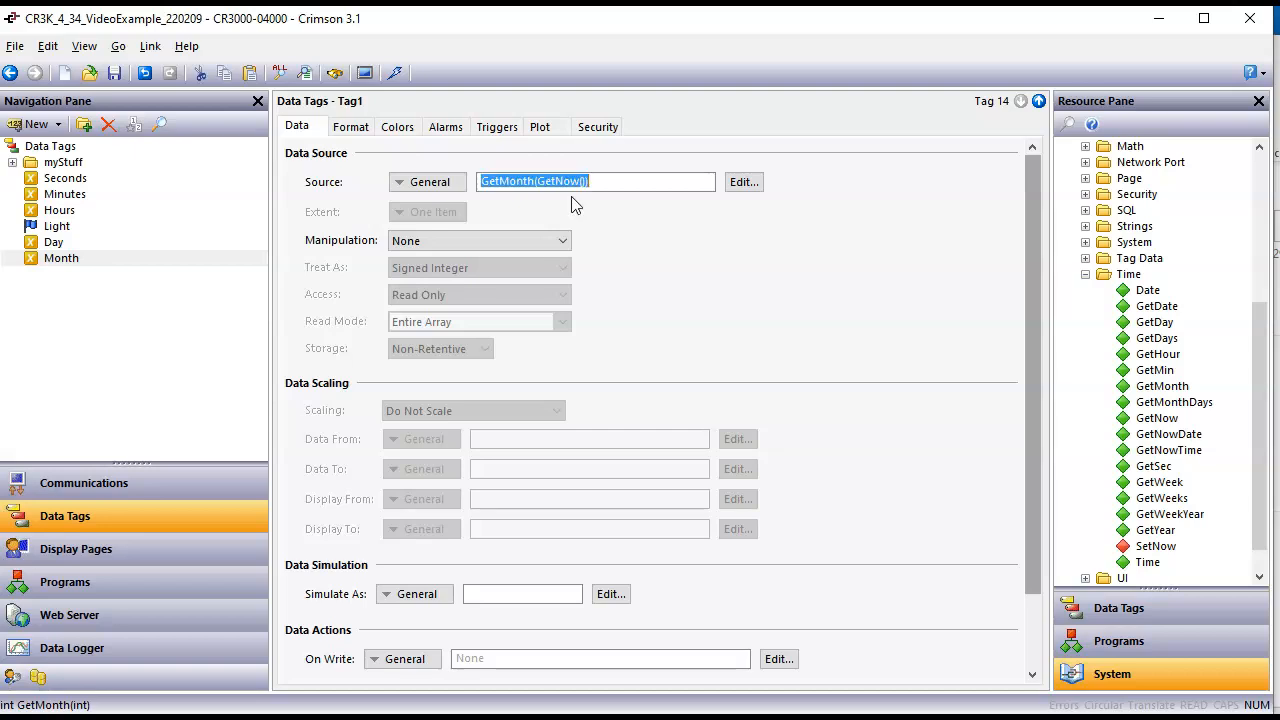
Step: Place the Day and Month tags on Page1, one below the other, beside the Seconds, Minutes and Hours fields
{"action": "left_click", "coordinate": [230, 545]}
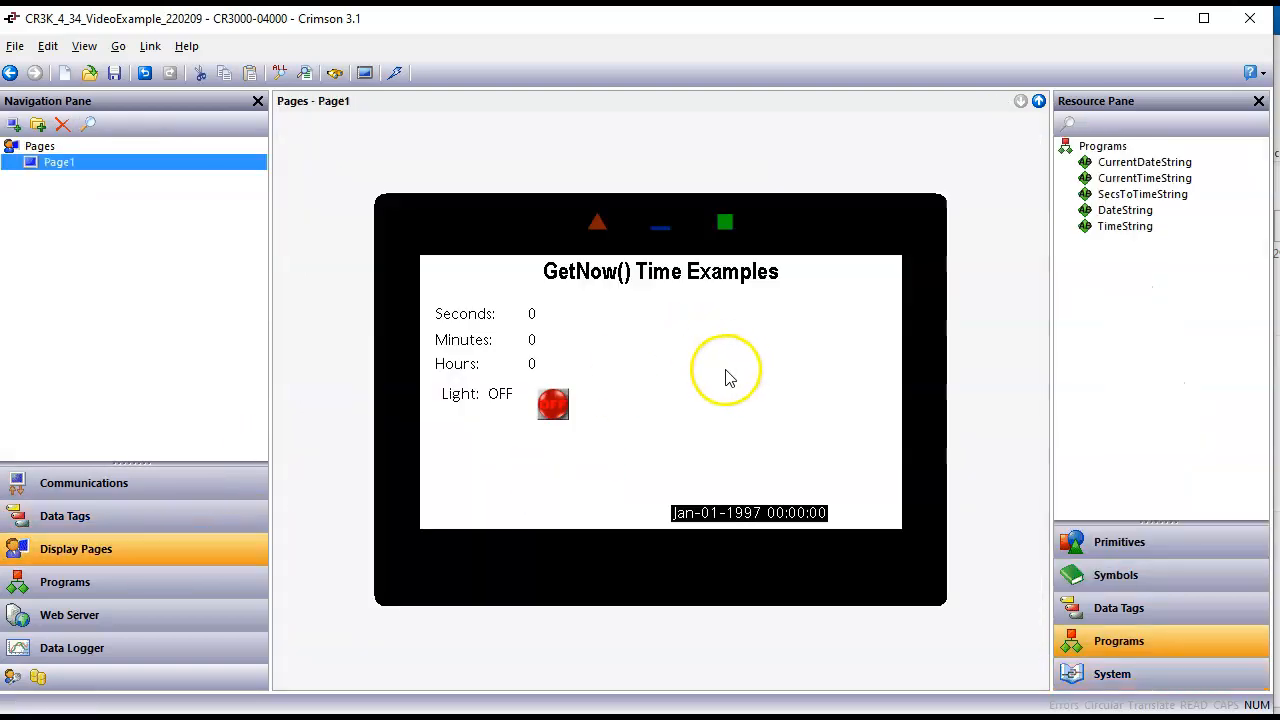
{"action": "left_click", "coordinate": [1157, 606]}
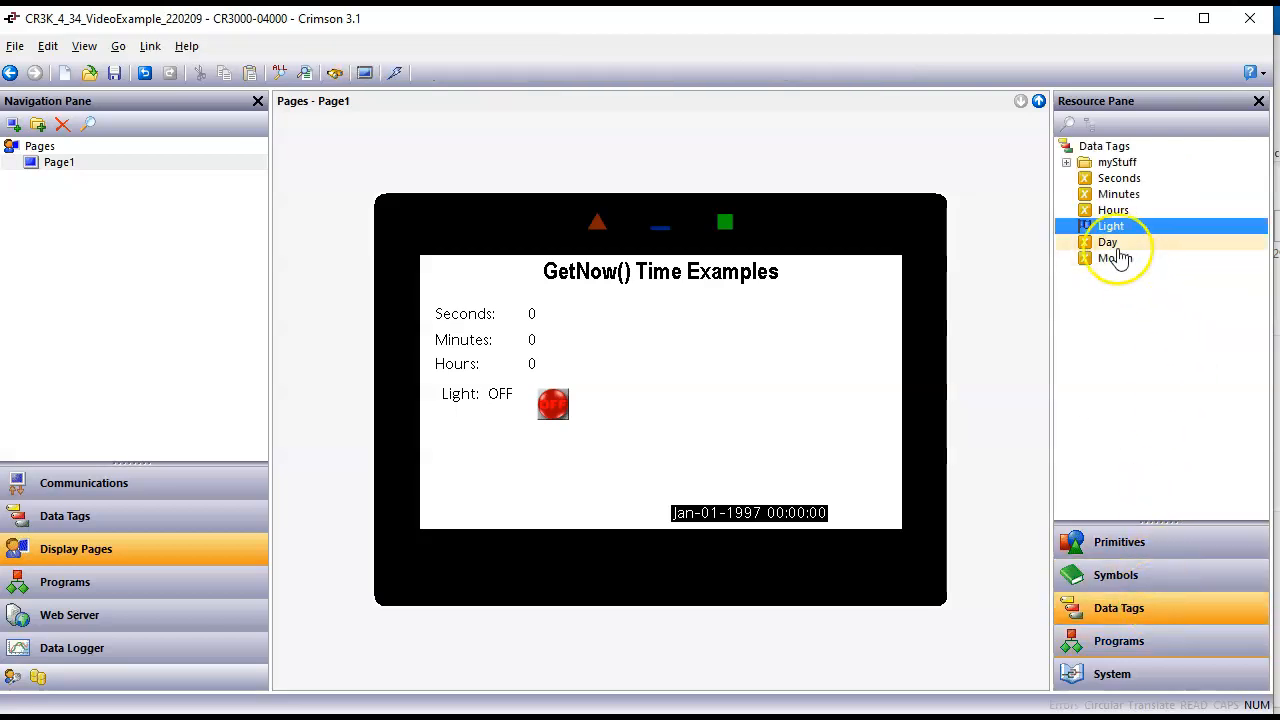
{"action": "left_click_drag", "start_coordinate": [1103, 255], "coordinate": [620, 330]}
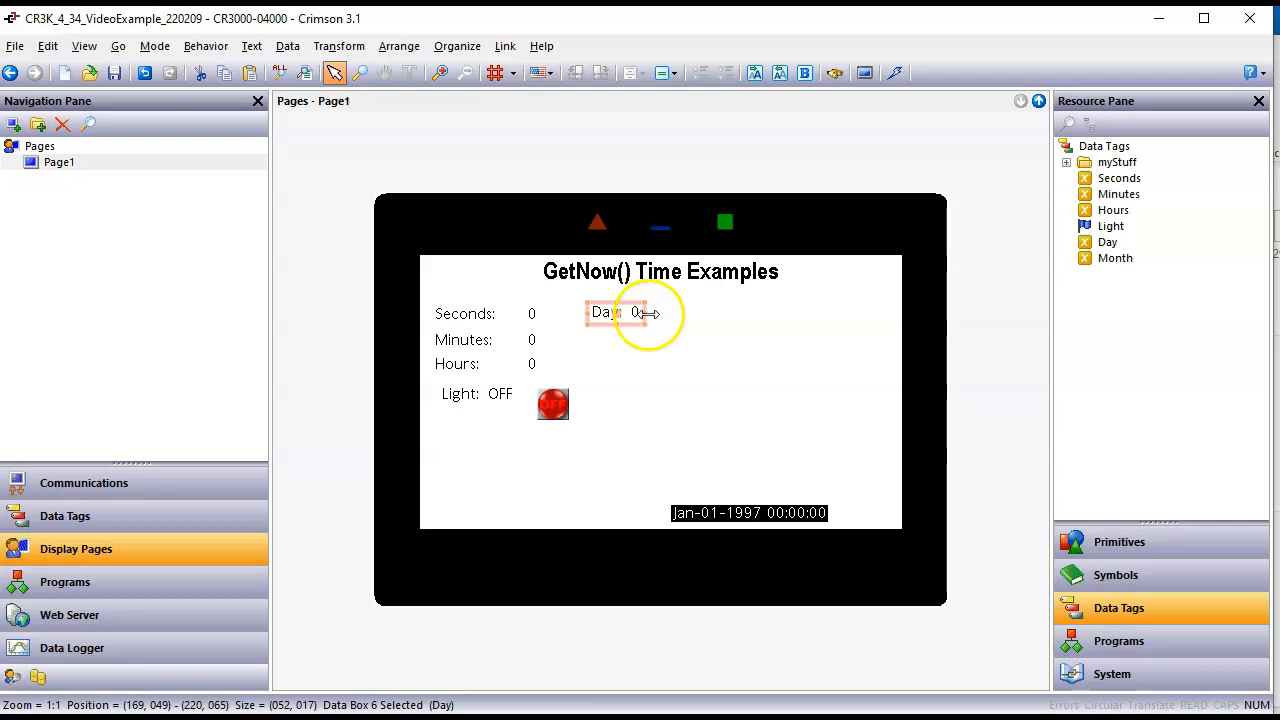
{"action": "left_click", "coordinate": [672, 322]}
{"action": "left_click_drag", "start_coordinate": [1112, 259], "coordinate": [637, 358]}
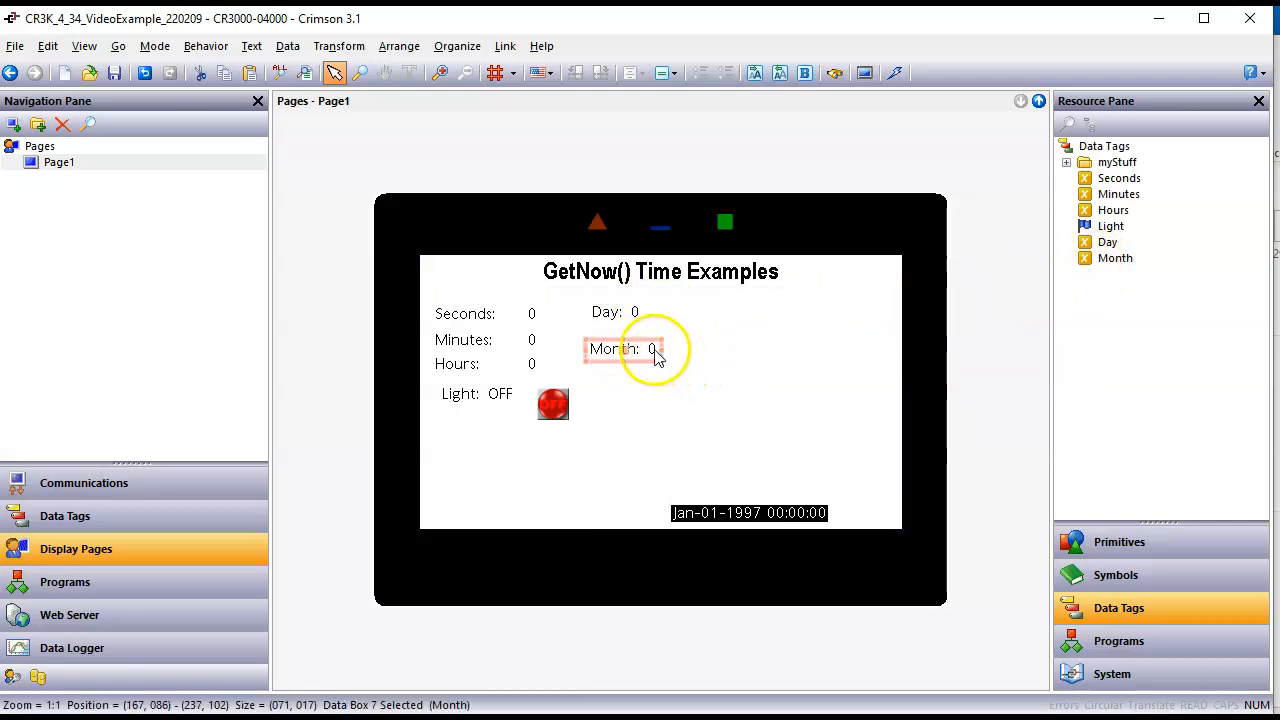
Step: Widen the Month data box to about 89 pixels and size the Day data box the same
{"action": "left_click", "coordinate": [664, 349]}
{"action": "left_click", "coordinate": [654, 352]}
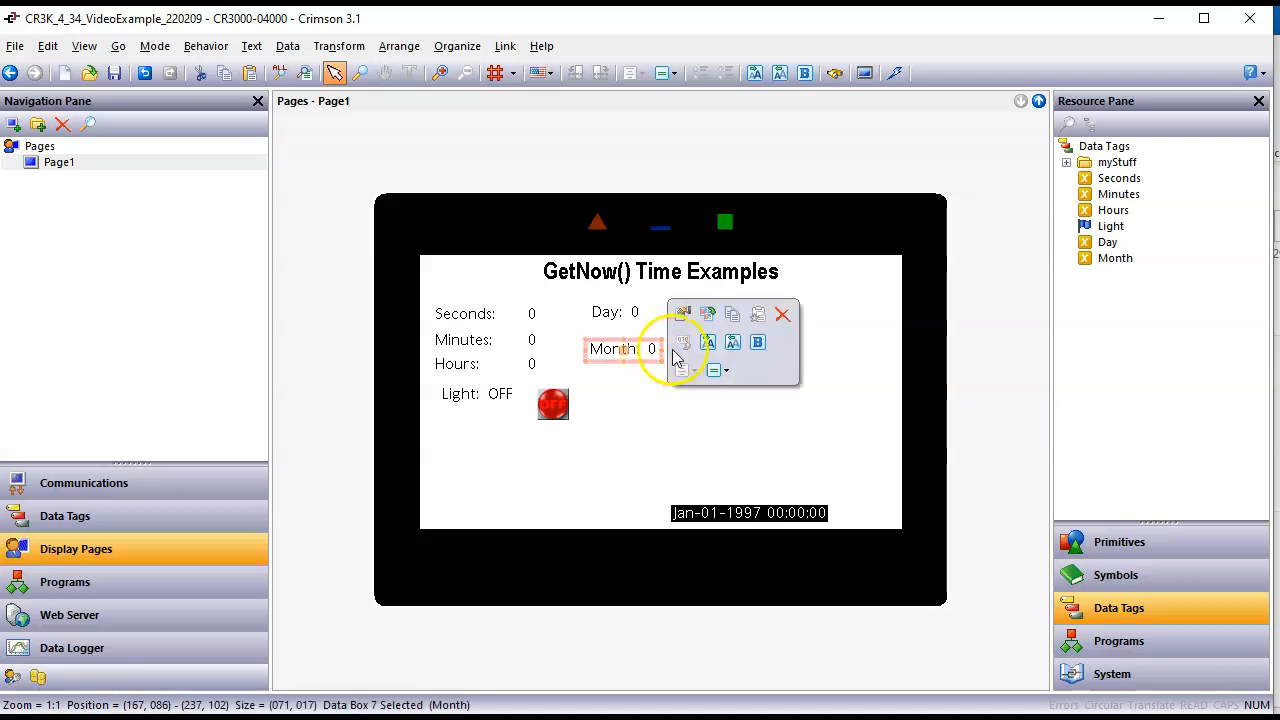
{"action": "left_click_drag", "start_coordinate": [656, 349], "coordinate": [686, 350]}
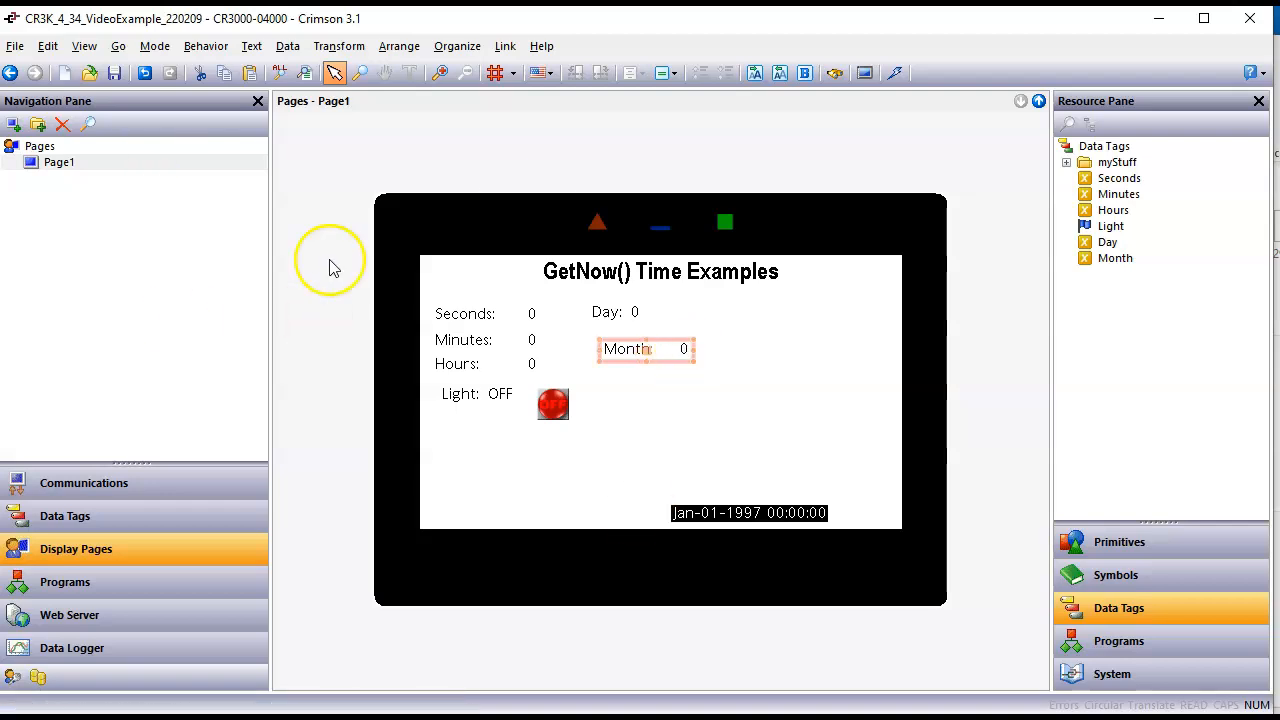
{"action": "right_click", "coordinate": [614, 312]}
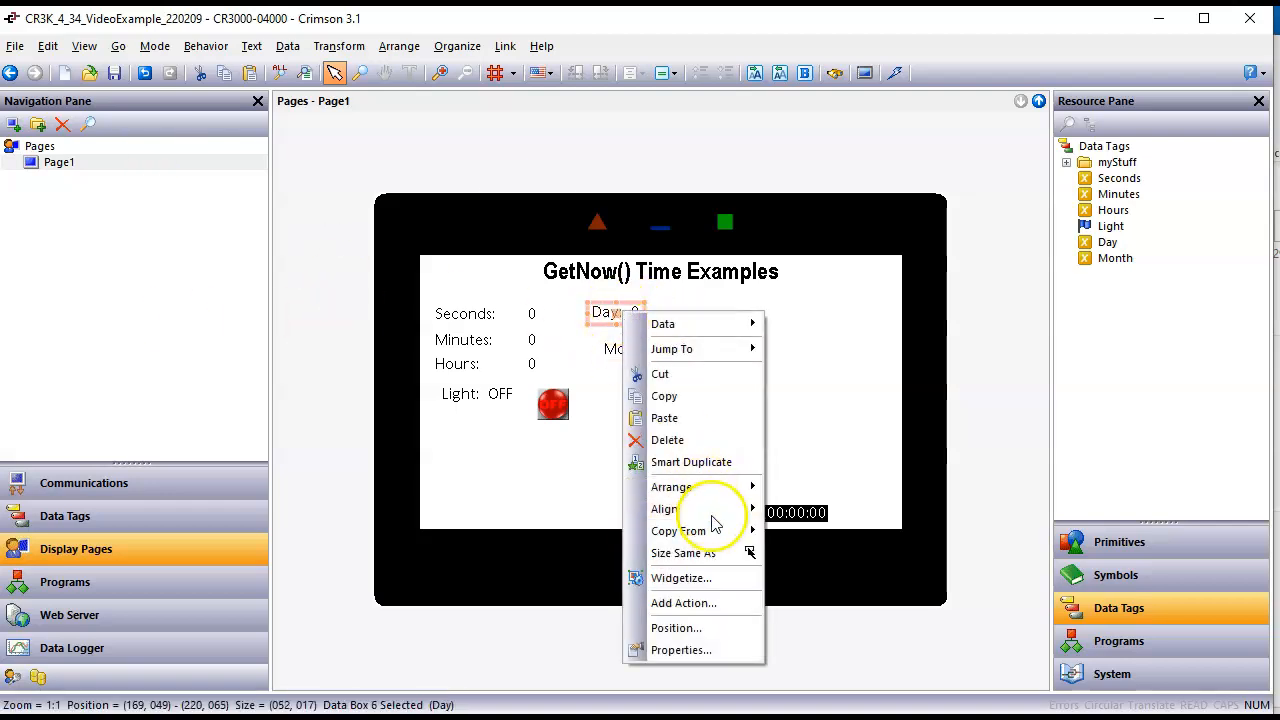
{"action": "left_click", "coordinate": [683, 553]}
{"action": "left_click", "coordinate": [656, 362]}
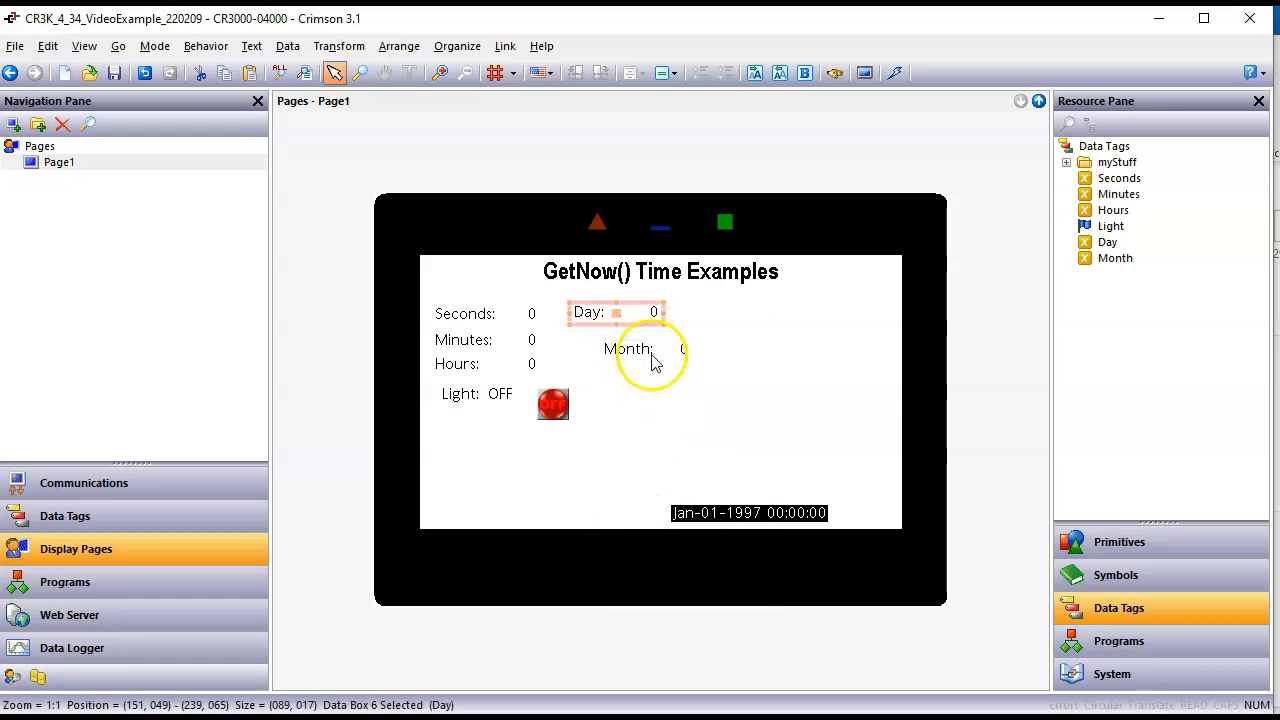
Step: Move the Month data box directly beneath the Day data box, lining up their labels and values
{"action": "left_click_drag", "start_coordinate": [646, 351], "coordinate": [620, 338]}
{"action": "left_click", "coordinate": [678, 366]}
{"action": "left_click", "coordinate": [748, 390]}
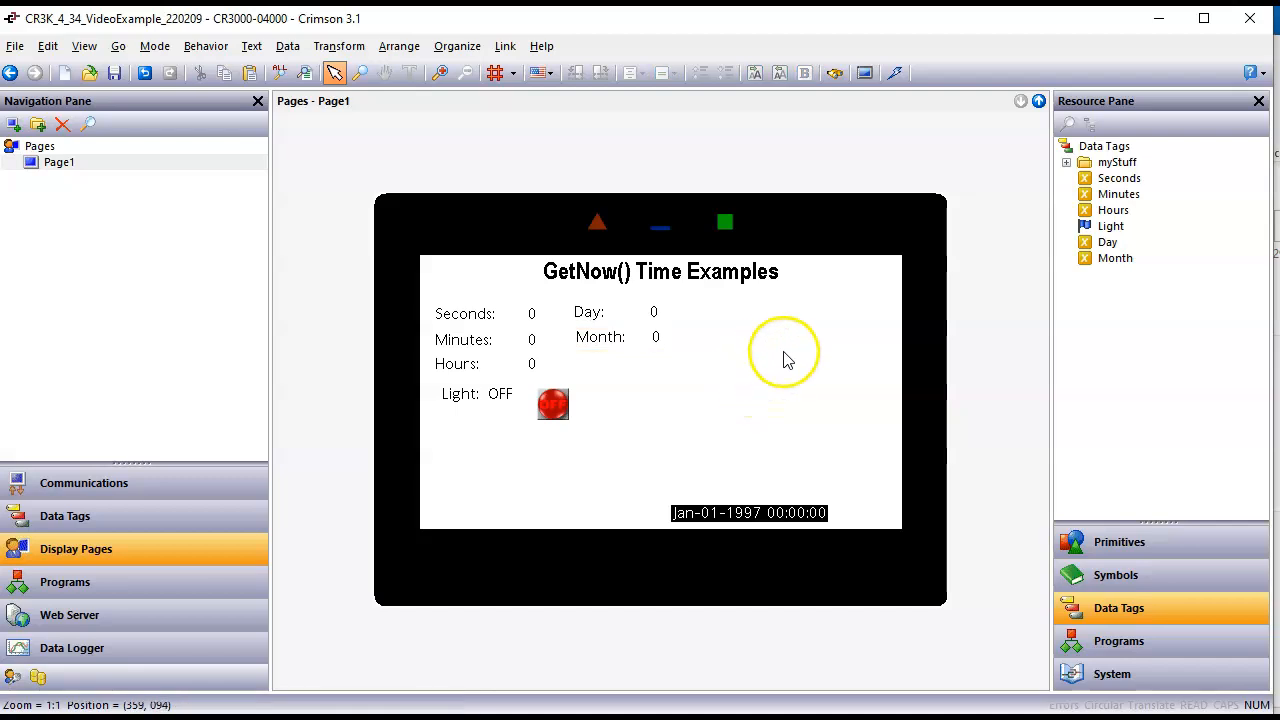
Step: Save the database and download it to the device
{"action": "left_click", "coordinate": [112, 75]}
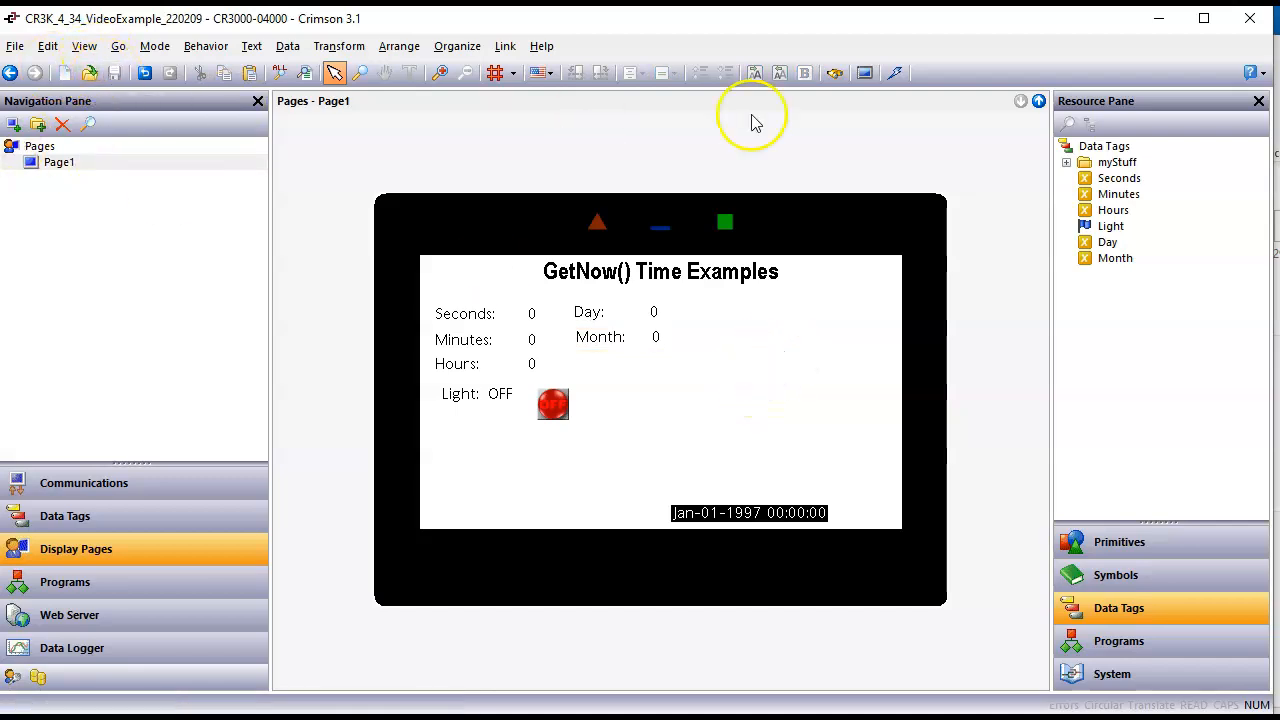
{"action": "left_click", "coordinate": [893, 72]}
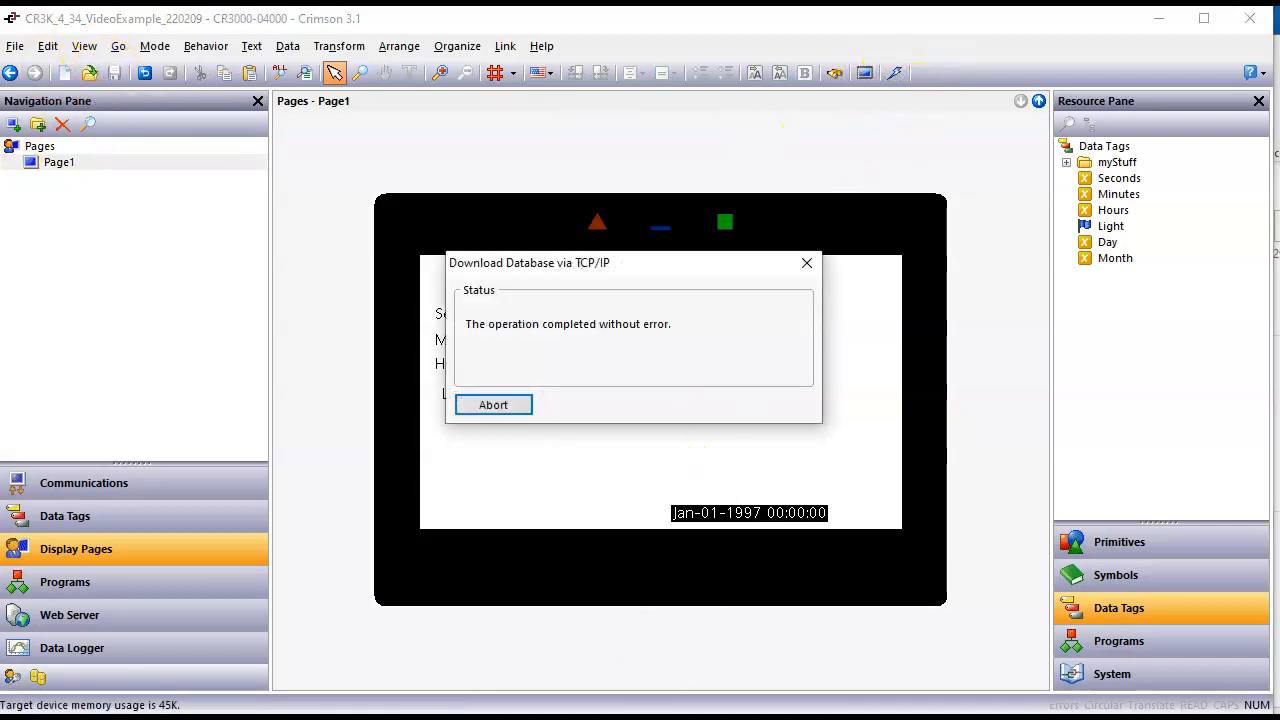
Step: Switch to the remote page in the browser, change the month of its date and time field to Feb and apply it
{"action": "left_click", "coordinate": [477, 700]}
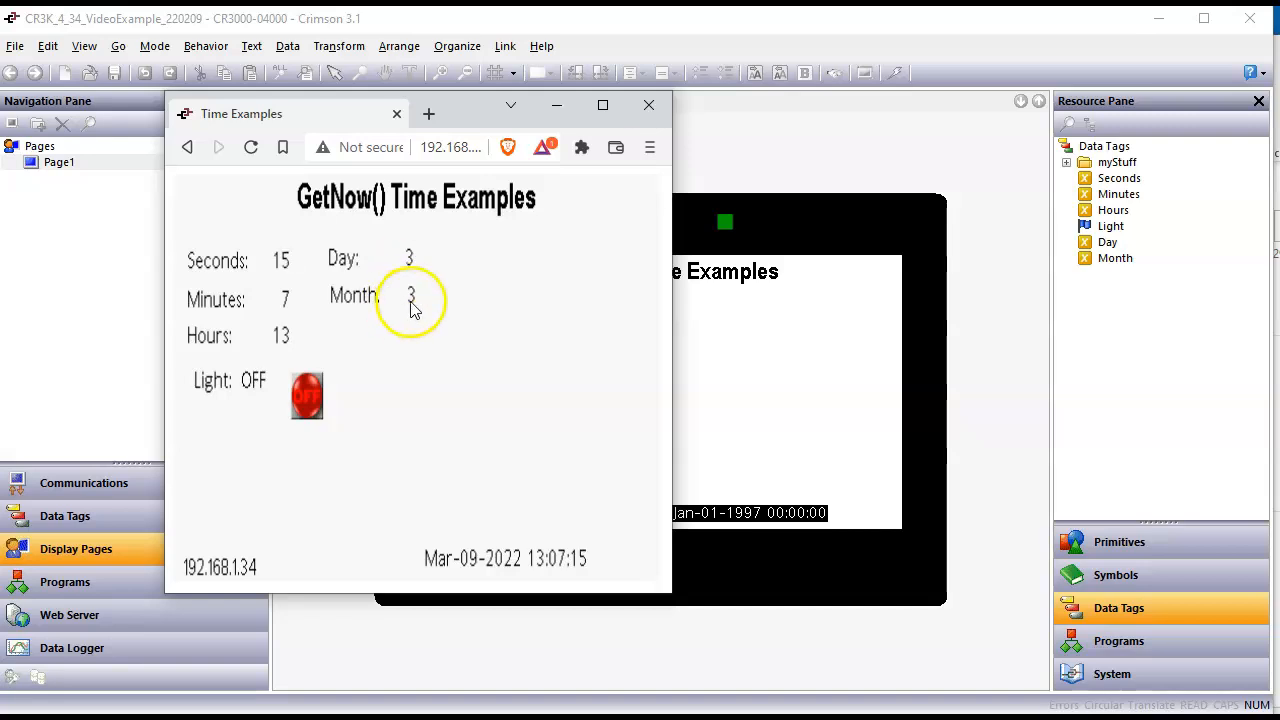
{"action": "left_click", "coordinate": [457, 562]}
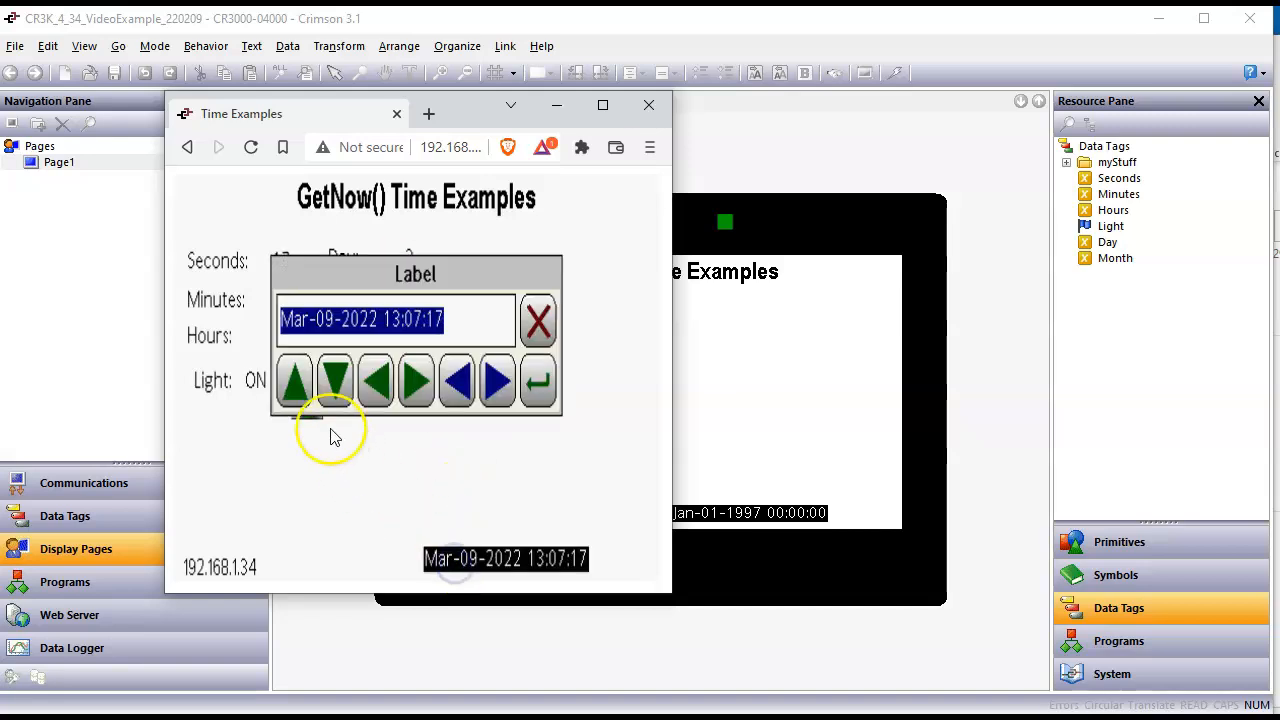
{"action": "left_click", "coordinate": [334, 385]}
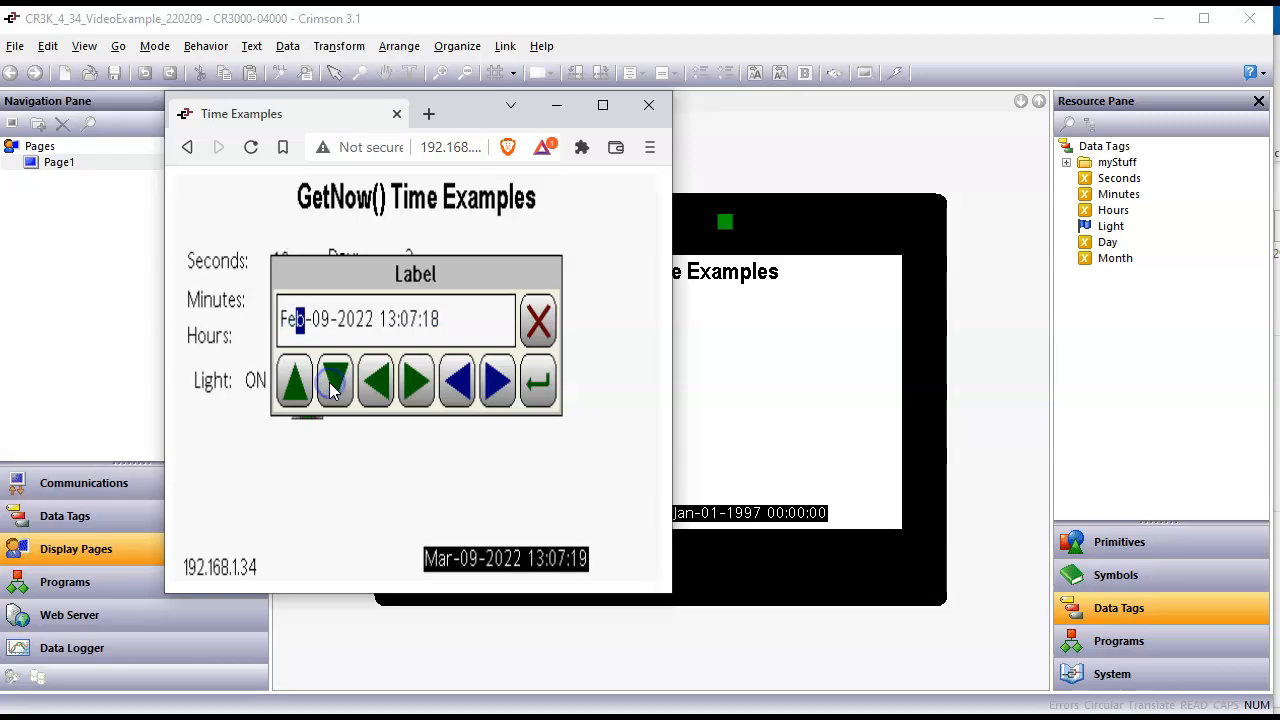
{"action": "left_click", "coordinate": [543, 384]}
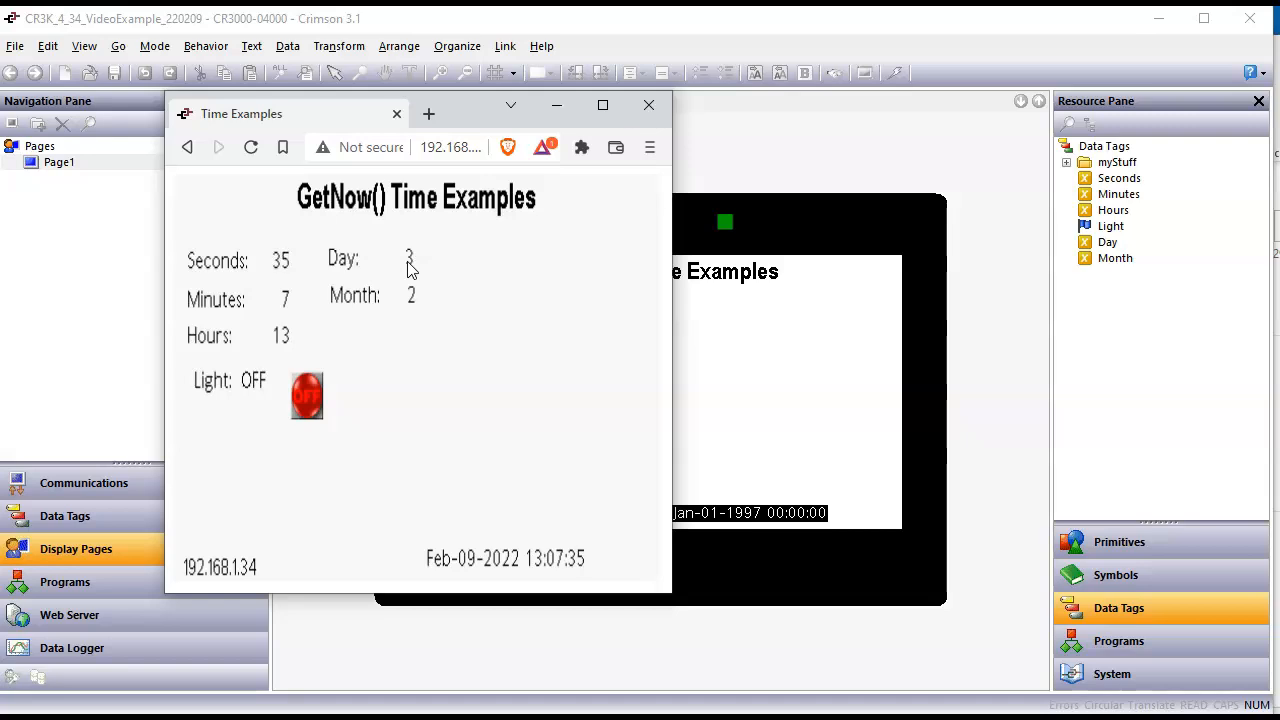
Step: Switch back to Crimson and examine the data source of the Day tag
{"action": "left_click", "coordinate": [245, 401]}
{"action": "left_click", "coordinate": [72, 516]}
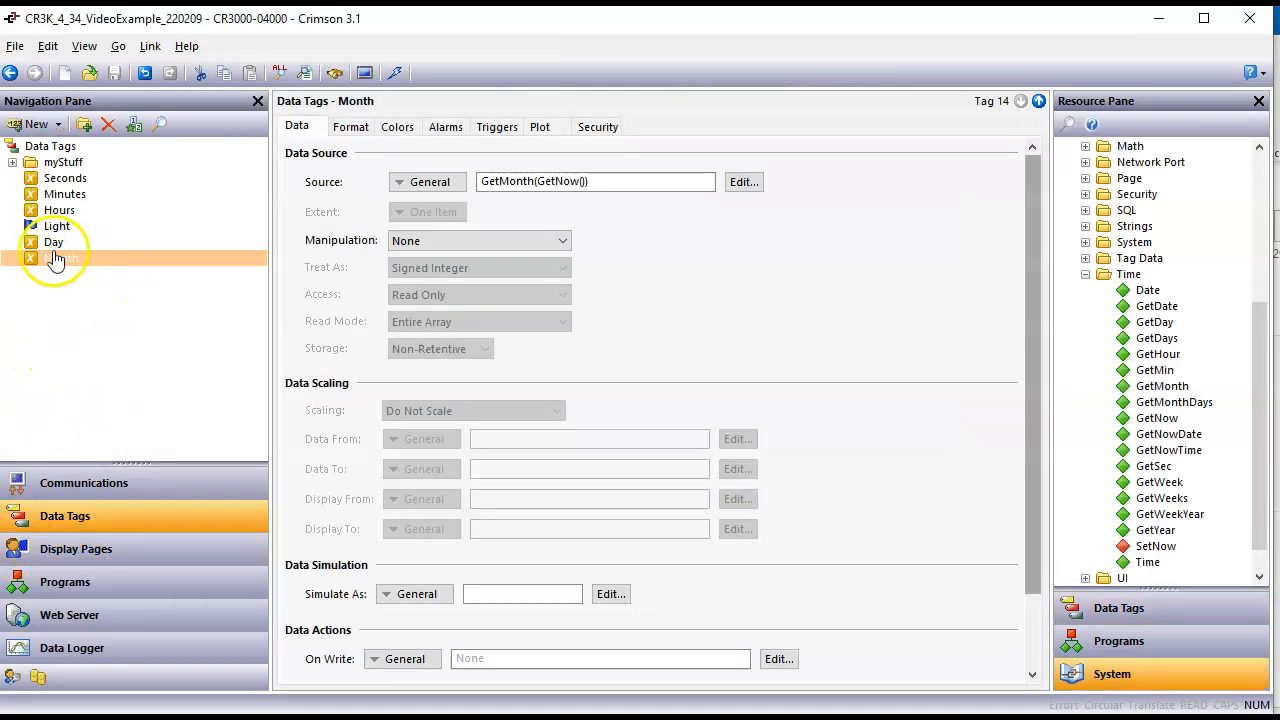
{"action": "left_click", "coordinate": [51, 249]}
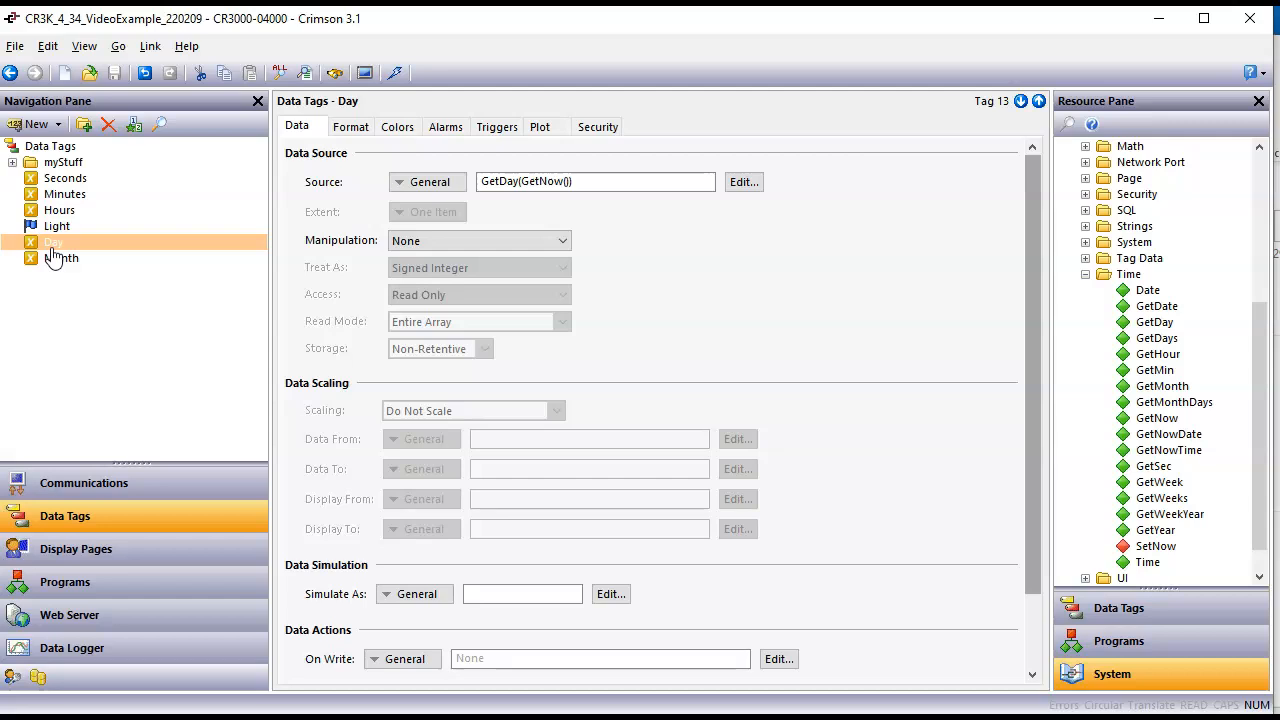
{"action": "left_click", "coordinate": [50, 247]}
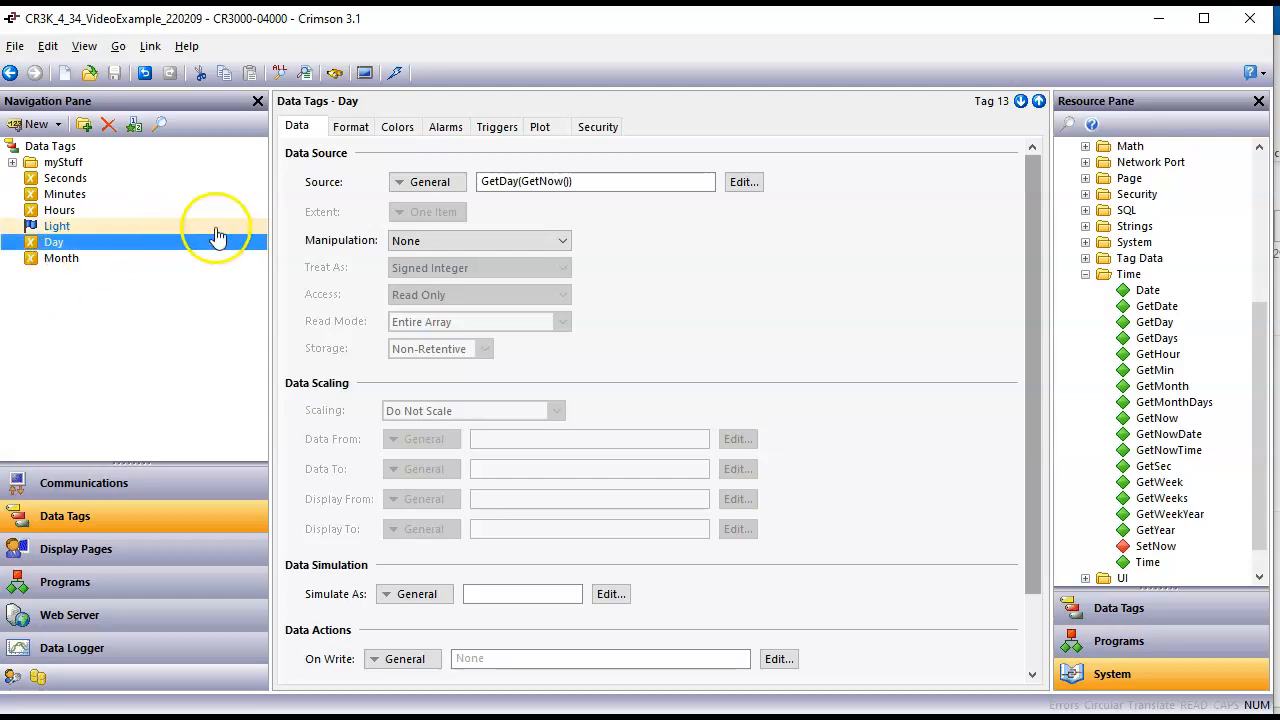
Step: Look up the Date function in the reference manual, close the manual and select the GetDate function
{"action": "left_click", "coordinate": [1148, 290]}
{"action": "right_click", "coordinate": [1158, 292]}
{"action": "left_click", "coordinate": [1162, 293]}
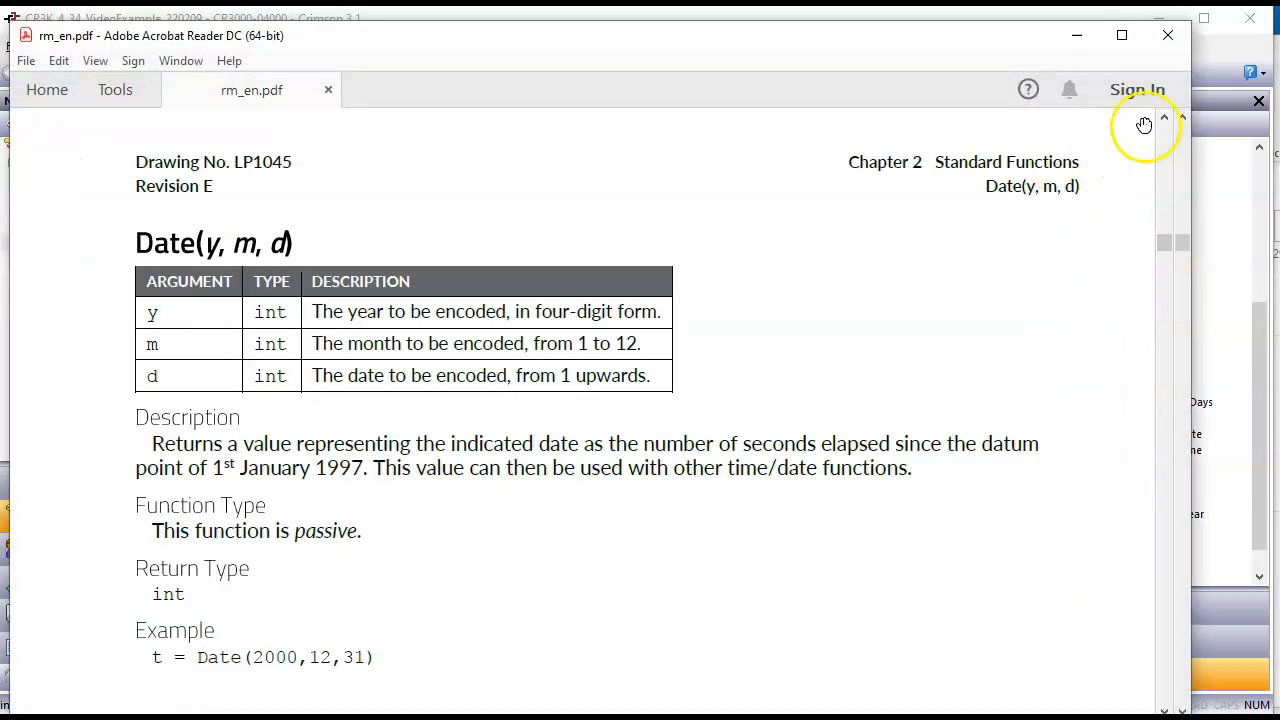
{"action": "left_click", "coordinate": [1180, 48]}
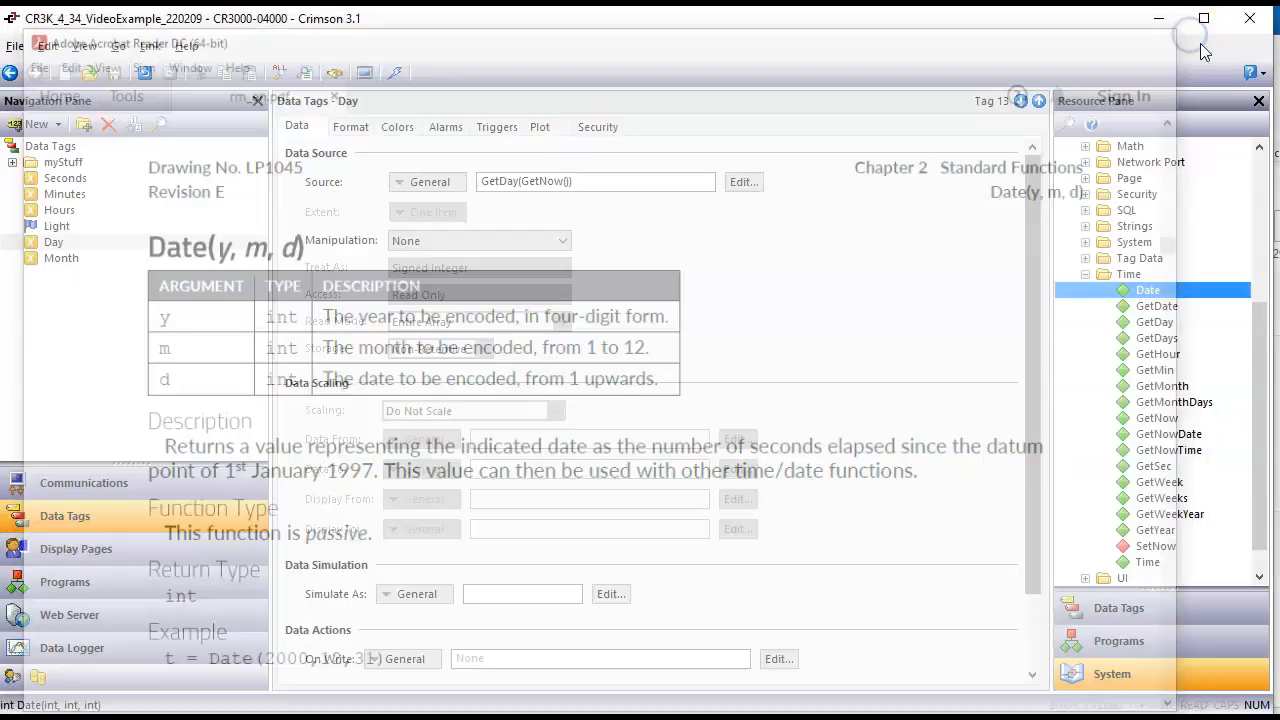
{"action": "left_click", "coordinate": [1164, 309]}
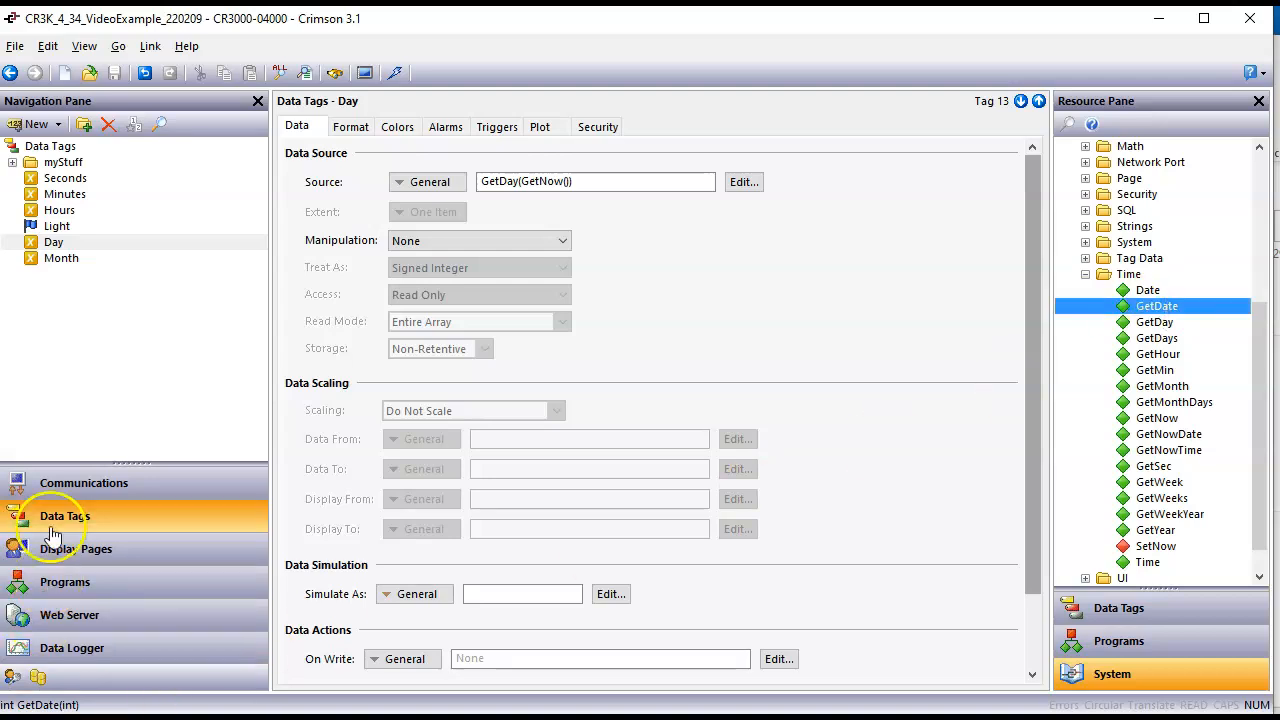
Step: Create a new numeric data tag after Month and name it Date
{"action": "left_click", "coordinate": [62, 258]}
{"action": "left_click", "coordinate": [30, 124]}
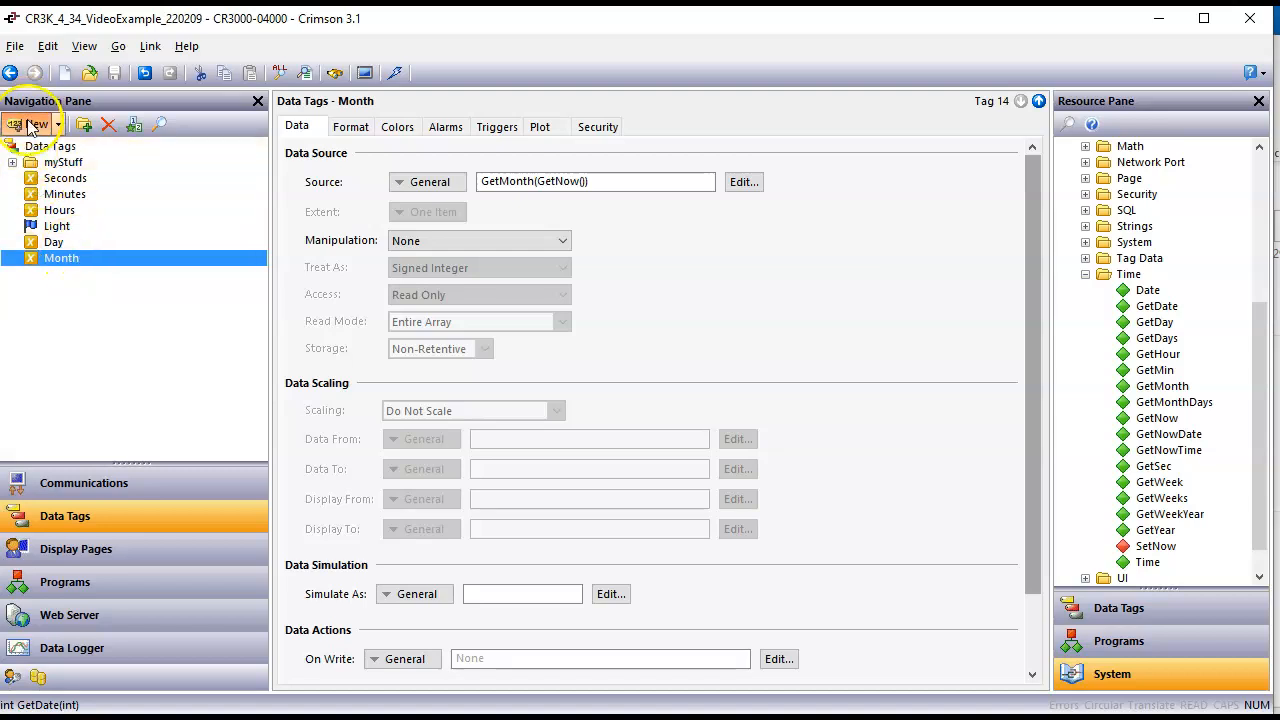
{"action": "left_click", "coordinate": [55, 283]}
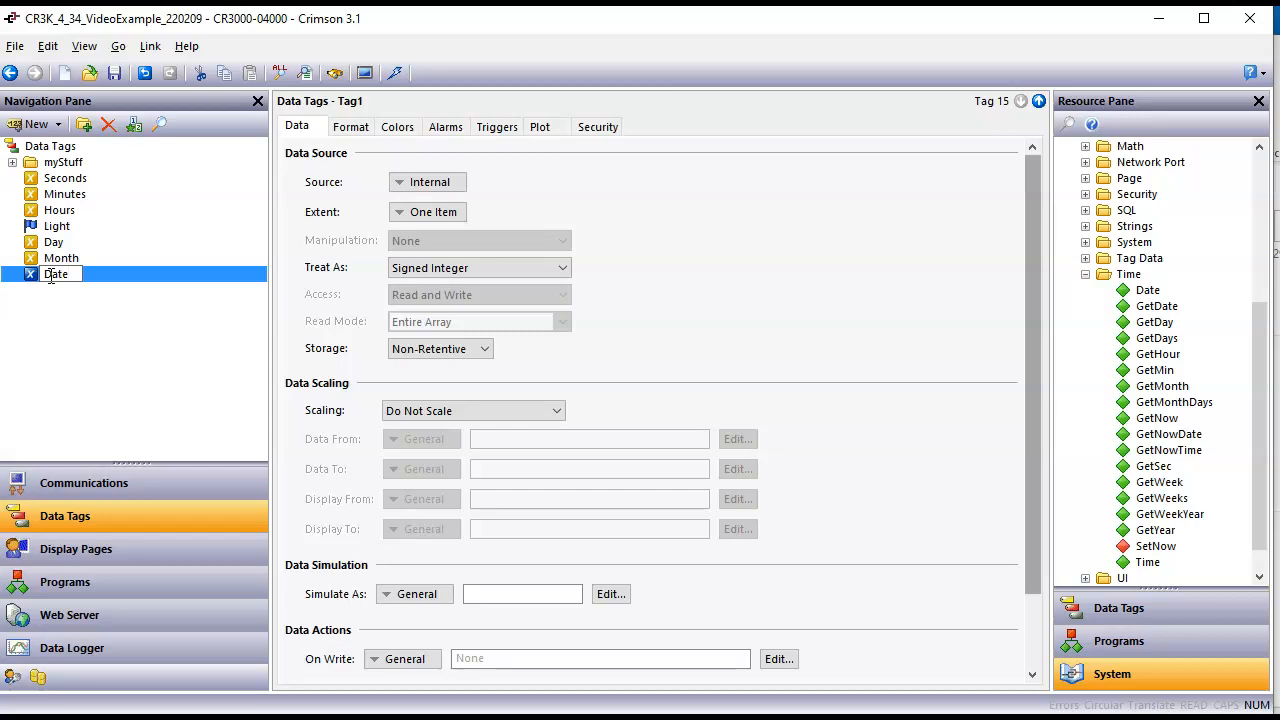
{"action": "type", "text": "Date"}
{"action": "key", "text": "Return"}
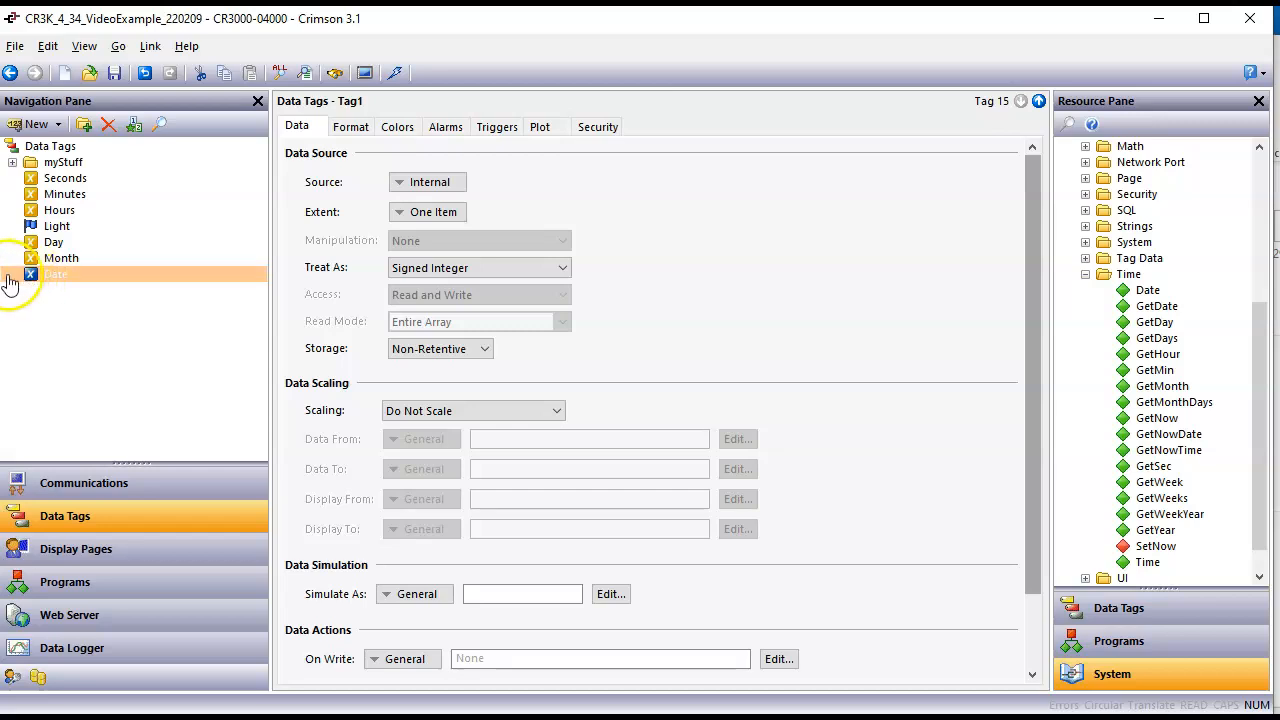
{"action": "left_click", "coordinate": [7, 280]}
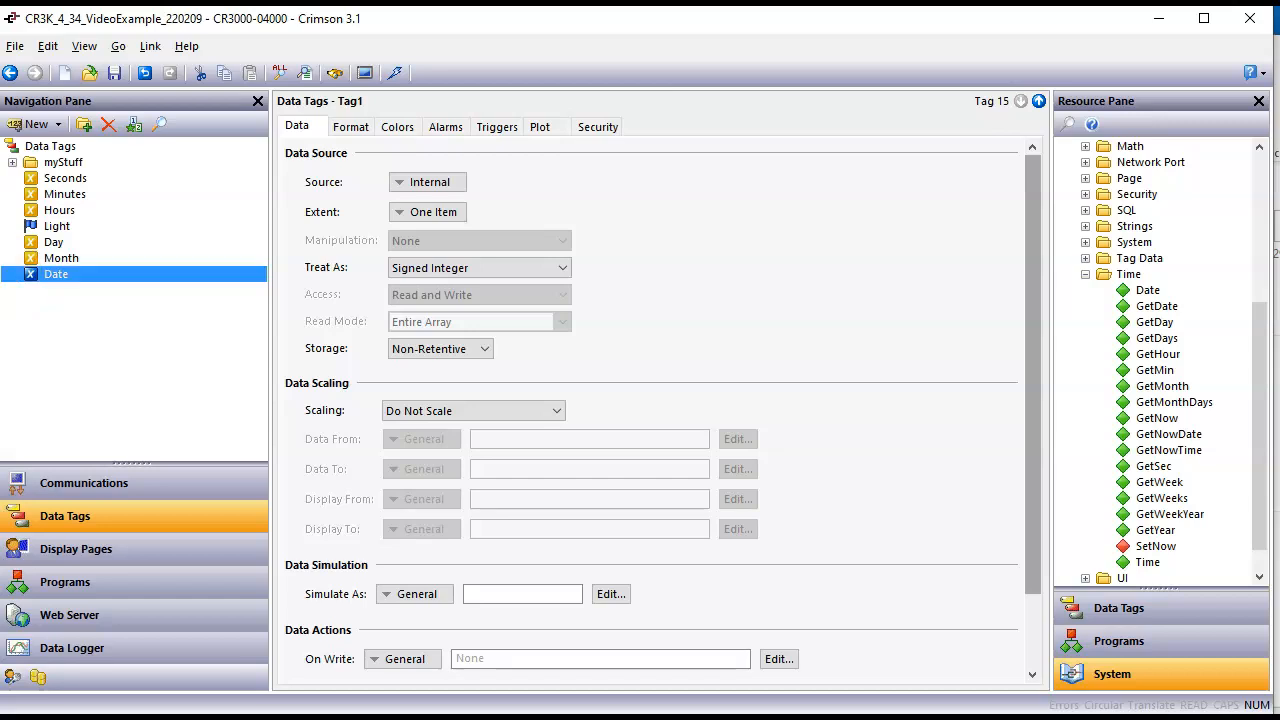
Step: Rename the Day tag as DayOfWeek, without spaces in the name
{"action": "left_click", "coordinate": [46, 243]}
{"action": "left_click", "coordinate": [51, 246]}
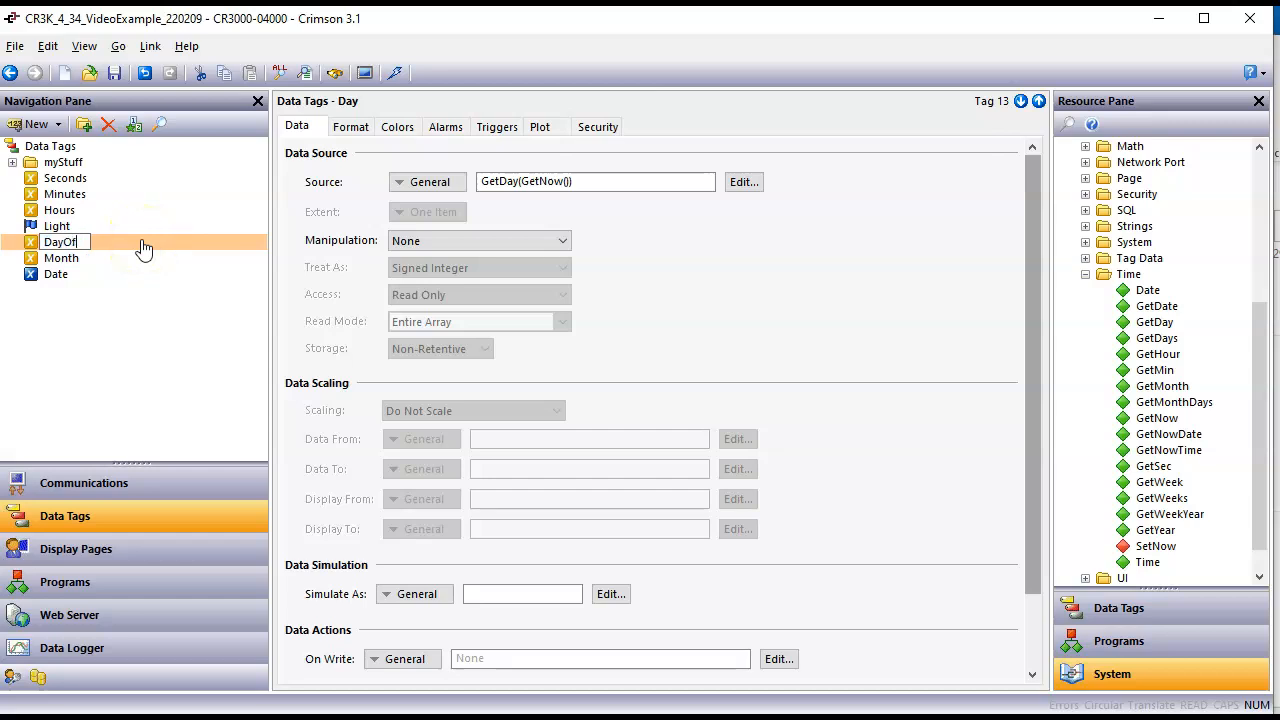
{"action": "key", "text": "Return"}
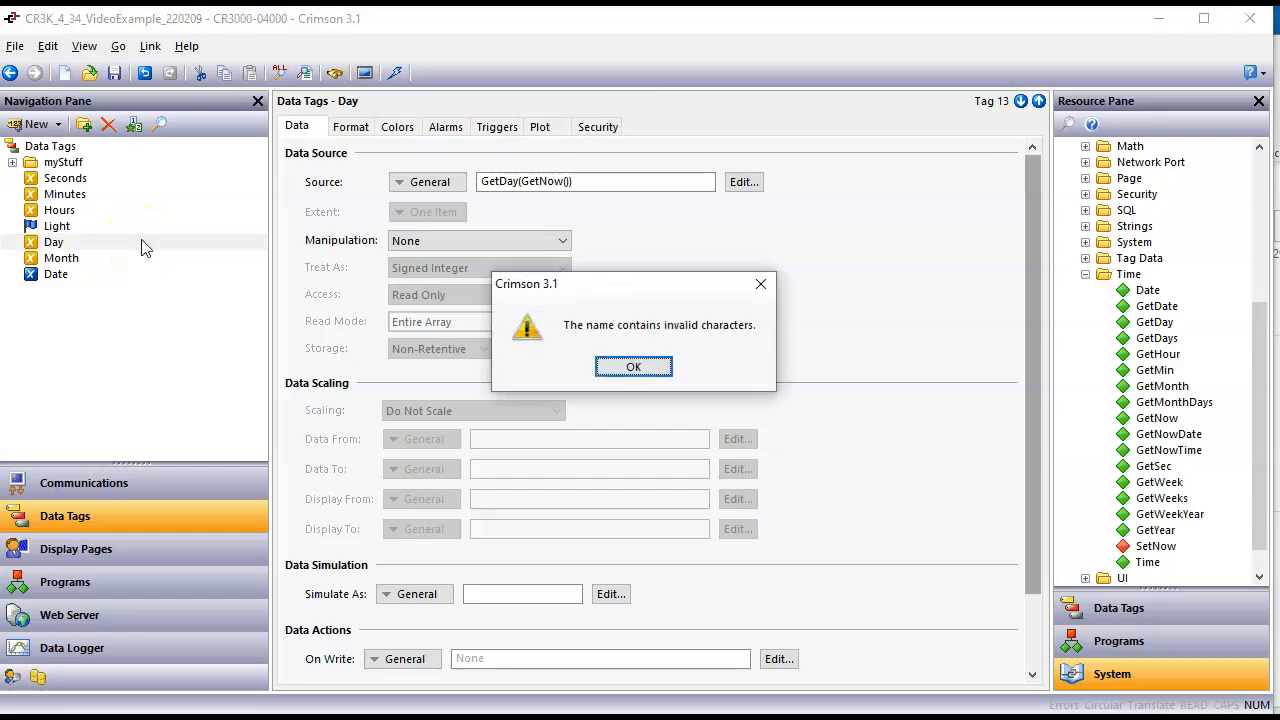
{"action": "key", "text": "Return"}
{"action": "left_click", "coordinate": [57, 251]}
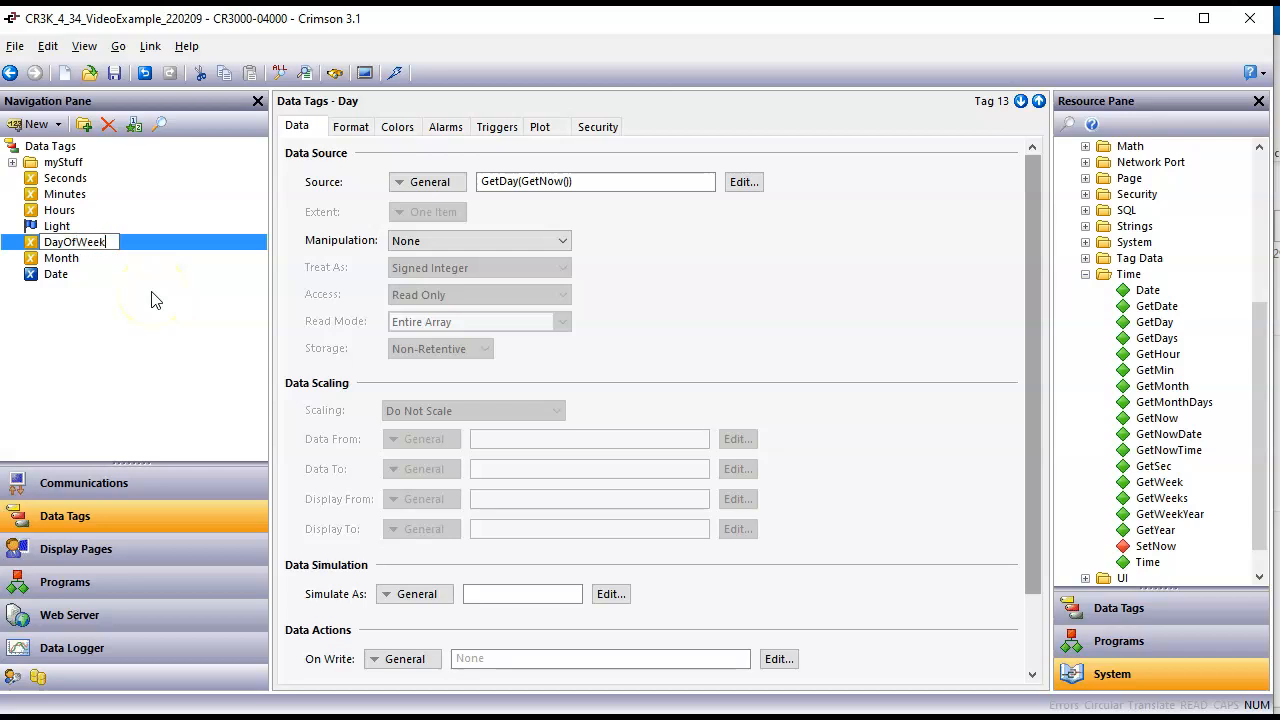
{"action": "key", "text": "Return"}
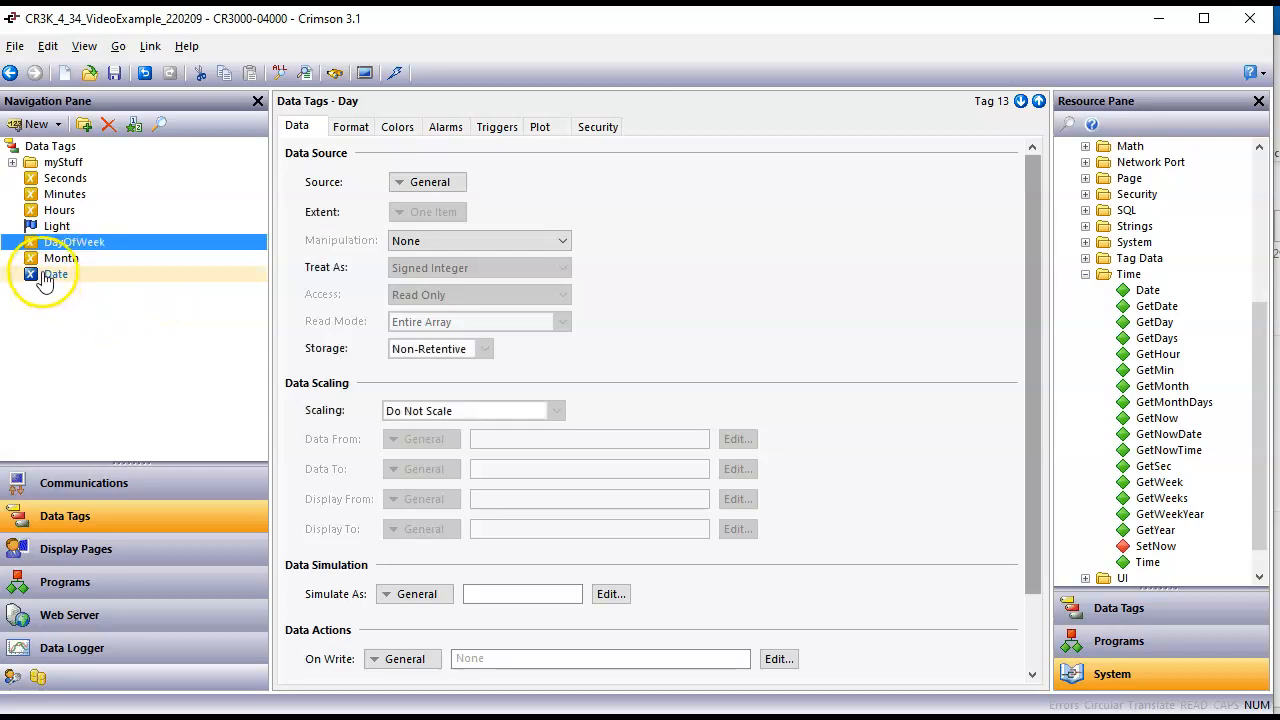
Step: Set the Date tag's source to the expression GetDate(GetNow())
{"action": "left_click", "coordinate": [50, 274]}
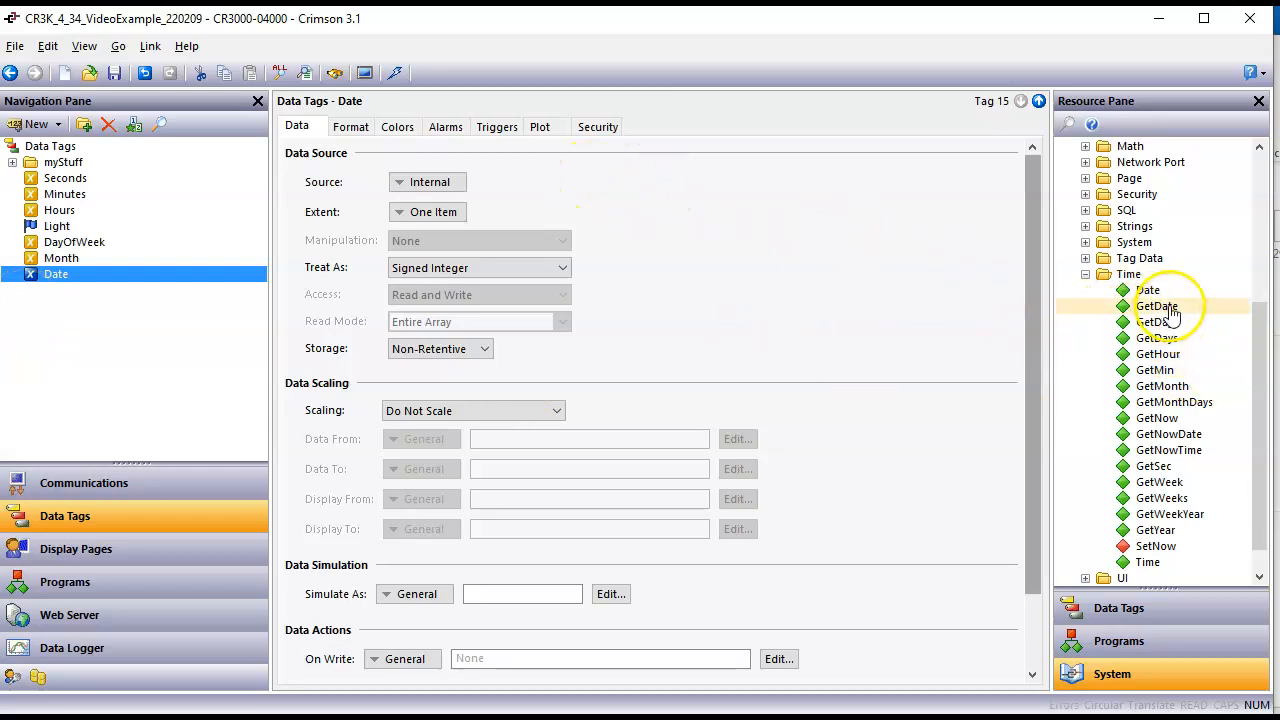
{"action": "left_click_drag", "start_coordinate": [1173, 310], "coordinate": [445, 188]}
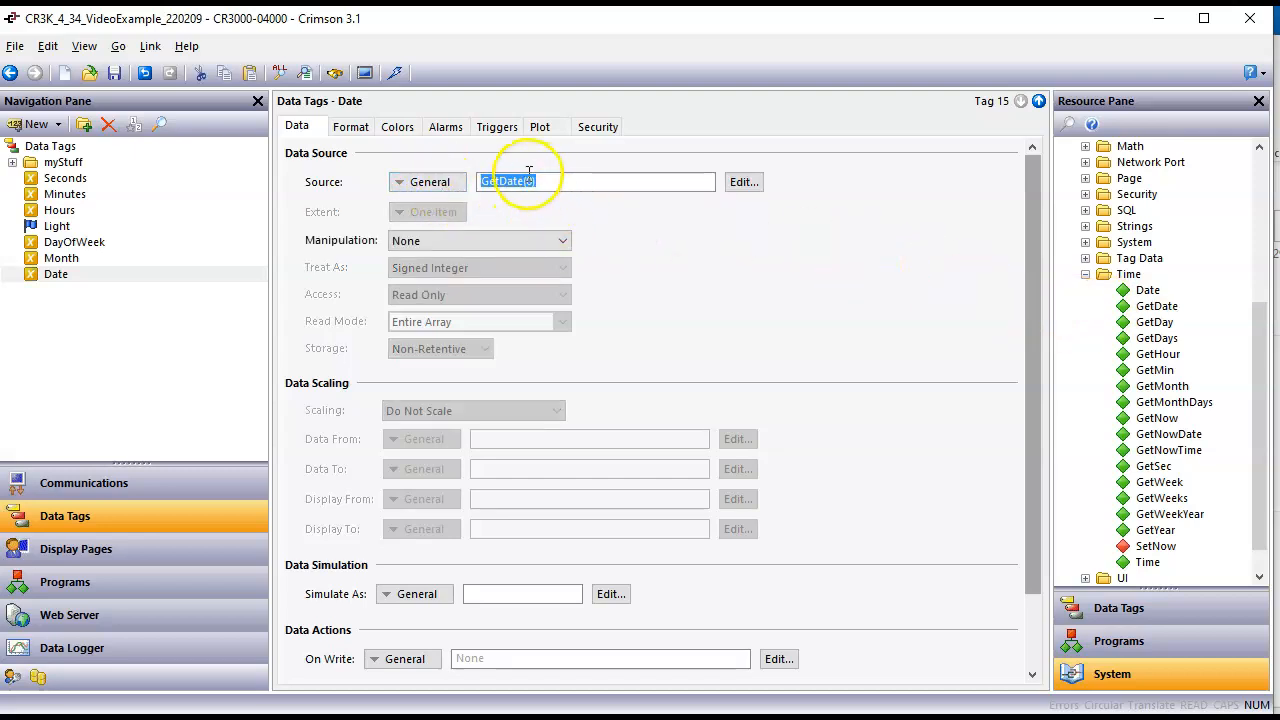
{"action": "left_click", "coordinate": [536, 180]}
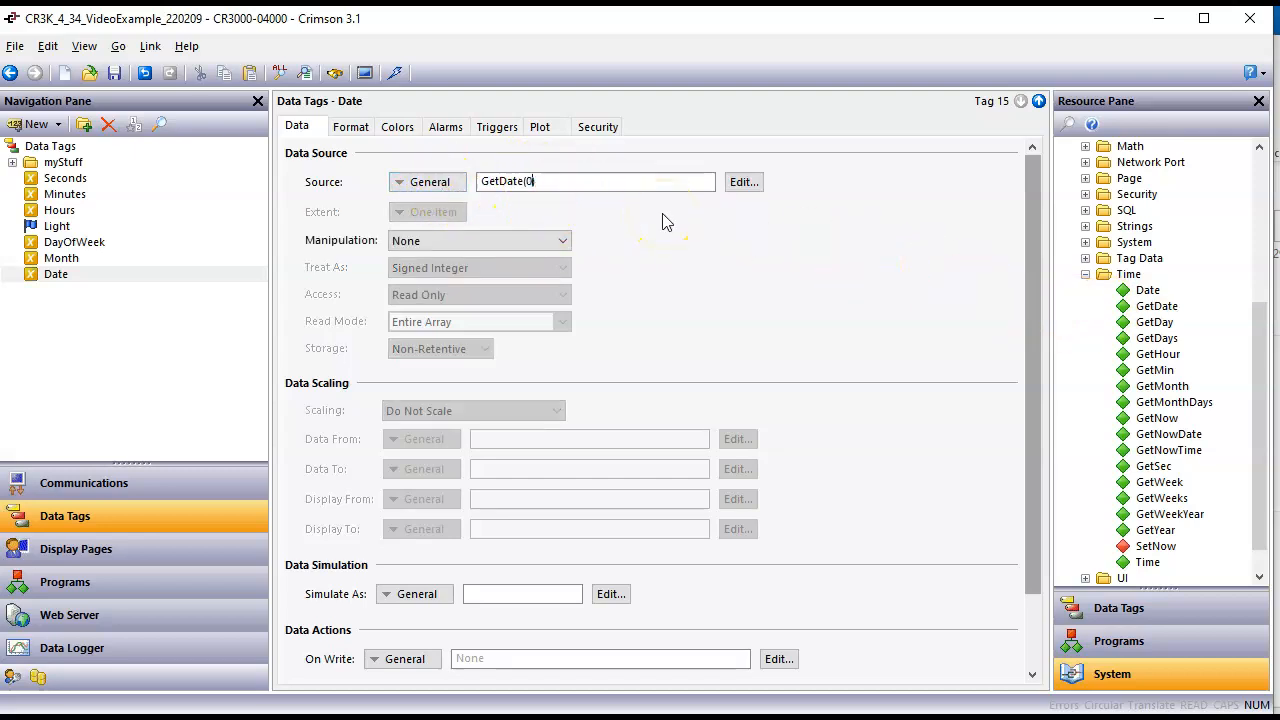
{"action": "key", "text": "BackSpace"}
{"action": "type", "text": "GetNow()"}
{"action": "key", "text": "Return"}
Step: Widen the DayOfWeek data box on Page1 so its longer label and value are clearly separated
{"action": "left_click", "coordinate": [120, 549]}
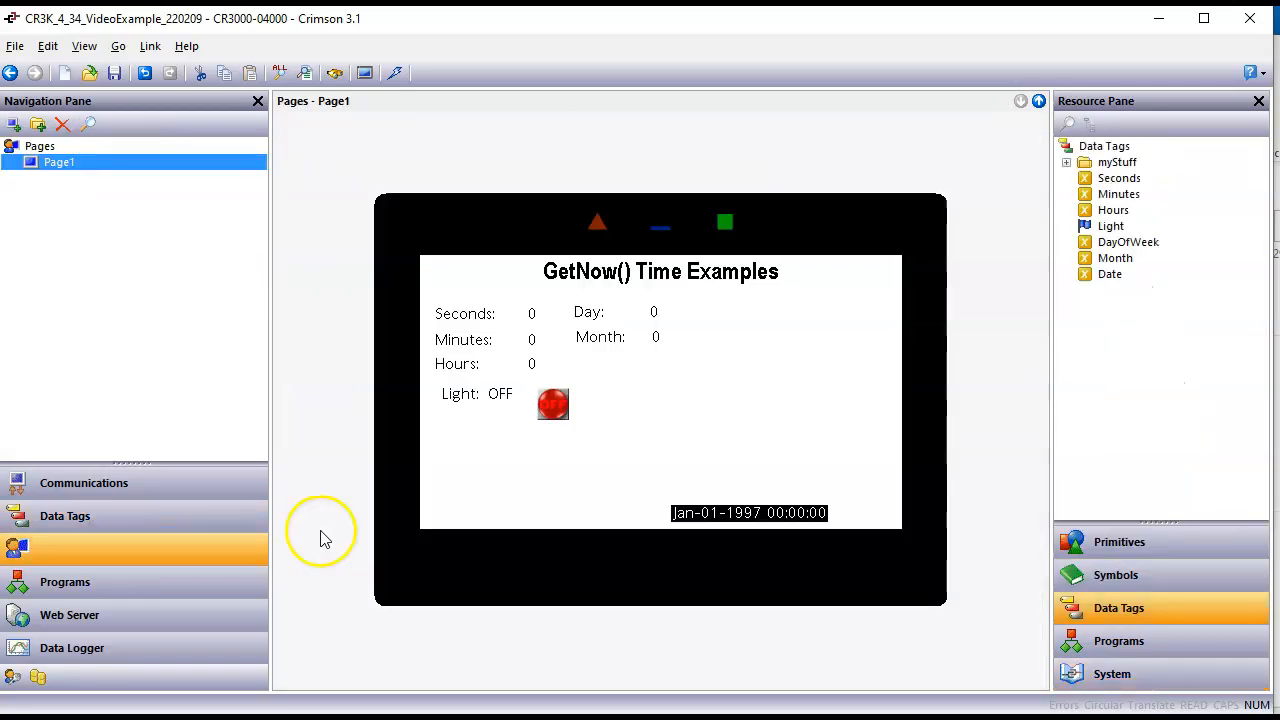
{"action": "left_click", "coordinate": [760, 371]}
{"action": "left_click", "coordinate": [650, 316]}
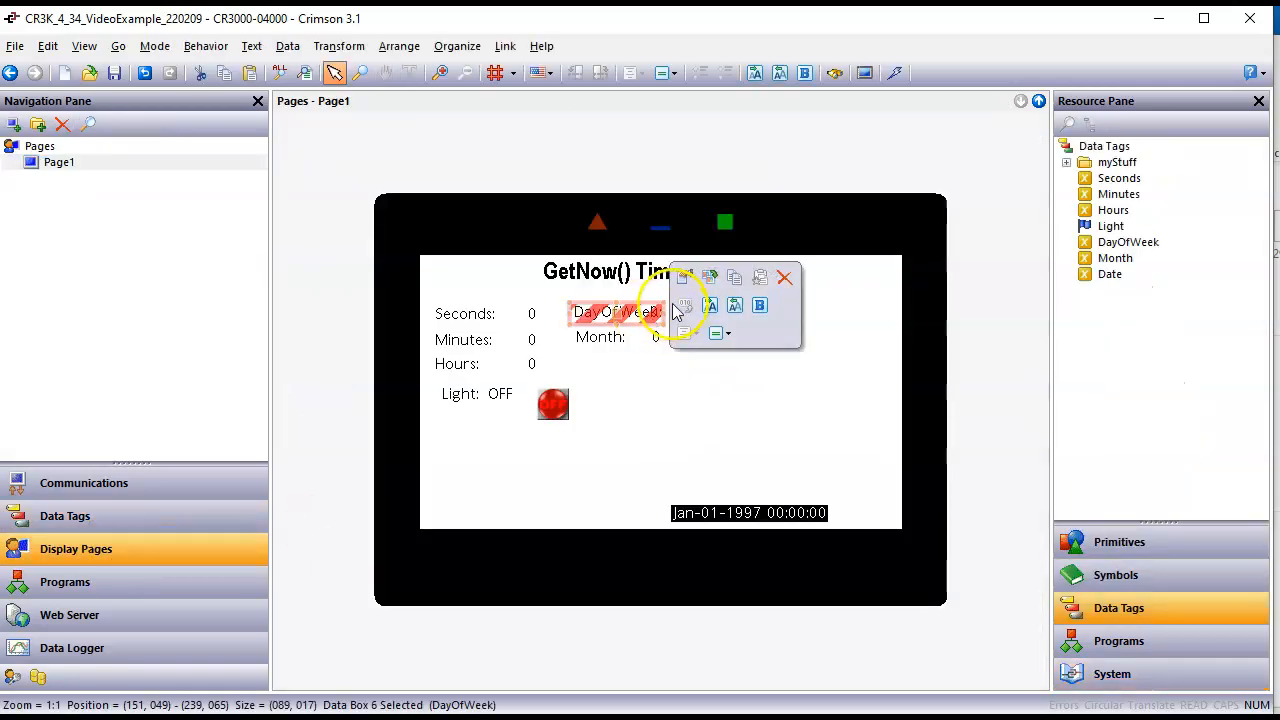
{"action": "left_click_drag", "start_coordinate": [667, 312], "coordinate": [735, 312]}
Step: Place a data box for the Date tag beneath the Month data box and widen it to space its label and value
{"action": "left_click_drag", "start_coordinate": [1110, 275], "coordinate": [633, 370]}
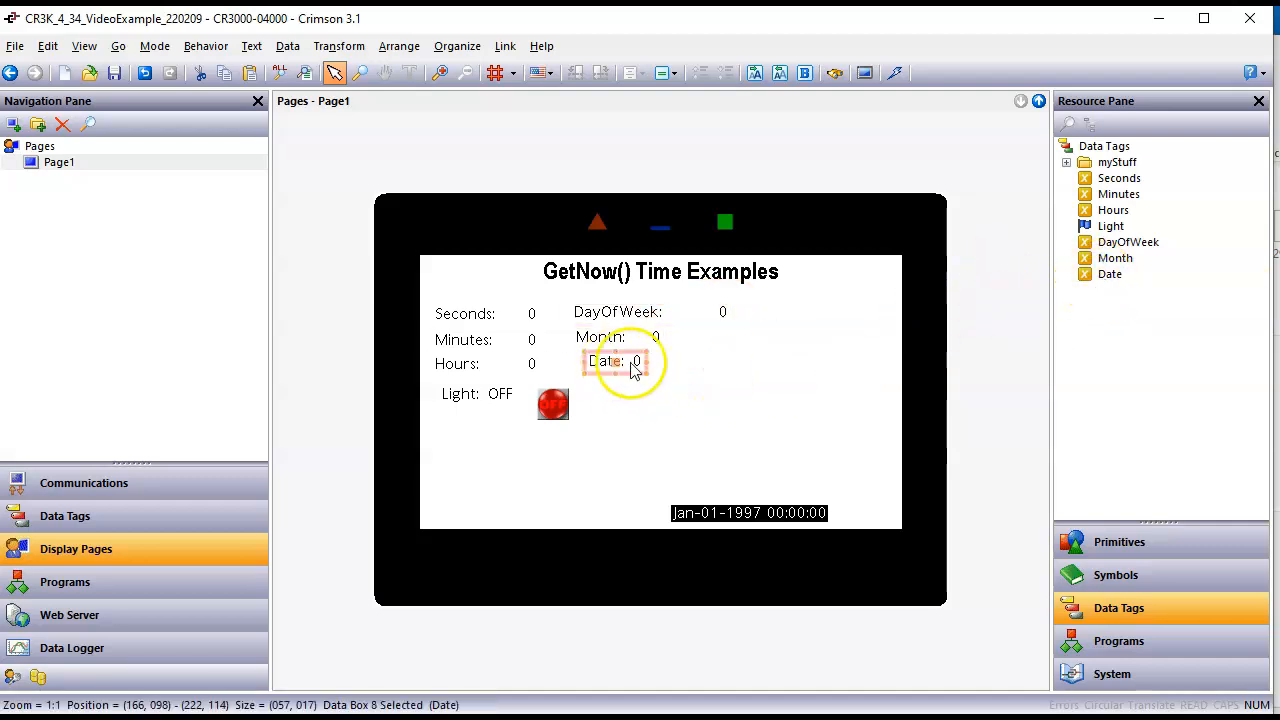
{"action": "left_click", "coordinate": [695, 381]}
{"action": "left_click", "coordinate": [642, 366]}
{"action": "double_click", "coordinate": [648, 361]}
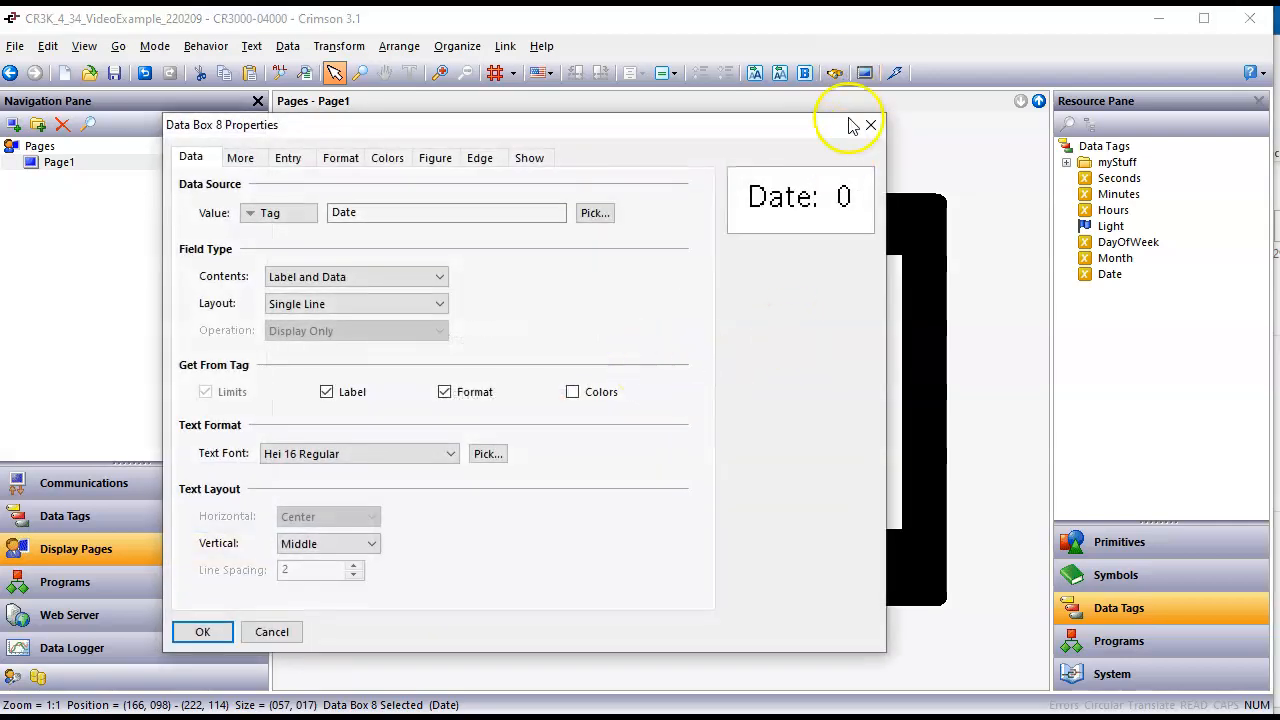
{"action": "left_click", "coordinate": [870, 126]}
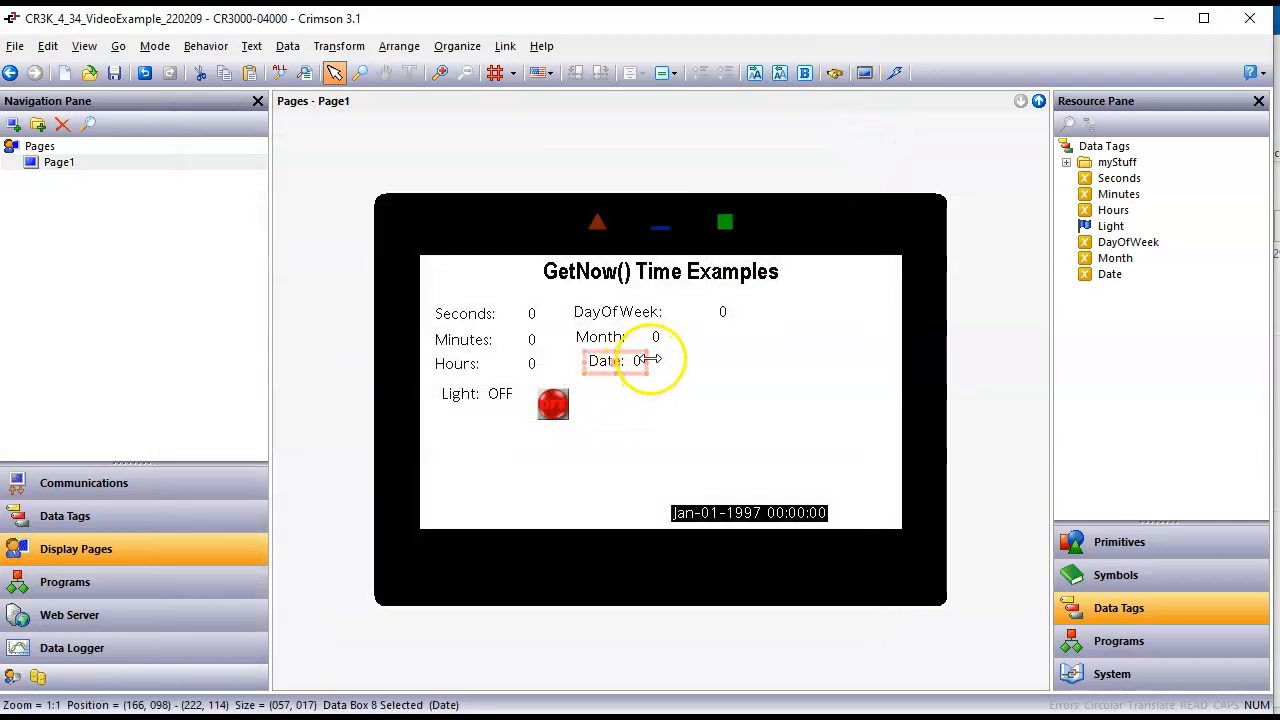
{"action": "left_click", "coordinate": [653, 359]}
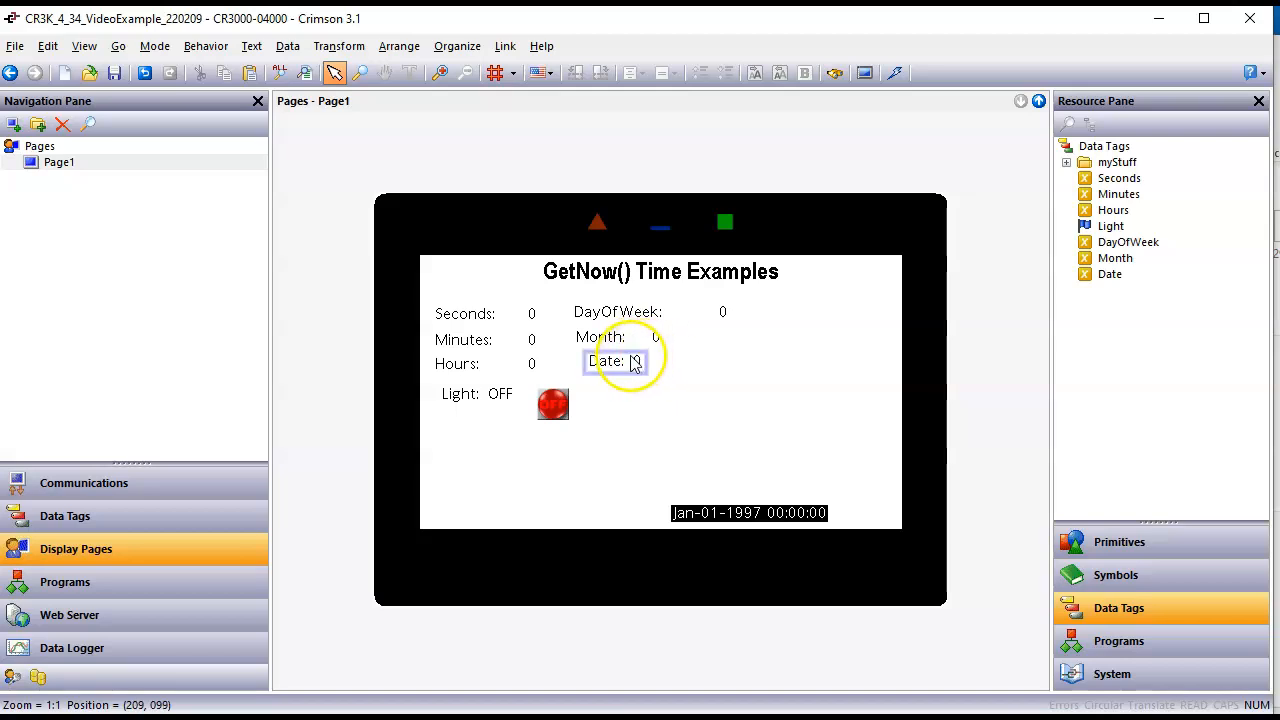
{"action": "left_click", "coordinate": [634, 366]}
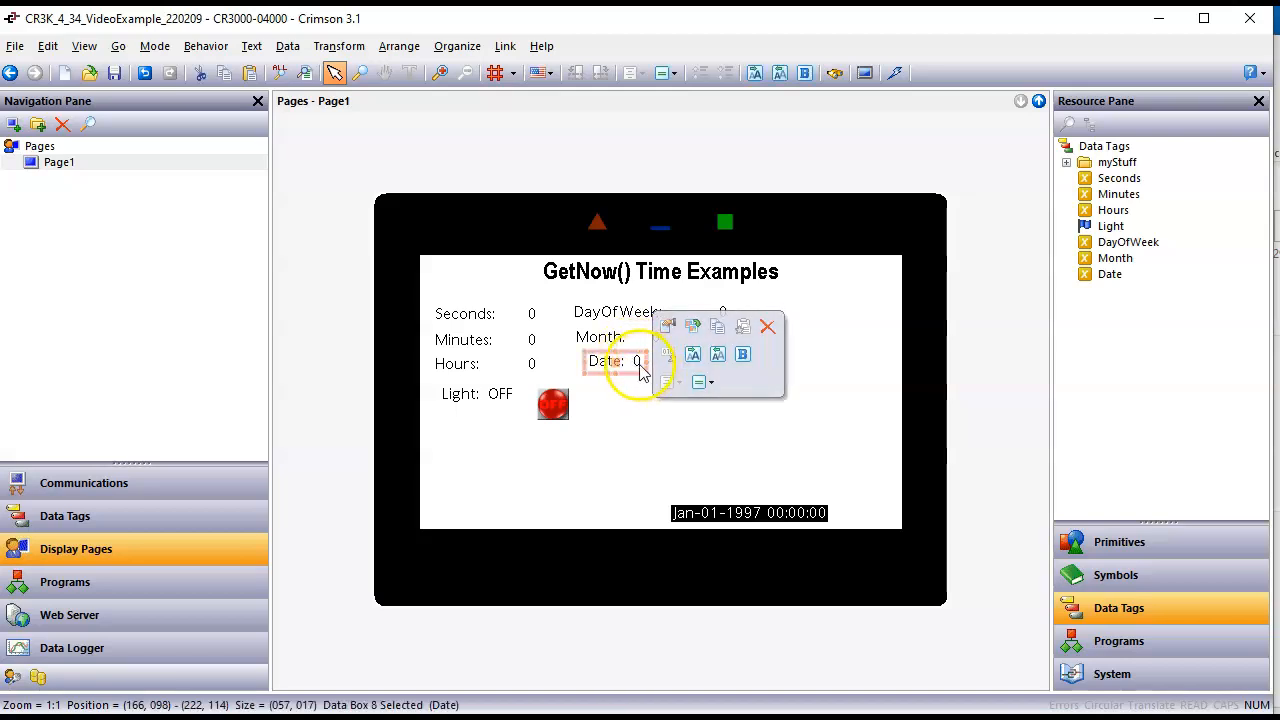
{"action": "left_click_drag", "start_coordinate": [648, 362], "coordinate": [685, 361]}
{"action": "left_click", "coordinate": [770, 379]}
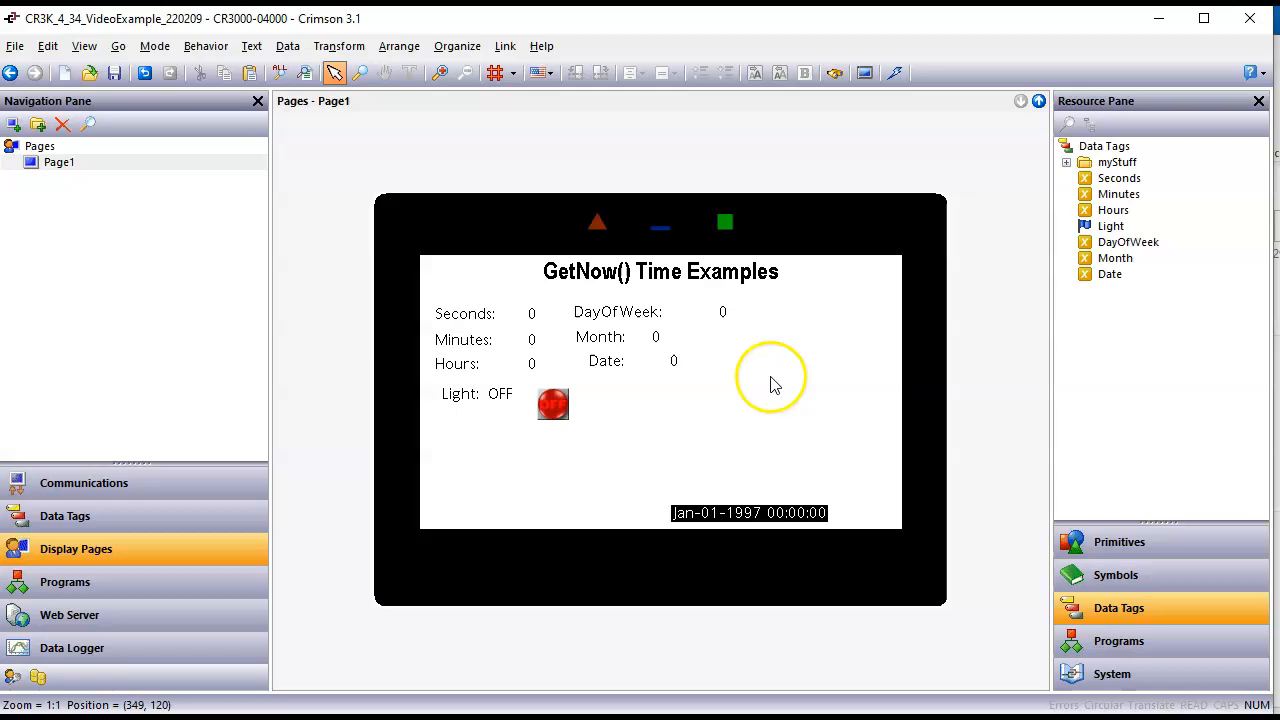
Step: Download the database to the device and switch to the remote page in the browser
{"action": "left_click", "coordinate": [893, 72]}
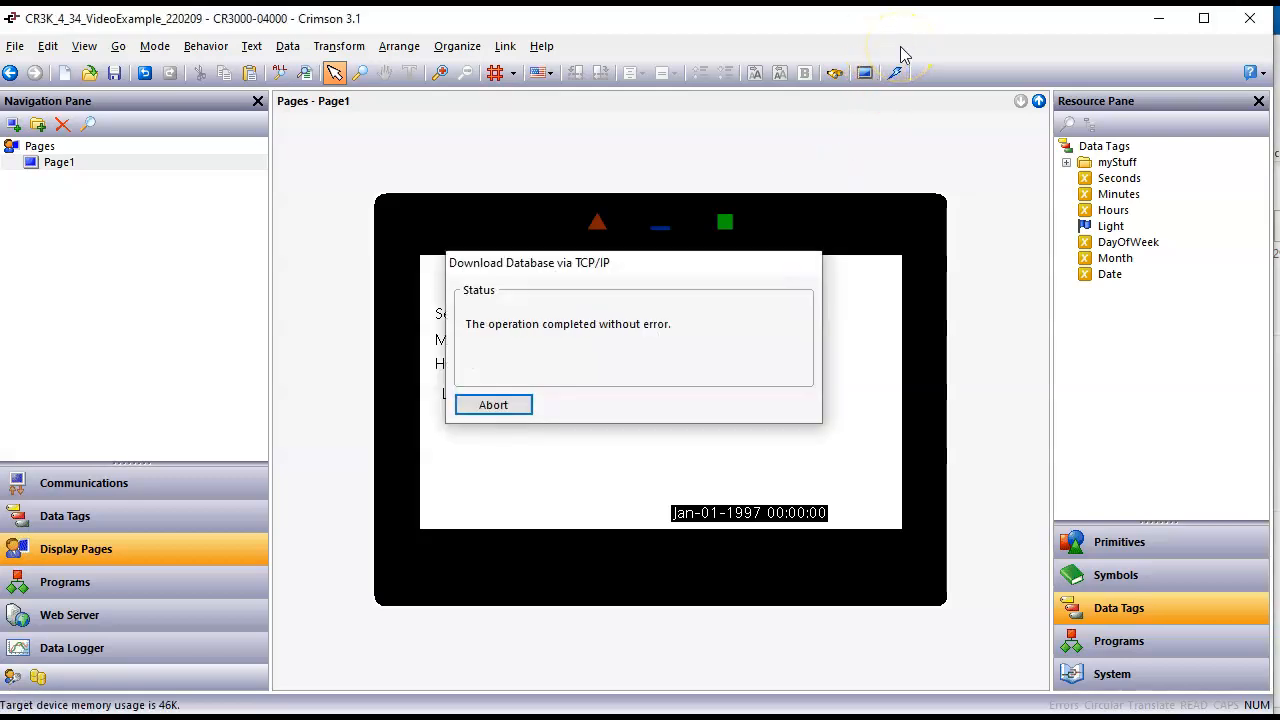
{"action": "key", "text": "alt+Tab"}
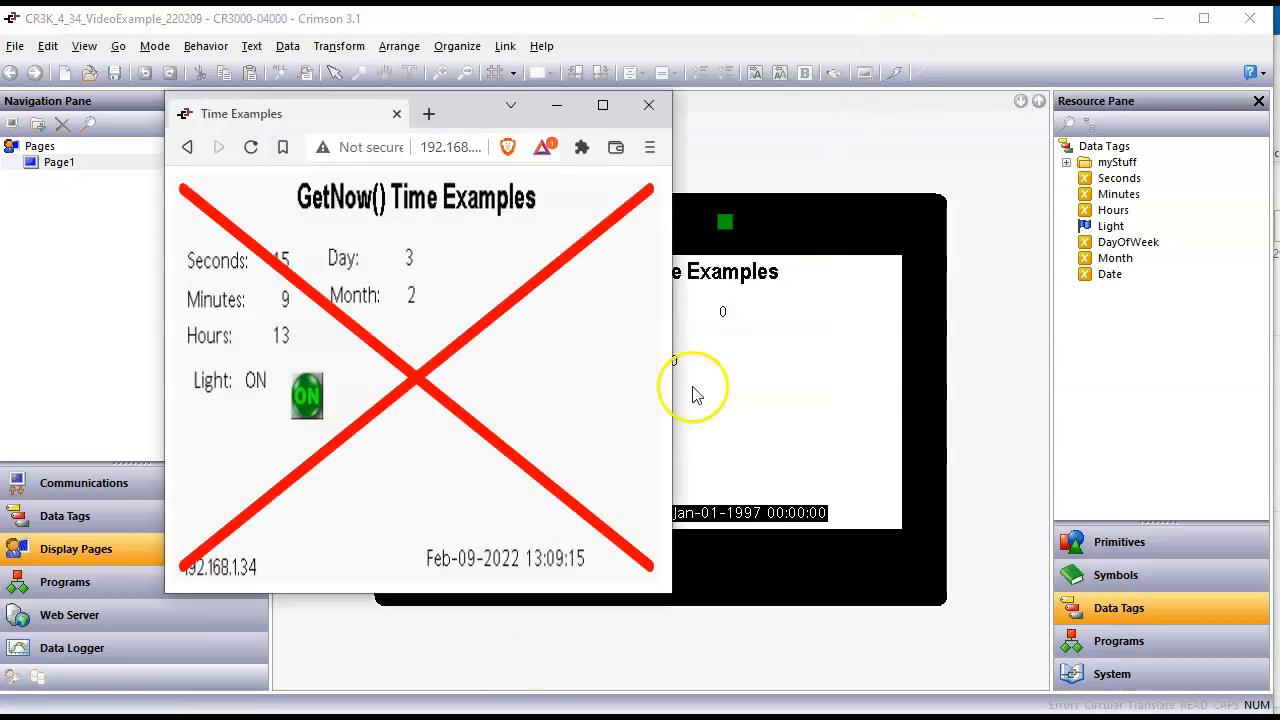
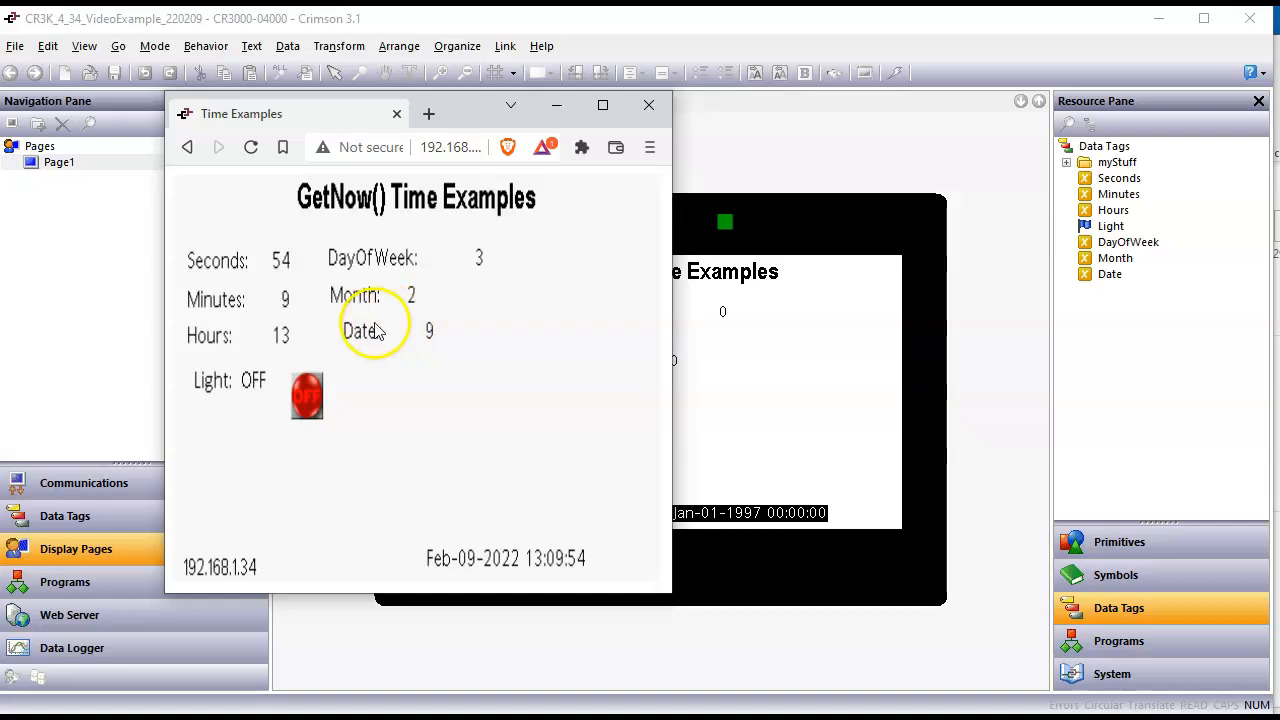
Step: Set the date in the remote page's clock to Feb-16-2022 to test the date tags
{"action": "left_click", "coordinate": [480, 564]}
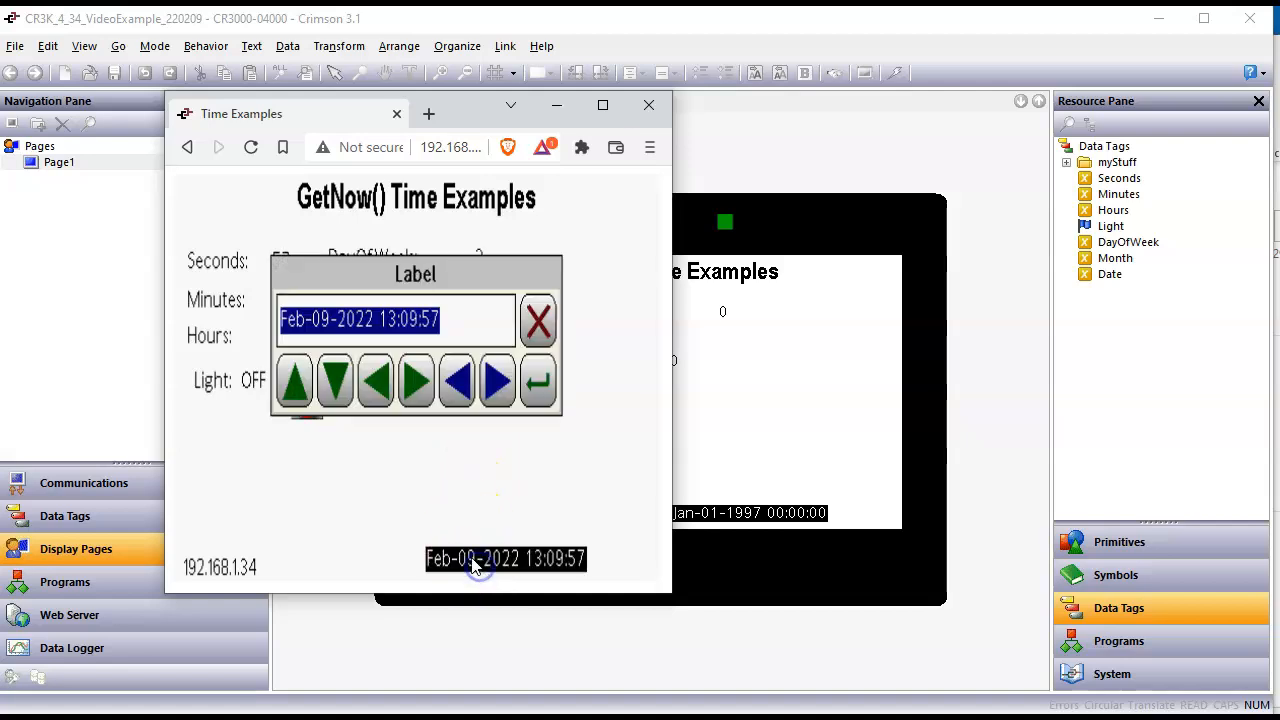
{"action": "left_click", "coordinate": [416, 384]}
{"action": "left_click", "coordinate": [416, 386]}
{"action": "left_click", "coordinate": [297, 386]}
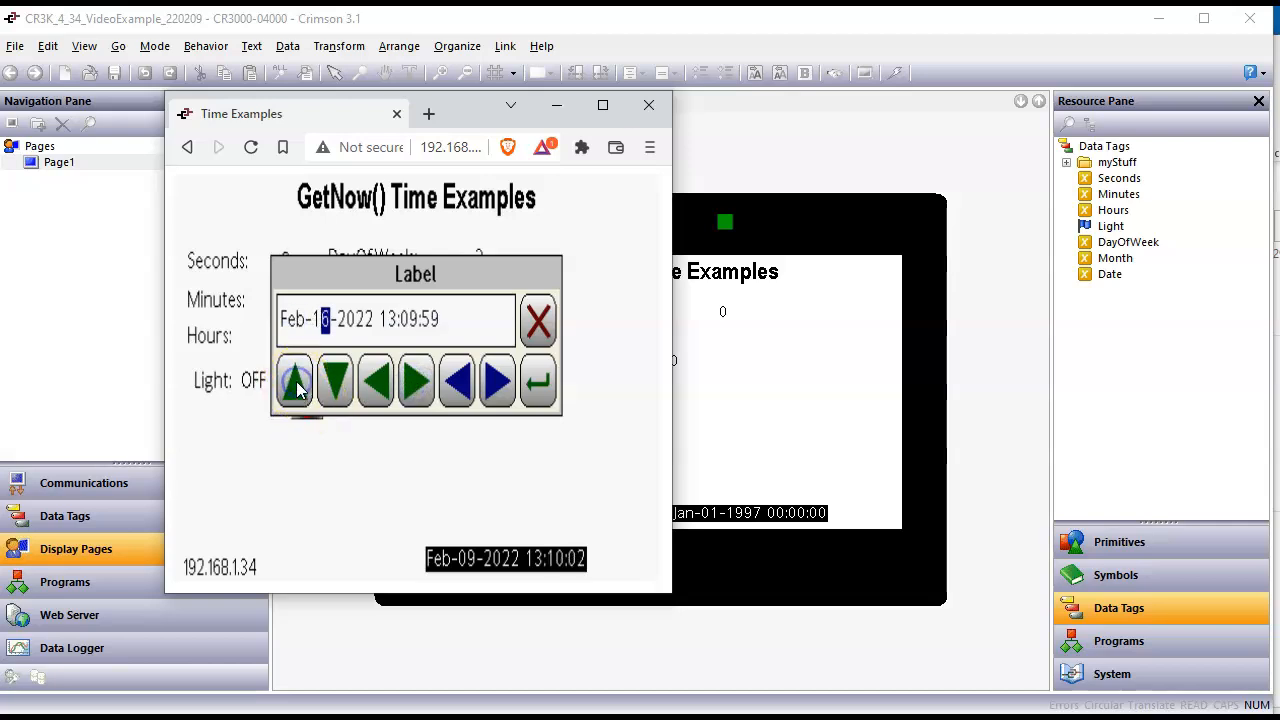
{"action": "left_click", "coordinate": [537, 382]}
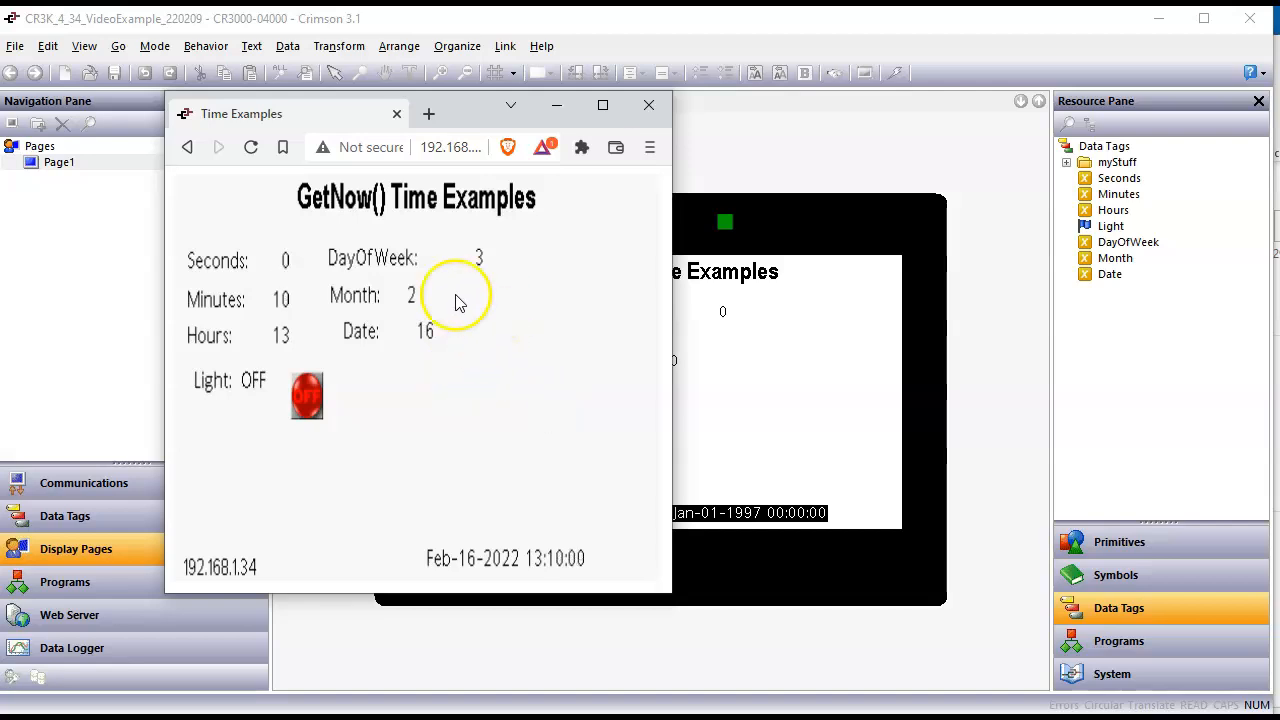
Step: Advance the remote page's clock to Feb-28-2022 and apply the new date
{"action": "left_click", "coordinate": [491, 562]}
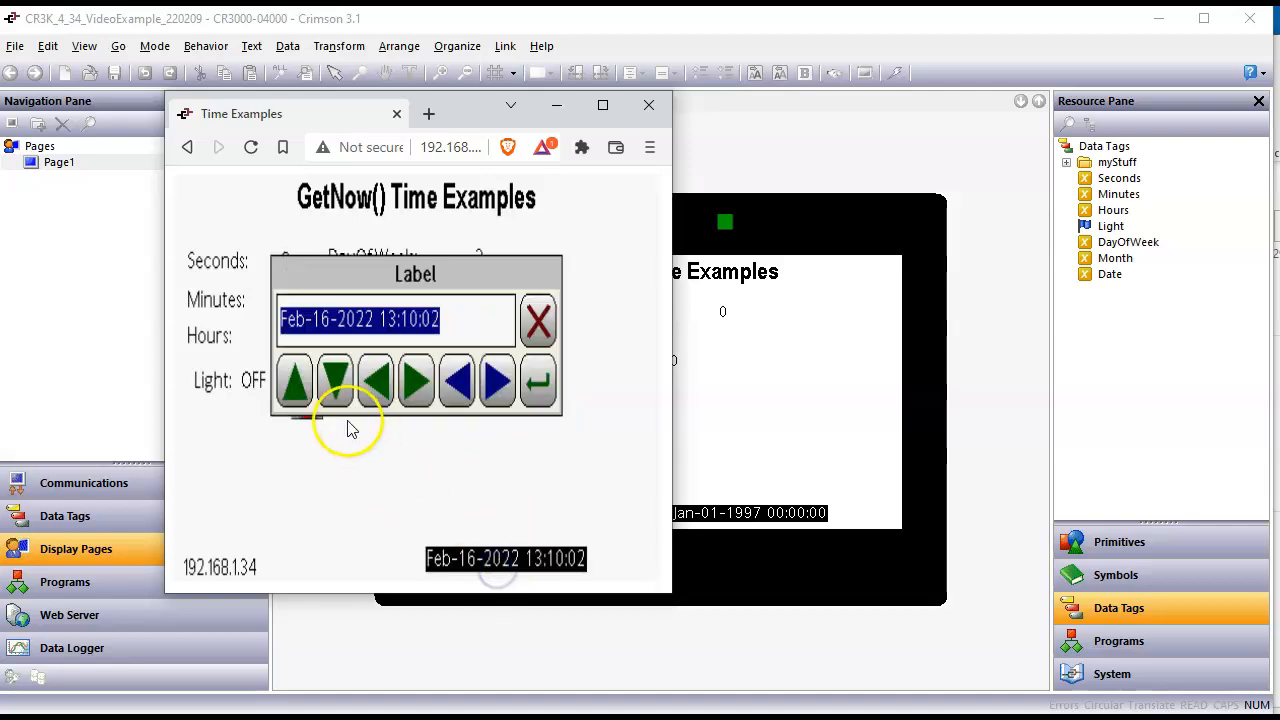
{"action": "left_click", "coordinate": [418, 382]}
{"action": "left_click", "coordinate": [420, 379]}
{"action": "left_click", "coordinate": [298, 385]}
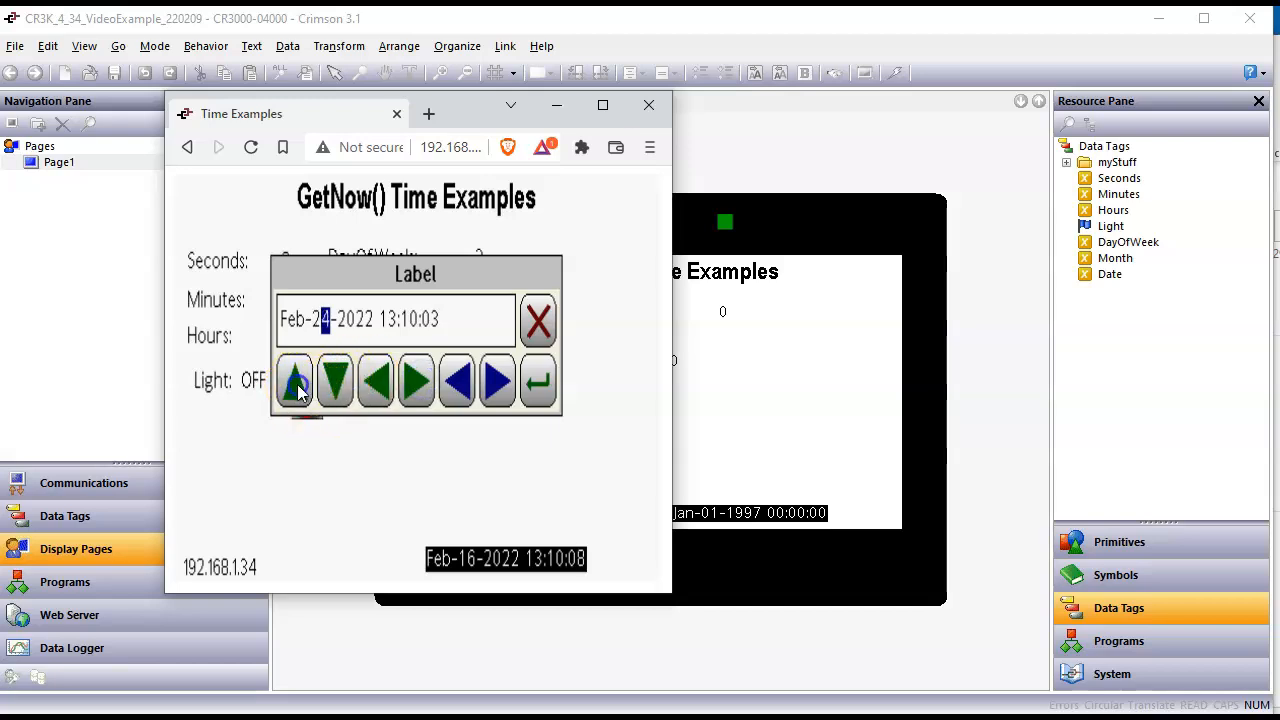
{"action": "left_click", "coordinate": [296, 383]}
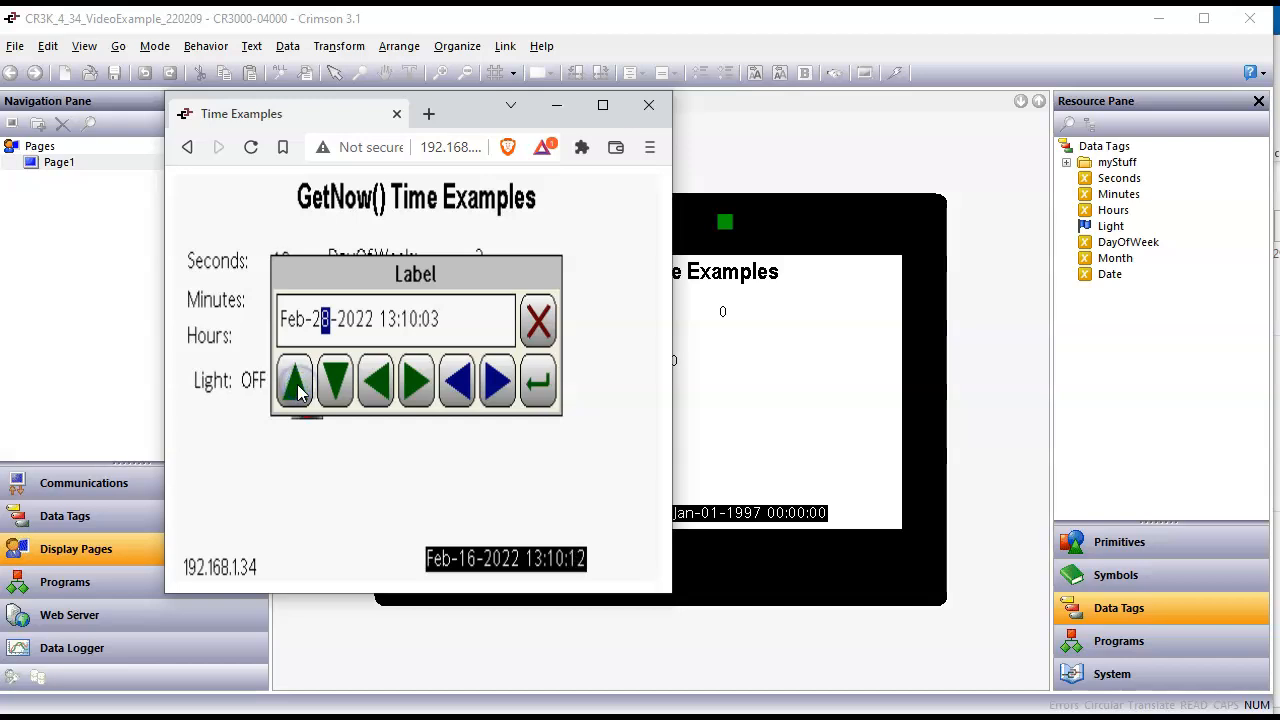
{"action": "left_click", "coordinate": [538, 383]}
Step: Change the month and day of the remote page's clock to Mar-31-2022
{"action": "left_click", "coordinate": [527, 564]}
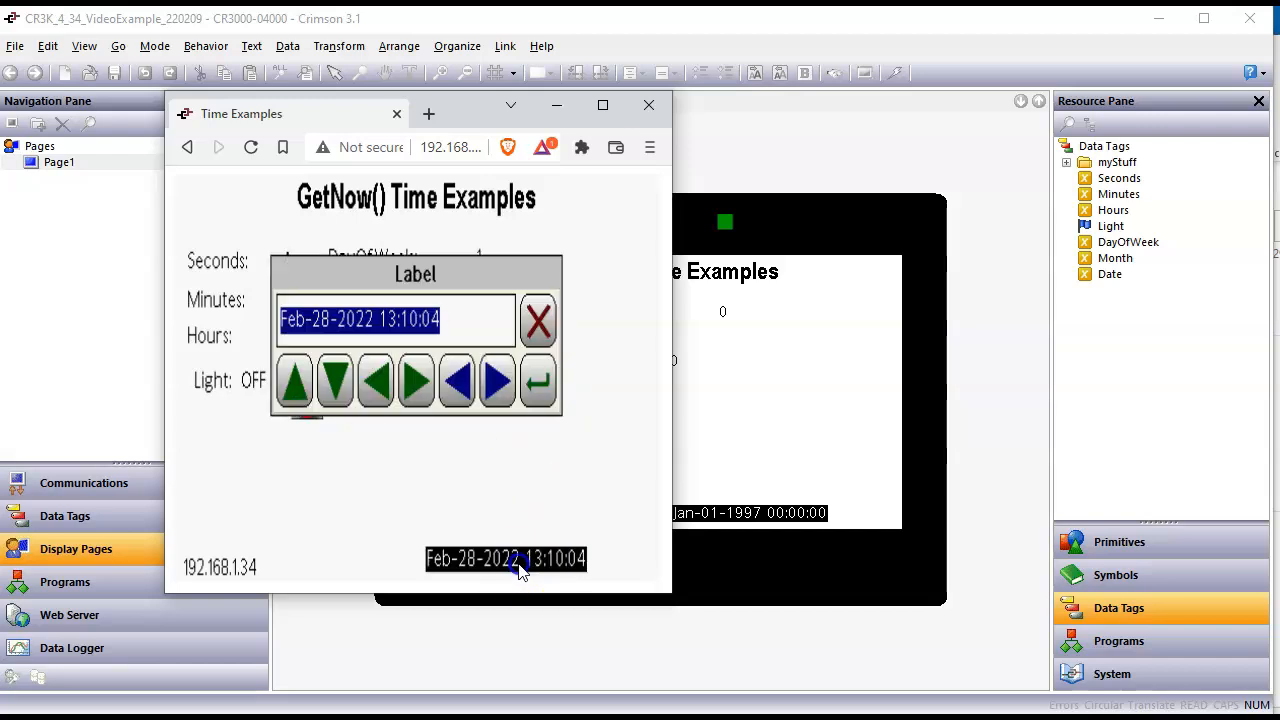
{"action": "left_click", "coordinate": [296, 383]}
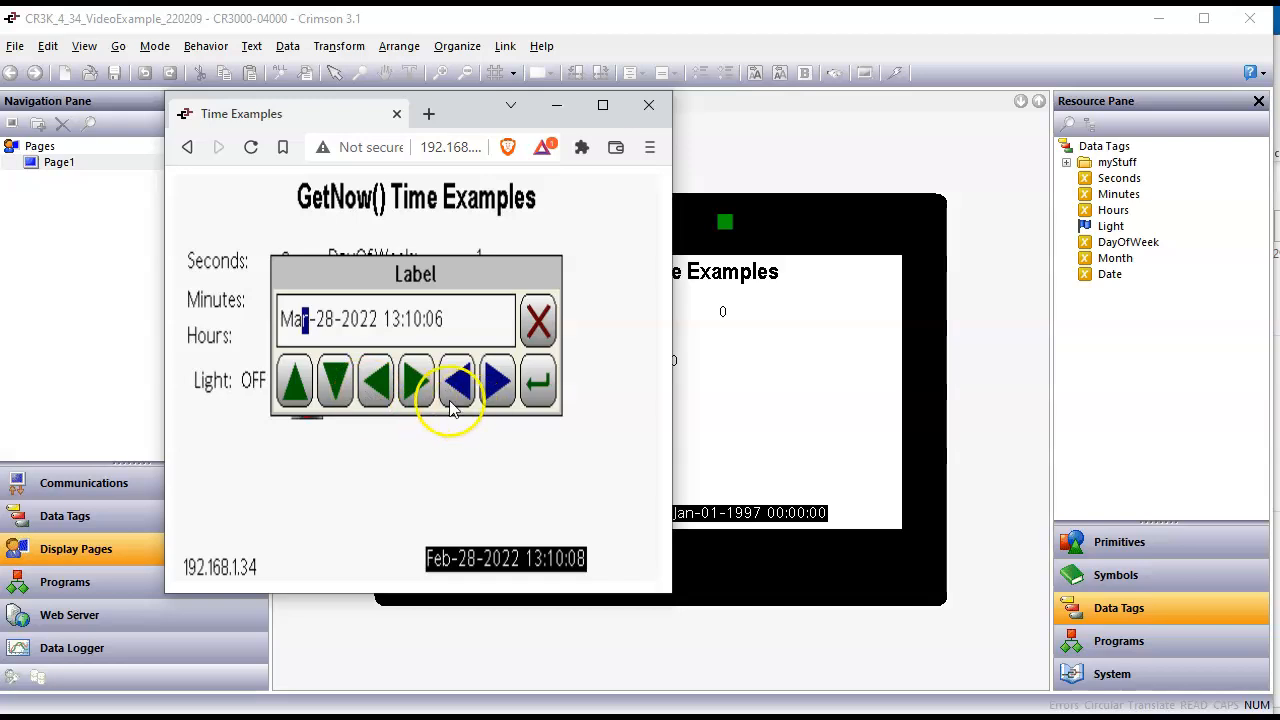
{"action": "left_click", "coordinate": [415, 381]}
{"action": "left_click", "coordinate": [297, 385]}
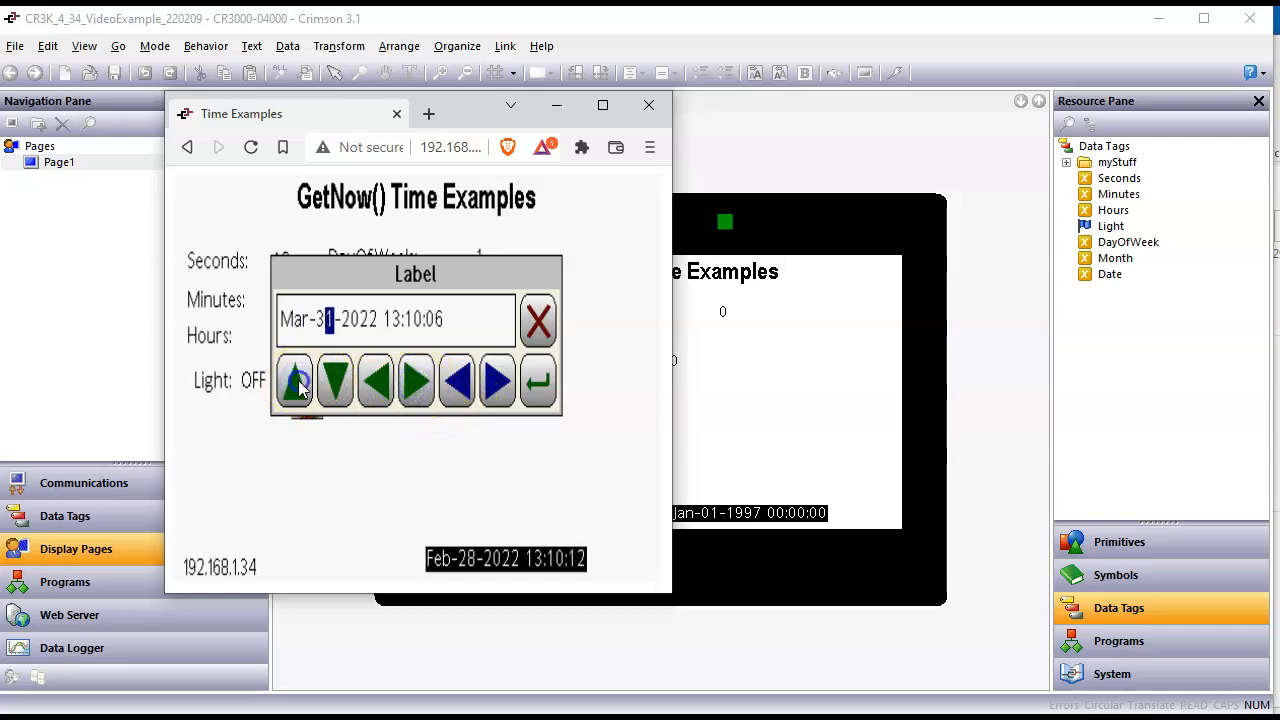
{"action": "left_click", "coordinate": [540, 381]}
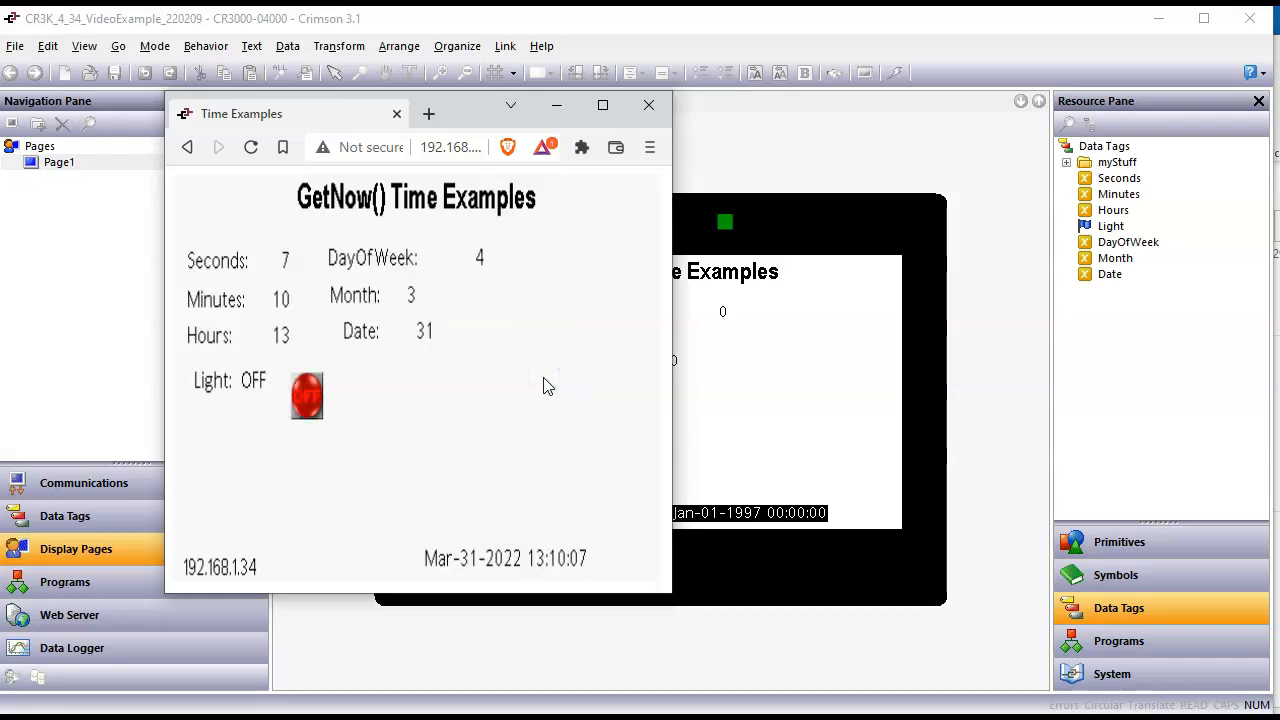
{"action": "left_click", "coordinate": [490, 333]}
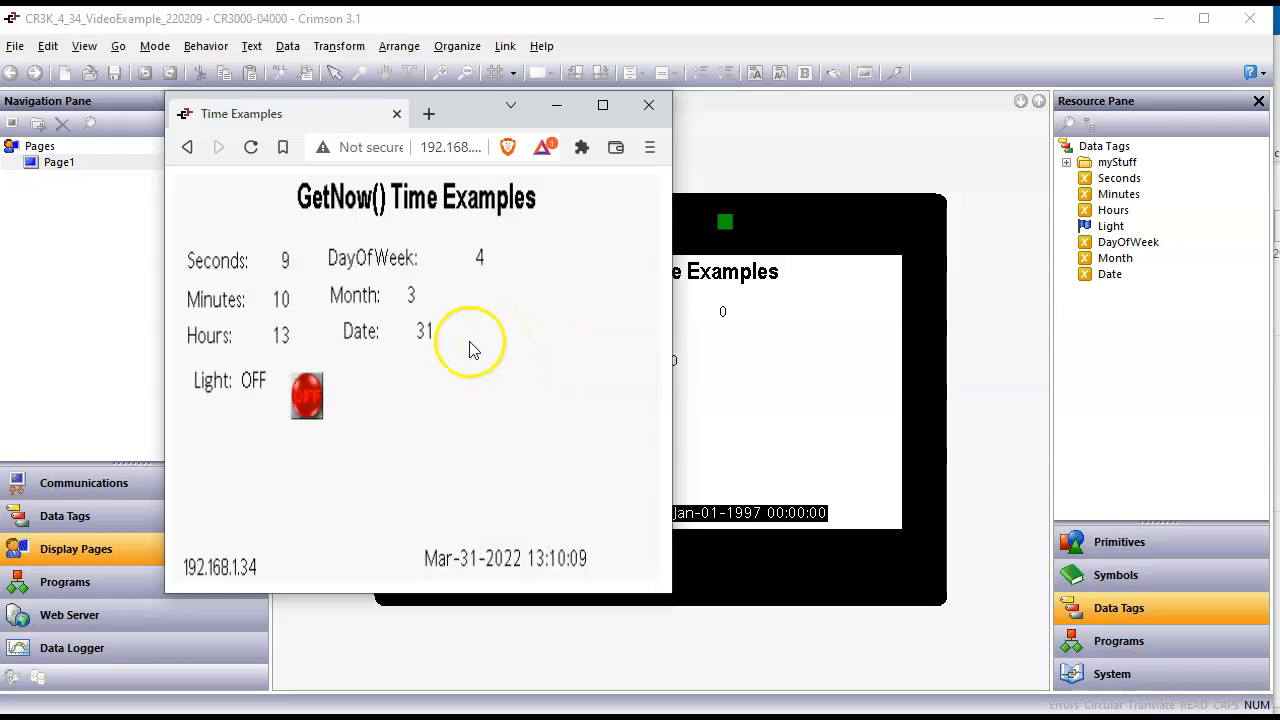
{"action": "left_click", "coordinate": [454, 334]}
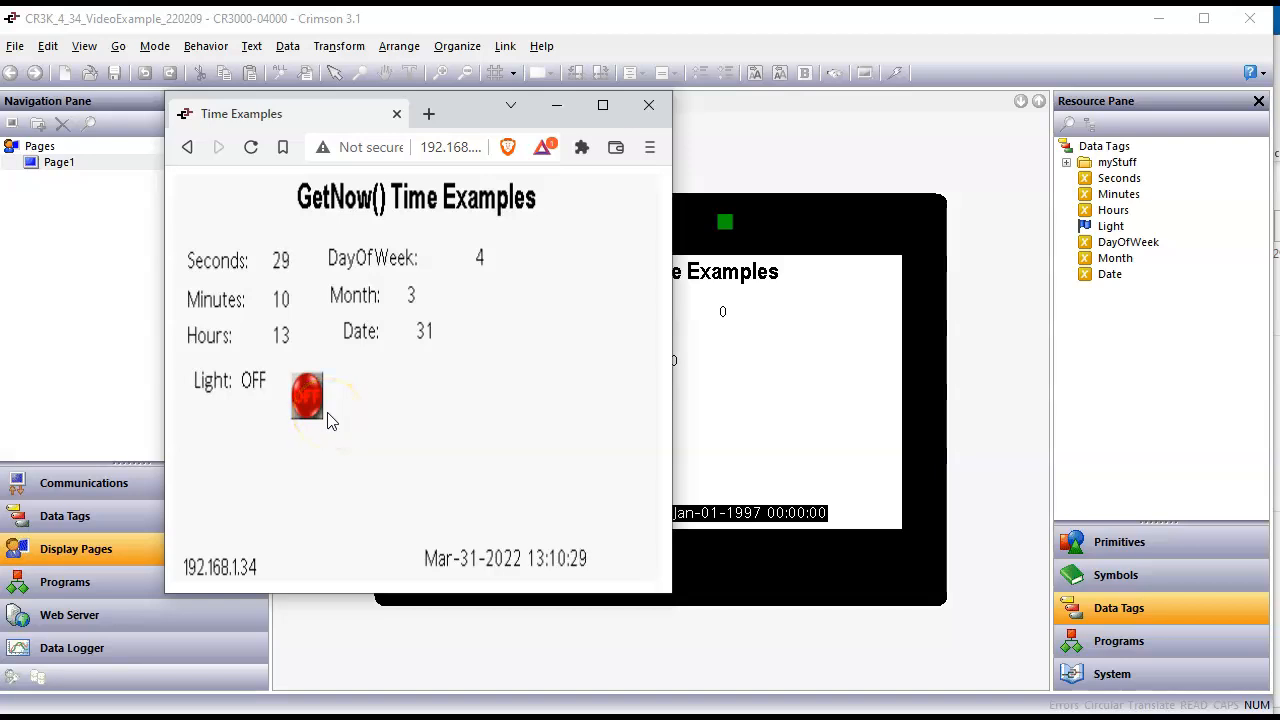
Step: Return to Crimson and review the source expressions of the Seconds, Minutes, Hours, DayOfWeek, Month and Date tags
{"action": "left_click", "coordinate": [118, 515]}
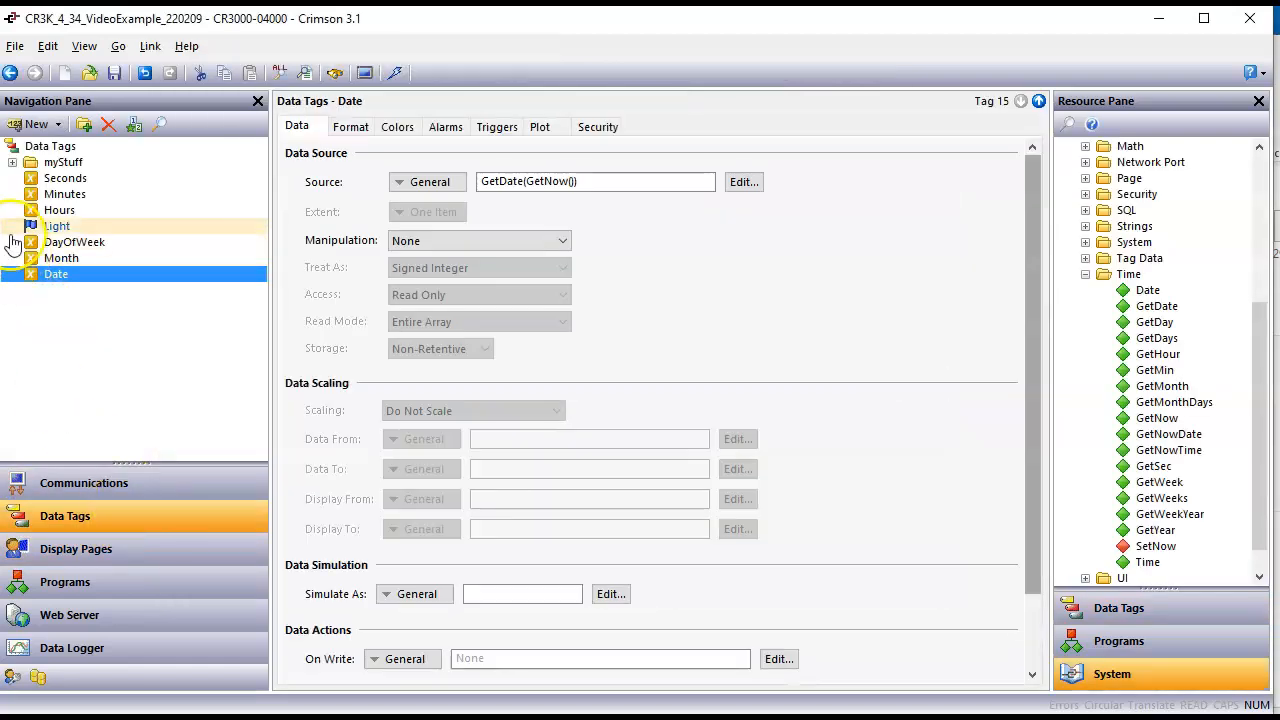
{"action": "left_click", "coordinate": [62, 182]}
{"action": "left_click", "coordinate": [60, 193]}
{"action": "left_click", "coordinate": [53, 215]}
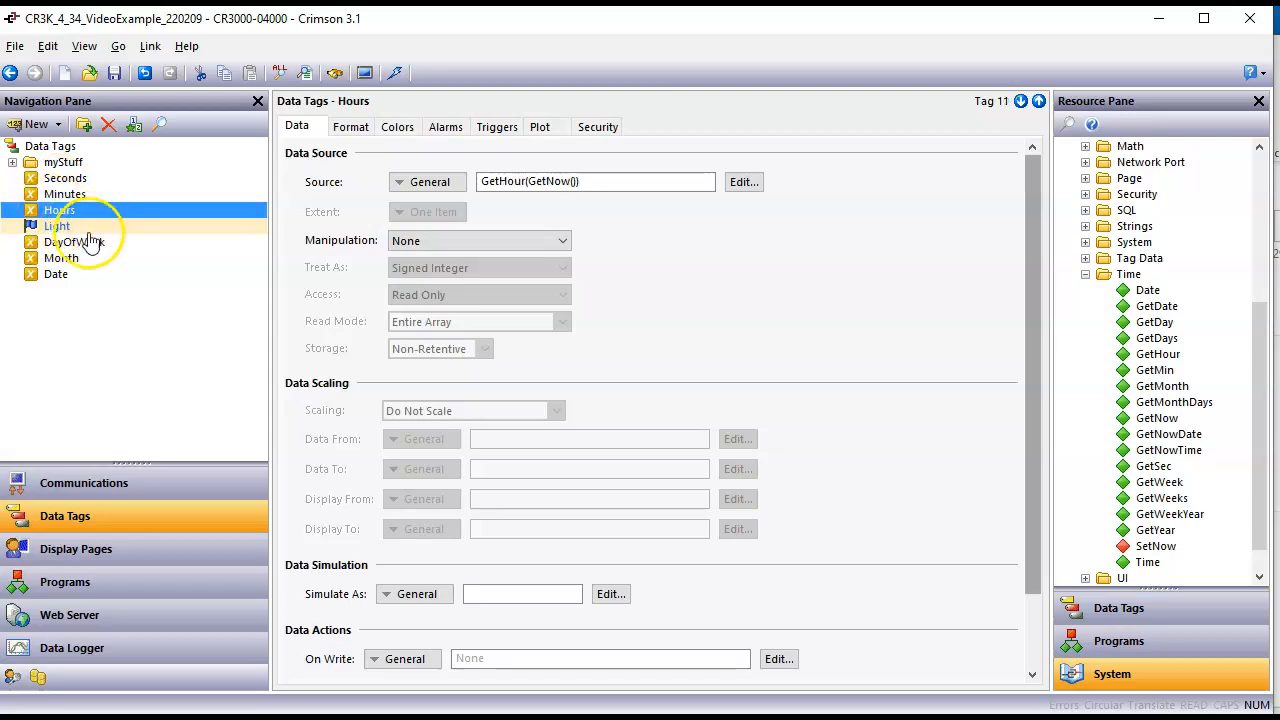
{"action": "left_click", "coordinate": [88, 242]}
{"action": "left_click", "coordinate": [60, 260]}
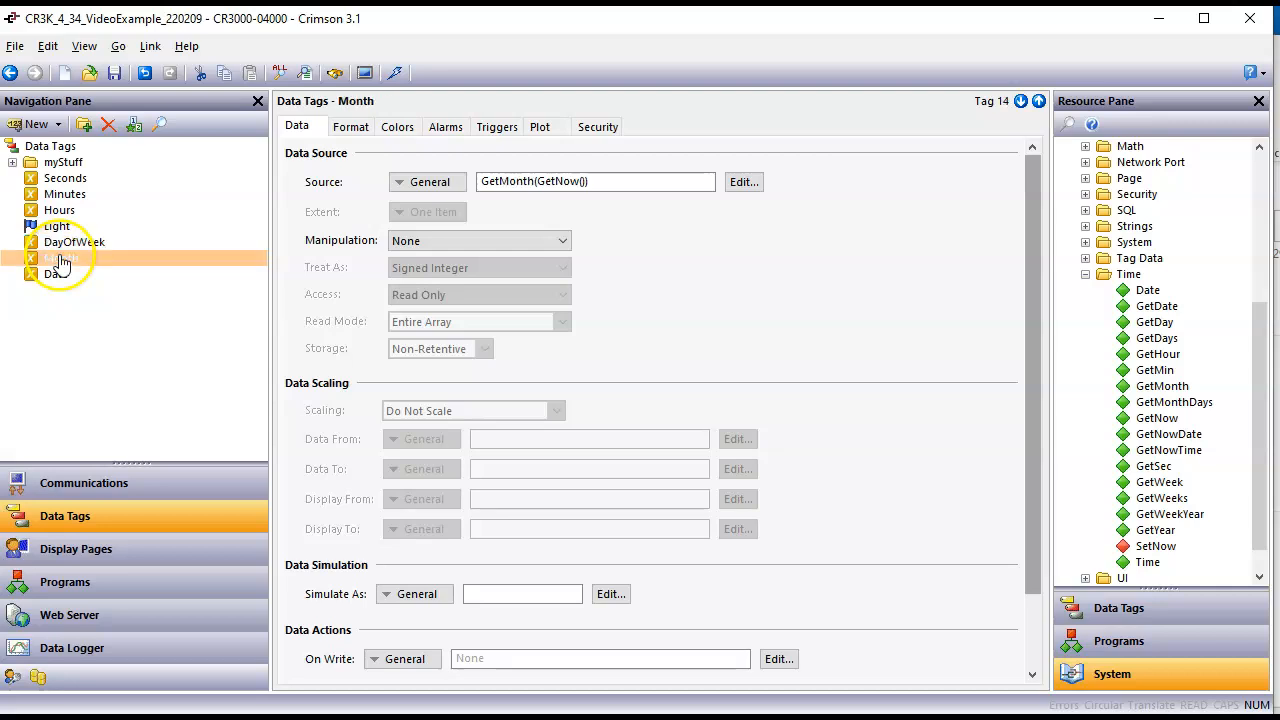
{"action": "left_click", "coordinate": [52, 276]}
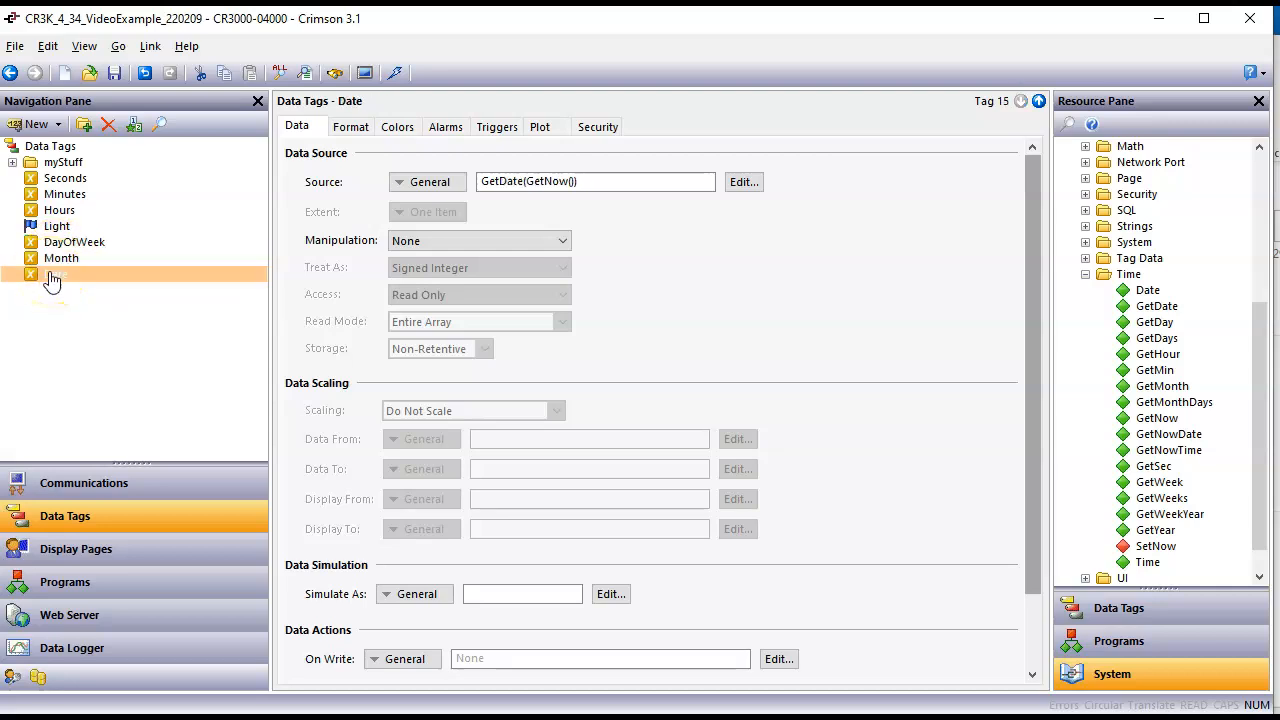
{"action": "left_click", "coordinate": [74, 242]}
Step: Examine the Date, Month and DayOfWeek data boxes on the Page1 display page
{"action": "left_click", "coordinate": [78, 565]}
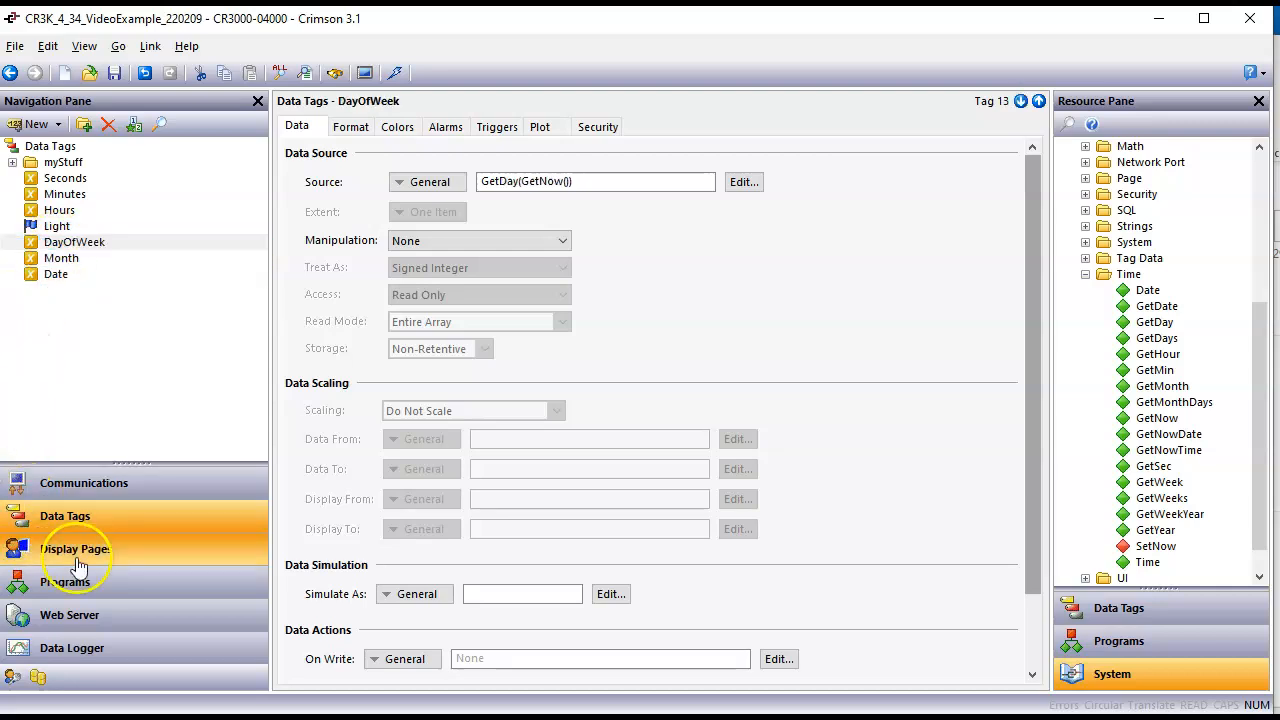
{"action": "left_click", "coordinate": [700, 386]}
{"action": "left_click", "coordinate": [645, 373]}
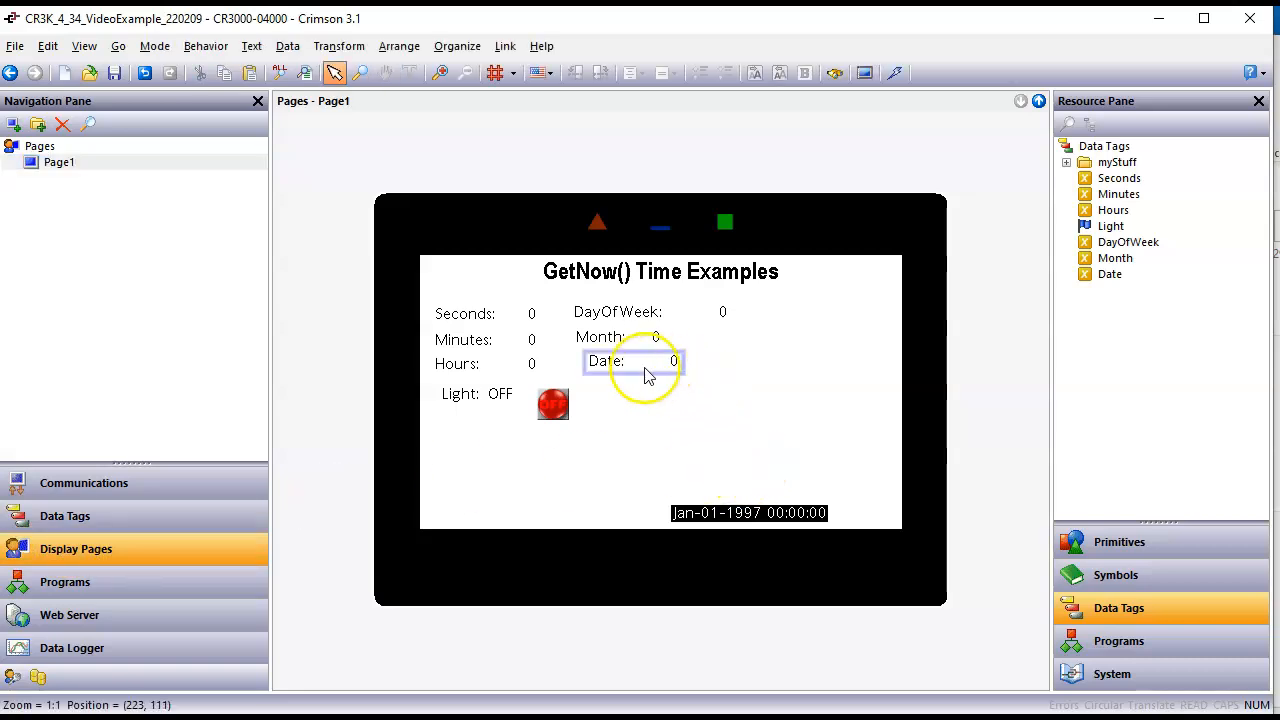
{"action": "left_click", "coordinate": [637, 342]}
{"action": "left_click", "coordinate": [643, 322]}
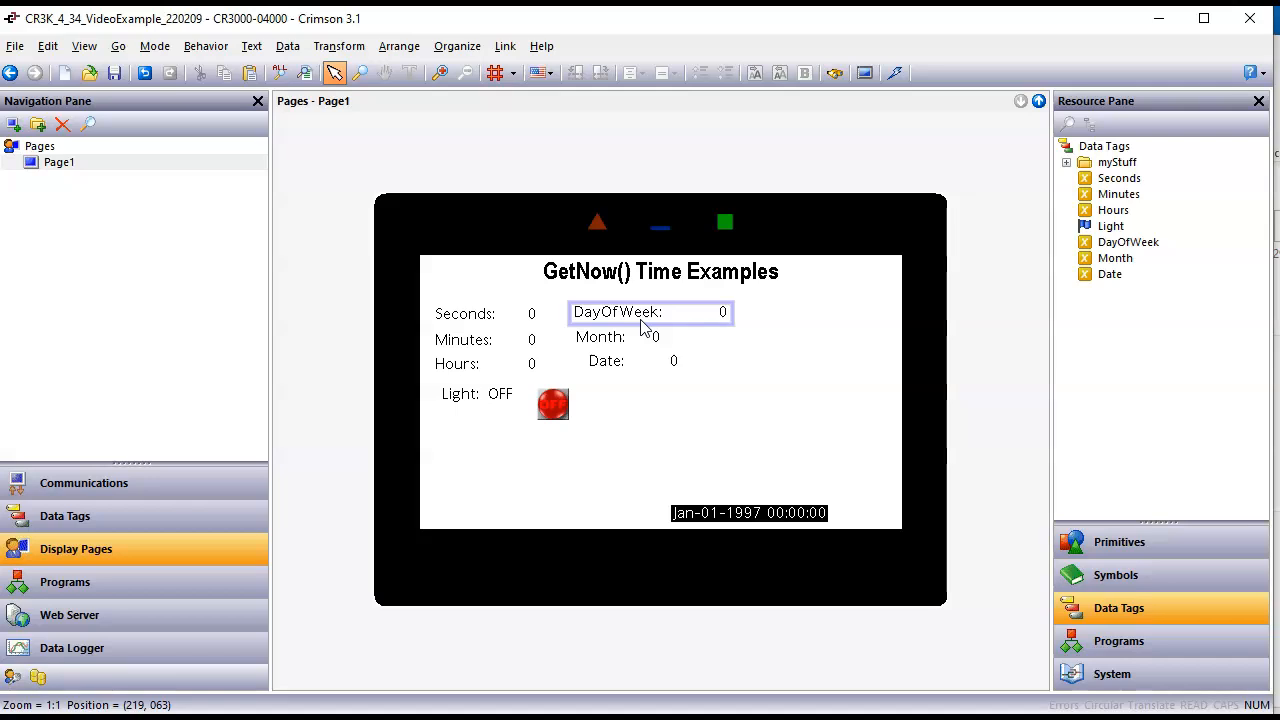
{"action": "left_click", "coordinate": [543, 506]}
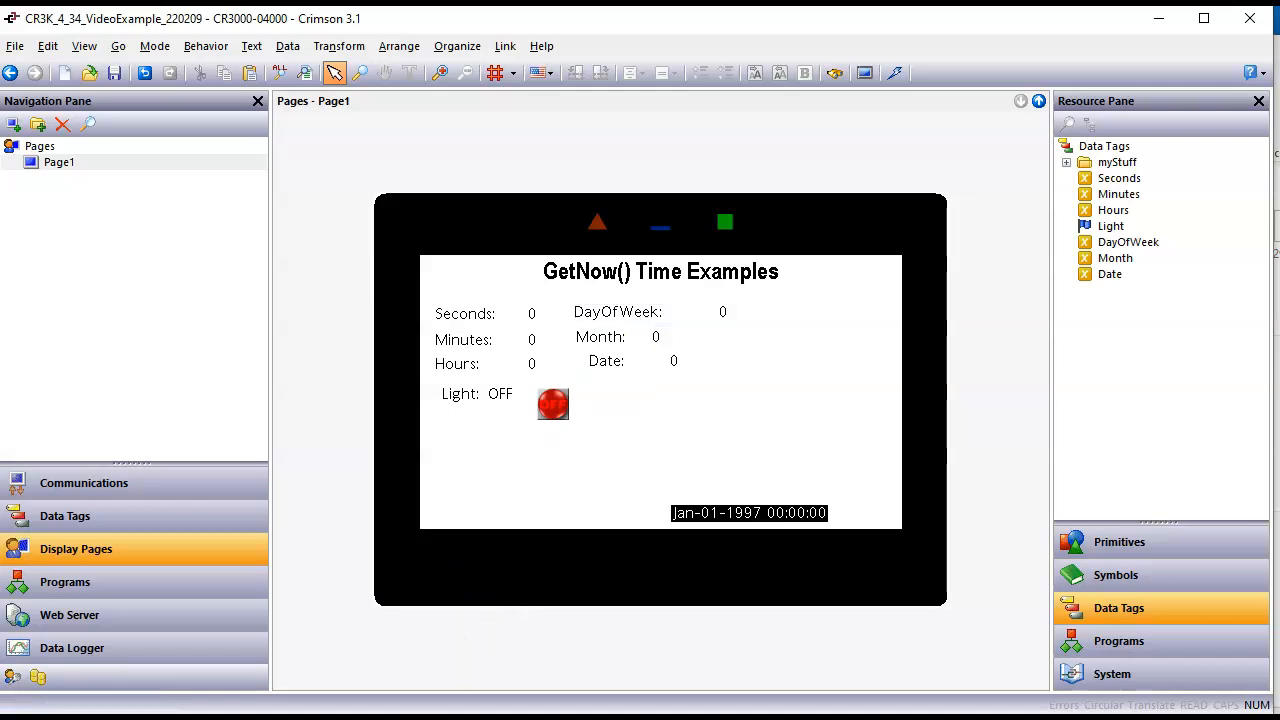
Step: Switch to the remote page in the browser and set its clock to Feb-09-2022 13:11:00
{"action": "mouse_move", "coordinate": [383, 718]}
{"action": "left_click", "coordinate": [432, 718]}
{"action": "left_click", "coordinate": [460, 373]}
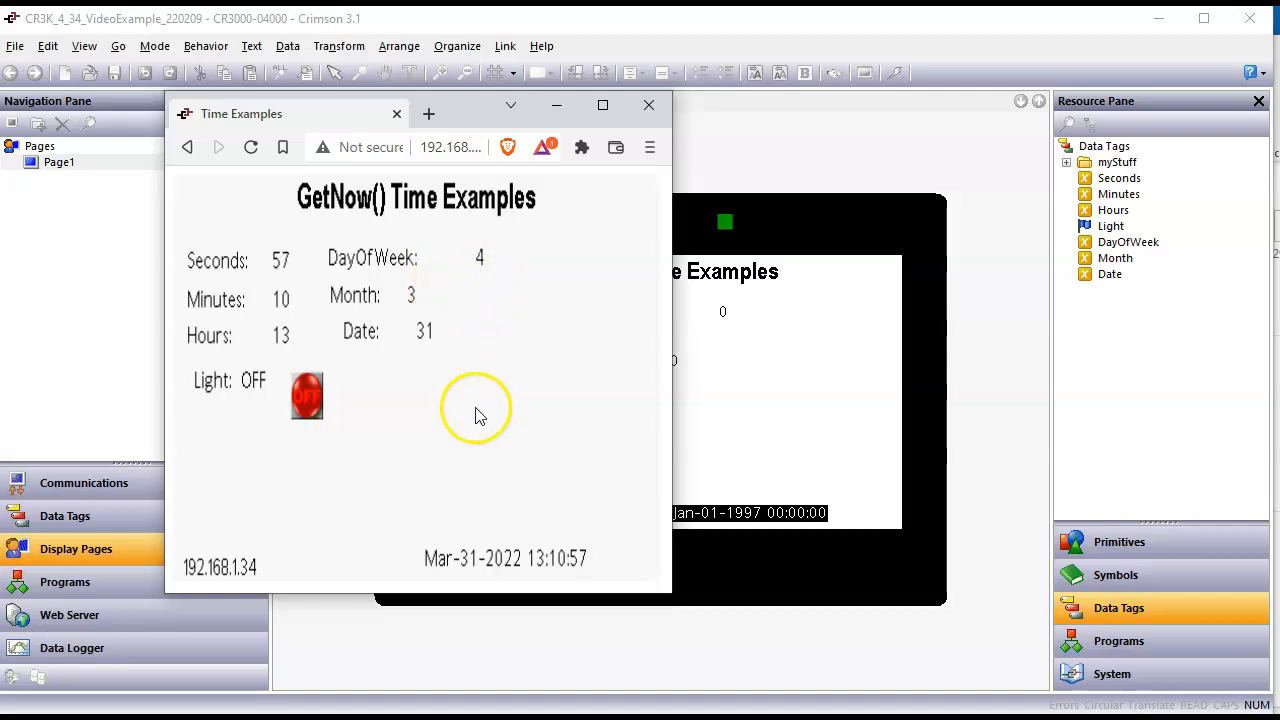
{"action": "left_click", "coordinate": [492, 552]}
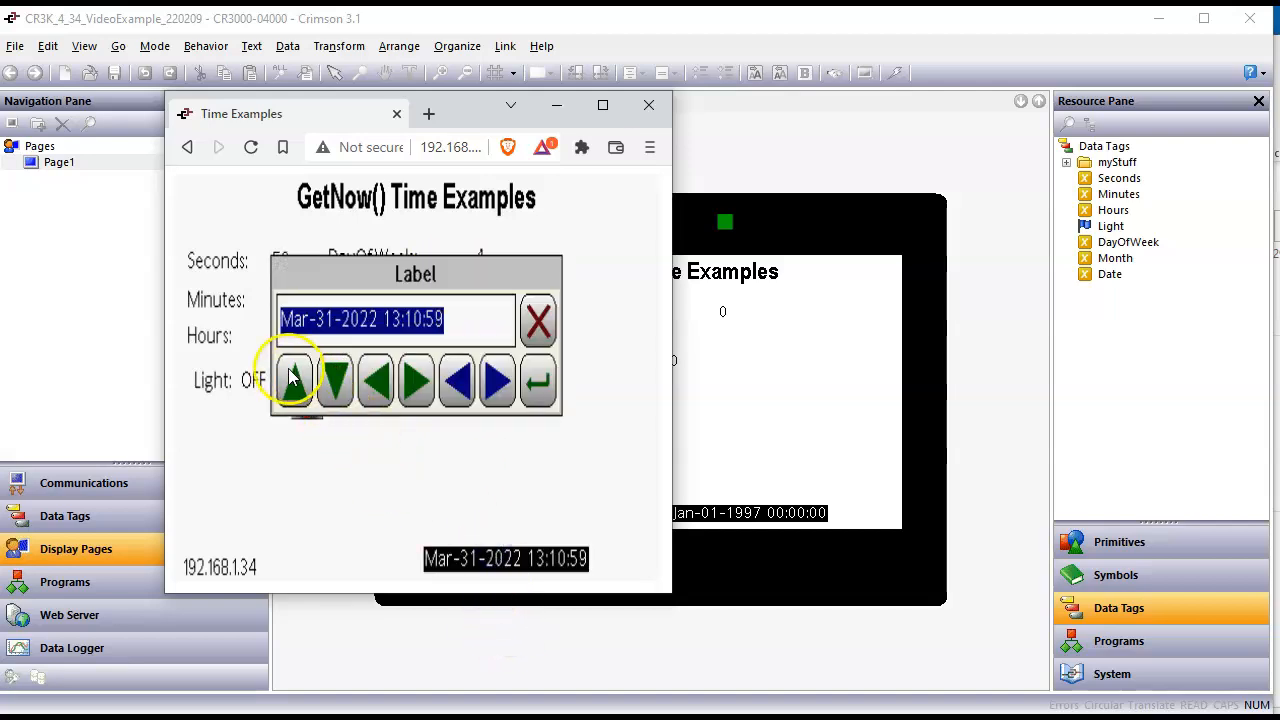
{"action": "left_click", "coordinate": [347, 388]}
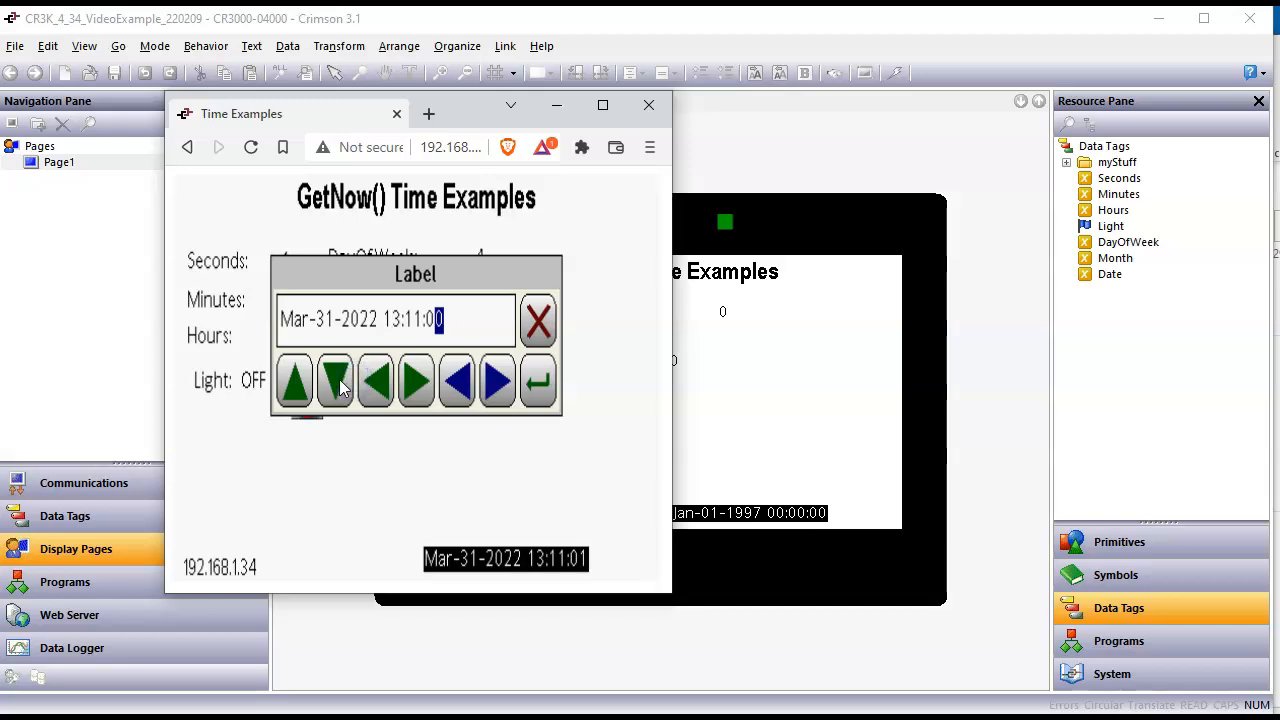
{"action": "left_click", "coordinate": [374, 383]}
{"action": "left_click", "coordinate": [335, 381]}
{"action": "left_click", "coordinate": [378, 383]}
{"action": "left_click", "coordinate": [420, 390]}
{"action": "left_click", "coordinate": [420, 388]}
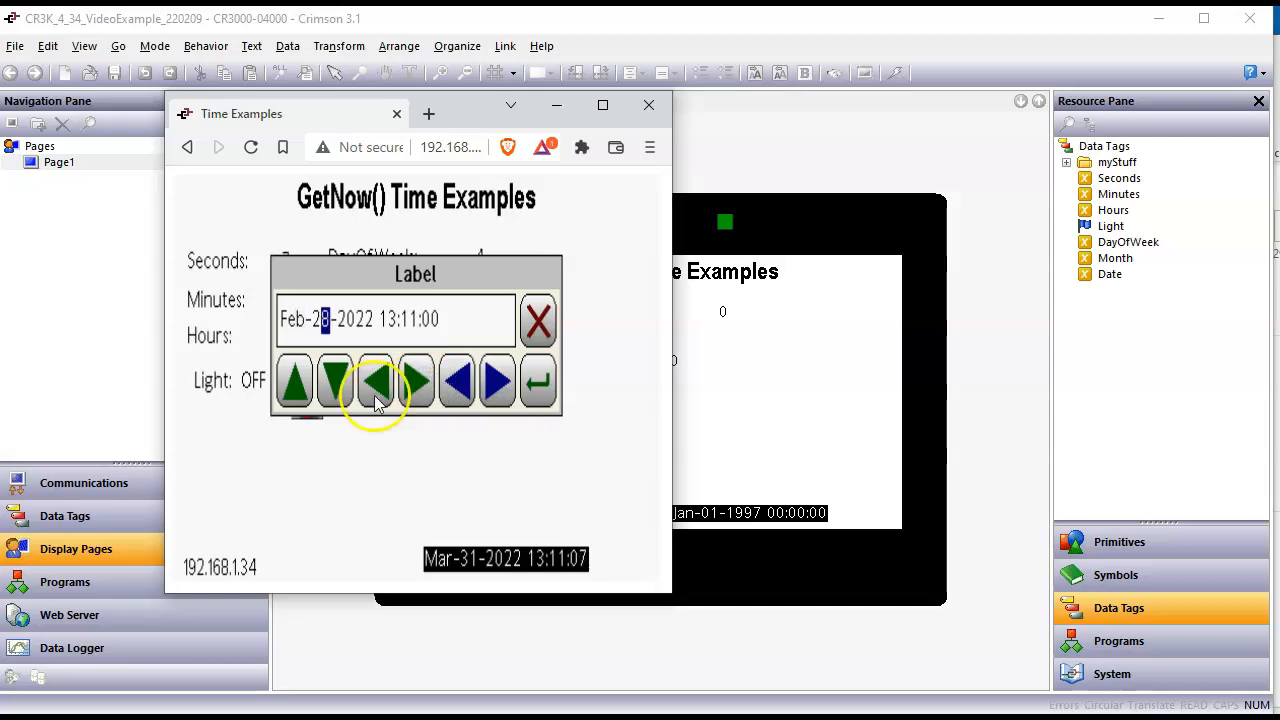
{"action": "left_click", "coordinate": [336, 392]}
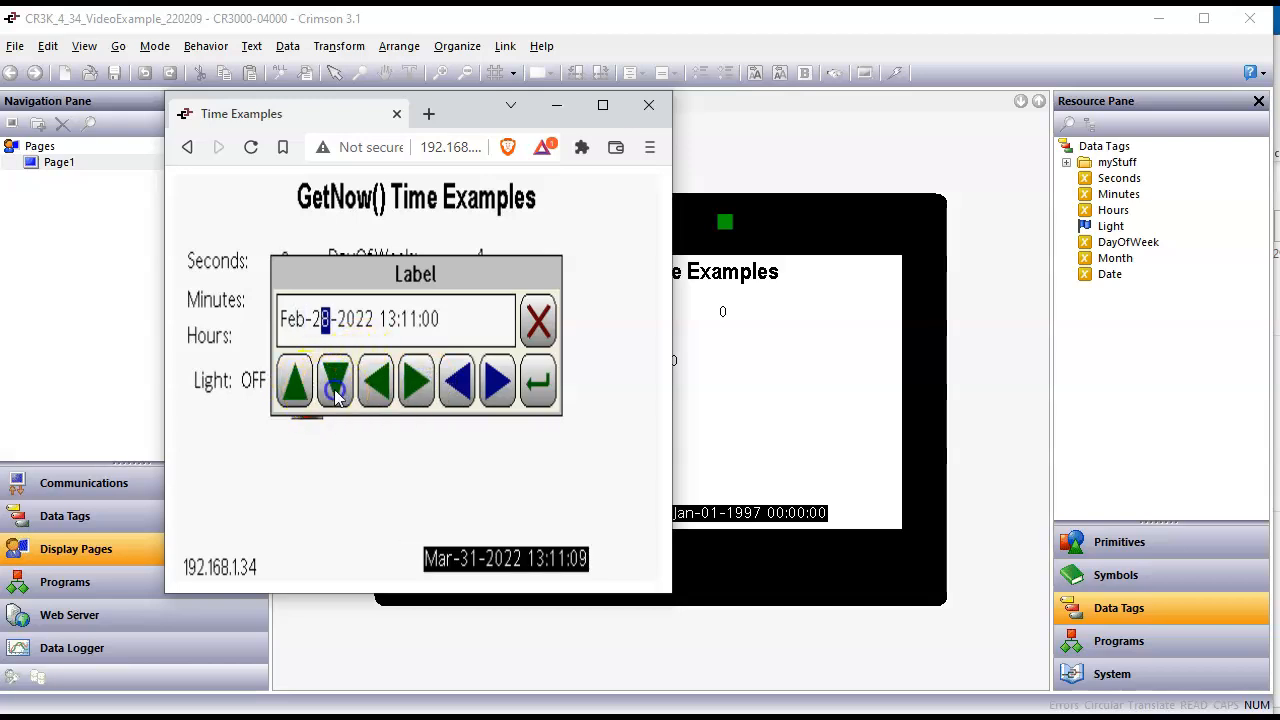
{"action": "left_click", "coordinate": [337, 392]}
{"action": "left_click", "coordinate": [337, 392]}
{"action": "left_click", "coordinate": [337, 392]}
{"action": "left_click", "coordinate": [337, 392]}
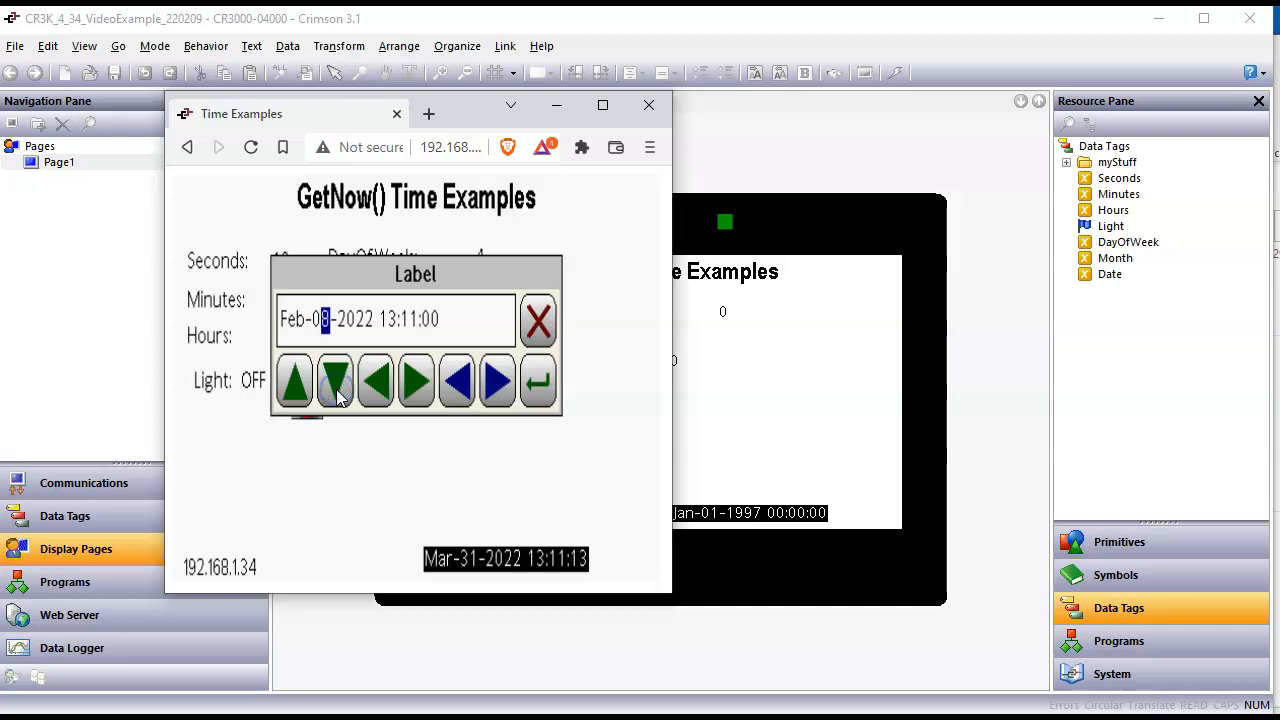
{"action": "left_click", "coordinate": [289, 385]}
{"action": "left_click", "coordinate": [535, 388]}
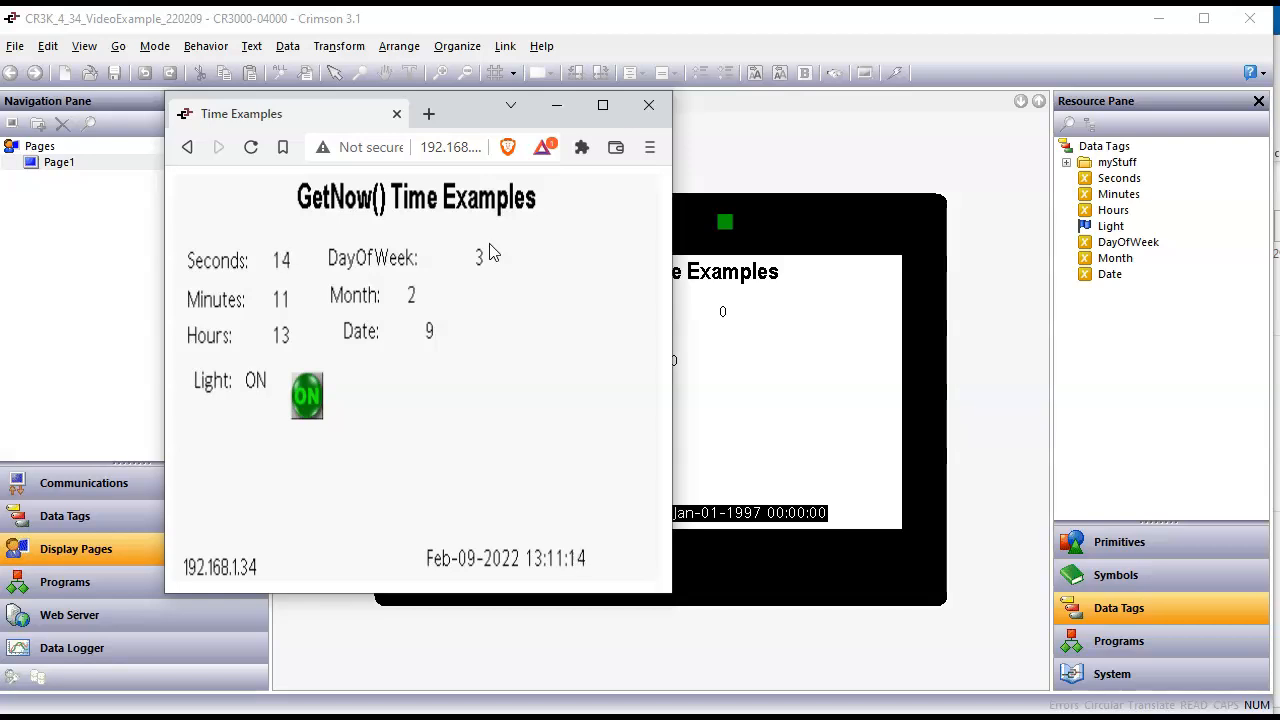
Step: Switch back to Crimson and view the DayOfWeek data tag's settings
{"action": "left_click", "coordinate": [740, 395]}
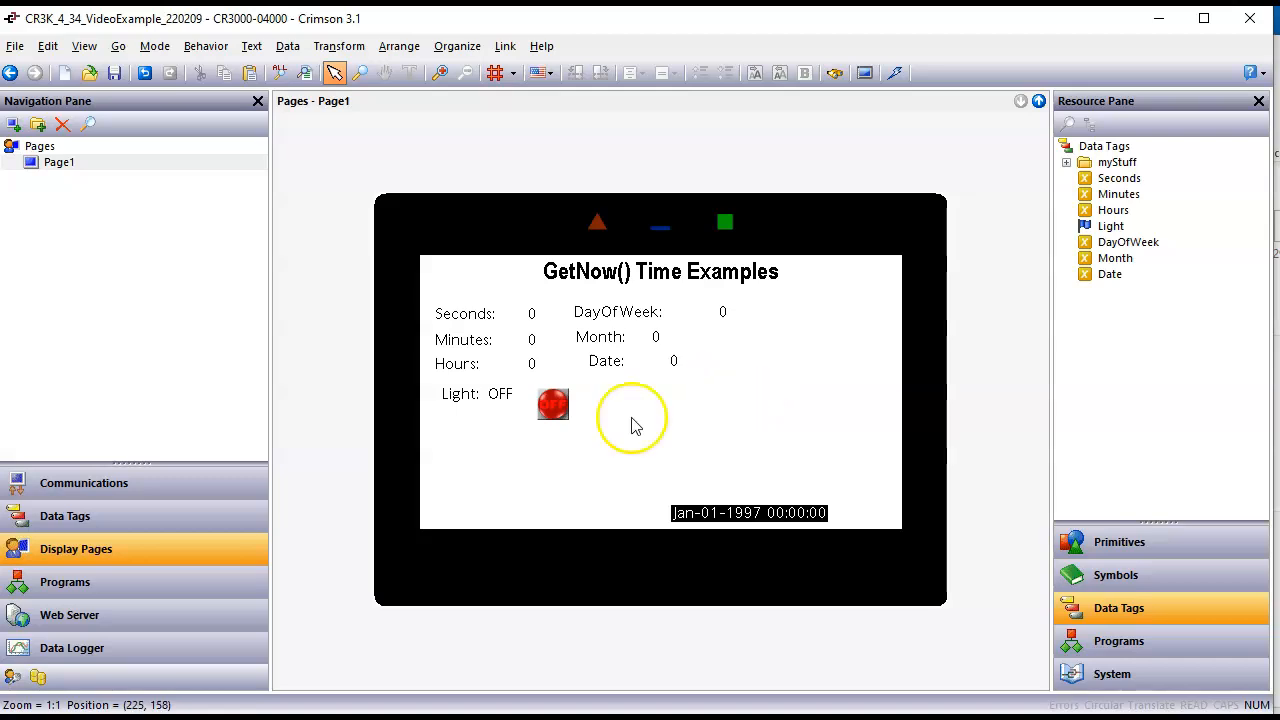
{"action": "left_click", "coordinate": [92, 522]}
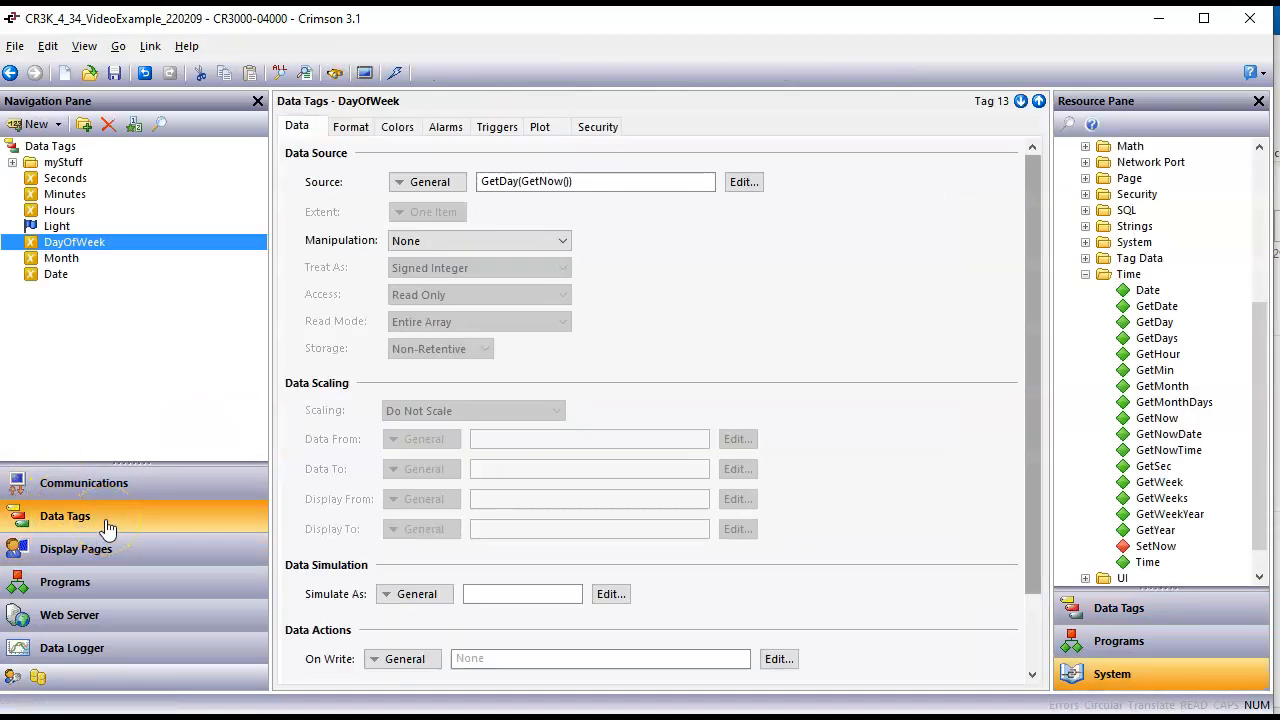
{"action": "left_click", "coordinate": [105, 525]}
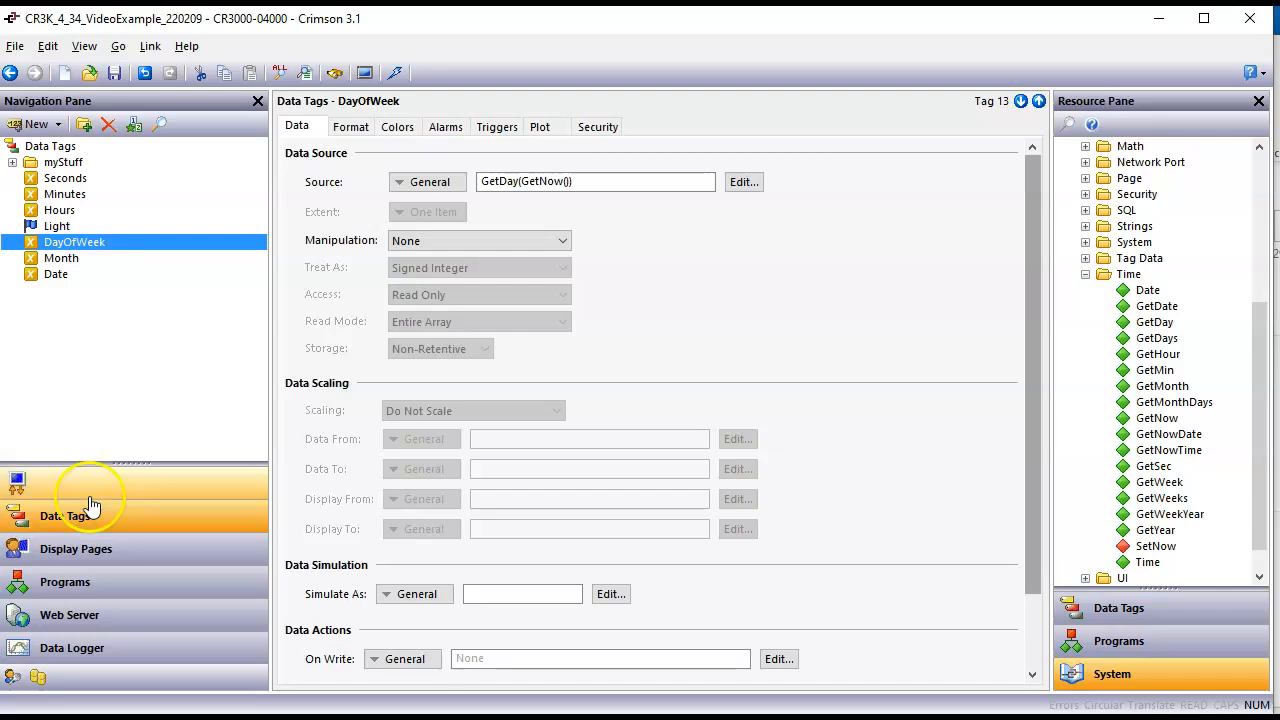
{"action": "left_click", "coordinate": [103, 250]}
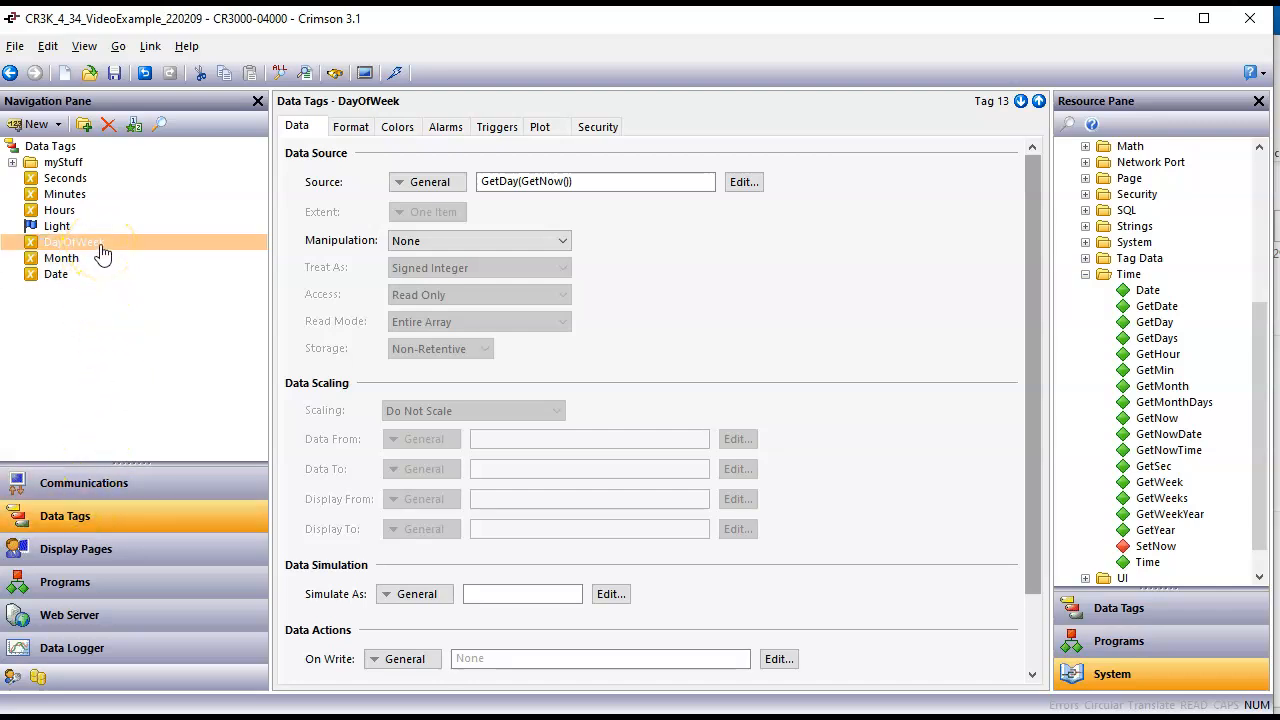
Step: Jump from the DayOfWeek data box on Page1 to its data tag and set the tag's format type to Multi-State
{"action": "left_click", "coordinate": [100, 548]}
{"action": "left_click", "coordinate": [616, 315]}
{"action": "right_click", "coordinate": [616, 318]}
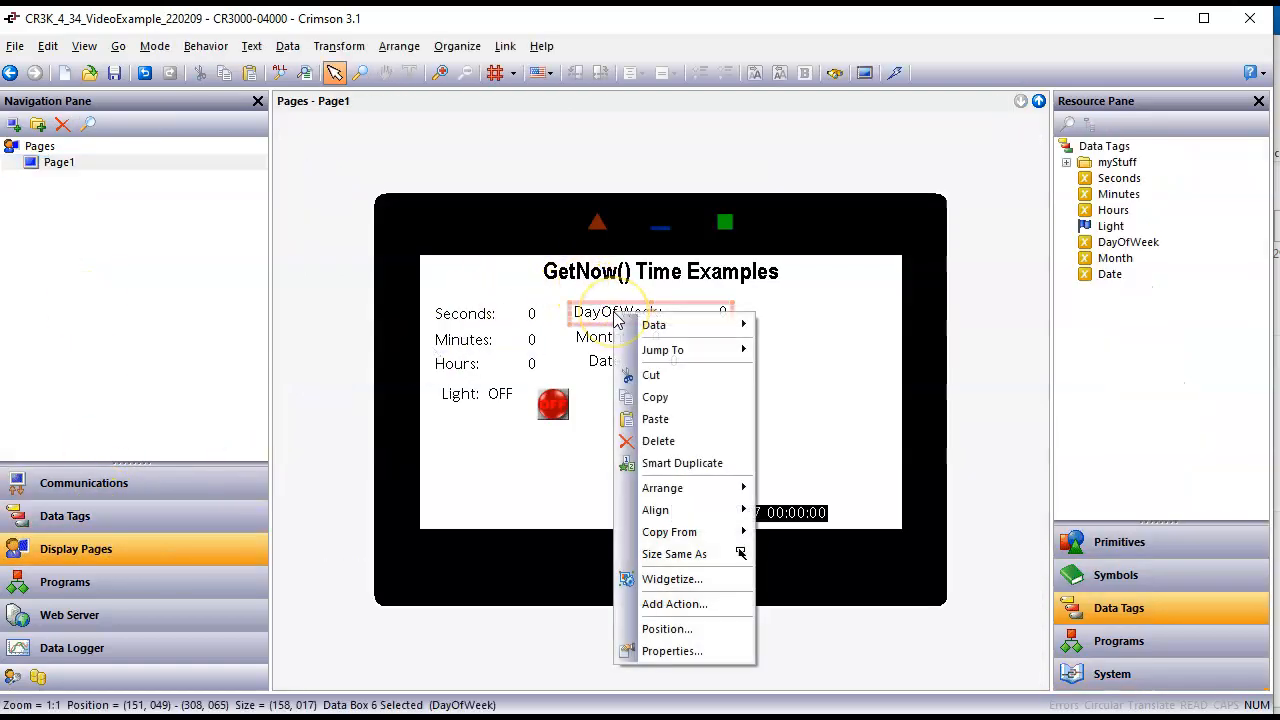
{"action": "mouse_move", "coordinate": [718, 358]}
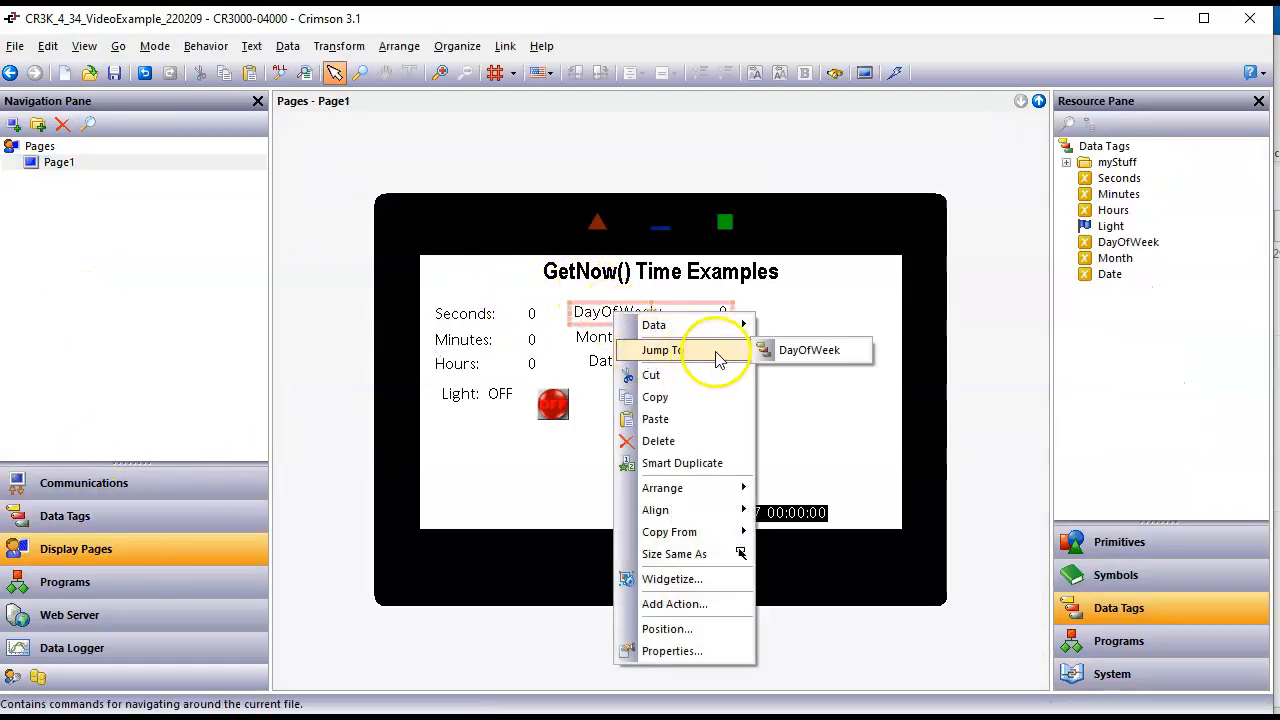
{"action": "left_click", "coordinate": [779, 350]}
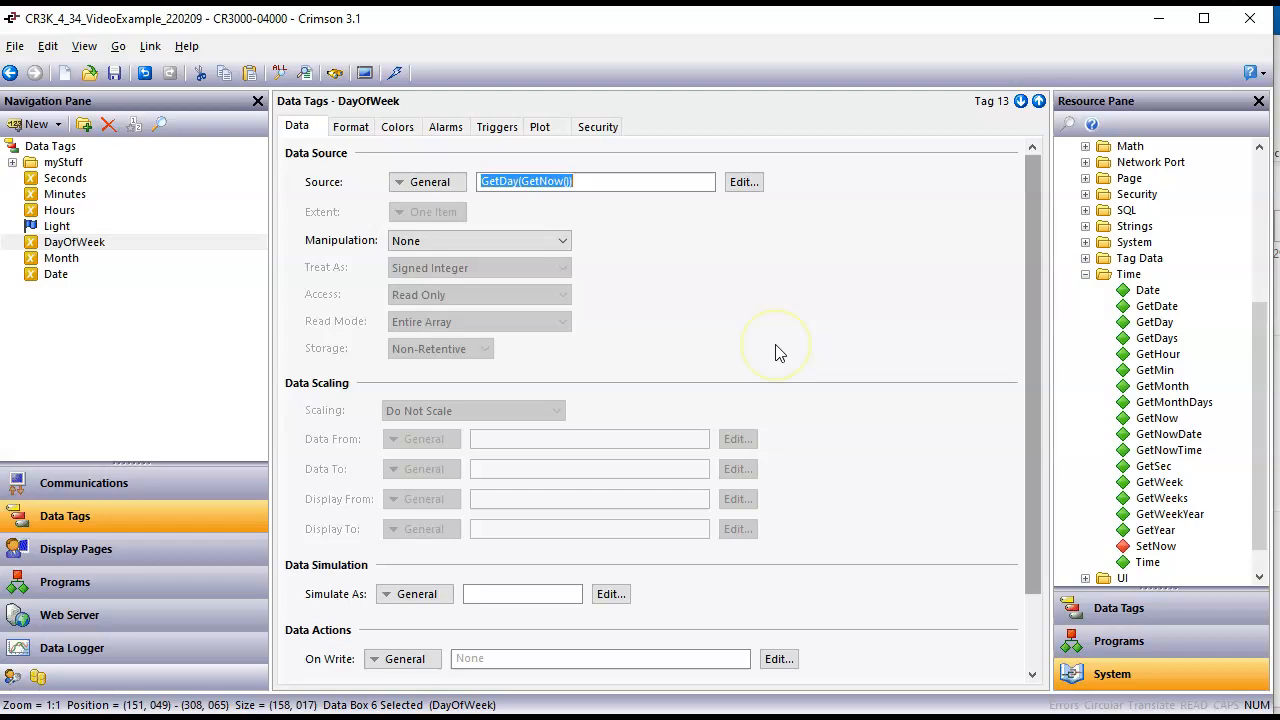
{"action": "left_click", "coordinate": [356, 134]}
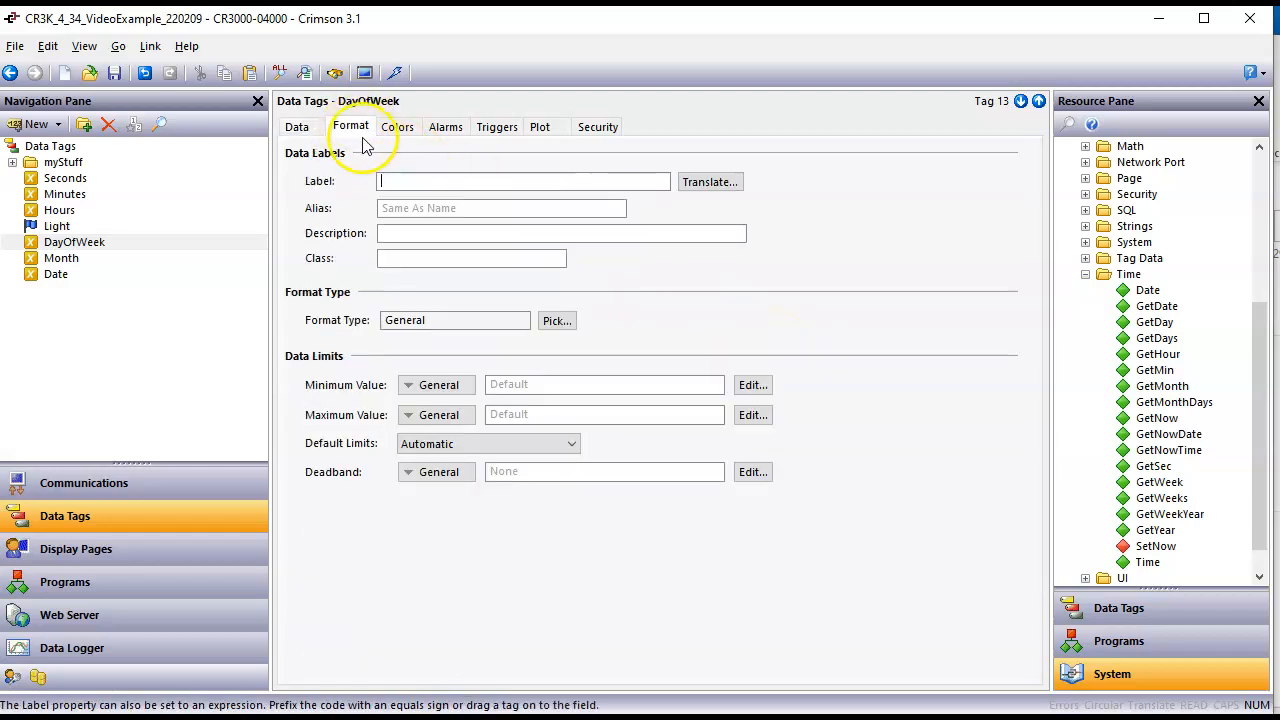
{"action": "left_click", "coordinate": [562, 322]}
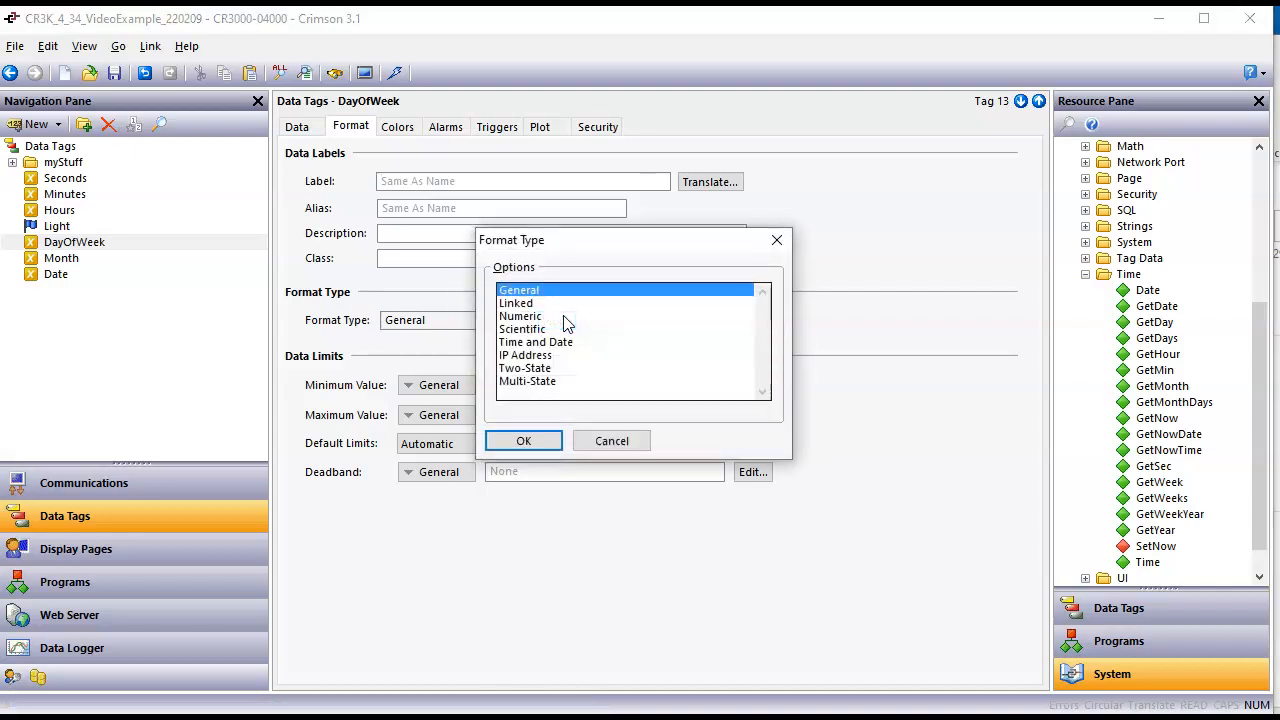
{"action": "left_click", "coordinate": [534, 384]}
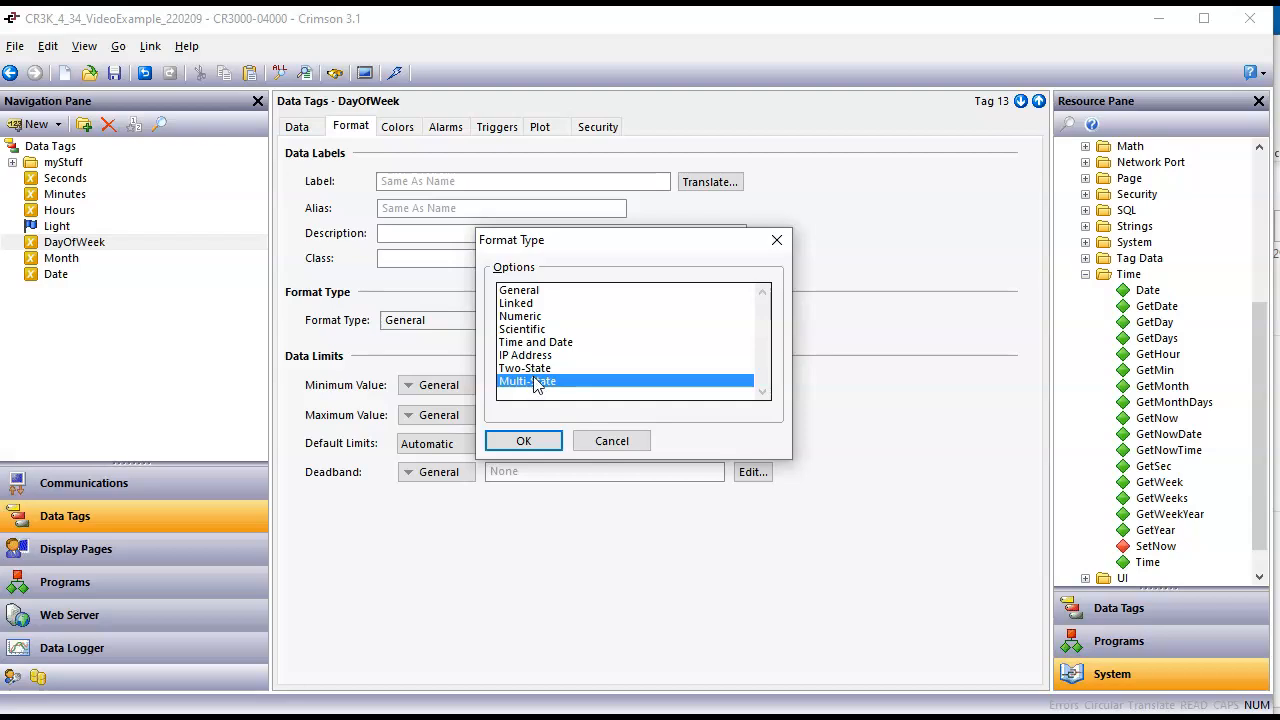
{"action": "left_click", "coordinate": [523, 441]}
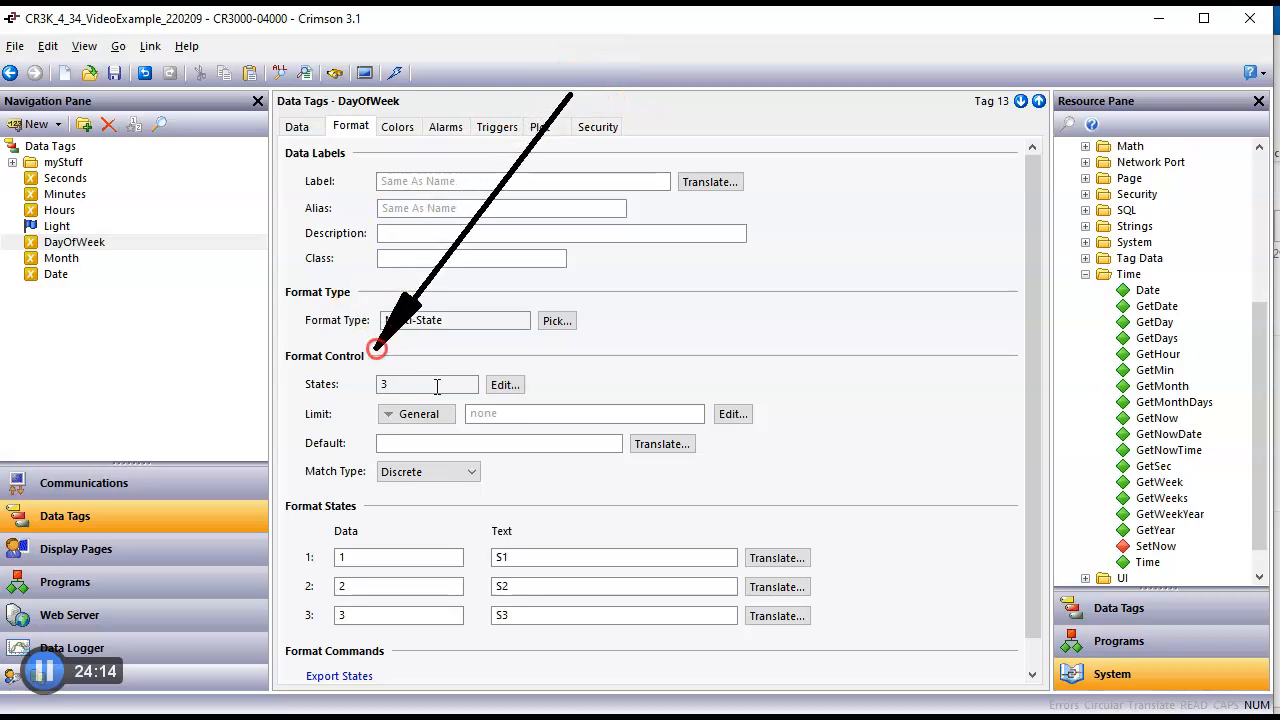
Step: Set the number of format states for the DayOfWeek tag to 7
{"action": "mouse_move", "coordinate": [429, 405]}
{"action": "left_mouse_down"}
{"action": "mouse_move", "coordinate": [411, 414]}
{"action": "mouse_move", "coordinate": [360, 372]}
{"action": "left_mouse_up"}
{"action": "key", "text": "Escape"}
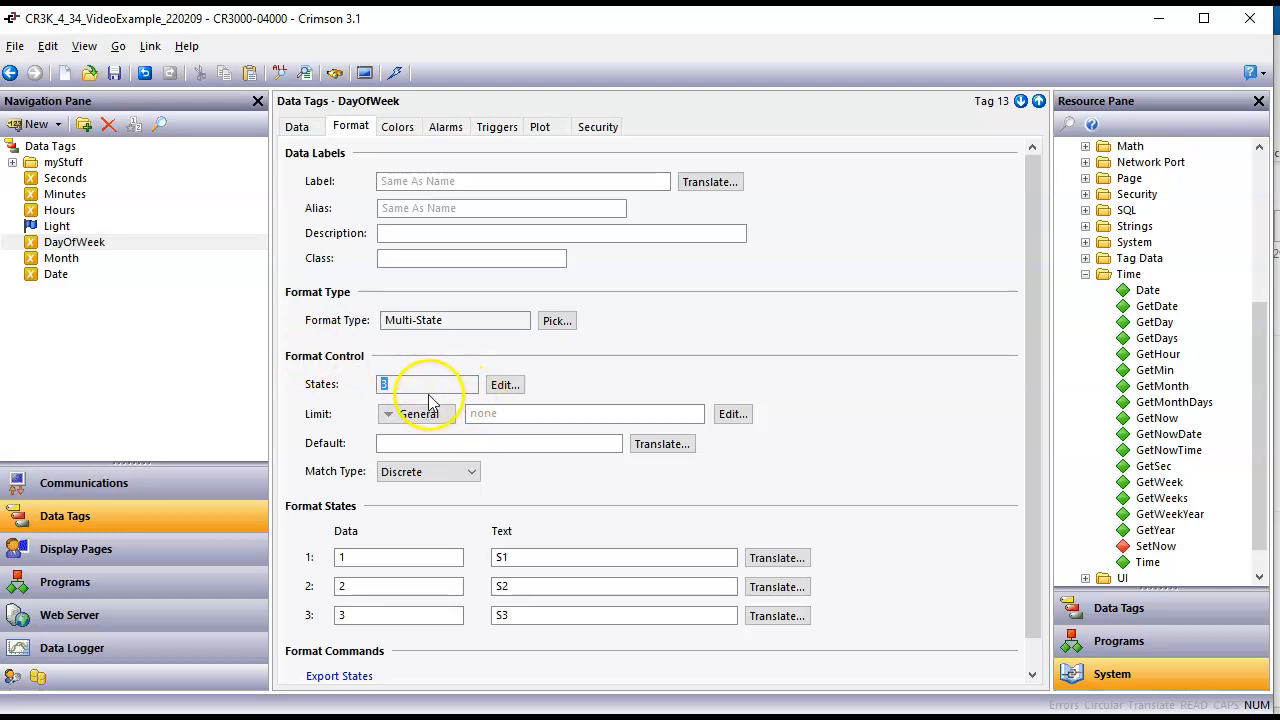
{"action": "left_click", "coordinate": [503, 385]}
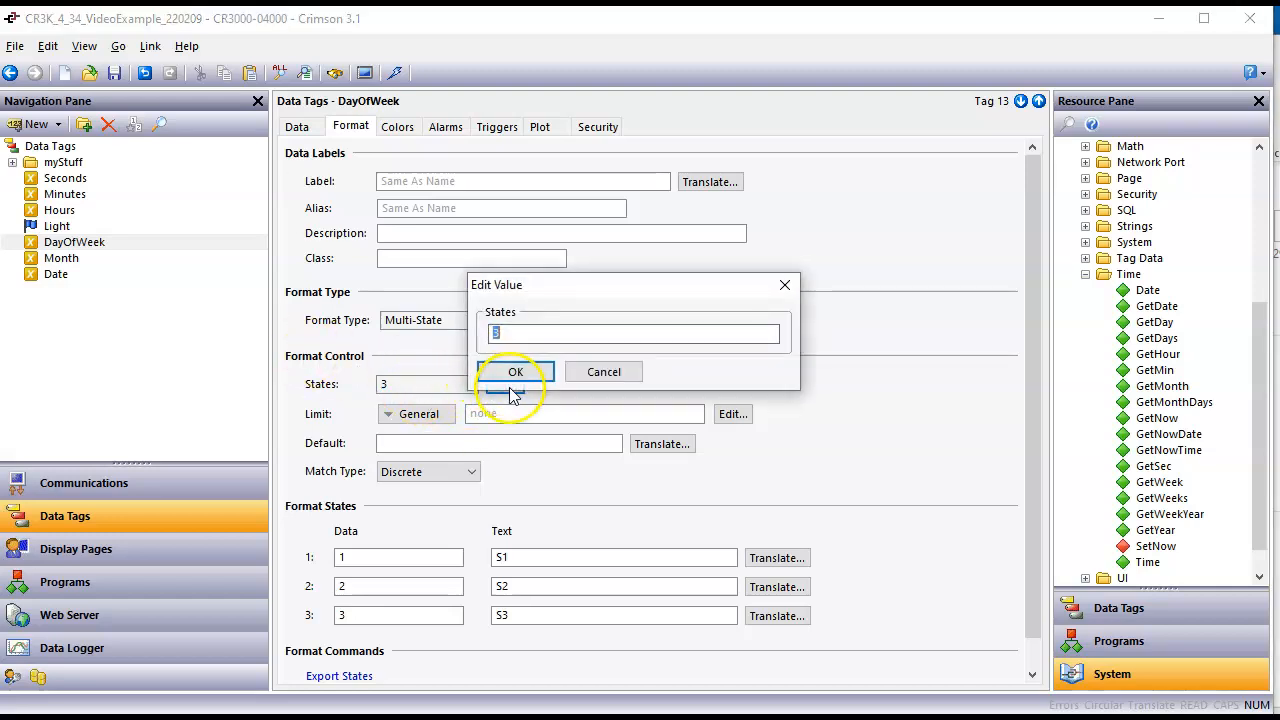
{"action": "left_click", "coordinate": [513, 375]}
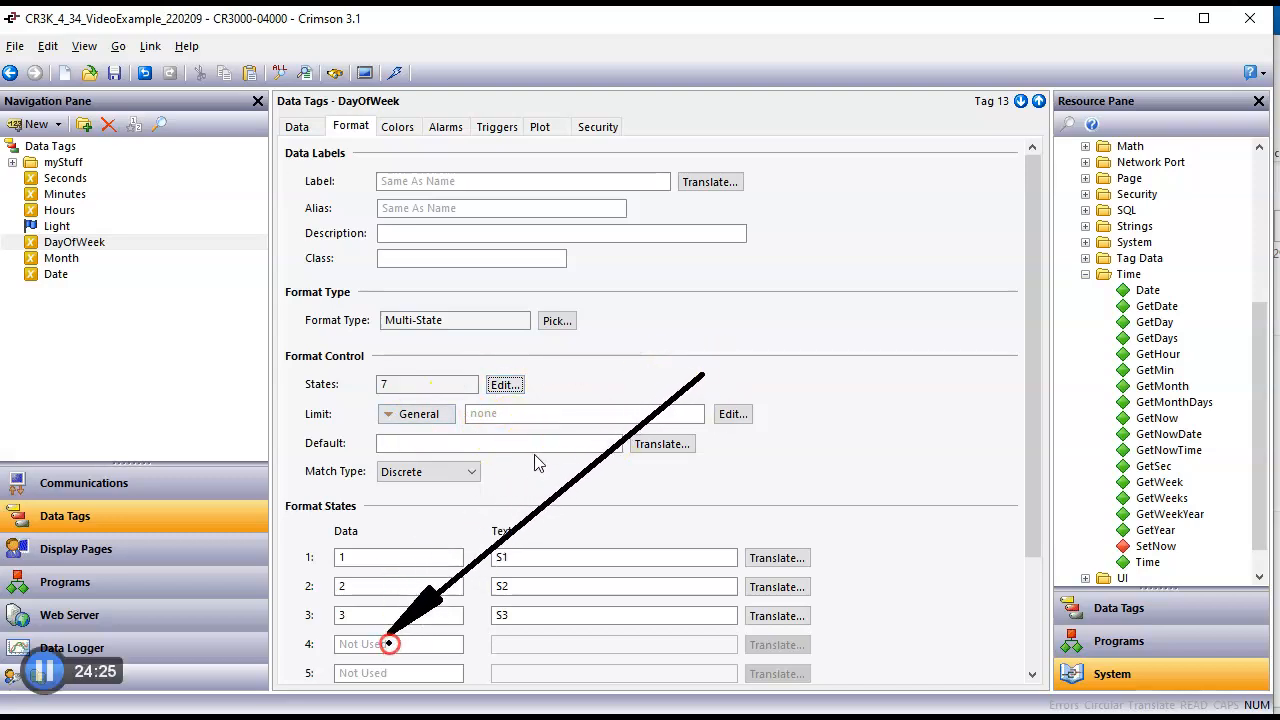
Step: Set the data values of format states 1 through 7 to 0, 1, 2, 3, 4, 5 and 6
{"action": "left_click_drag", "start_coordinate": [1026, 445], "coordinate": [1035, 612]}
{"action": "double_click", "coordinate": [393, 410]}
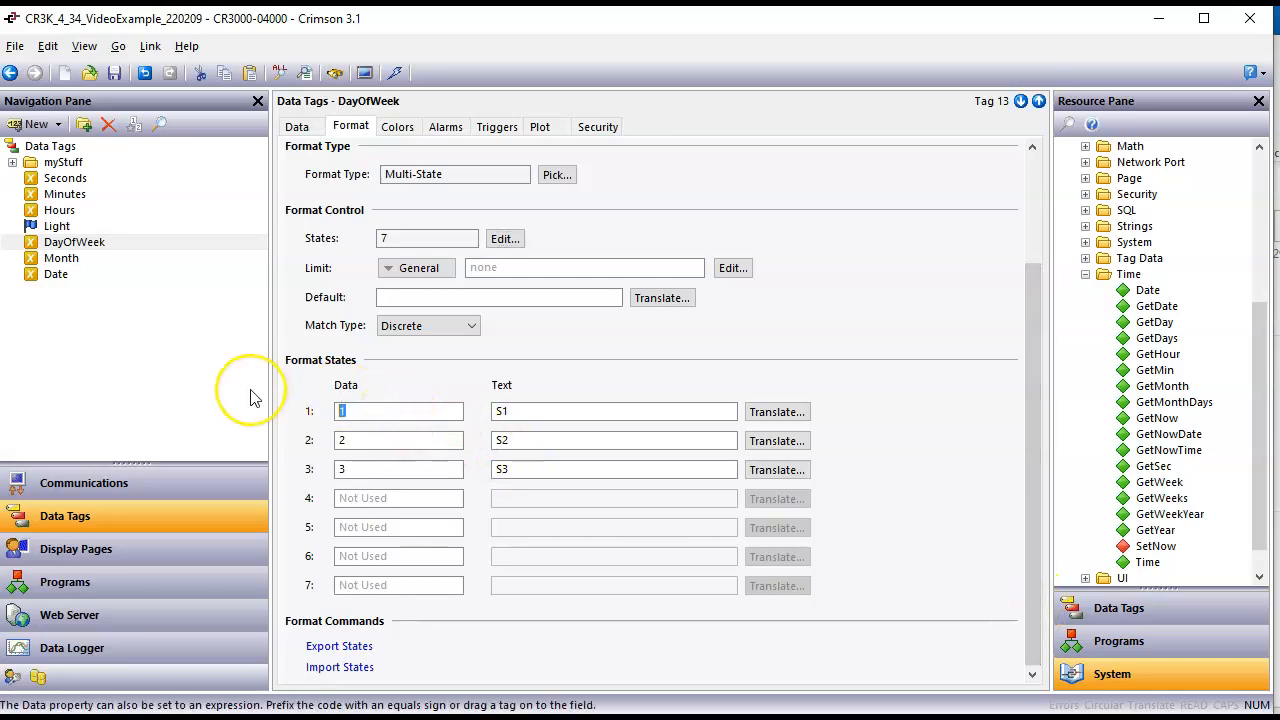
{"action": "type", "text": "0"}
{"action": "double_click", "coordinate": [350, 440]}
{"action": "type", "text": "1"}
{"action": "double_click", "coordinate": [371, 466]}
{"action": "type", "text": "2"}
{"action": "left_click", "coordinate": [388, 498]}
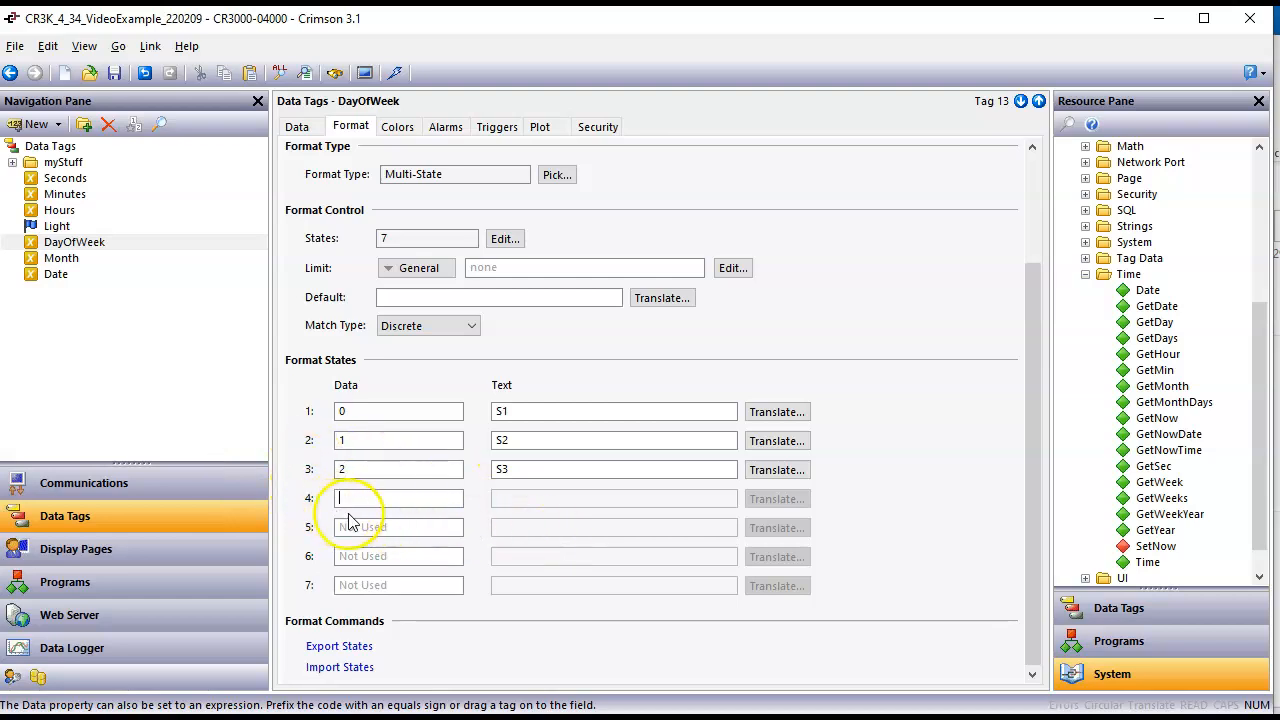
{"action": "type", "text": "3"}
{"action": "left_click", "coordinate": [363, 528]}
{"action": "type", "text": "4"}
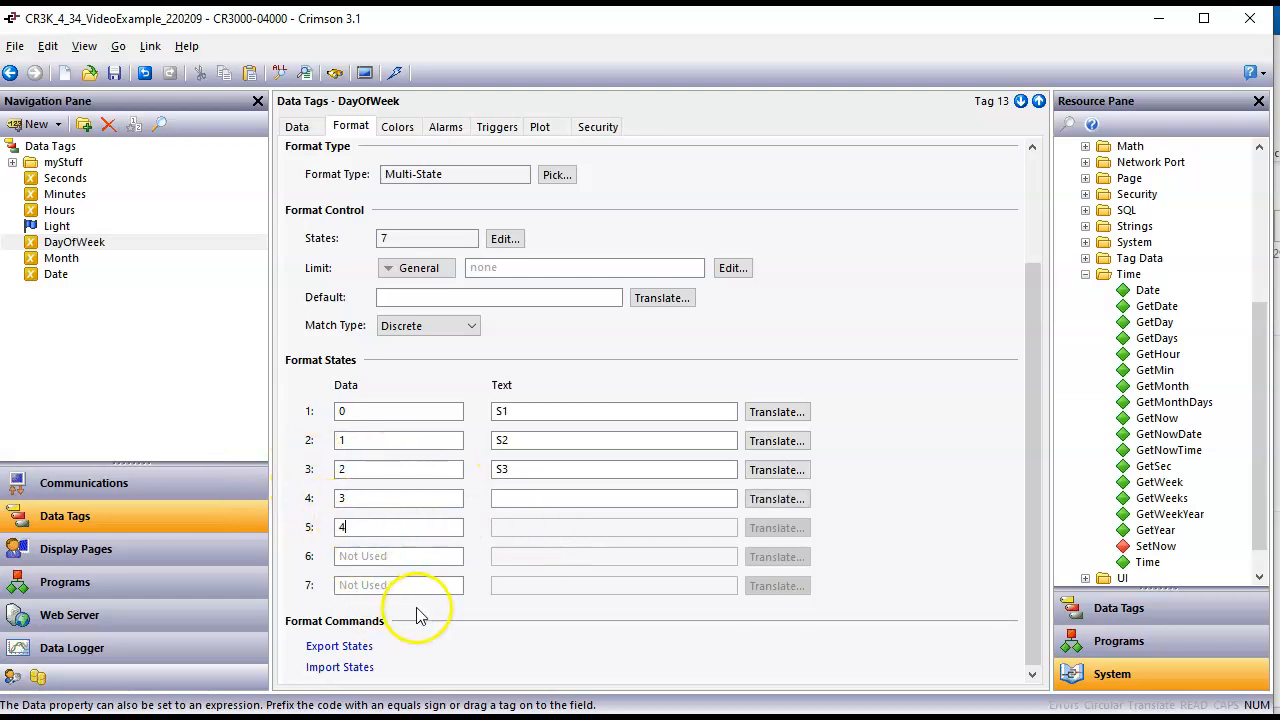
{"action": "left_click", "coordinate": [368, 558]}
{"action": "type", "text": "5"}
{"action": "left_click", "coordinate": [371, 585]}
{"action": "type", "text": "6"}
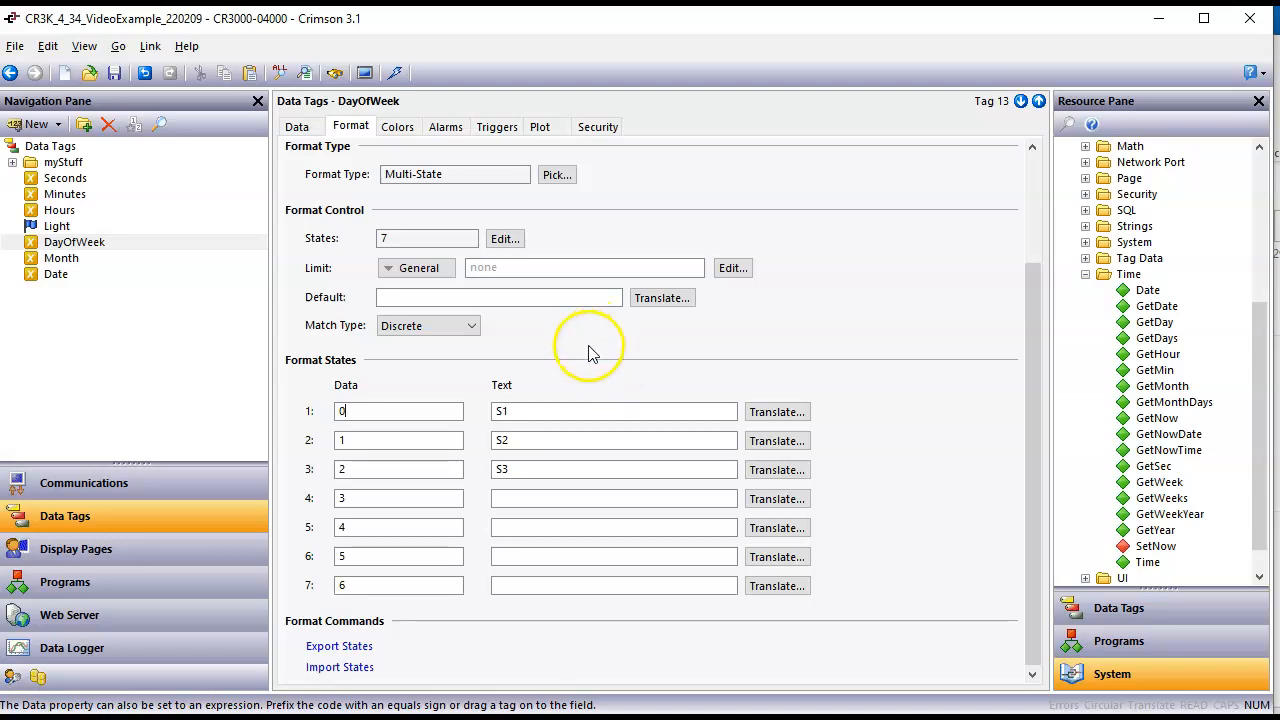
{"action": "left_click_drag", "start_coordinate": [748, 128], "coordinate": [443, 297]}
{"action": "mouse_move", "coordinate": [366, 357]}
{"action": "left_mouse_down"}
{"action": "mouse_move", "coordinate": [431, 360]}
{"action": "mouse_move", "coordinate": [324, 342]}
{"action": "mouse_move", "coordinate": [414, 372]}
{"action": "left_mouse_up"}
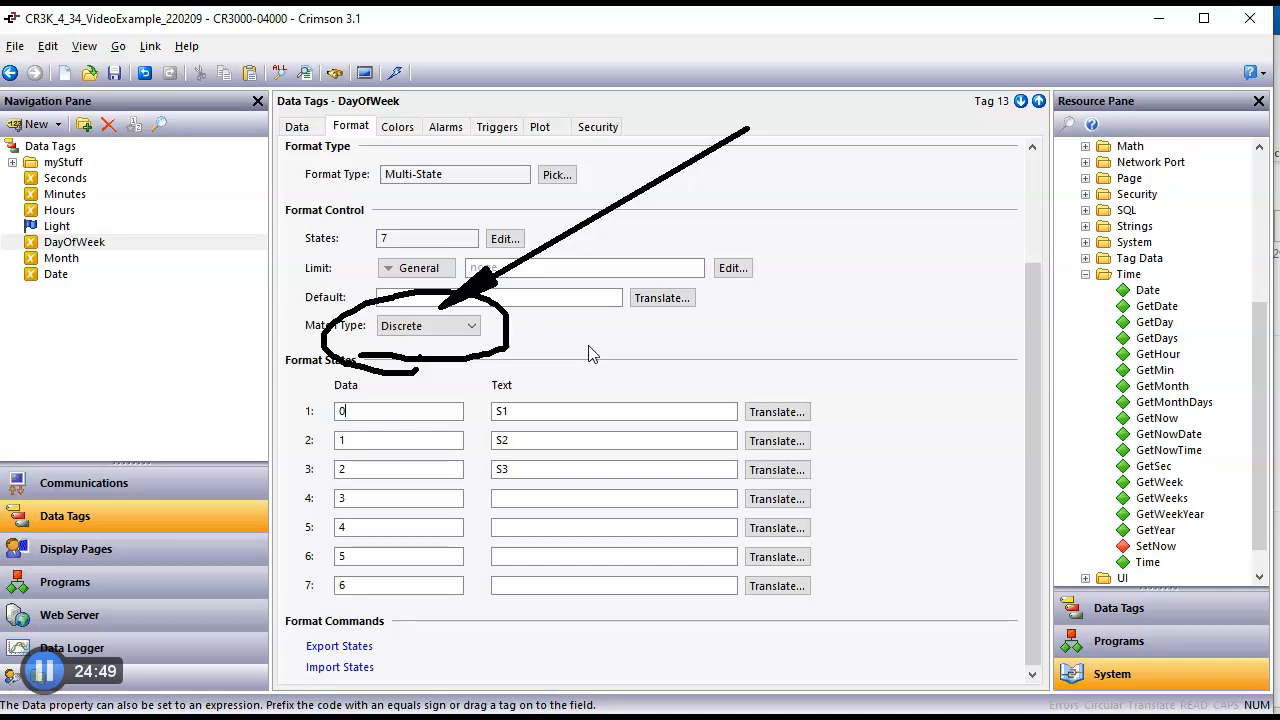
Step: Set the text of the first three format states to Sunday, Mon and Tues
{"action": "double_click", "coordinate": [506, 411]}
{"action": "type", "text": "Sunday"}
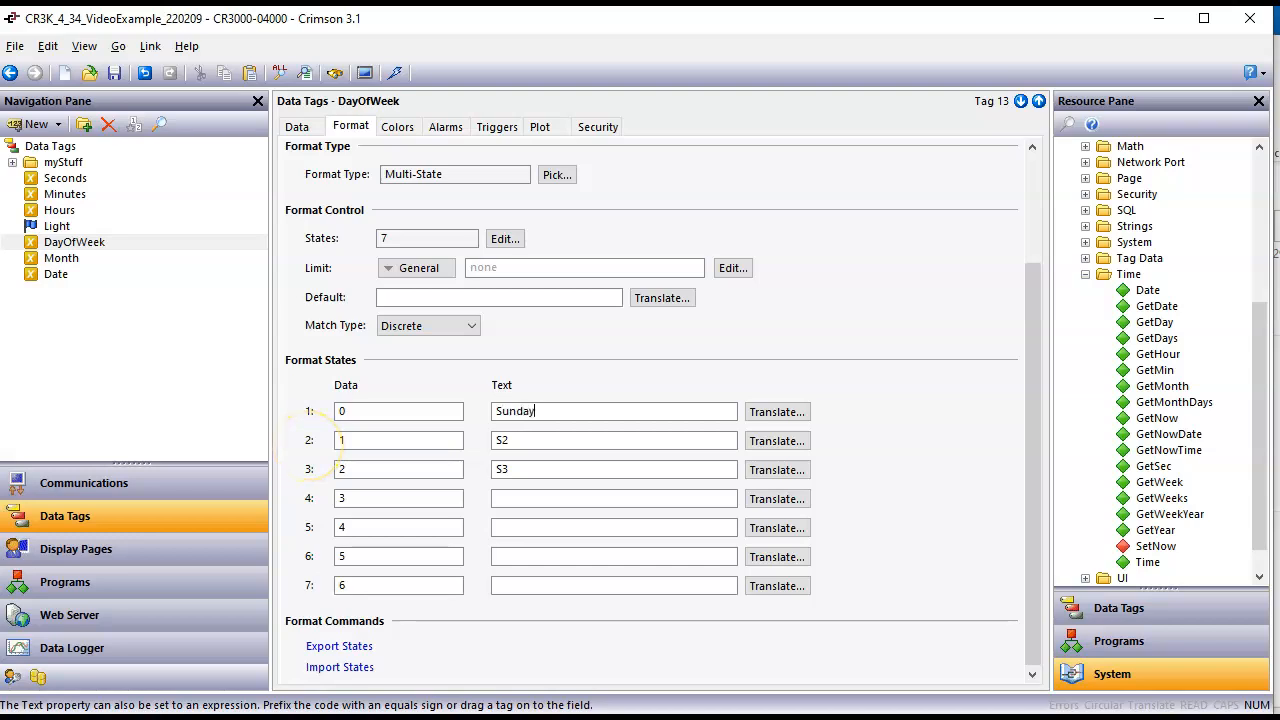
{"action": "key", "text": "Return"}
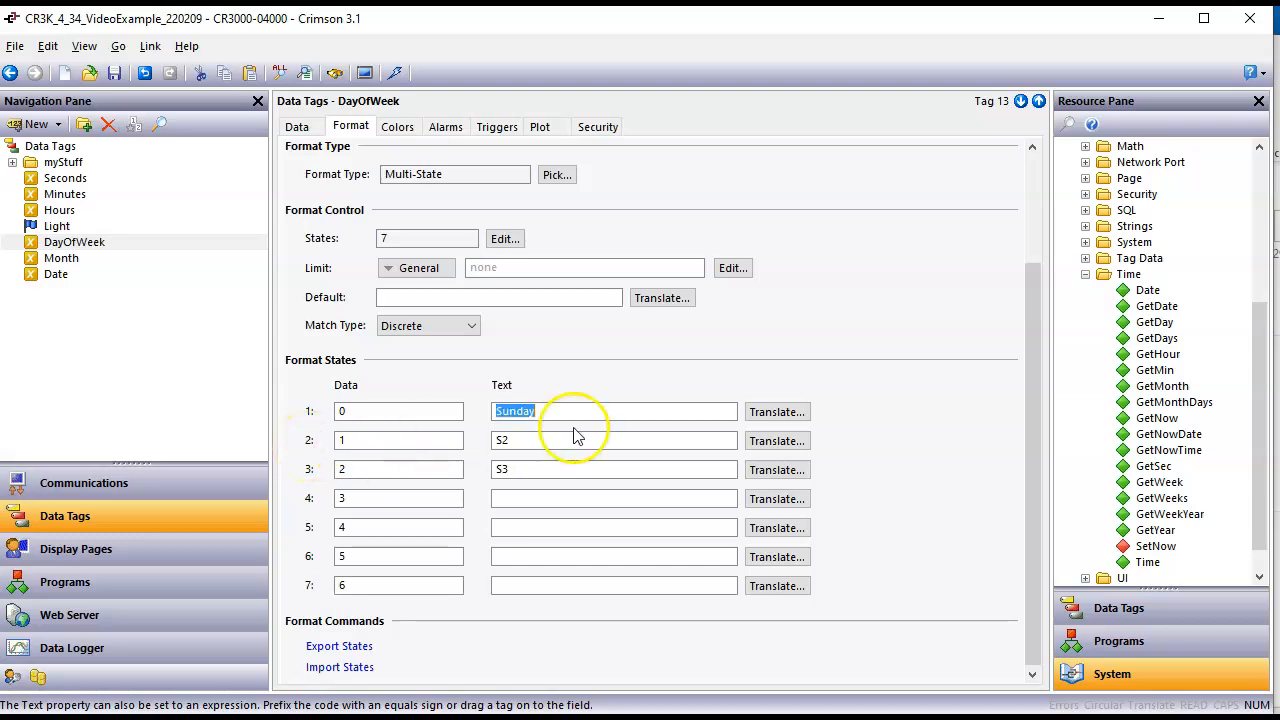
{"action": "double_click", "coordinate": [503, 440]}
{"action": "type", "text": "M"}
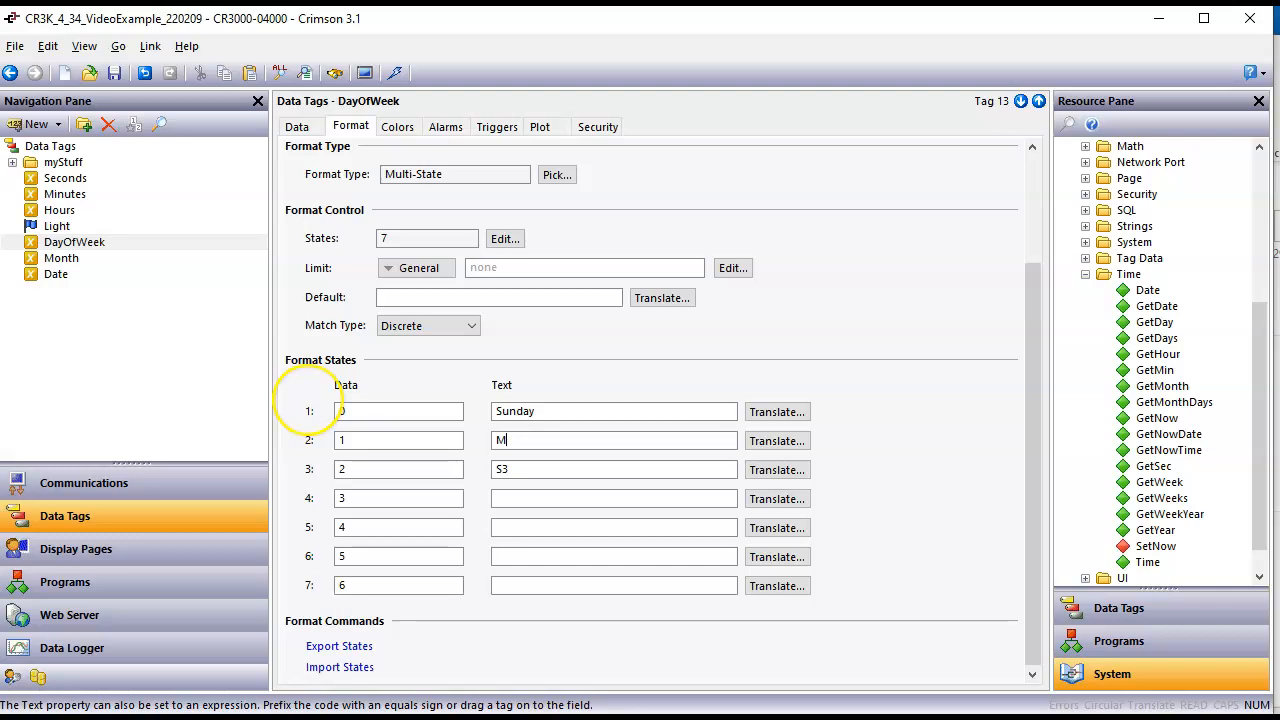
{"action": "type", "text": "on"}
{"action": "key", "text": "Return"}
{"action": "double_click", "coordinate": [500, 469]}
{"action": "type", "text": "Tues"}
{"action": "key", "text": "Return"}
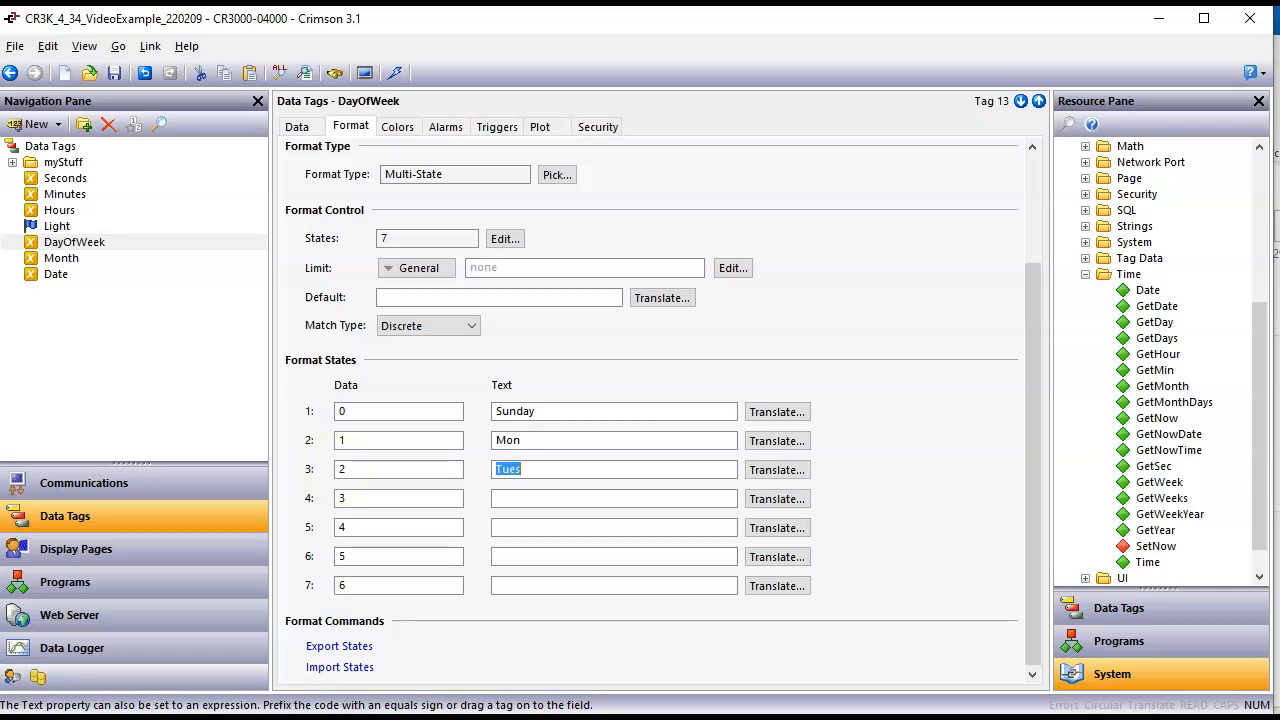
Step: Set the text of format states 4 to 7 to Weds, Thurs, Fri and Sat, and shorten state 1's text to Sun
{"action": "left_click", "coordinate": [517, 495]}
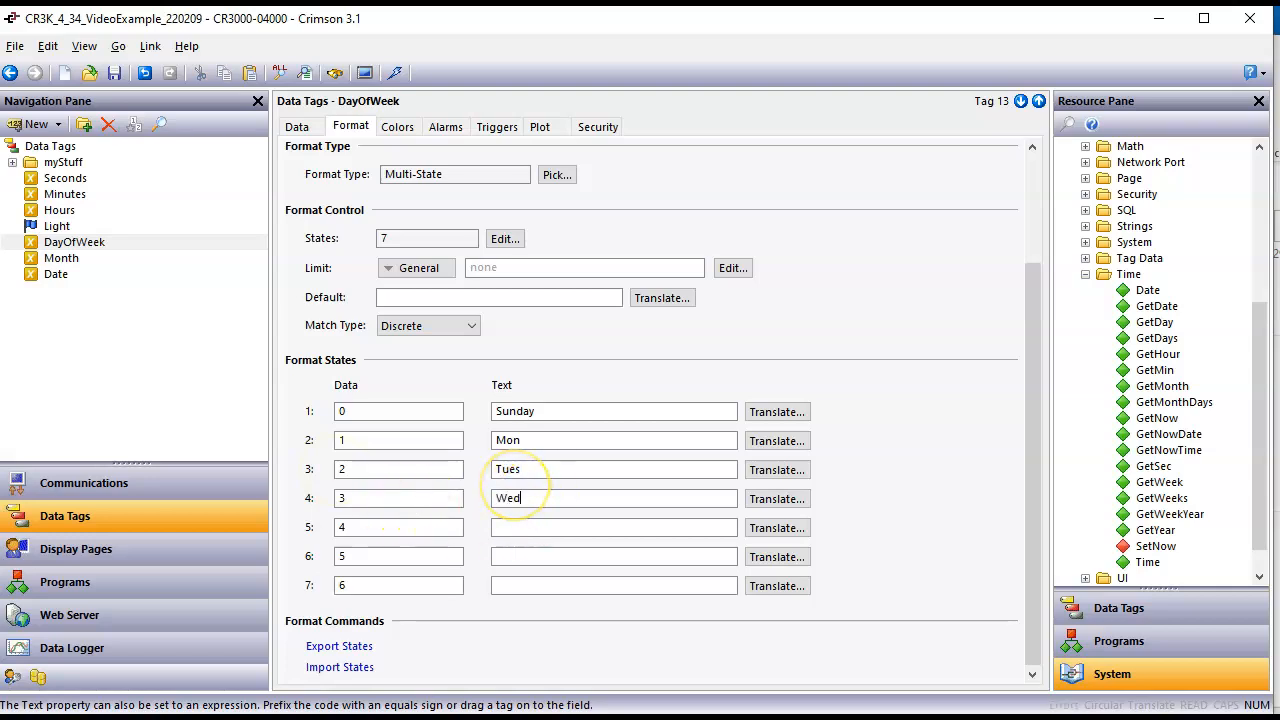
{"action": "type", "text": "Weds"}
{"action": "key", "text": "Return"}
{"action": "left_click", "coordinate": [517, 525]}
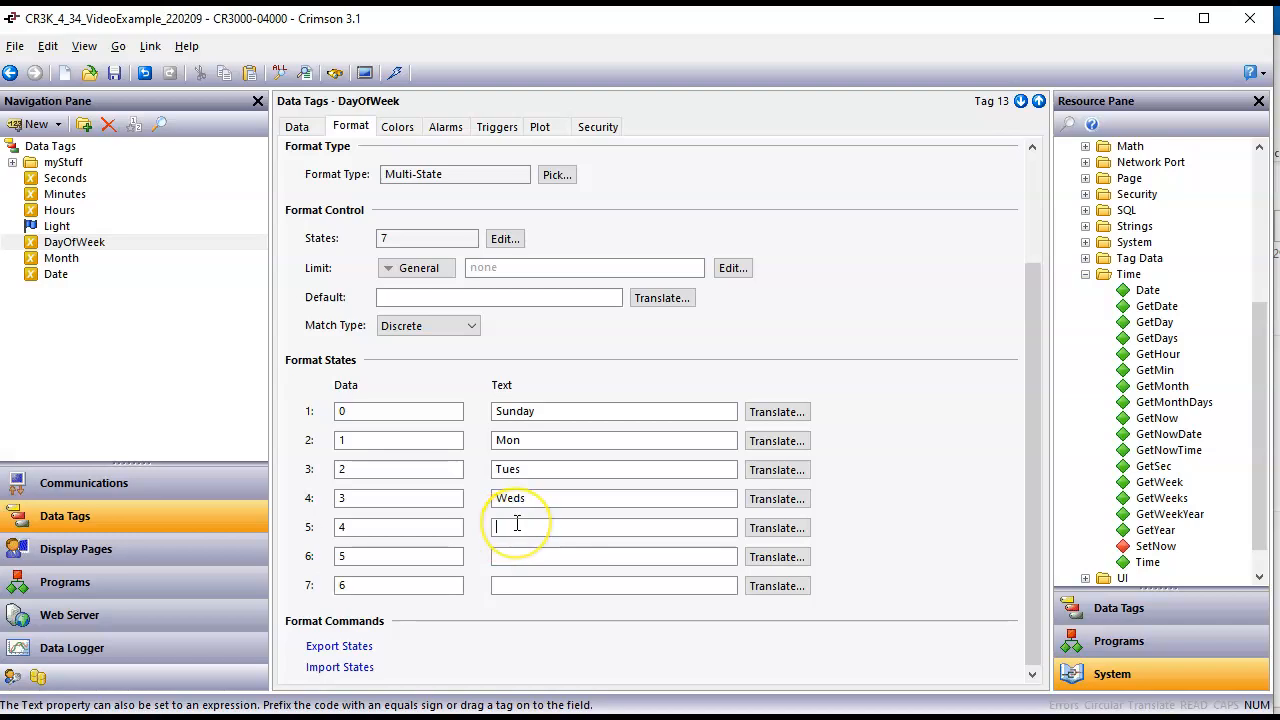
{"action": "type", "text": "Thurs"}
{"action": "key", "text": "Return"}
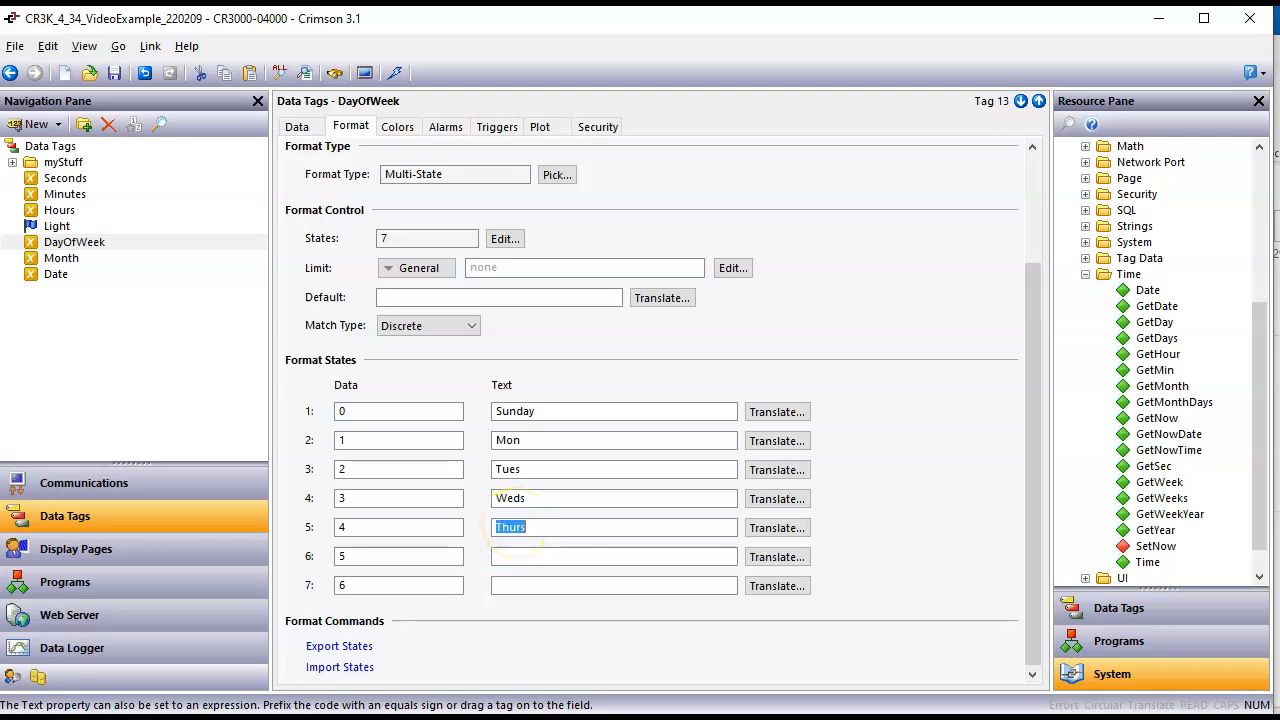
{"action": "left_click", "coordinate": [545, 558]}
{"action": "type", "text": "Fri"}
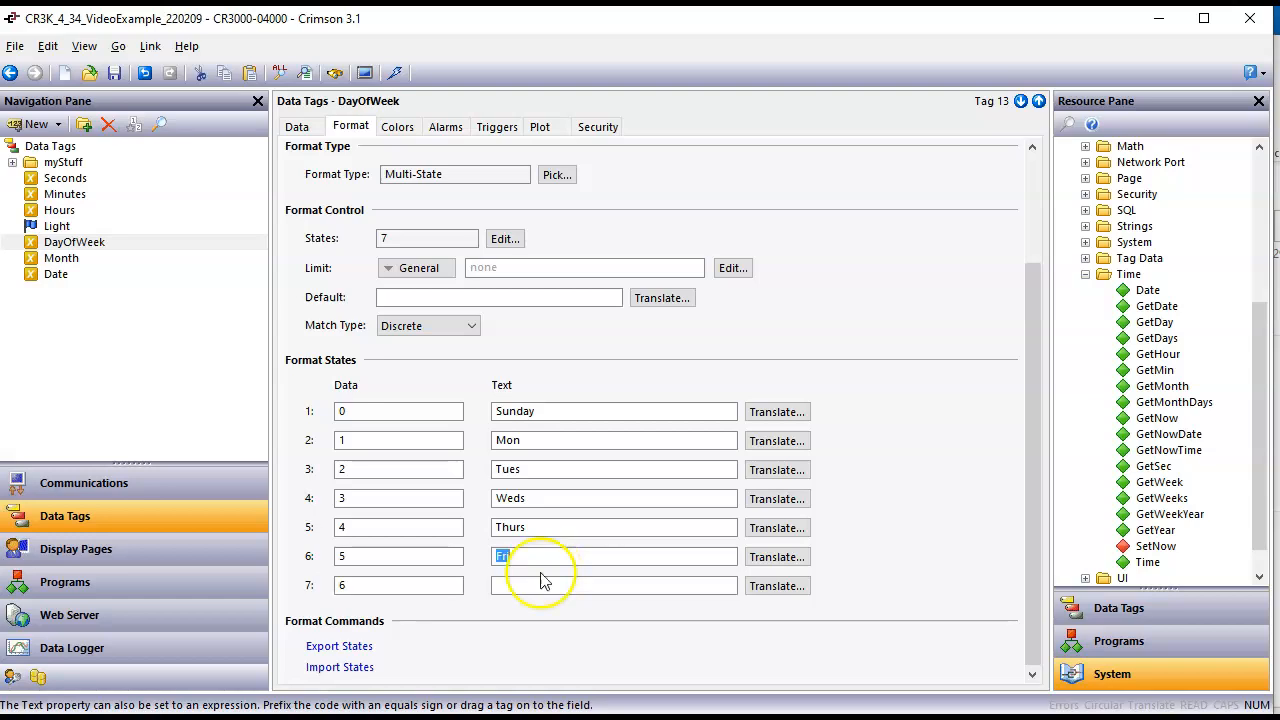
{"action": "left_click", "coordinate": [585, 583]}
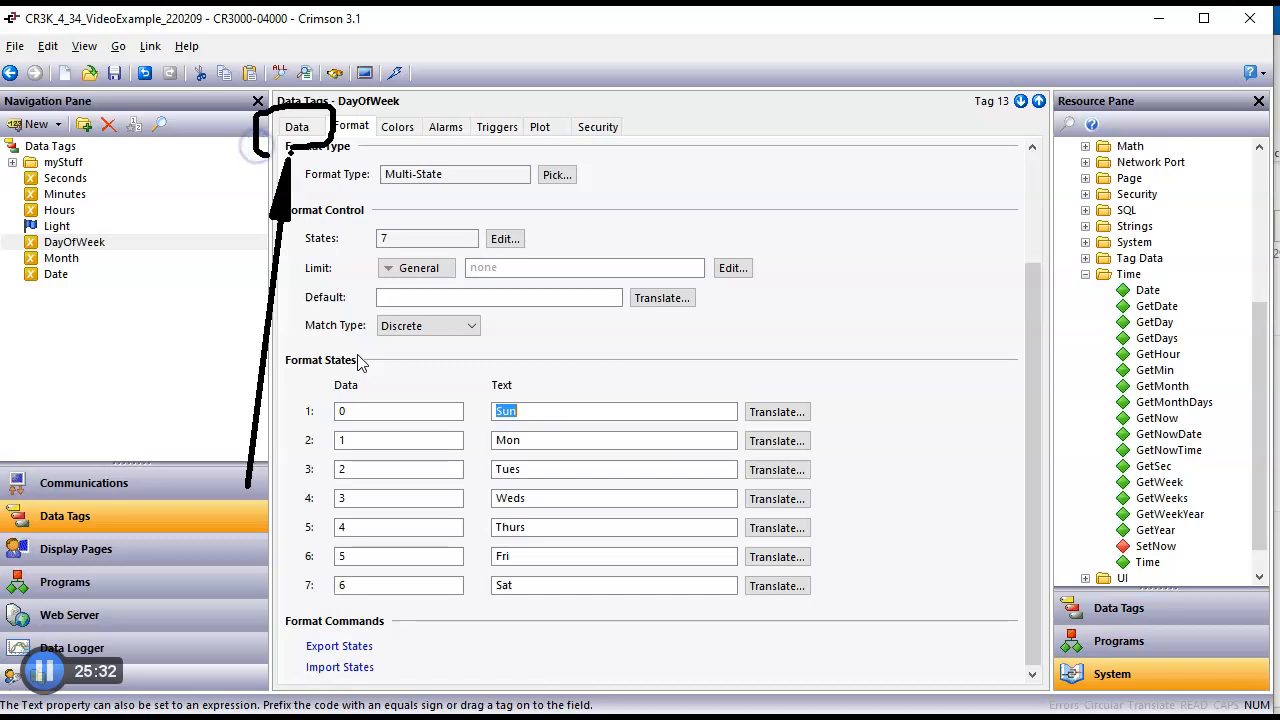
{"action": "key", "text": "Escape"}
{"action": "mouse_move", "coordinate": [904, 157]}
{"action": "left_mouse_down"}
{"action": "mouse_move", "coordinate": [880, 141]}
{"action": "mouse_move", "coordinate": [536, 460]}
{"action": "mouse_move", "coordinate": [537, 495]}
{"action": "left_mouse_up"}
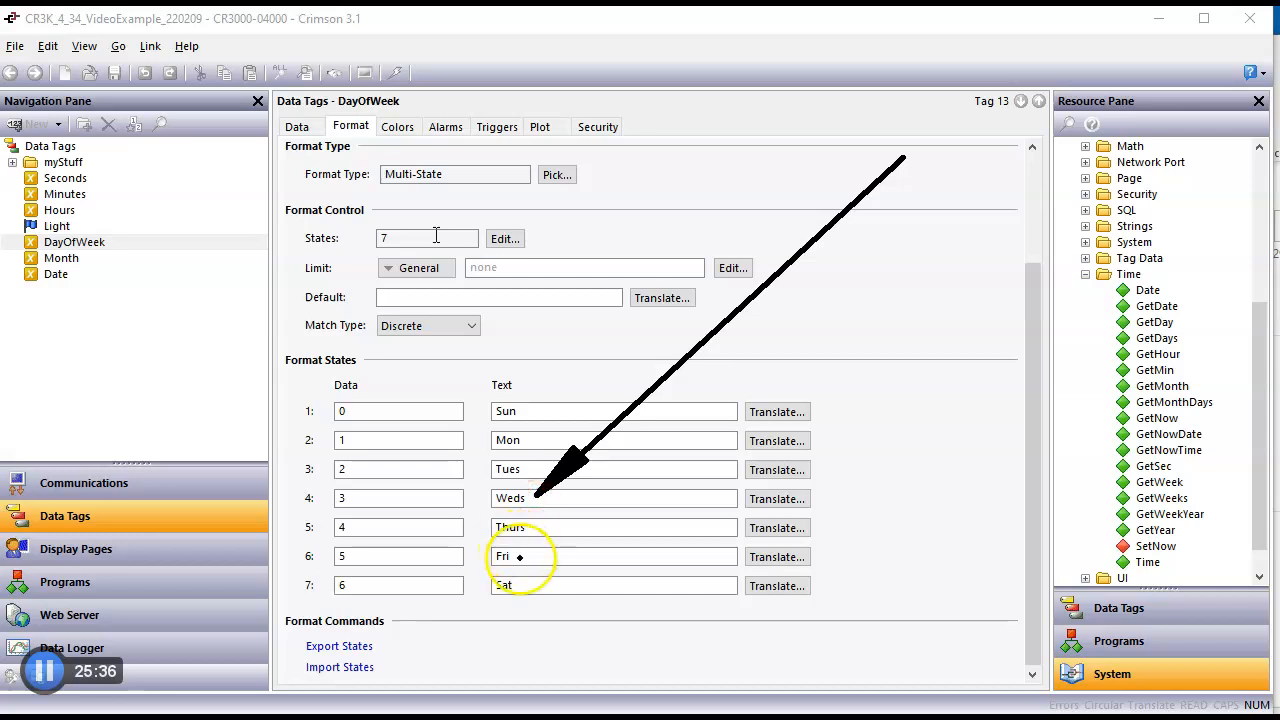
{"action": "left_click_drag", "start_coordinate": [531, 561], "coordinate": [531, 367]}
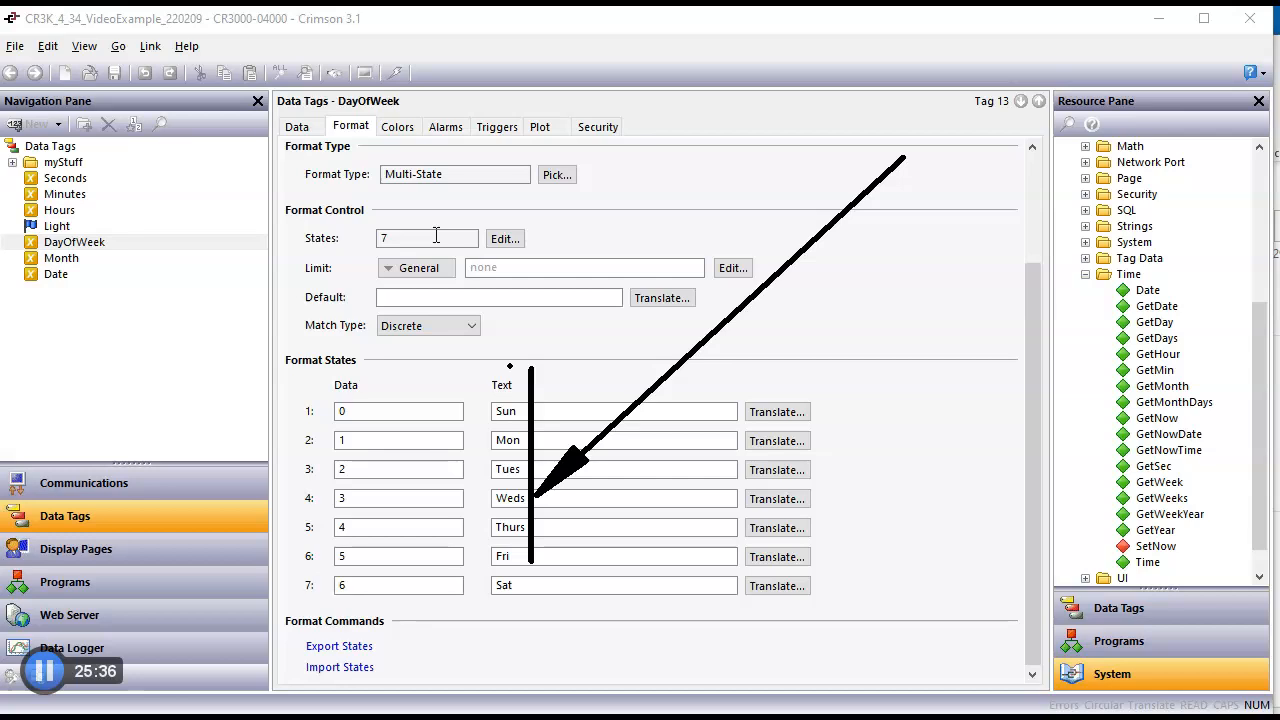
{"action": "key", "text": "Escape"}
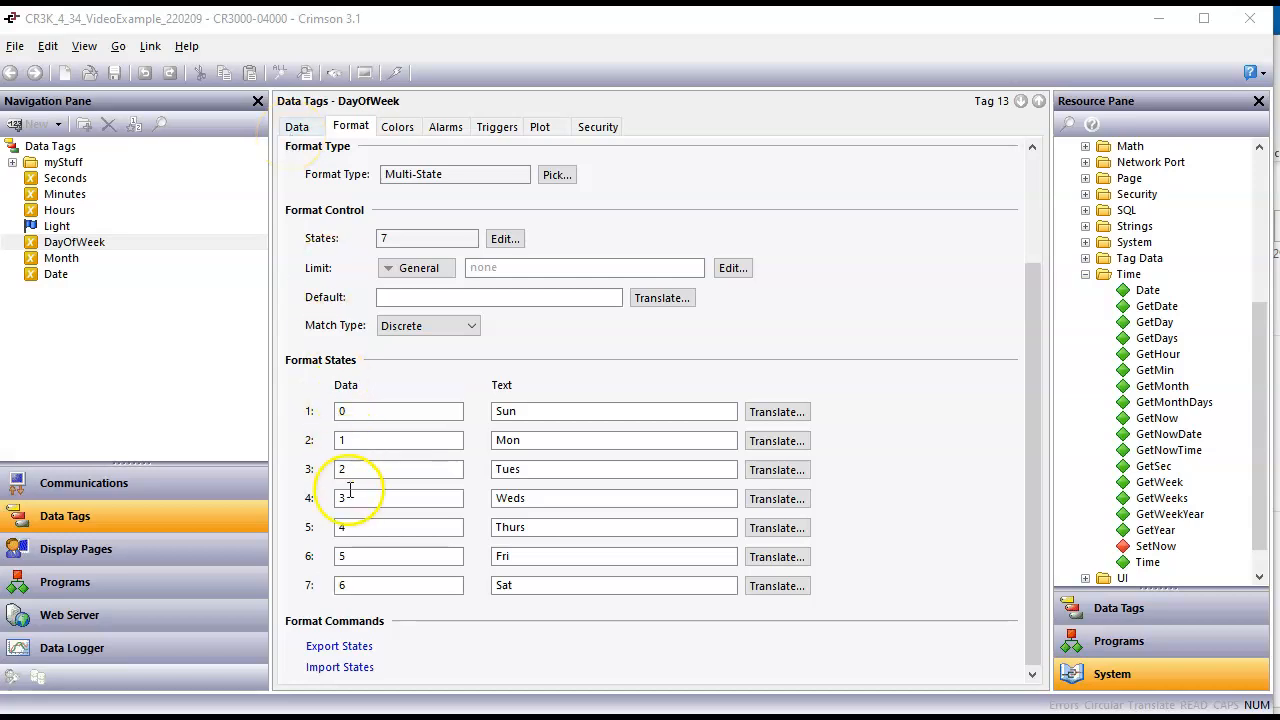
Step: Set the DayOfWeek tag's simulated value to 4 and check its data box on the Page1 display page
{"action": "left_click", "coordinate": [297, 130]}
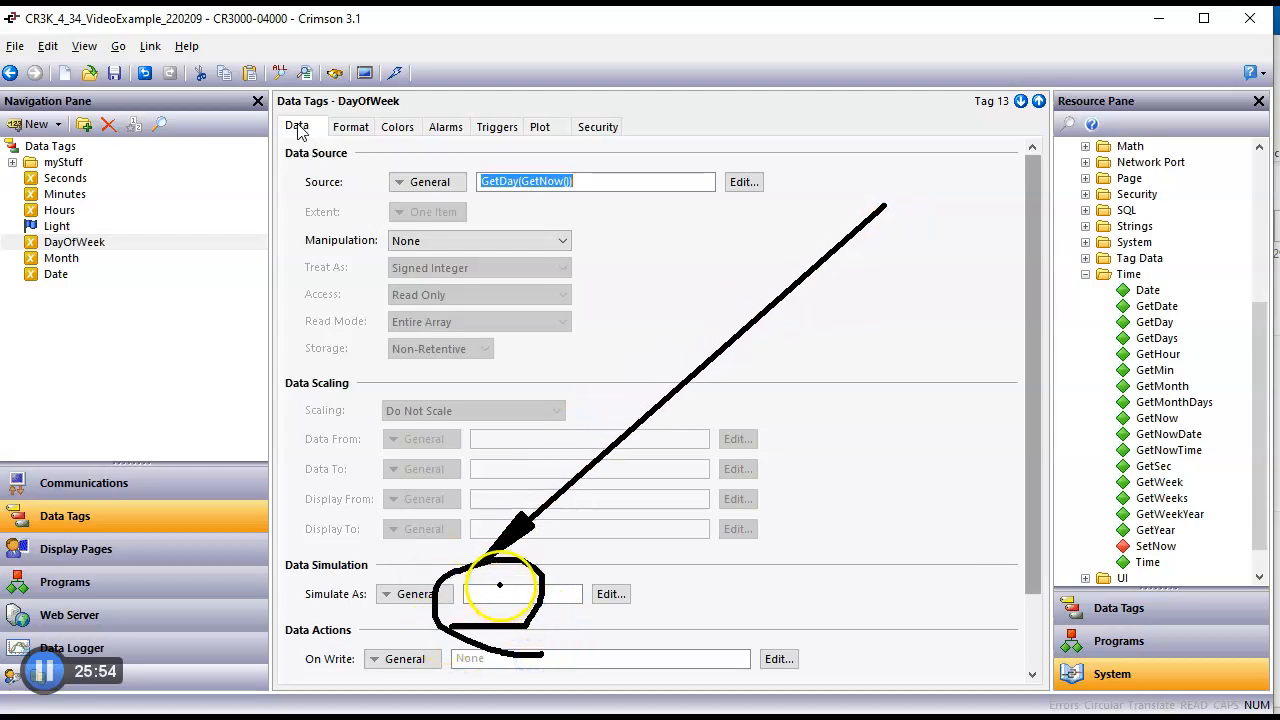
{"action": "left_click", "coordinate": [503, 594]}
{"action": "key", "text": "Return"}
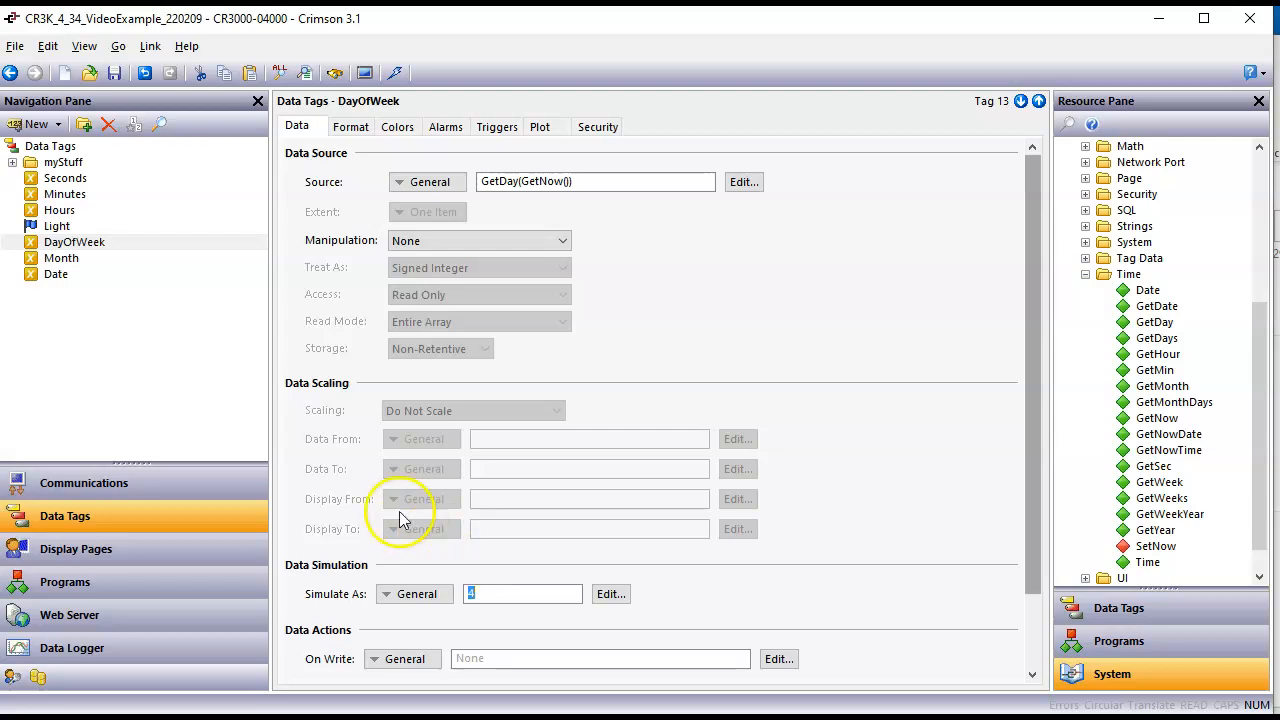
{"action": "left_click", "coordinate": [182, 558]}
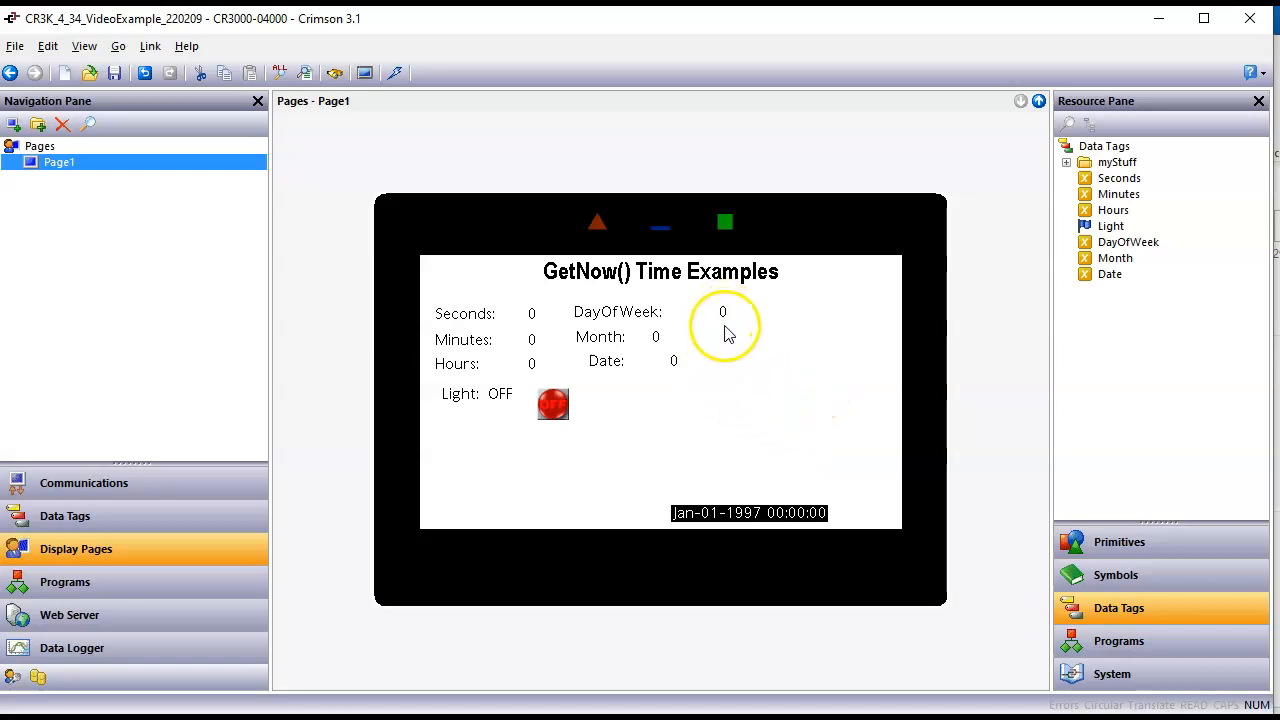
{"action": "left_click", "coordinate": [771, 389]}
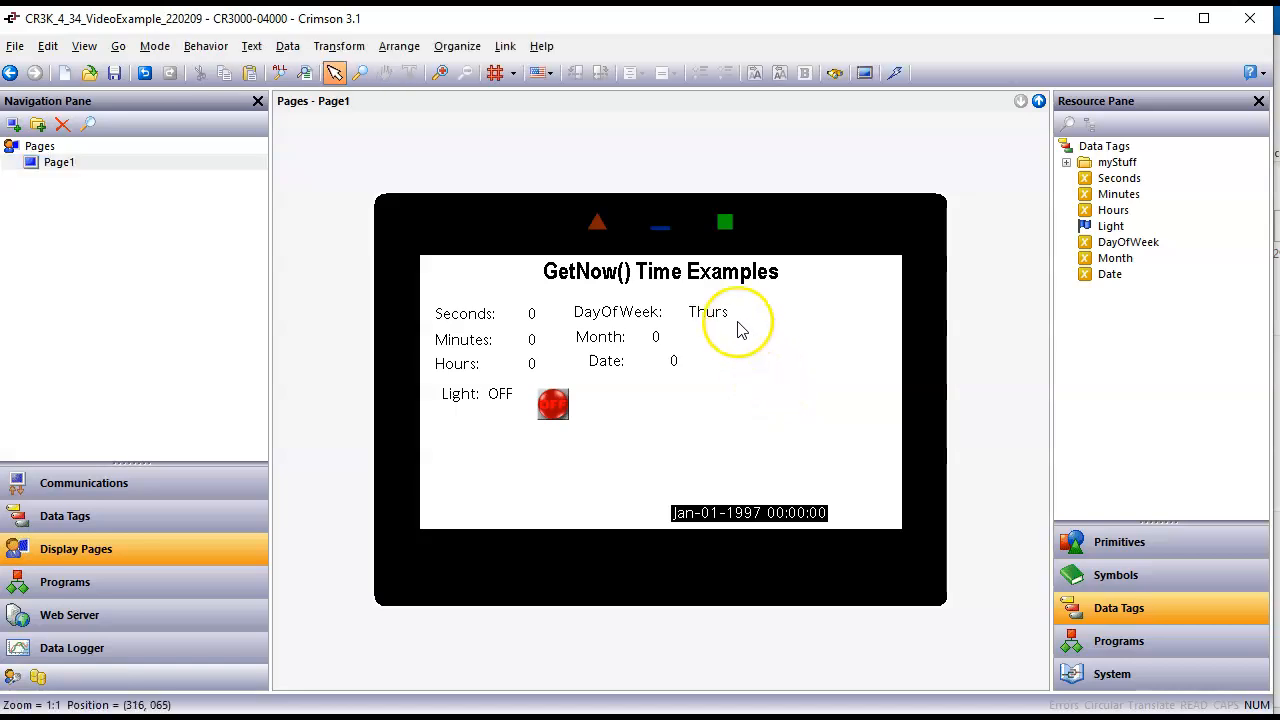
Step: Download the updated database to the device and switch to the remote page in the browser to check DayOfWeek
{"action": "left_click", "coordinate": [895, 73]}
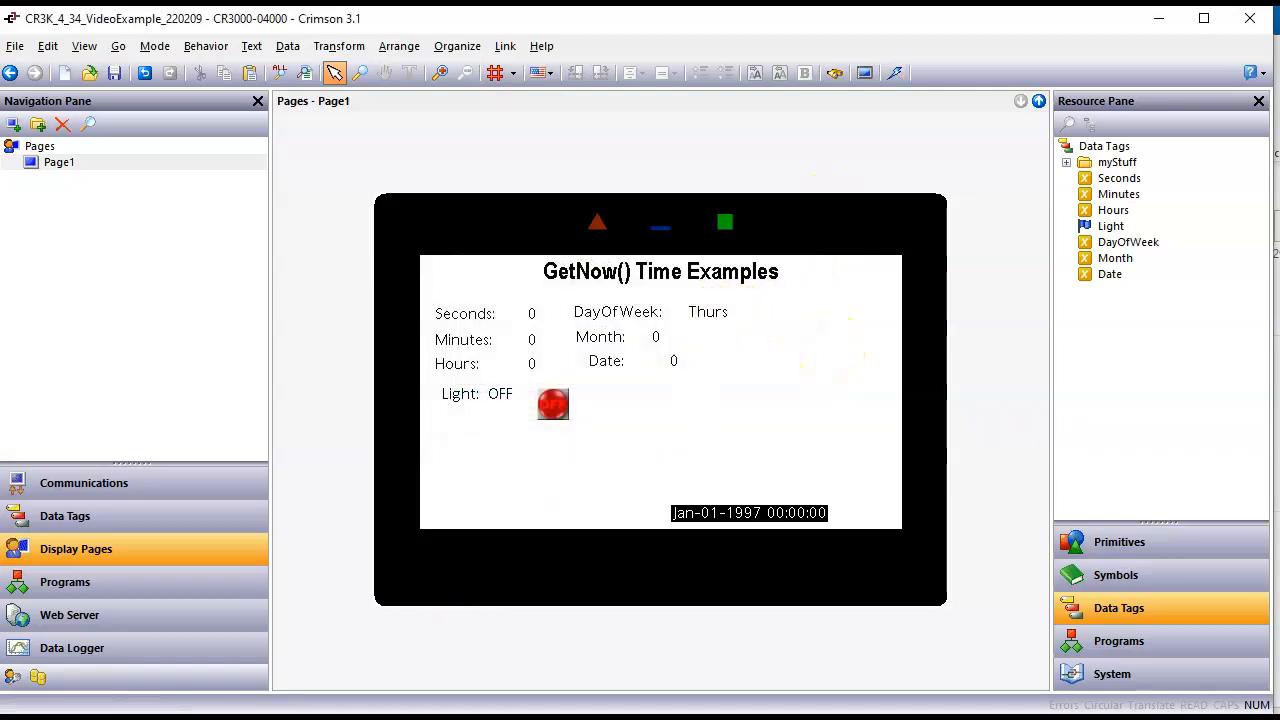
{"action": "left_click", "coordinate": [443, 717]}
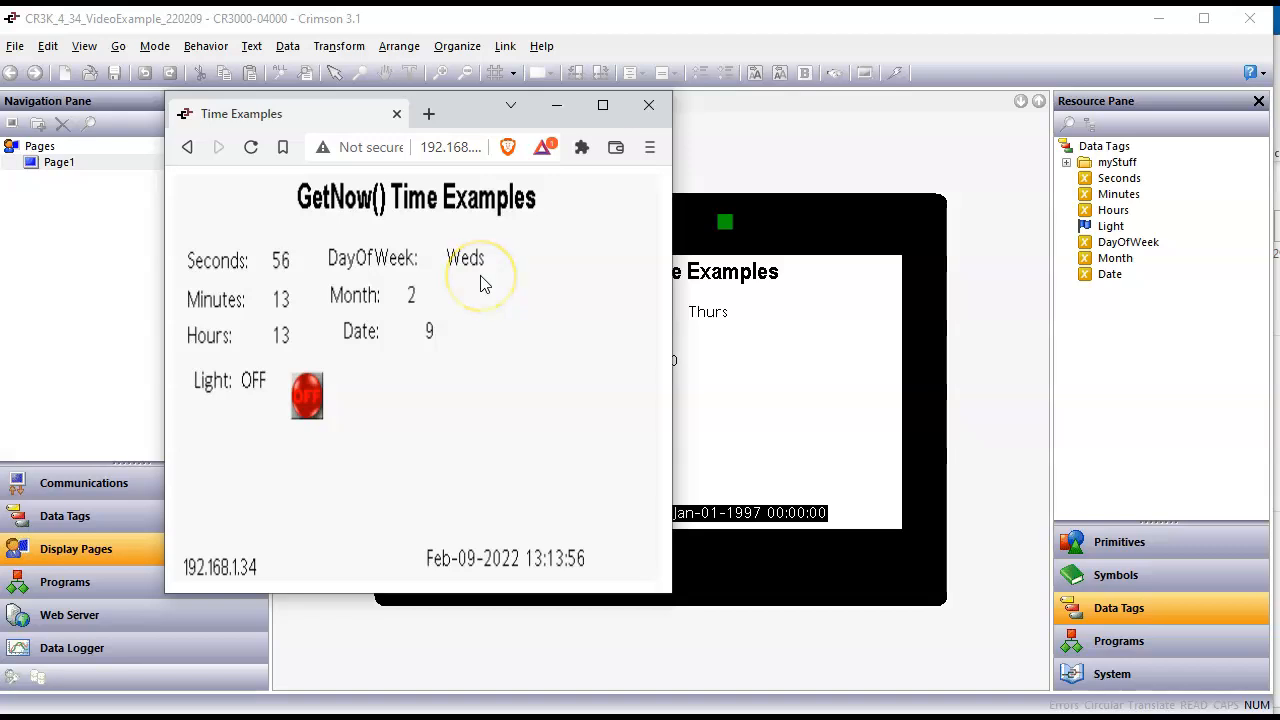